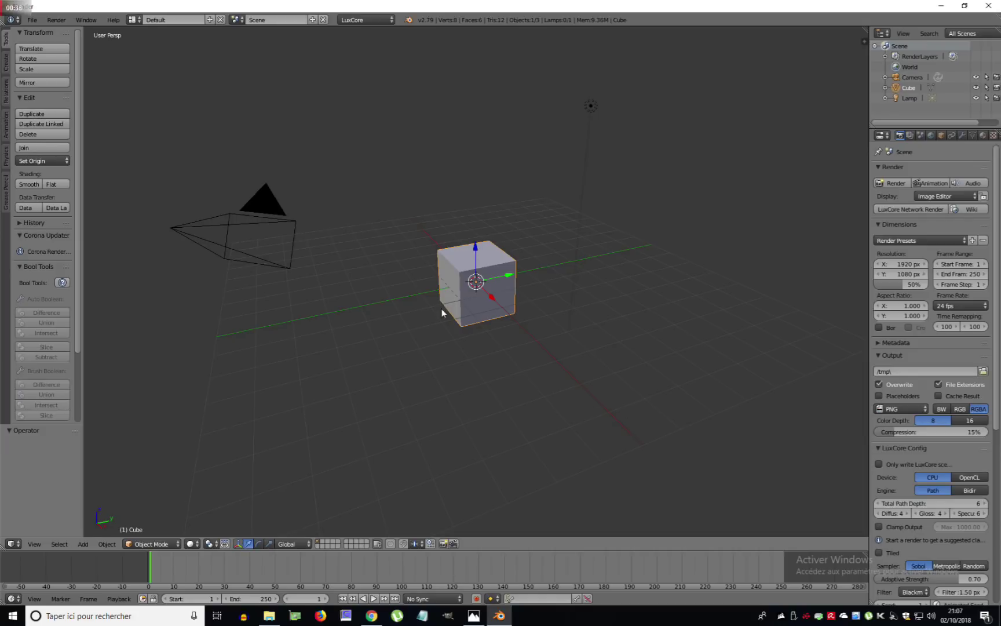
# Step: Preview the default cube in Rendered viewport shading from several angles, and return to wireframe display
pyautogui.moveTo(444, 308); pyautogui.dragTo(482, 311, button='middle')
pyautogui.scroll(3, 483, 310)
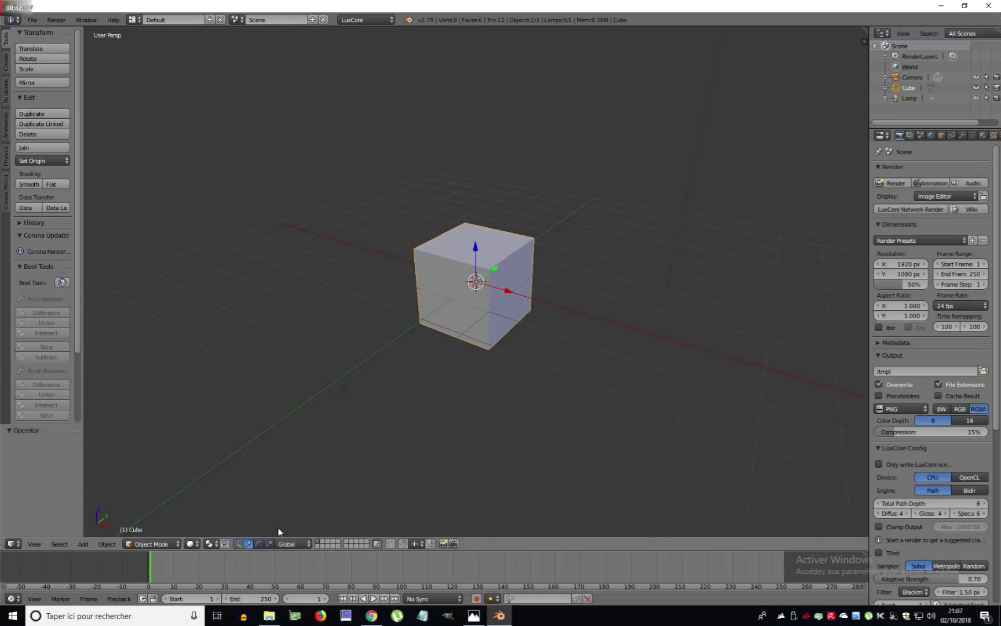
pyautogui.scroll(-3, 910, 313)
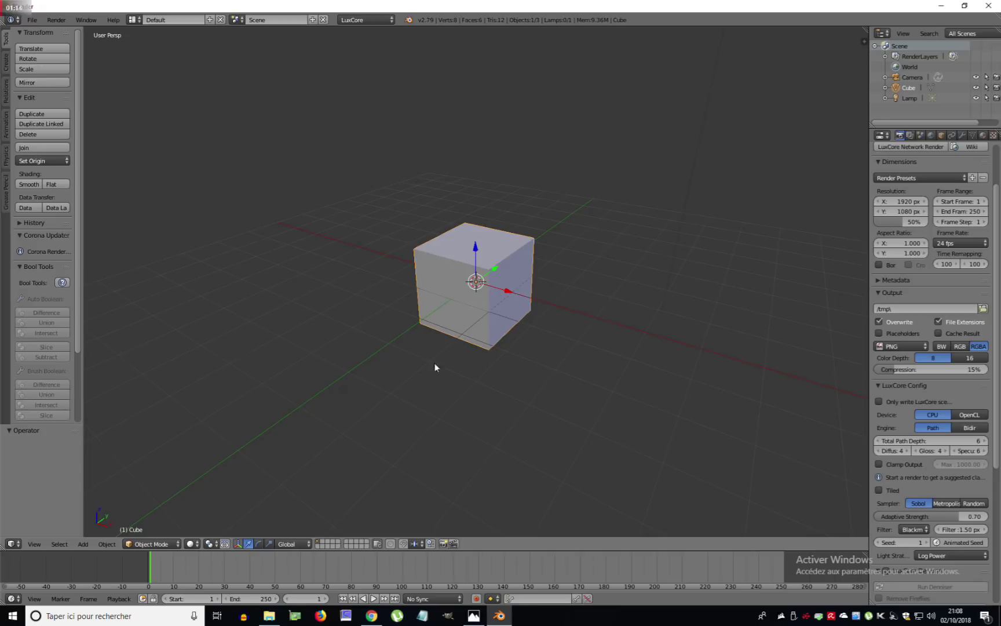
pyautogui.click(192, 543)
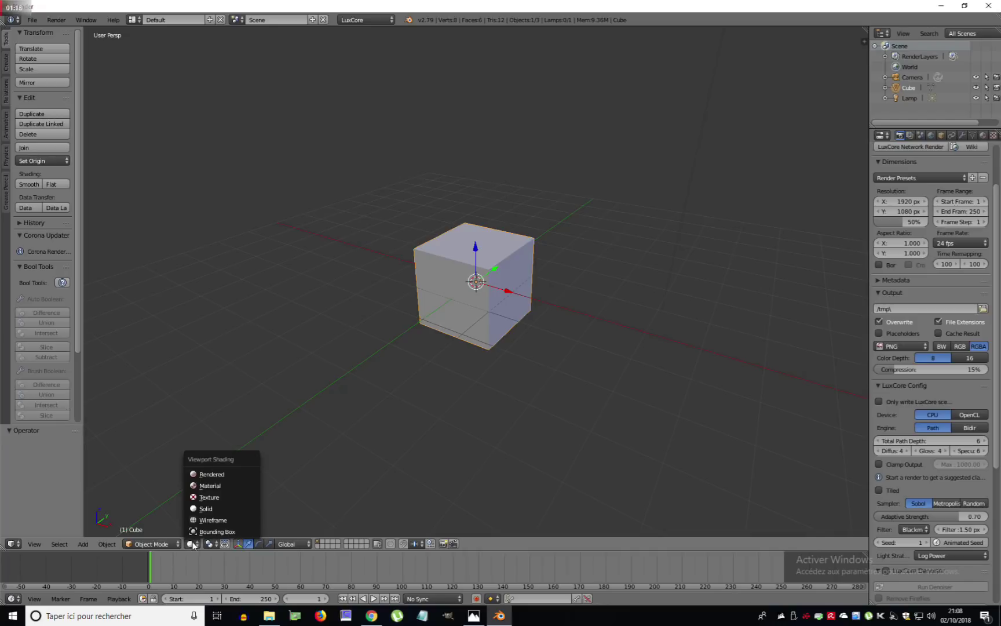
pyautogui.click(219, 475)
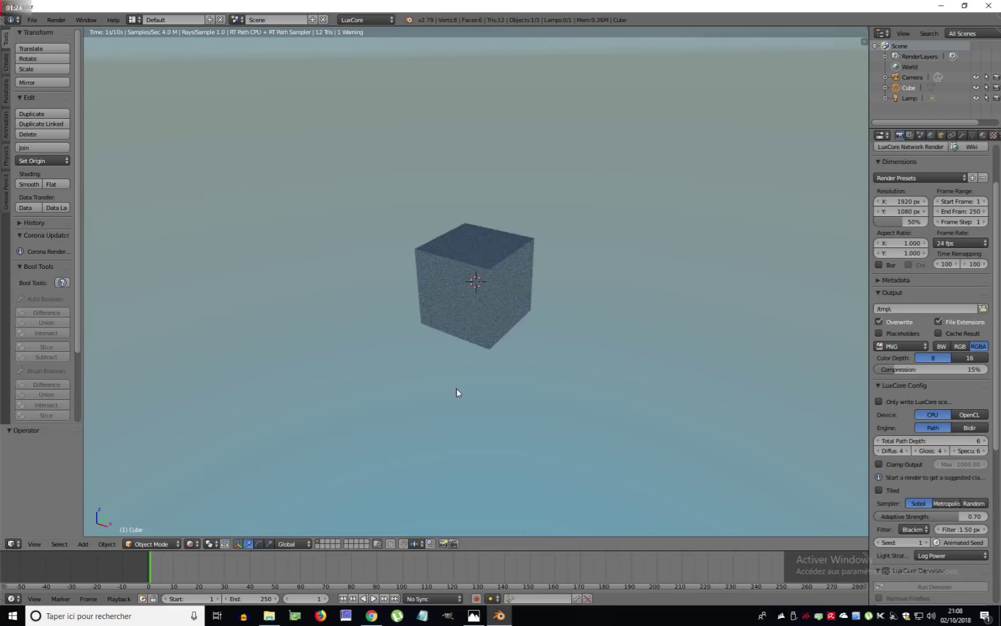
pyautogui.moveTo(524, 386); pyautogui.dragTo(478, 369, button='middle')
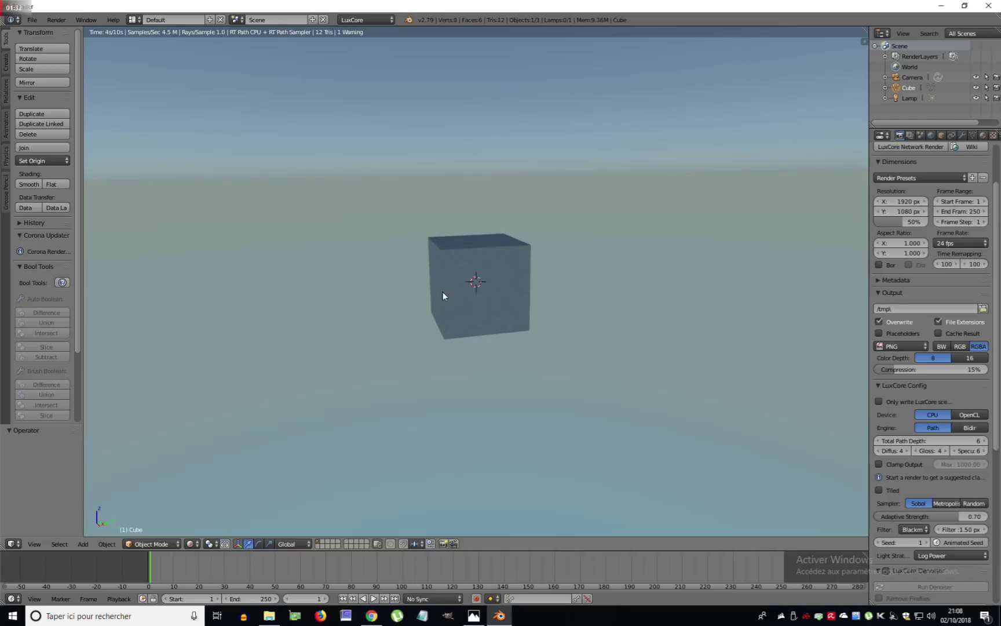
pyautogui.moveTo(442, 295); pyautogui.dragTo(501, 304, button='middle')
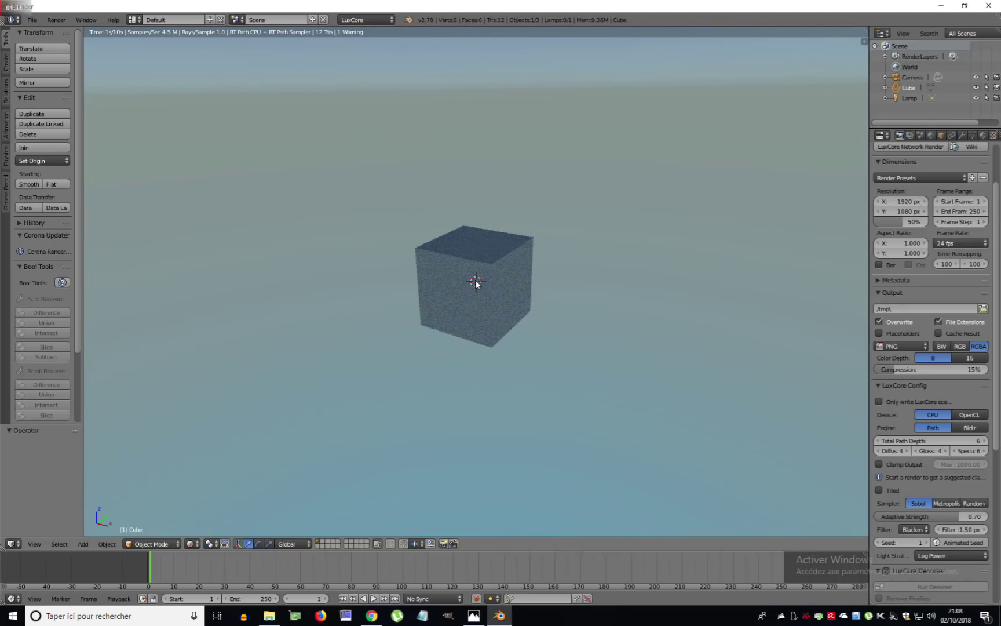
pyautogui.press('z')
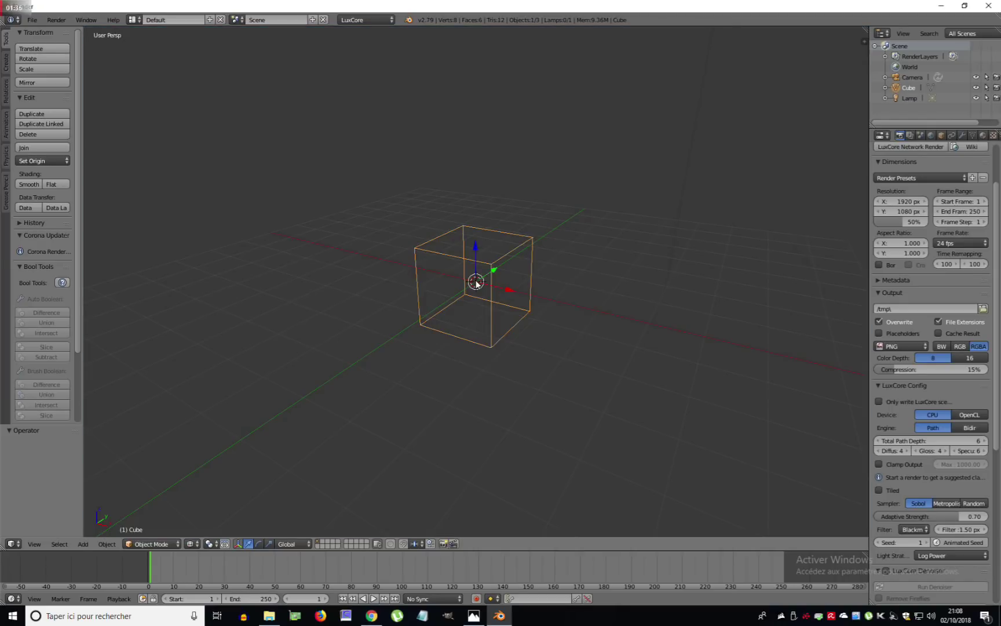
# Step: Select the lamp and set the world background to Flat Color while viewing the scene in Rendered shading
pyautogui.scroll(-3, 578, 250)
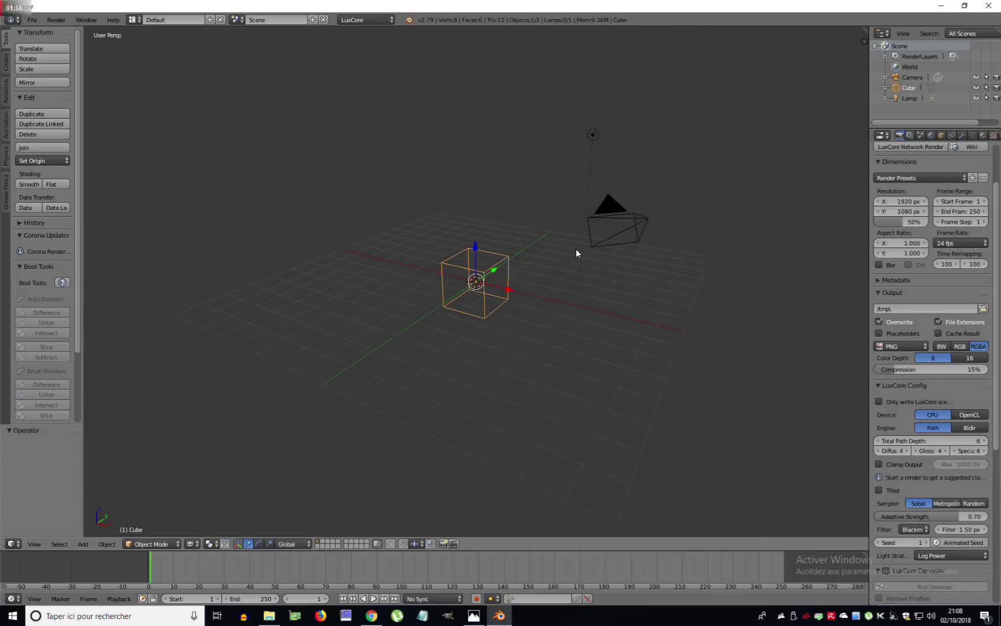
pyautogui.rightClick(594, 136)
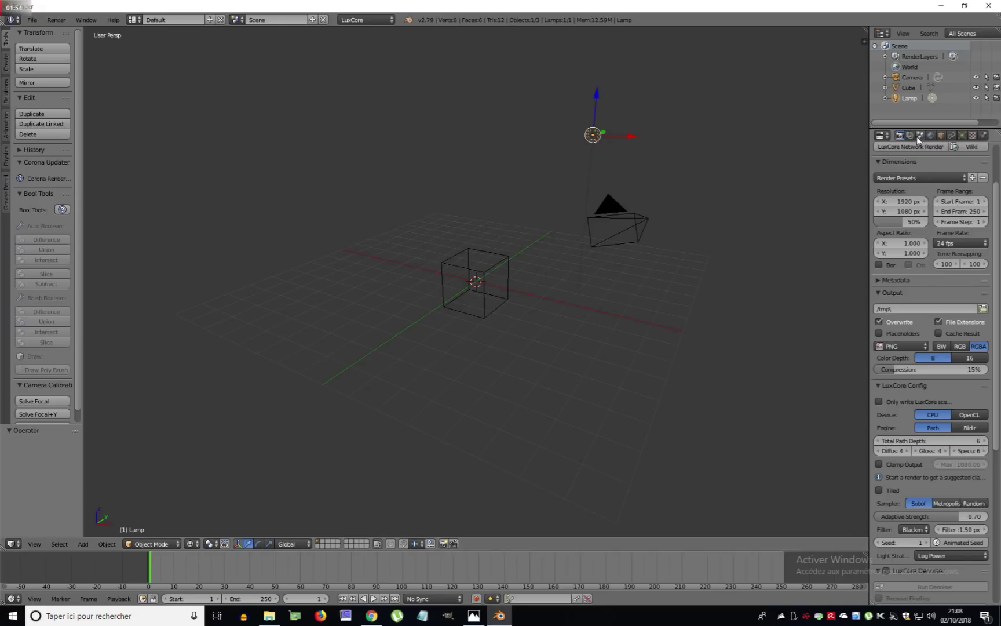
pyautogui.click(932, 136)
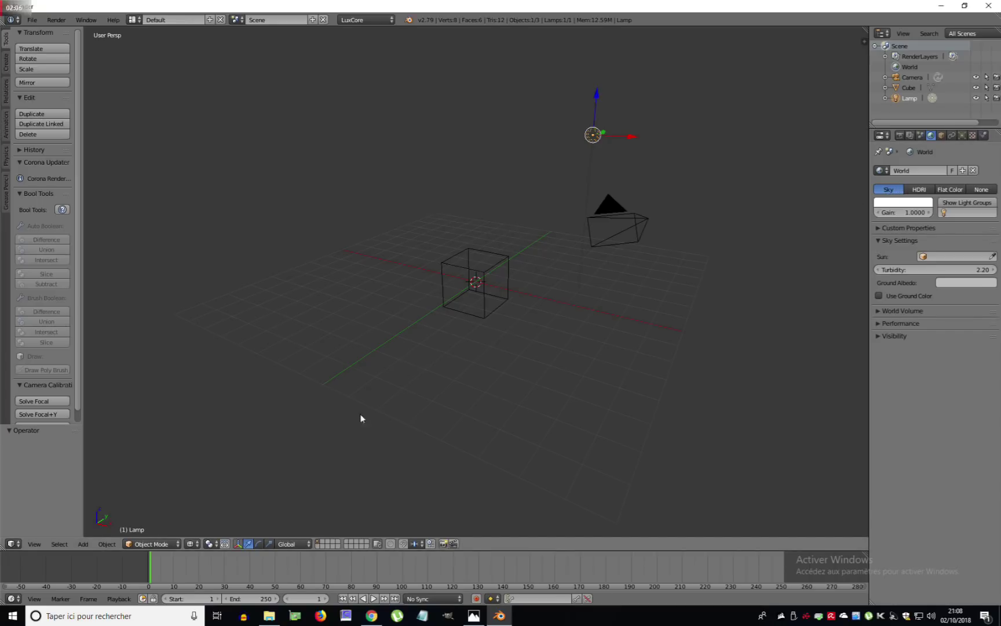
pyautogui.click(192, 543)
pyautogui.click(212, 474)
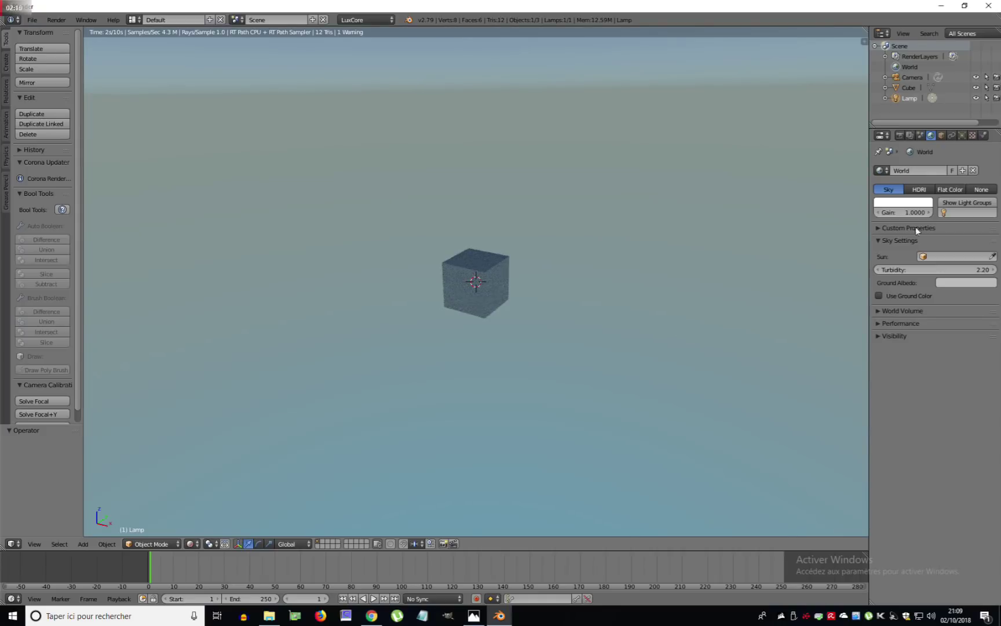
pyautogui.click(951, 190)
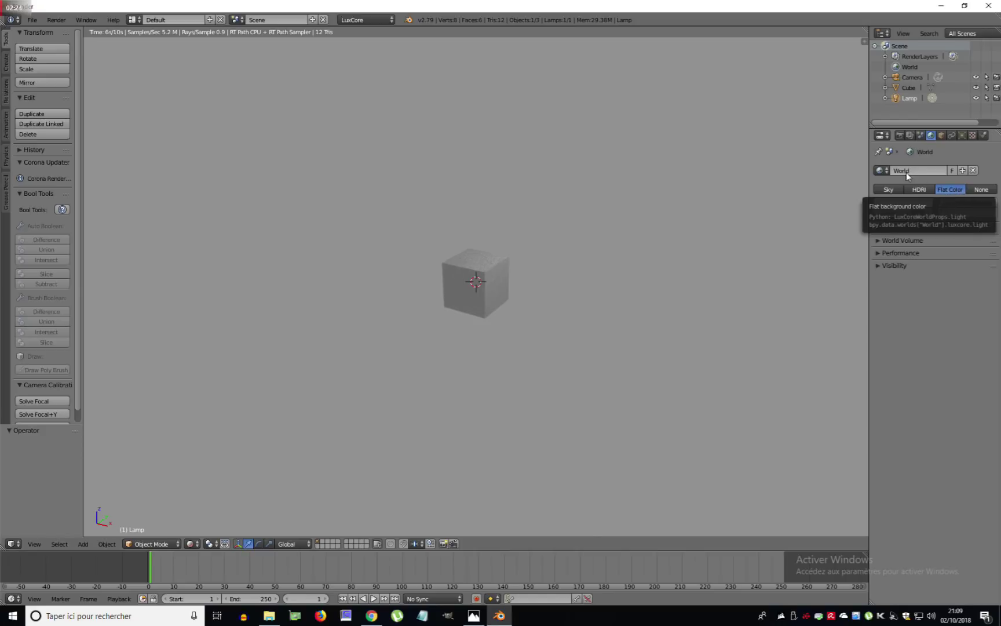
pyautogui.click(952, 190)
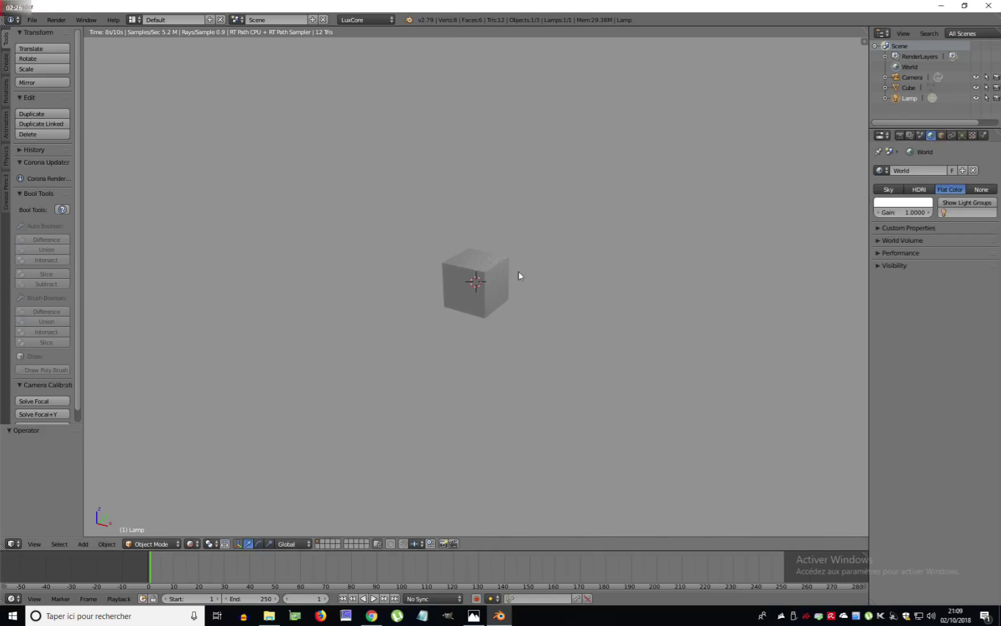
# Step: Darken the world's flat background color from white to dark grey and display the viewport in wireframe
pyautogui.click(907, 206)
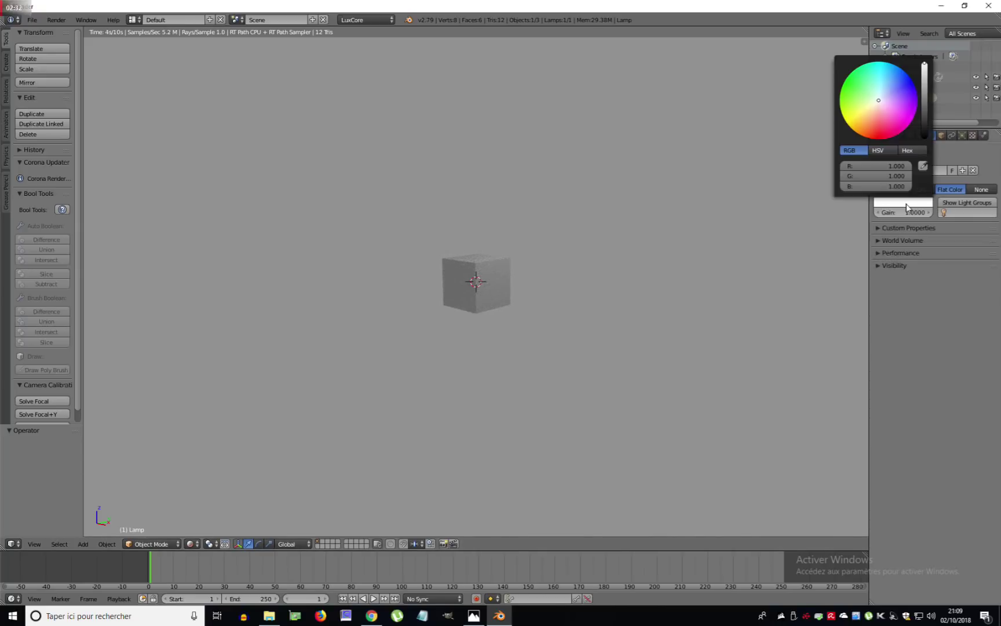
pyautogui.click(924, 131)
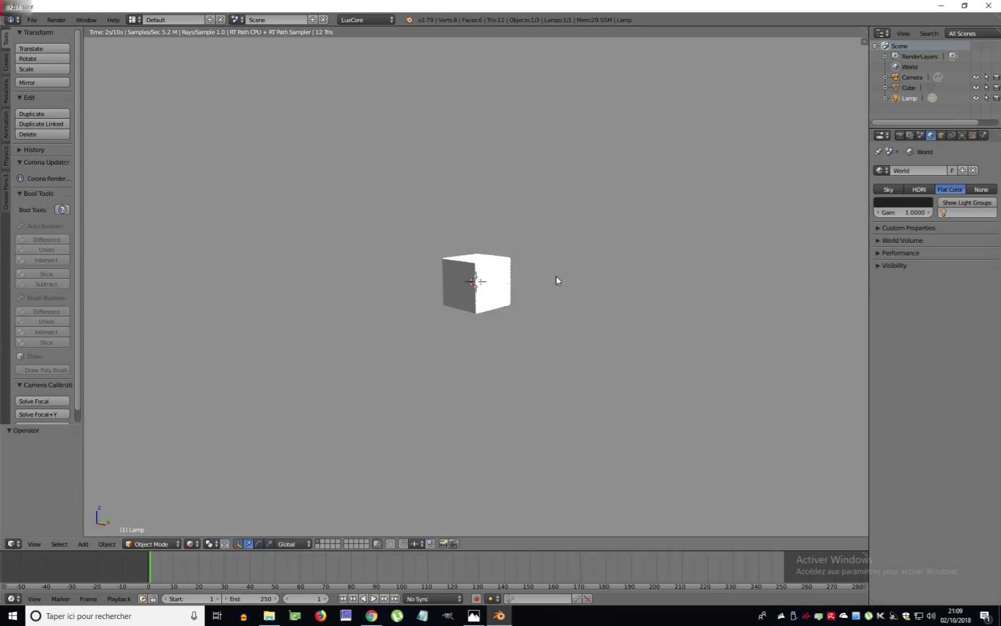
pyautogui.press('z')
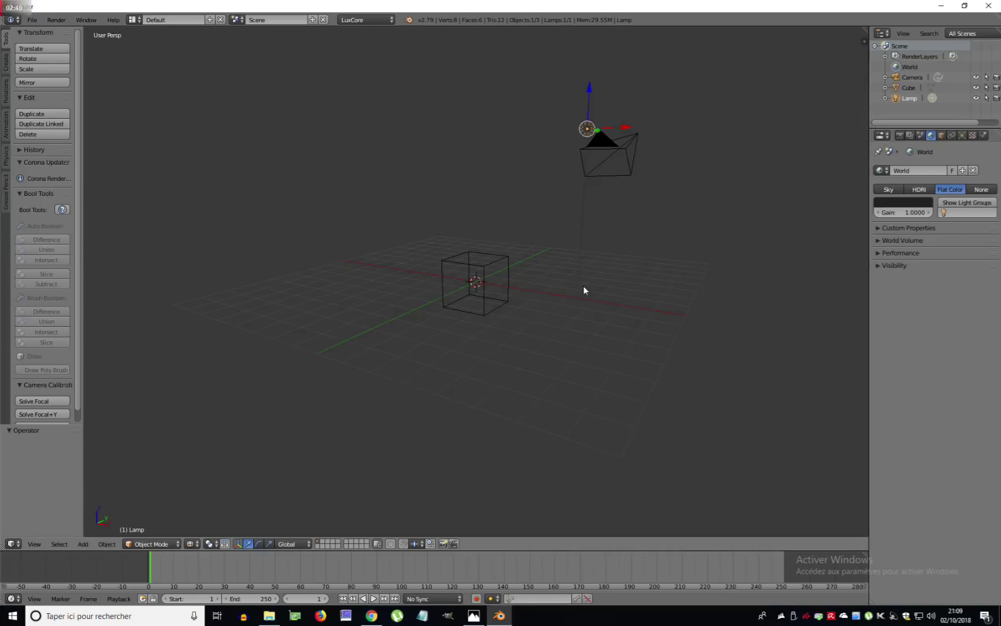
pyautogui.click(903, 206)
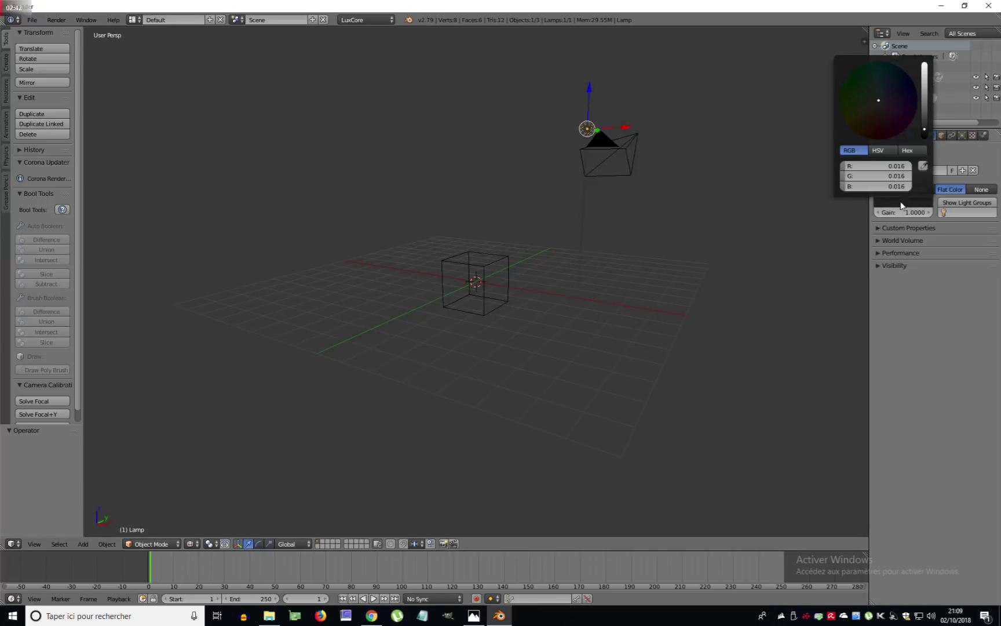
pyautogui.moveTo(924, 134); pyautogui.dragTo(923, 122)
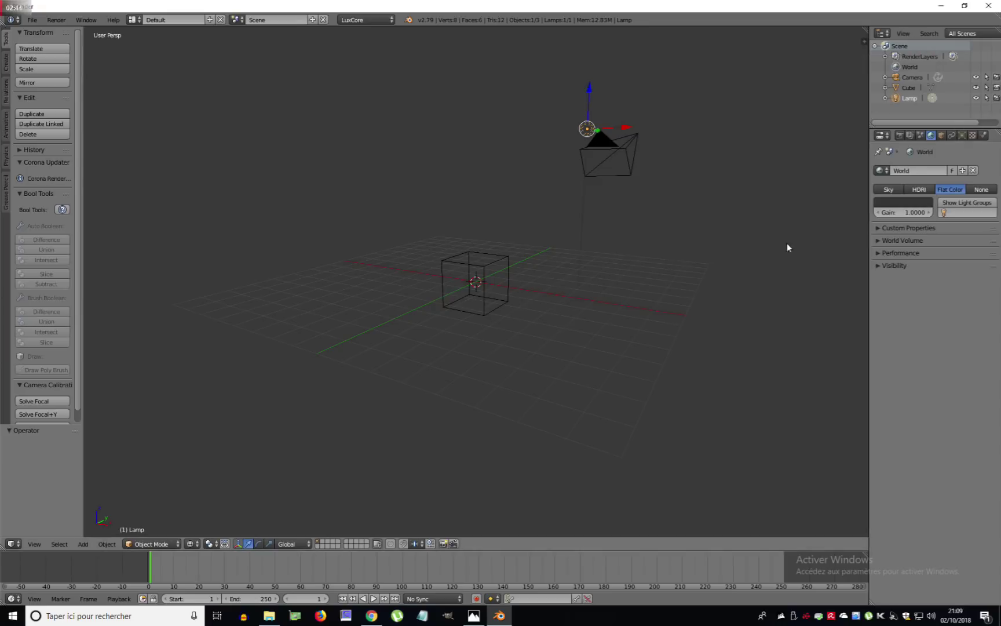
pyautogui.click(907, 203)
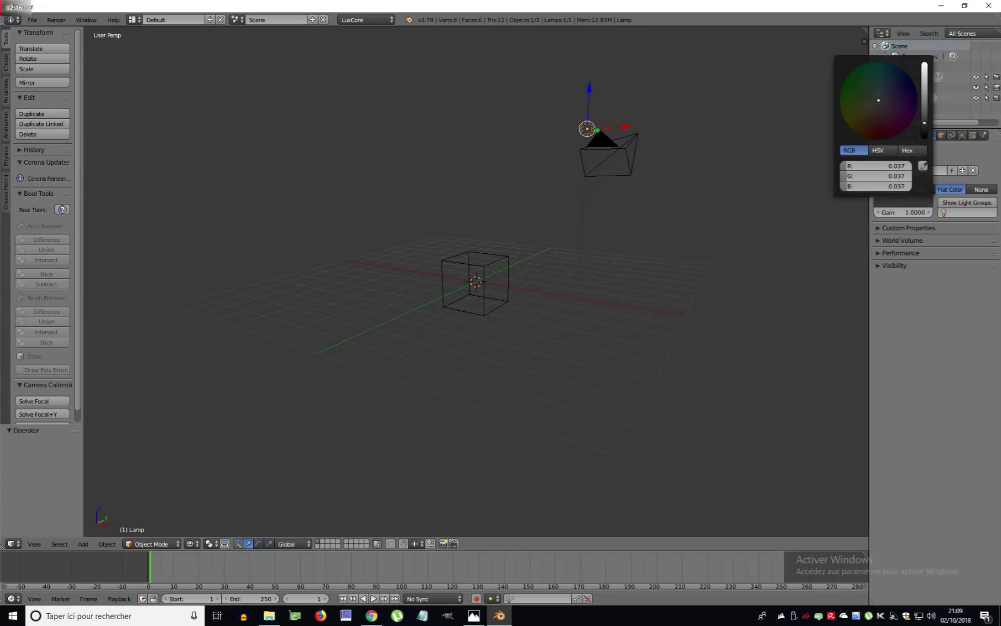
pyautogui.moveTo(929, 123); pyautogui.dragTo(930, 117)
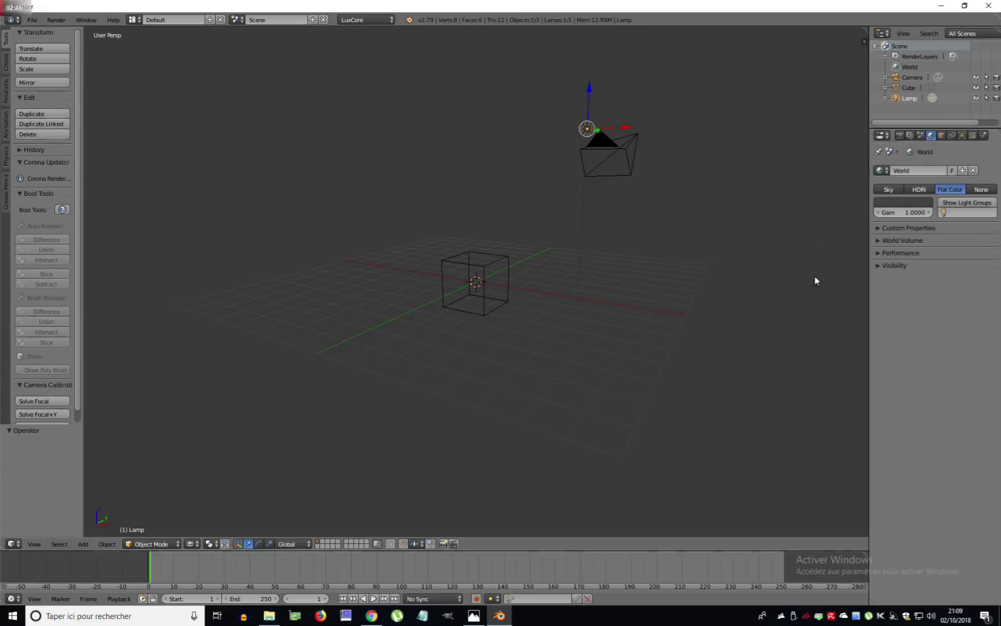
# Step: Preview the cube in Rendered shading from several angles, set the world background to None, and return to wireframe
pyautogui.click(192, 544)
pyautogui.click(219, 476)
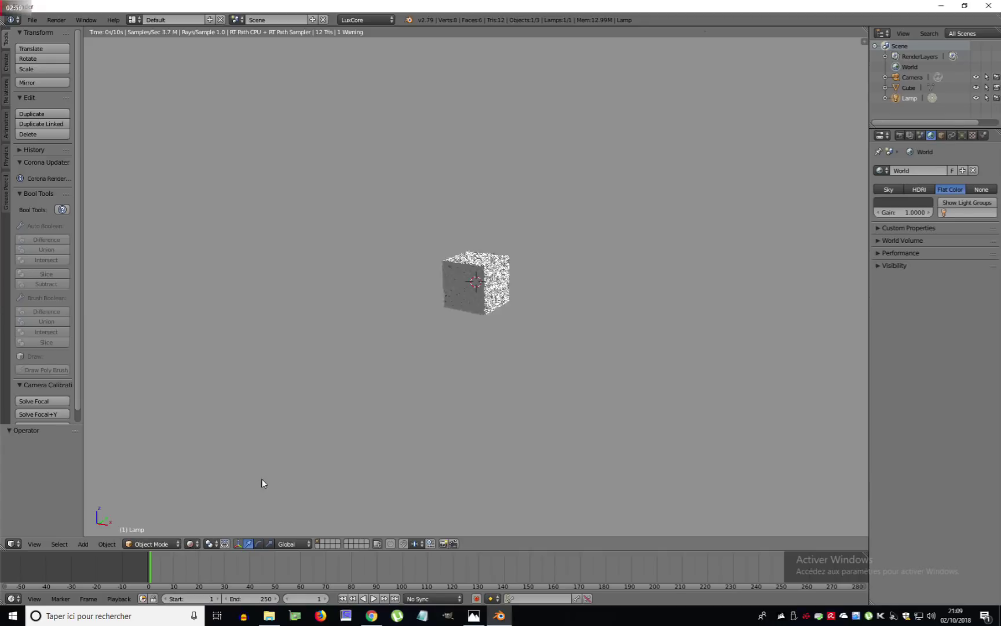
pyautogui.moveTo(357, 439); pyautogui.dragTo(417, 425, button='middle')
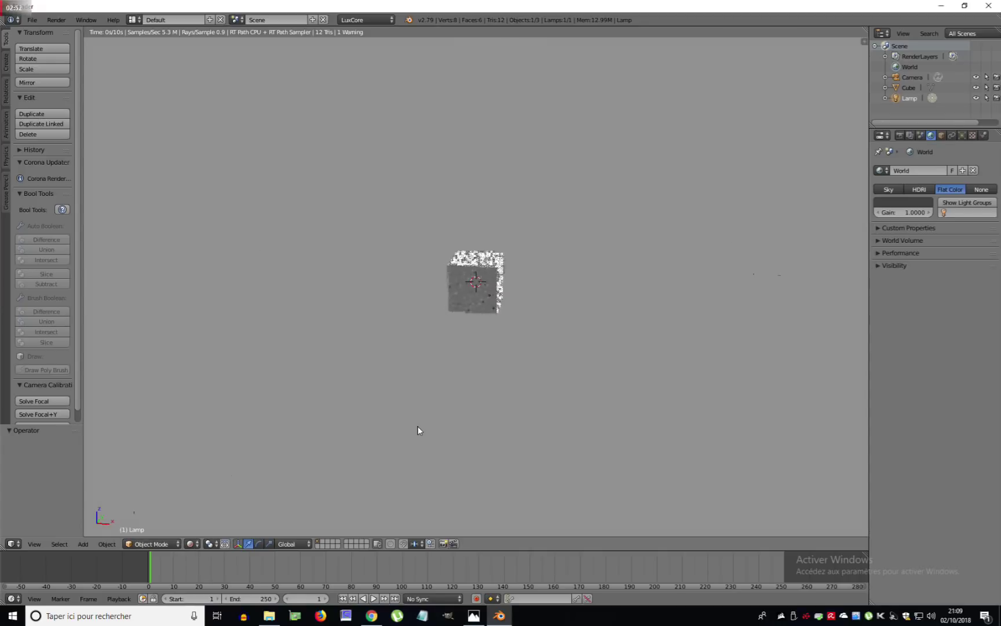
pyautogui.moveTo(554, 430); pyautogui.dragTo(474, 418, button='middle')
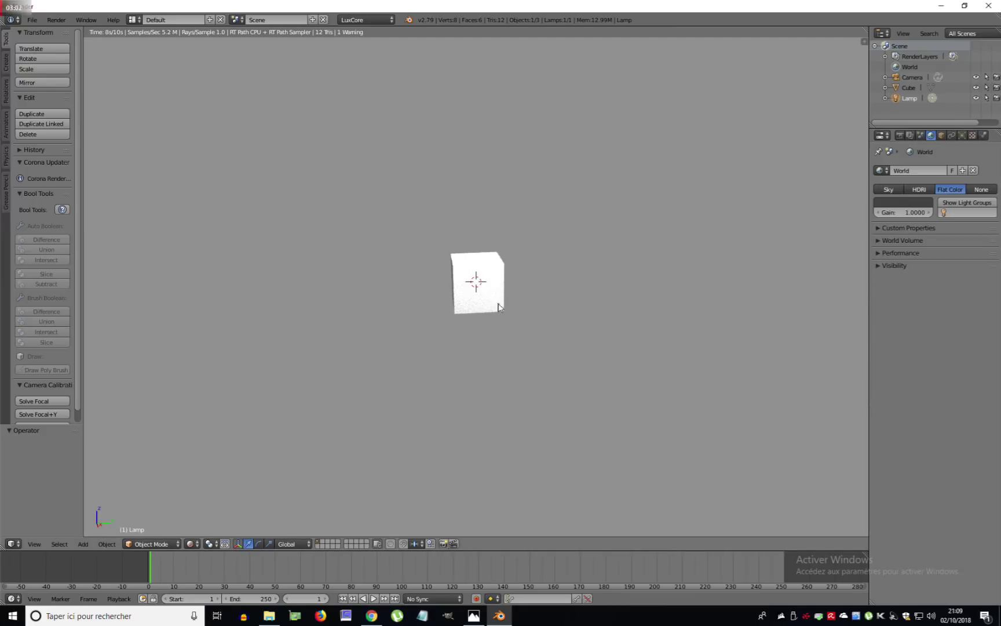
pyautogui.moveTo(427, 307); pyautogui.dragTo(534, 277, button='middle')
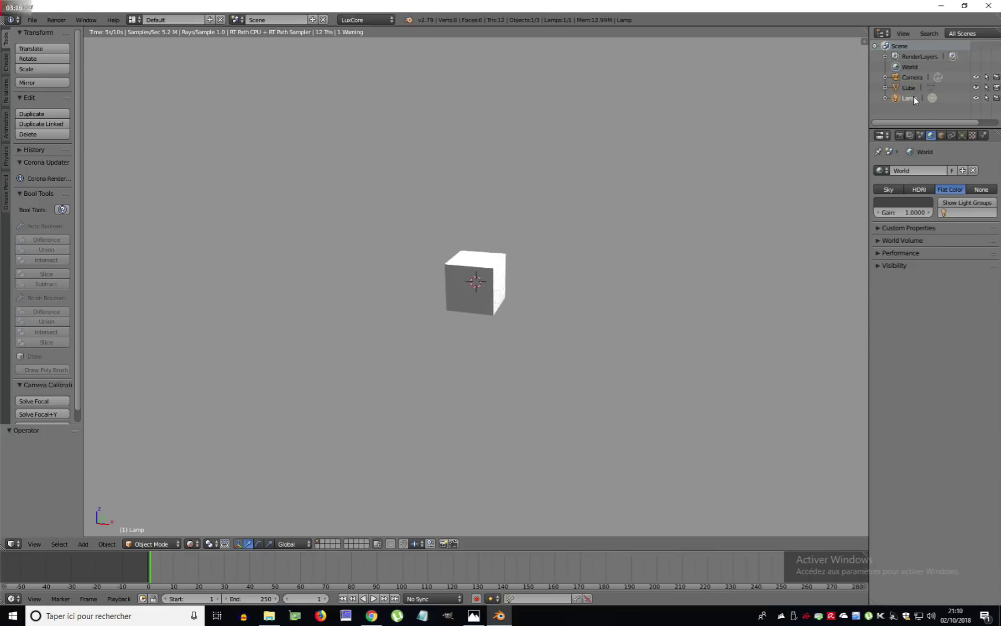
pyautogui.scroll(2, 518, 277)
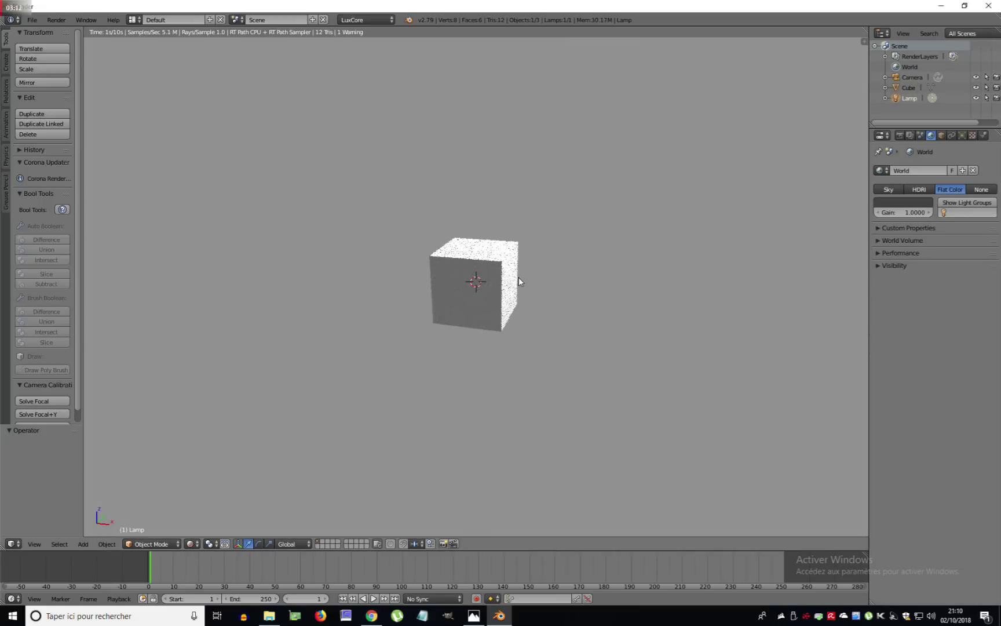
pyautogui.moveTo(490, 319); pyautogui.dragTo(467, 322, button='middle')
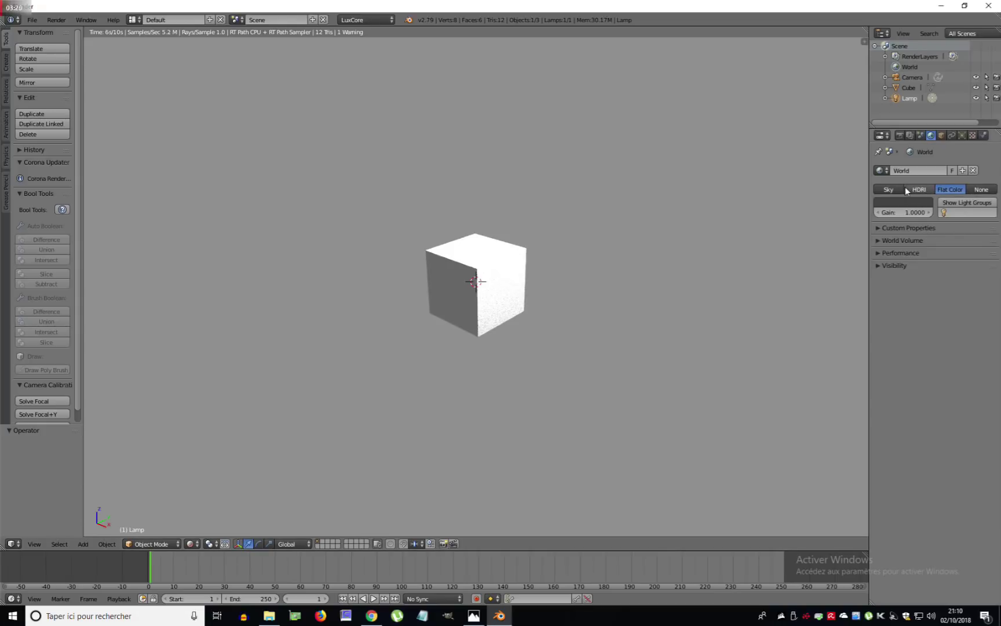
pyautogui.click(979, 190)
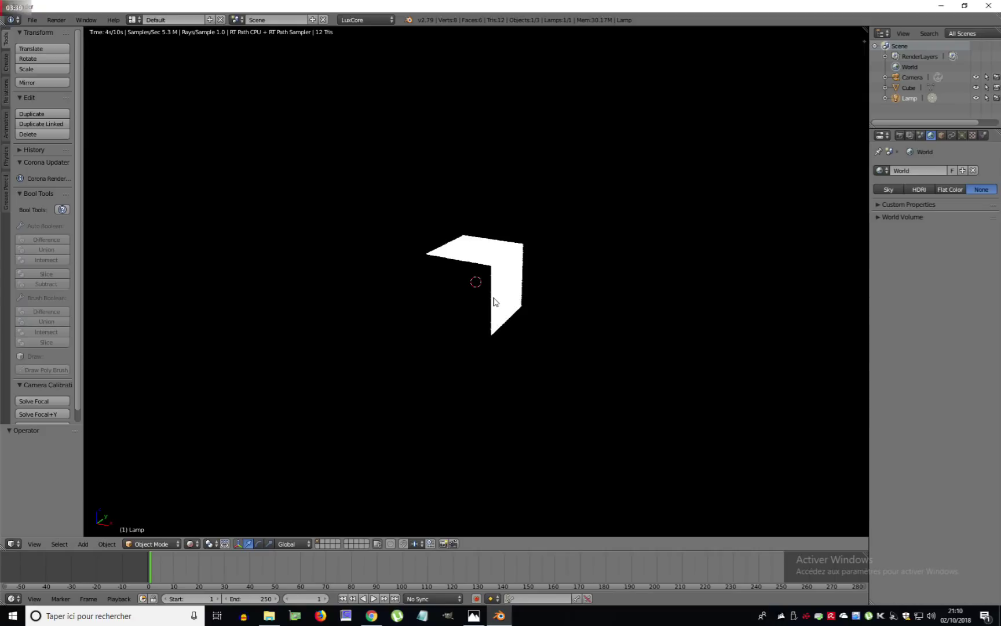
pyautogui.press('z')
# Step: Add a mesh plane at the cube's centre and scale it up by about 4.36
pyautogui.hotkey('shift', 'a')
pyautogui.moveTo(494, 298)
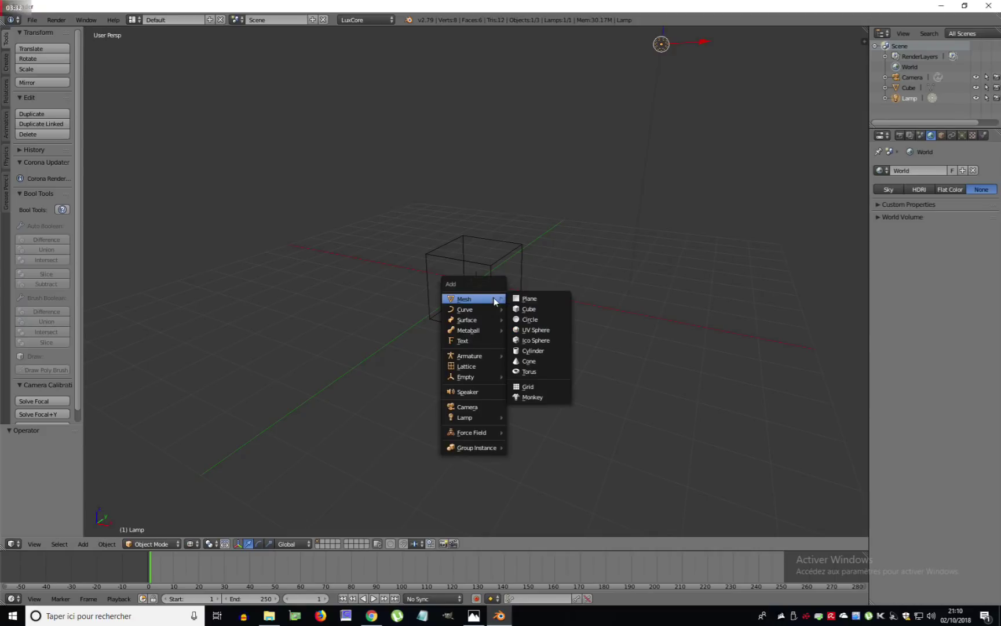
pyautogui.click(523, 299)
pyautogui.press('s')
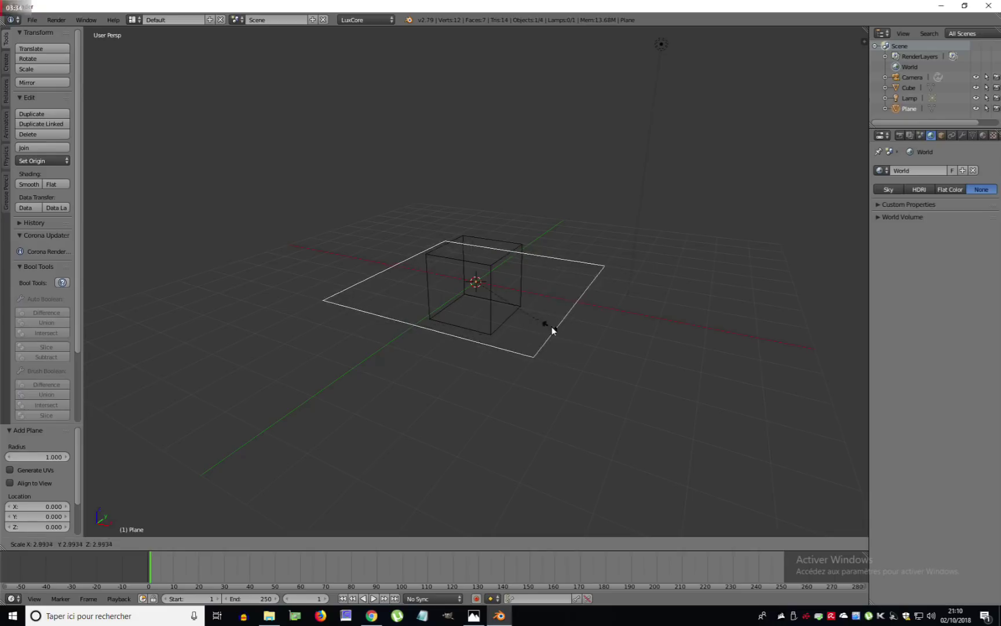
pyautogui.click(586, 342)
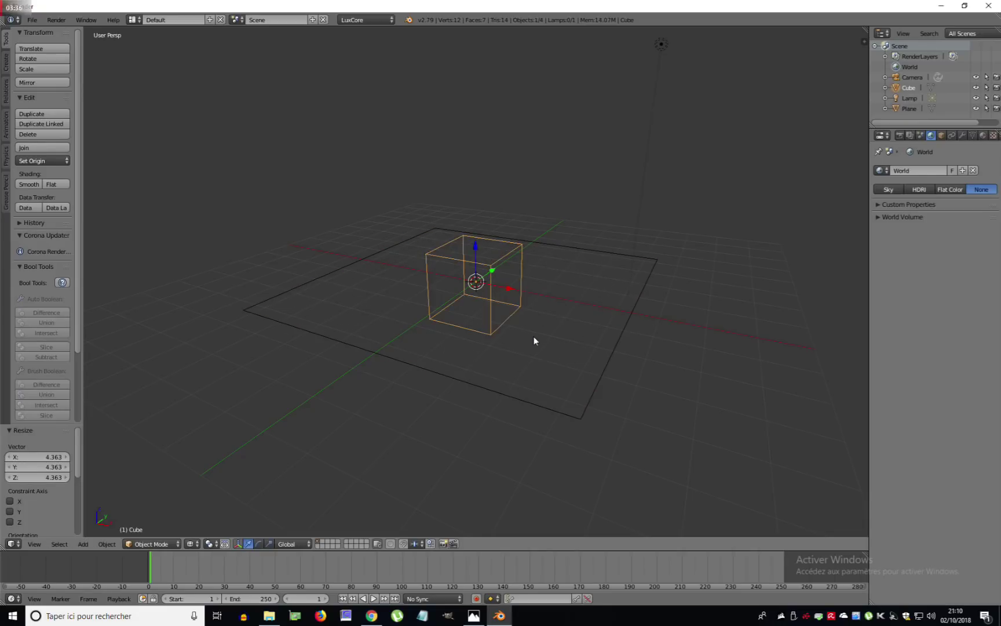
# Step: Raise the cube 1 unit along the Z axis onto the plane, with the viewport in Solid shading
pyautogui.press('z')
pyautogui.press('g')
pyautogui.press('z')
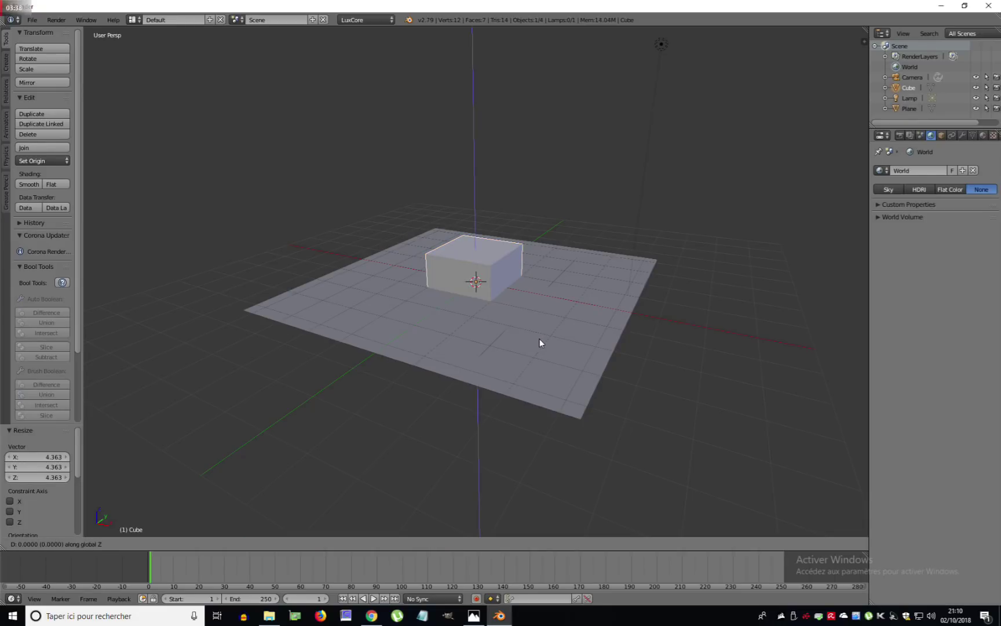
pyautogui.press('1')
pyautogui.press('Return')
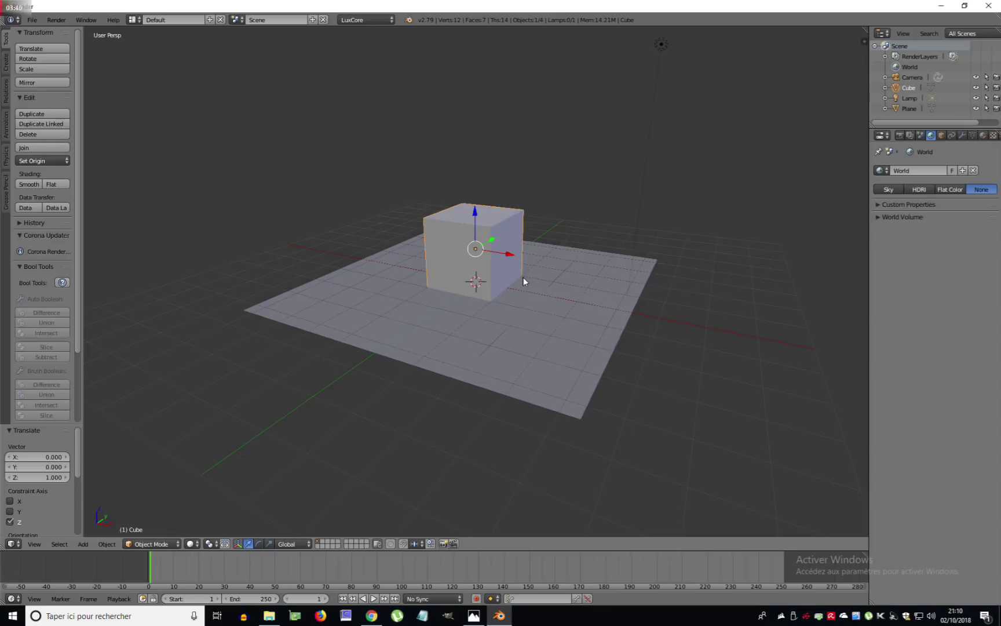
# Step: Move the camera to the other side of the cube by about -5.214 X, -0.242 Y and -0.173 Z
pyautogui.moveTo(523, 278); pyautogui.dragTo(498, 290, button='middle')
pyautogui.moveTo(431, 389); pyautogui.dragTo(491, 384, button='middle')
pyautogui.moveTo(501, 313); pyautogui.dragTo(406, 406, button='middle')
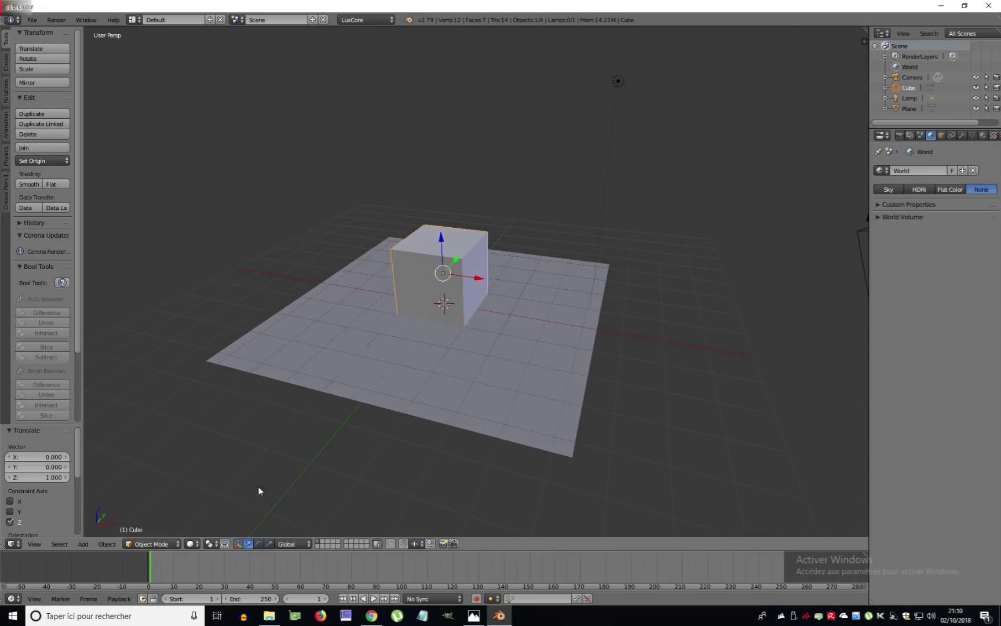
pyautogui.click(196, 542)
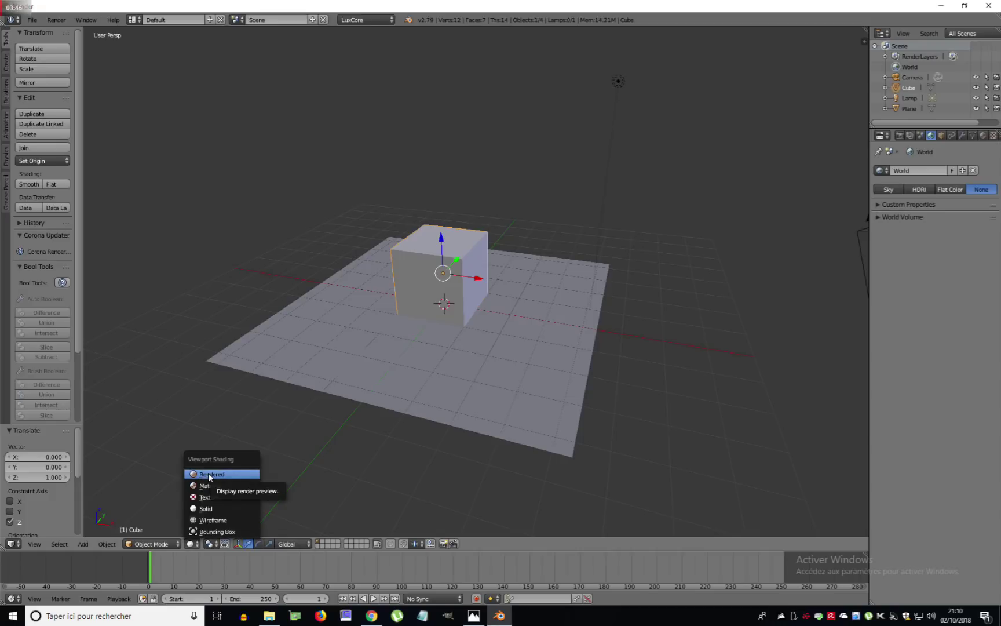
pyautogui.moveTo(466, 291)
pyautogui.mouseDown(button='middle')
pyautogui.moveTo(488, 302)
pyautogui.moveTo(663, 257)
pyautogui.mouseUp(button='middle')
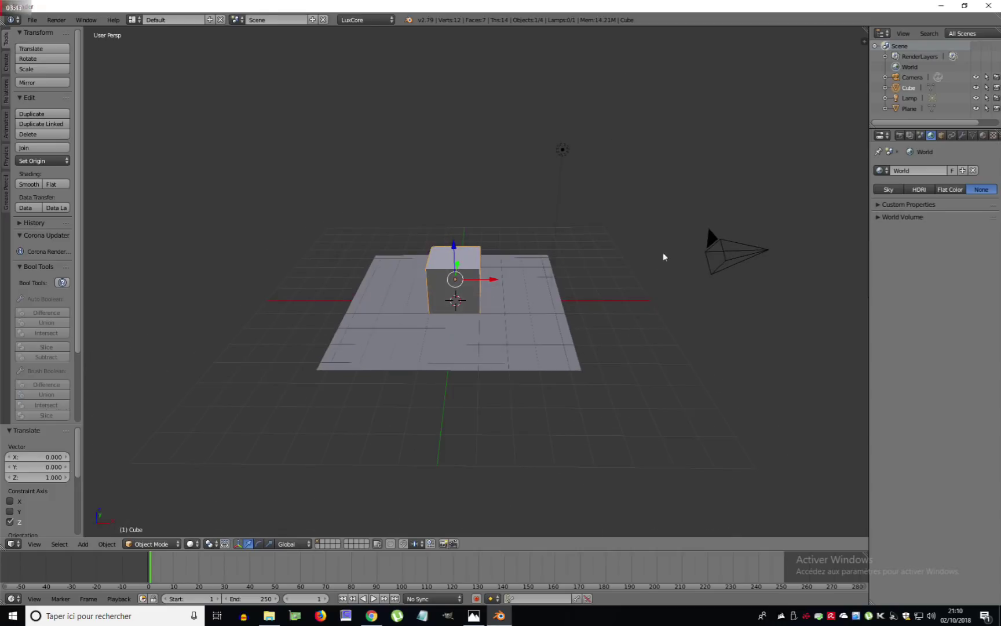
pyautogui.rightClick(722, 252)
pyautogui.press('g')
pyautogui.click(478, 285)
pyautogui.moveTo(478, 284); pyautogui.dragTo(472, 309, button='middle')
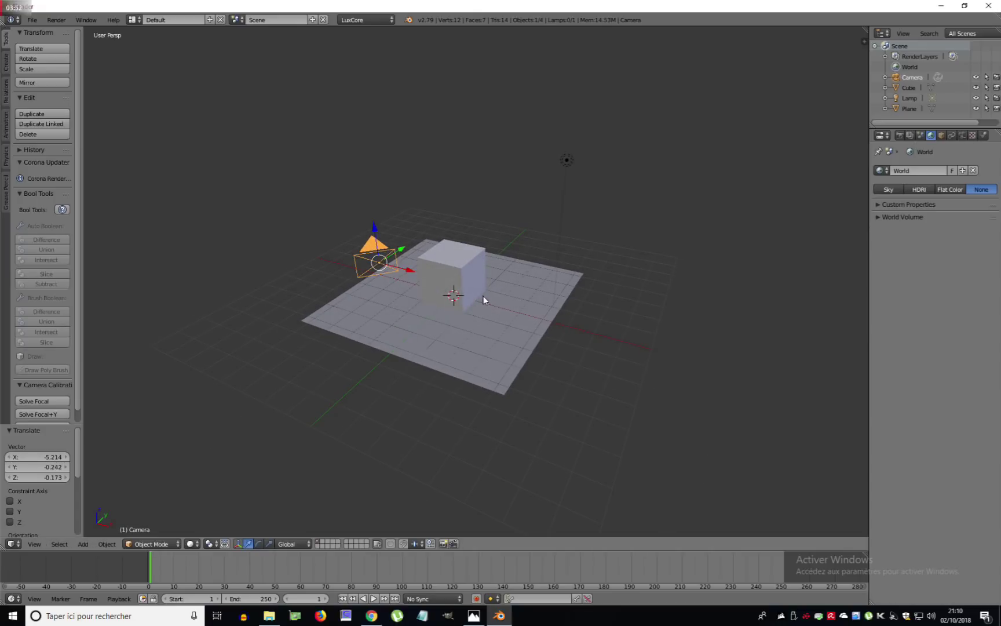
# Step: Rotate the camera about -51.9° around the Z axis and look through the camera view
pyautogui.press('r')
pyautogui.press('Escape')
pyautogui.press('r')
pyautogui.press('z')
pyautogui.click(403, 310)
pyautogui.press('KP_0')
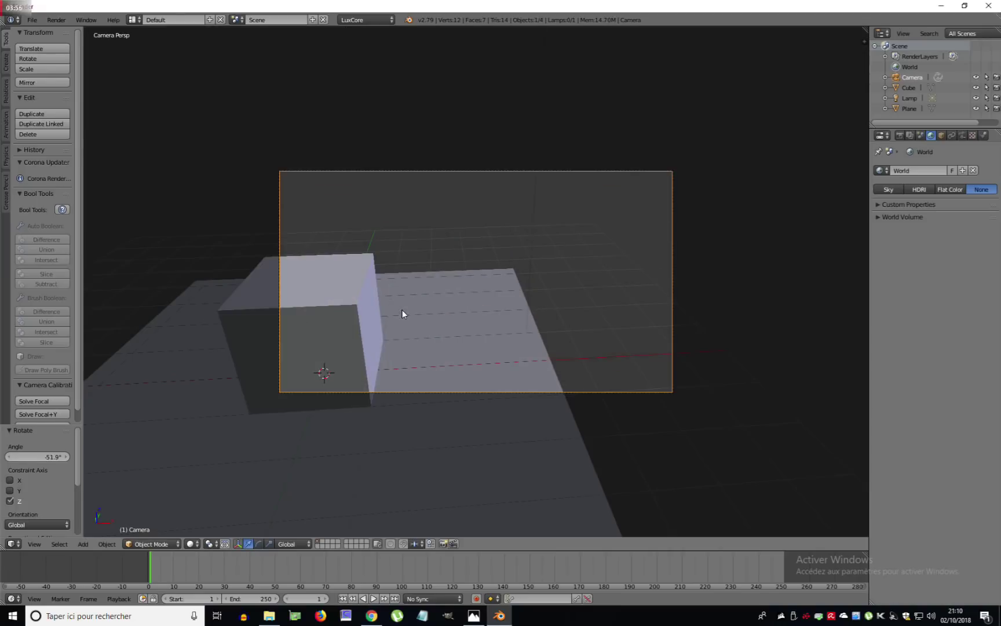
# Step: Shift the camera by about -2.783 X, -0.114 Y and -0.737 Z so the cube is centred in its frame
pyautogui.press('g')
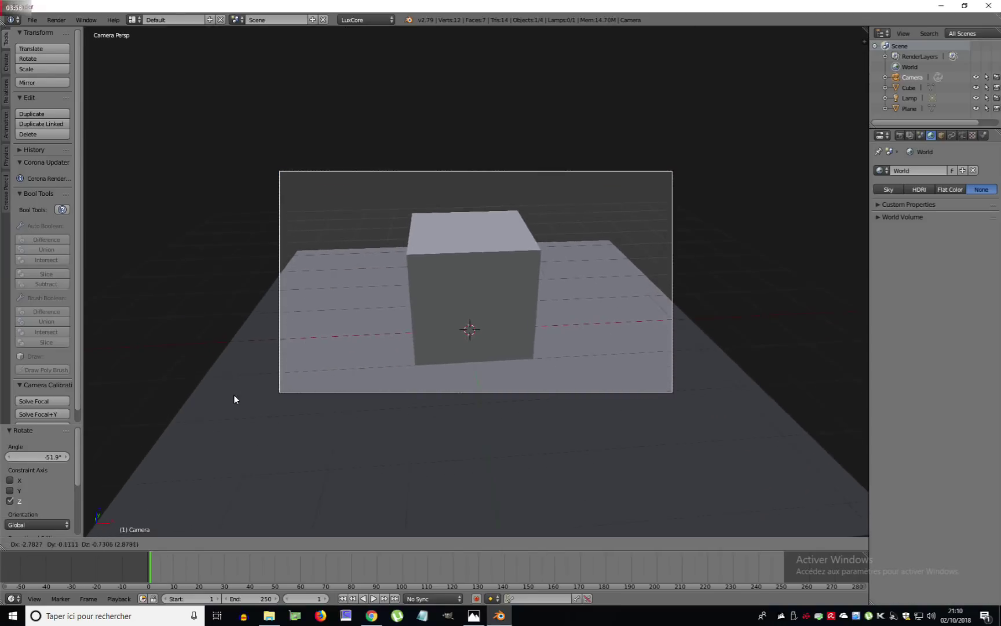
pyautogui.click(234, 395)
pyautogui.moveTo(690, 384); pyautogui.dragTo(595, 346, button='middle')
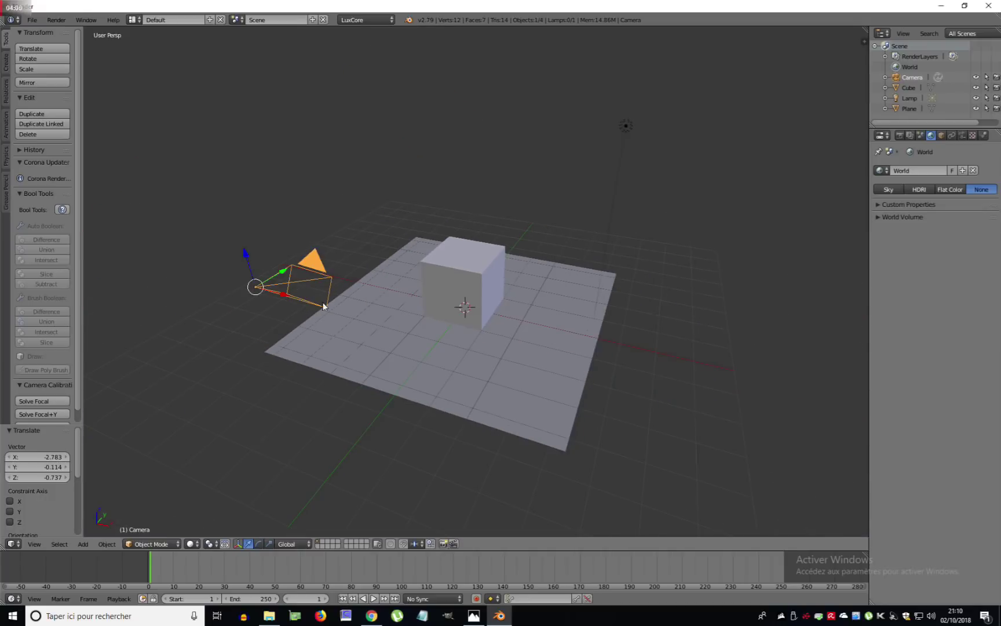
# Step: Scale the camera object up uniformly by about 3.348
pyautogui.press('s')
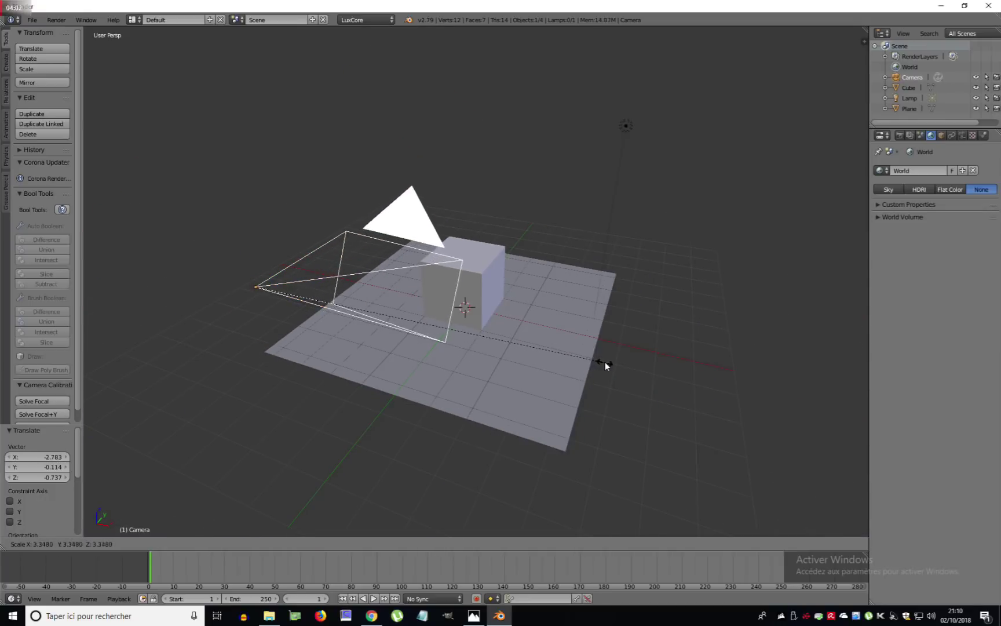
pyautogui.click(605, 362)
pyautogui.moveTo(396, 344); pyautogui.dragTo(377, 321, button='middle')
pyautogui.moveTo(512, 306); pyautogui.dragTo(397, 290, button='middle')
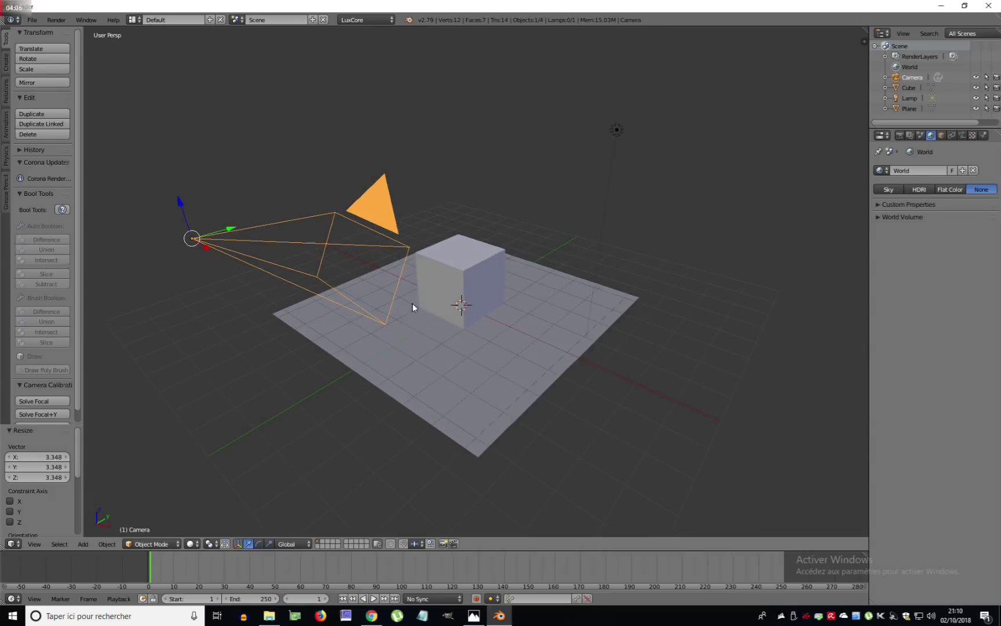
pyautogui.scroll(2, 470, 284)
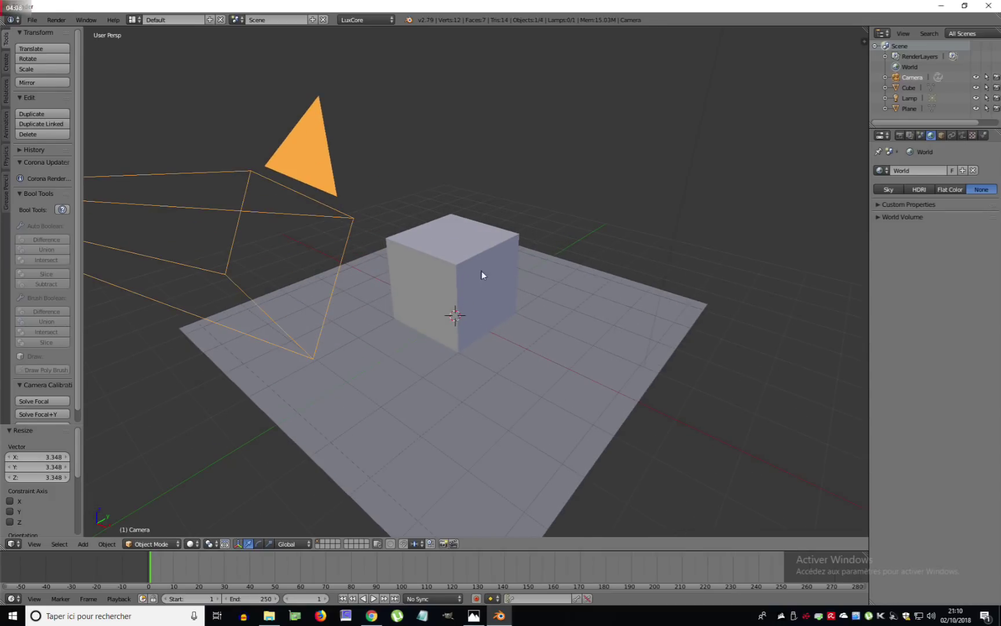
pyautogui.scroll(-3, 678, 130)
# Step: Select the lamp above the plane and display the viewport in Rendered shading
pyautogui.moveTo(599, 169)
pyautogui.mouseDown(button='middle')
pyautogui.moveTo(581, 180)
pyautogui.moveTo(595, 196)
pyautogui.moveTo(610, 152)
pyautogui.mouseUp(button='middle')
pyautogui.rightClick(610, 147)
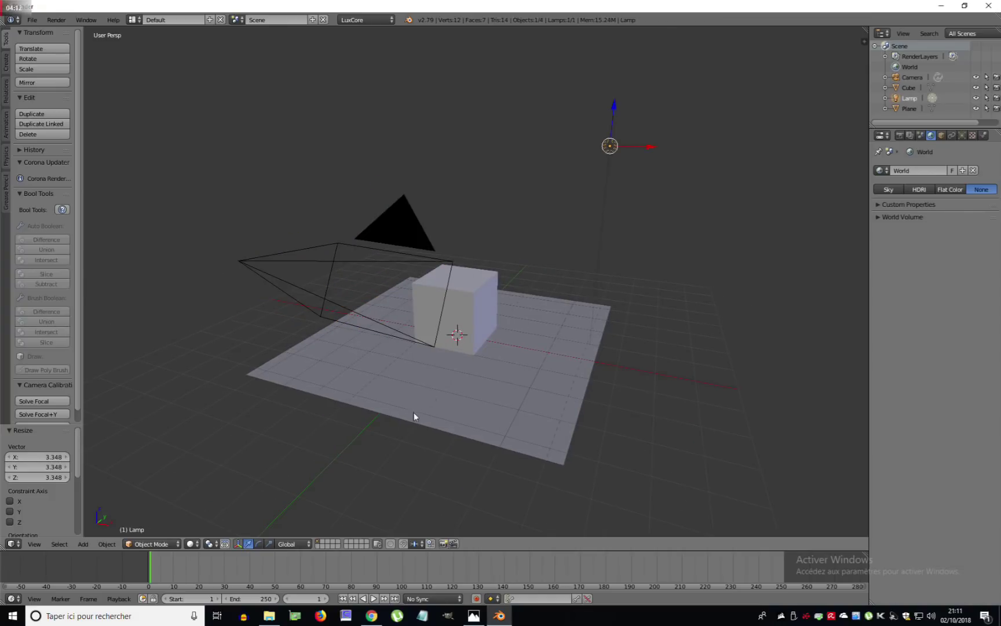
pyautogui.click(191, 544)
pyautogui.click(210, 472)
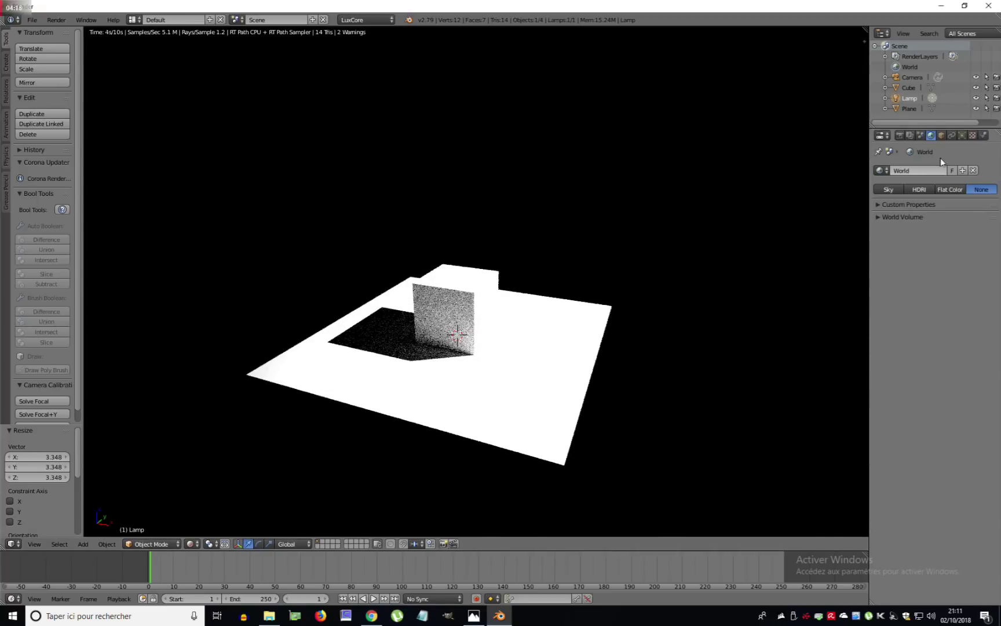
# Step: Change the point lamp's light color from white to orange and inspect the cube's lighting up close
pyautogui.click(962, 135)
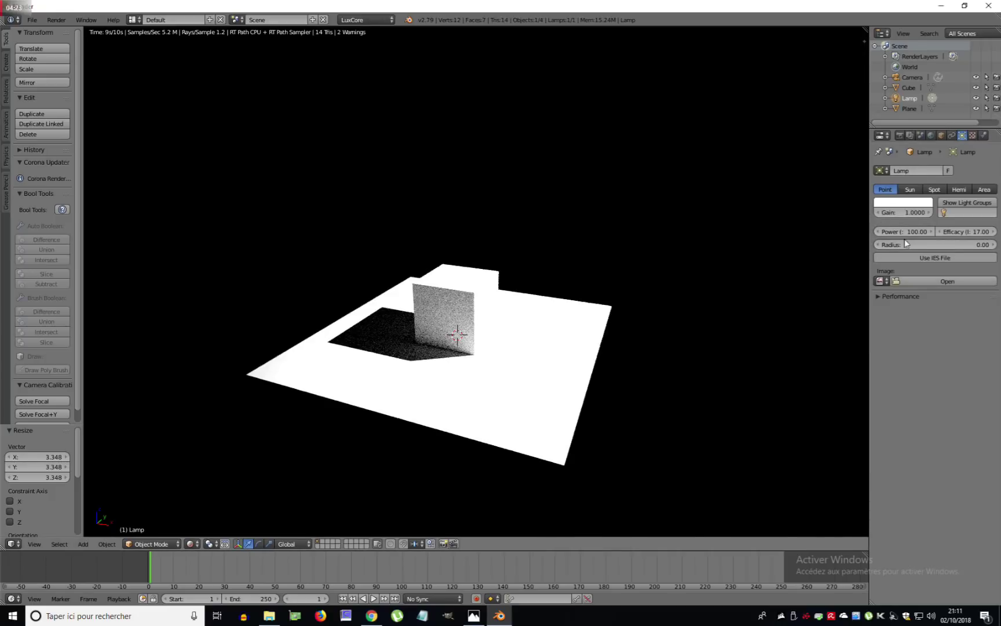
pyautogui.click(903, 202)
pyautogui.click(869, 112)
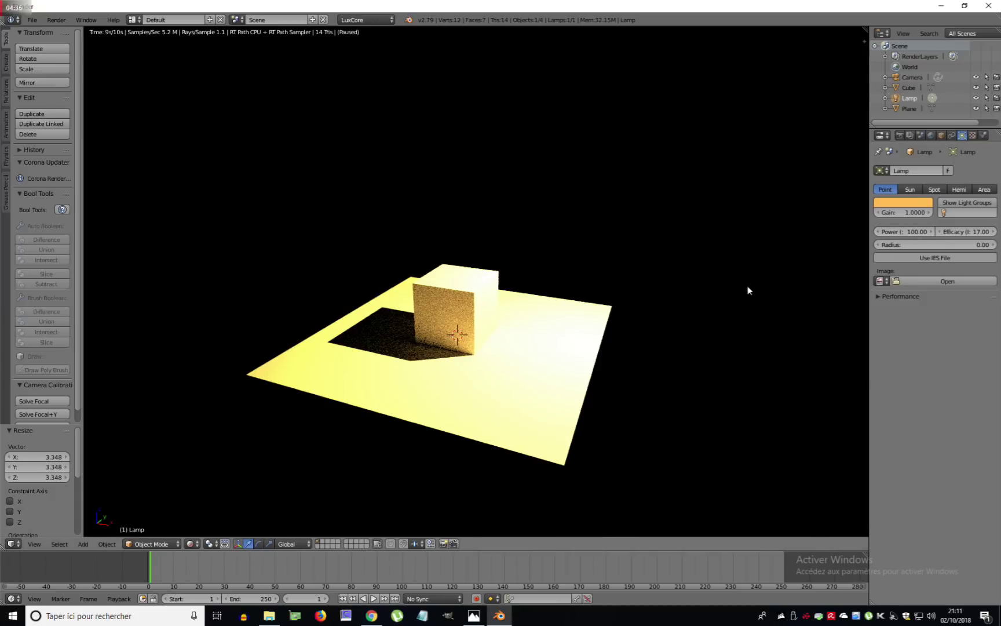
pyautogui.scroll(5, 510, 342)
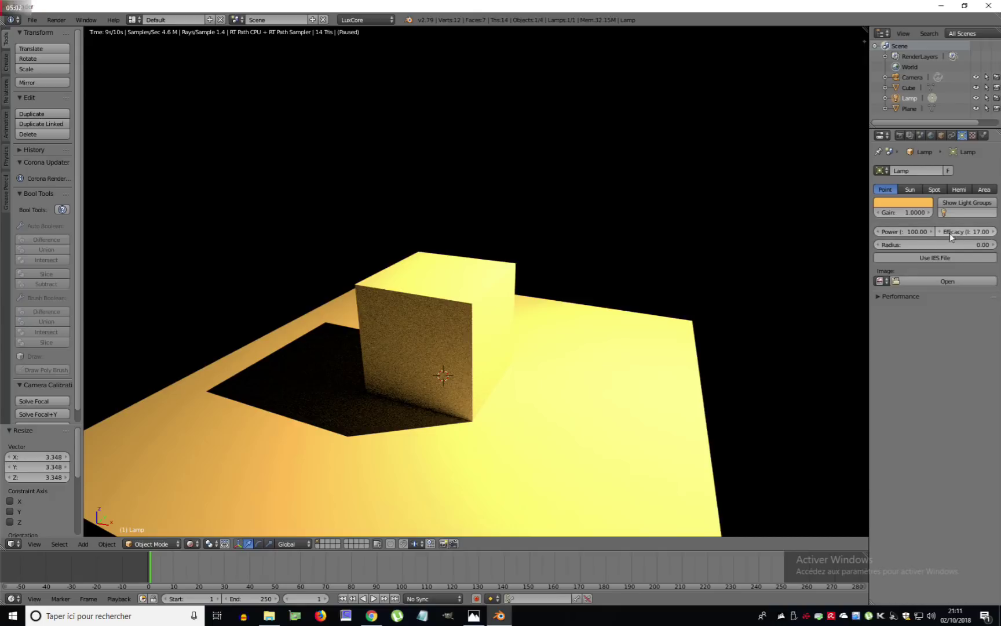
# Step: Switch to Chrome to examine the wattage and lumen ratings on the light bulb box image, and return to Blender
pyautogui.click(372, 619)
pyautogui.click(76, 8)
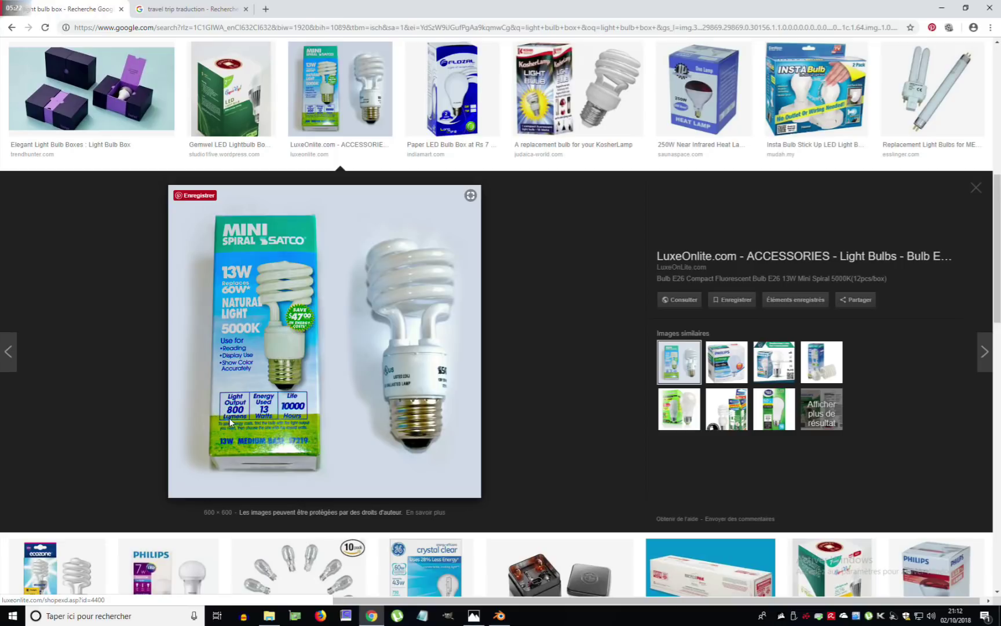
pyautogui.click(502, 620)
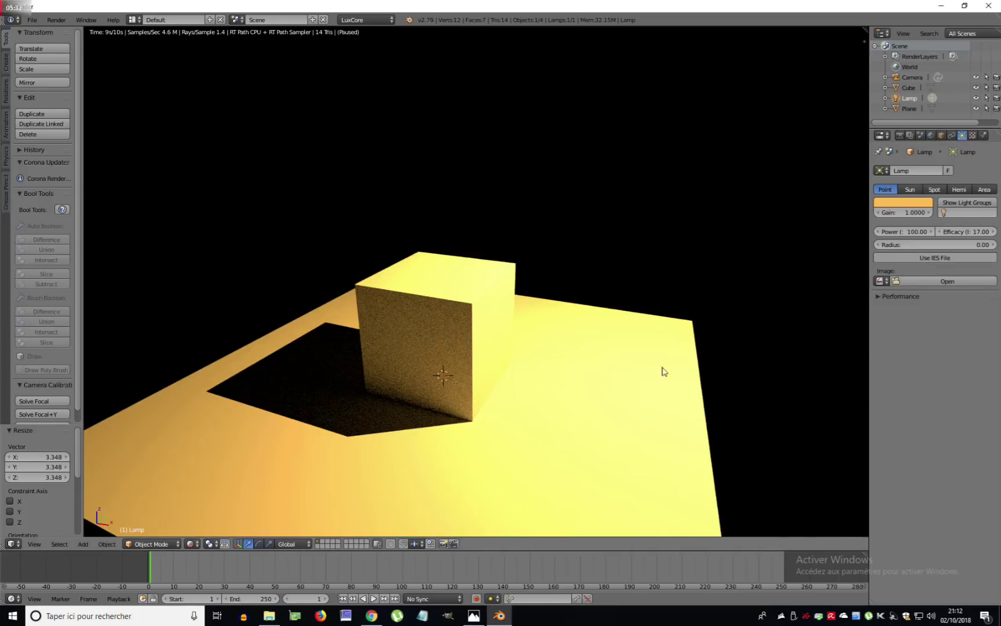
pyautogui.click(372, 617)
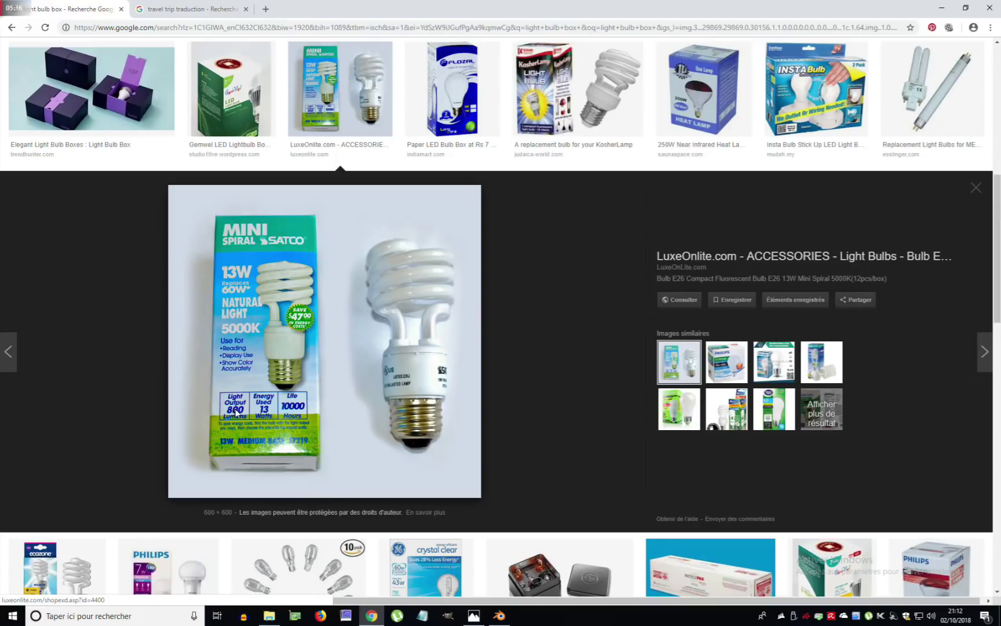
pyautogui.click(499, 616)
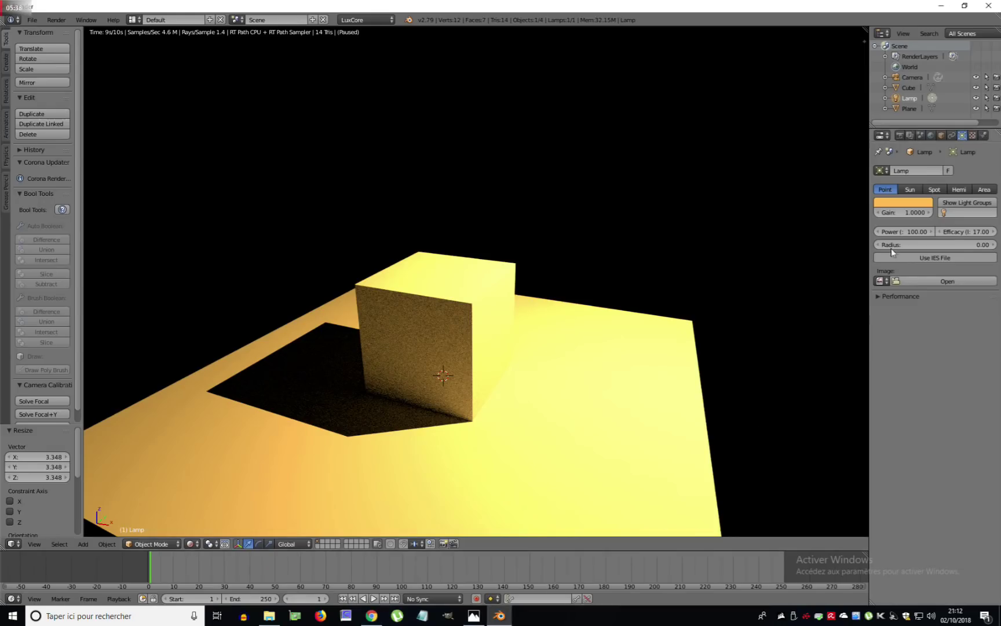
# Step: Set the lamp's efficacy to 1 and its radius to 0.1
pyautogui.click(957, 231)
pyautogui.press('Return')
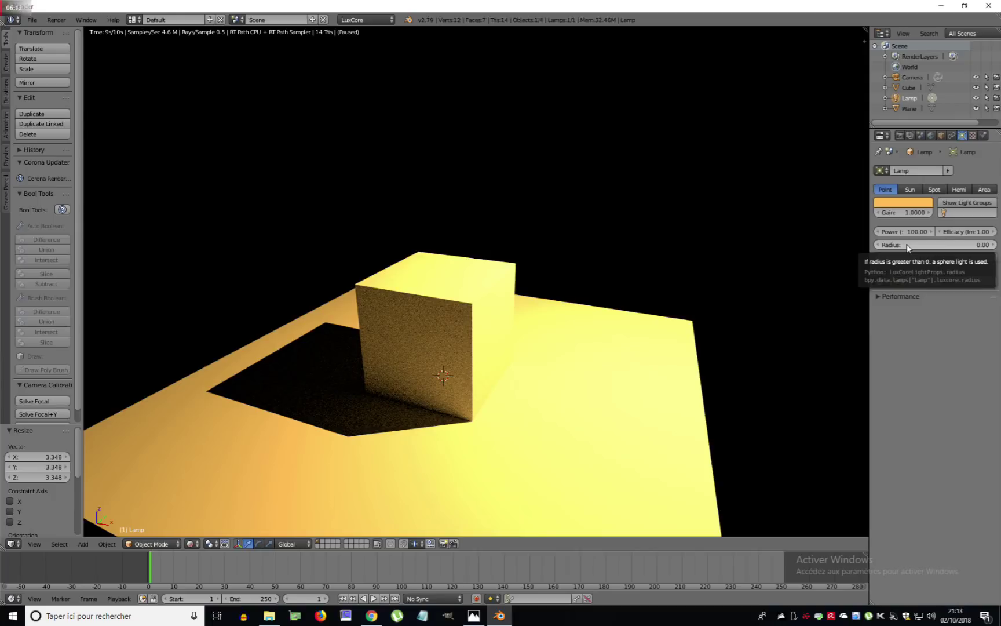
pyautogui.click(921, 244)
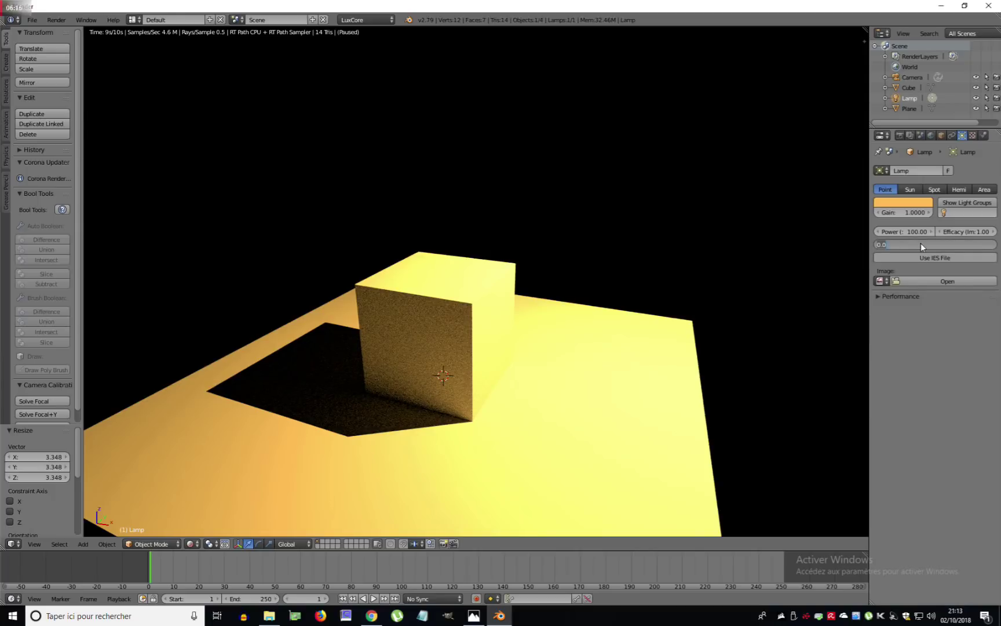
pyautogui.press('BackSpace')
pyautogui.write('.1')
pyautogui.press('Return')
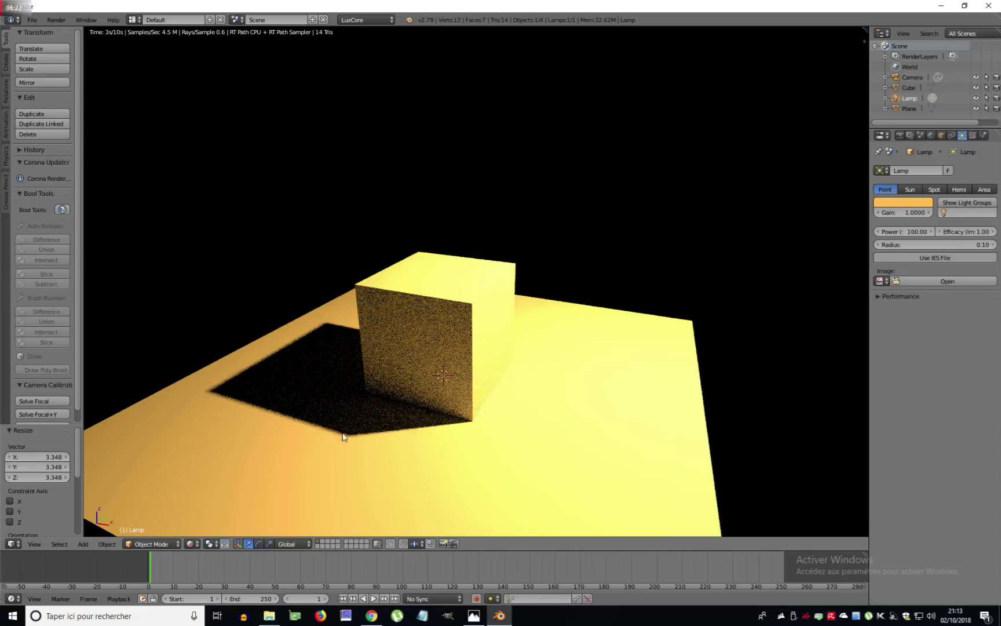
# Step: Increase the lamp's radius to 1 to soften the cube's shadow
pyautogui.click(965, 244)
pyautogui.press('BackSpace')
pyautogui.write('1')
pyautogui.press('Return')
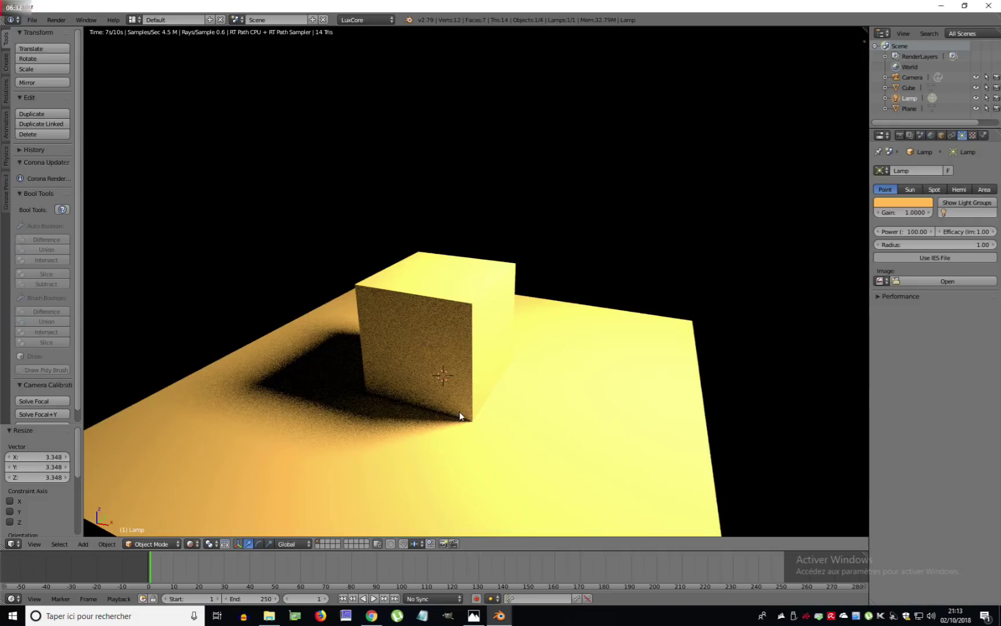
# Step: Examine the softened shadow and lighting around the cube from several angles and distances
pyautogui.press('g')
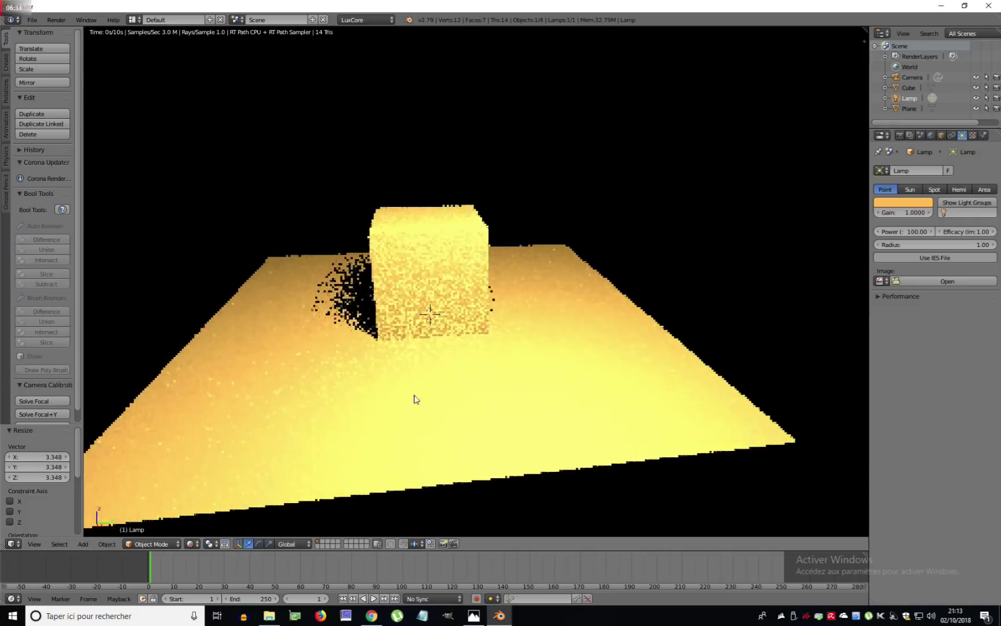
pyautogui.scroll(5, 438, 389)
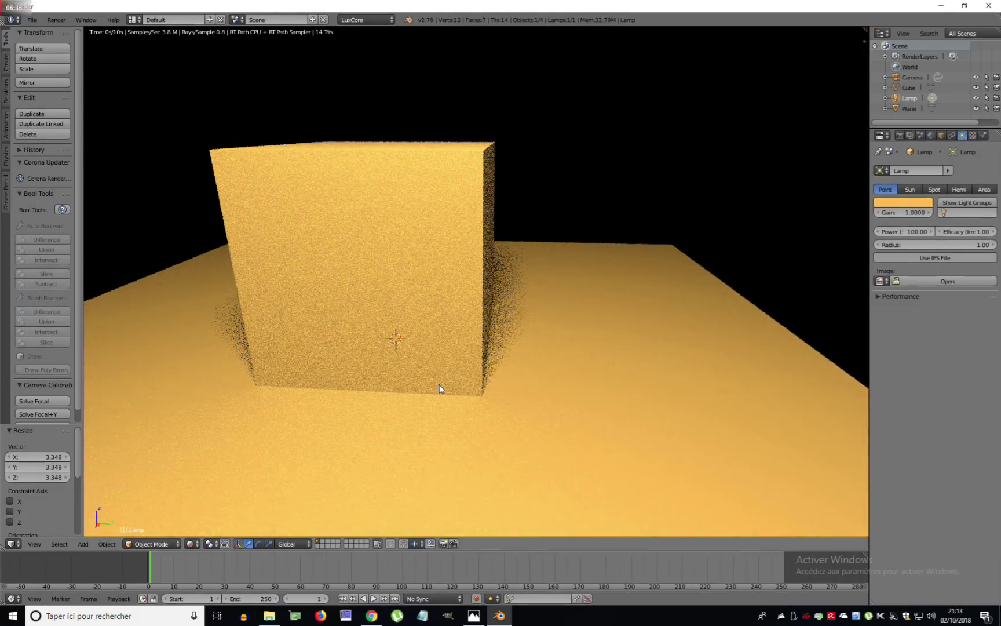
pyautogui.scroll(-4, 440, 384)
pyautogui.moveTo(440, 384); pyautogui.dragTo(402, 396, button='middle')
pyautogui.moveTo(459, 416); pyautogui.dragTo(393, 435, button='middle')
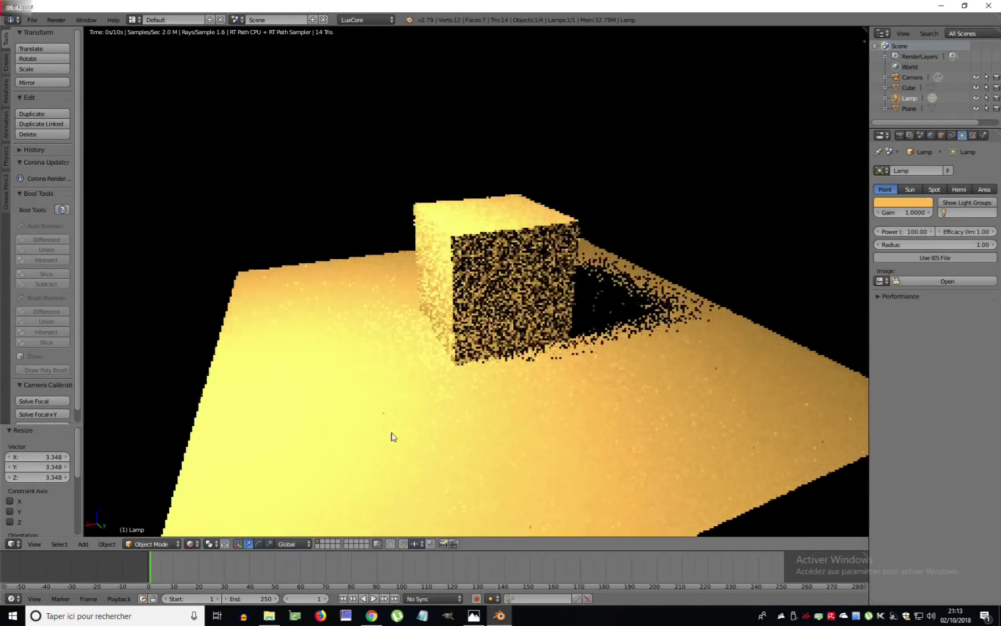
pyautogui.moveTo(554, 409); pyautogui.dragTo(419, 405, button='middle')
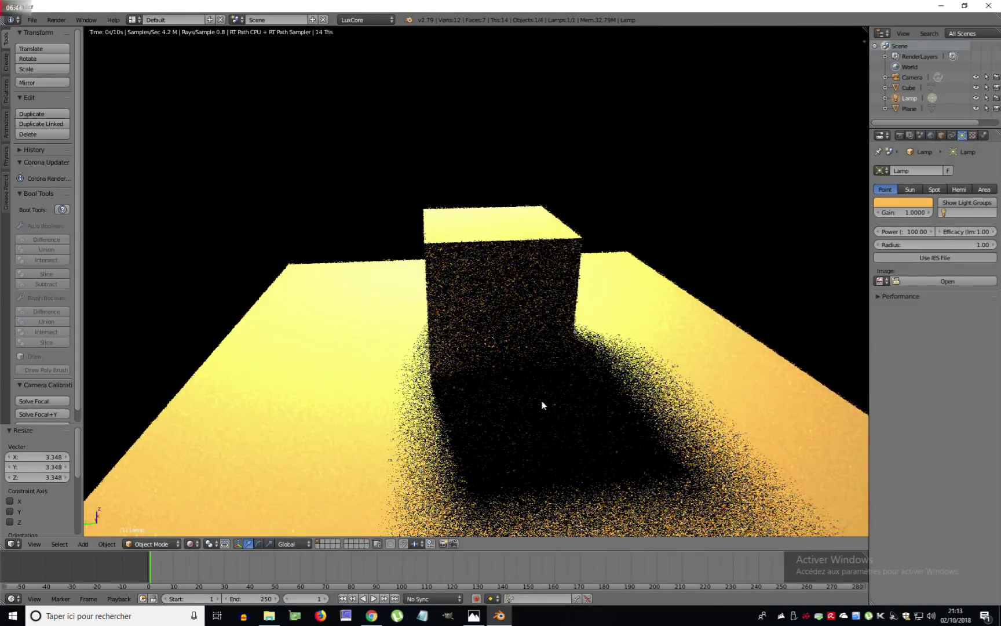
pyautogui.moveTo(581, 404); pyautogui.dragTo(538, 396, button='middle')
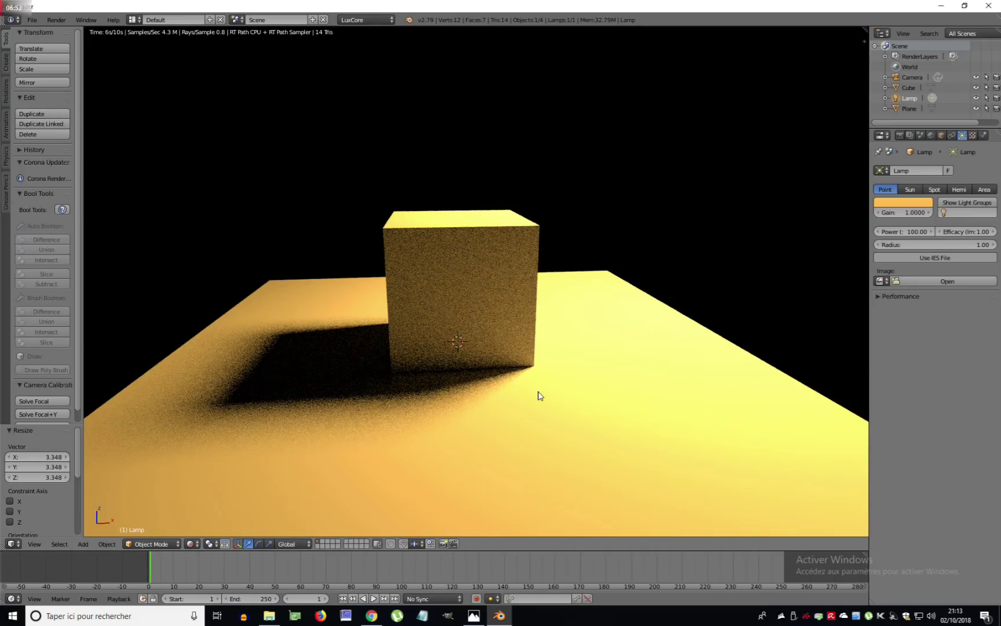
# Step: Try lamp power values of 500 and 1000 W in the rendered preview
pyautogui.moveTo(727, 339); pyautogui.dragTo(643, 345, button='middle')
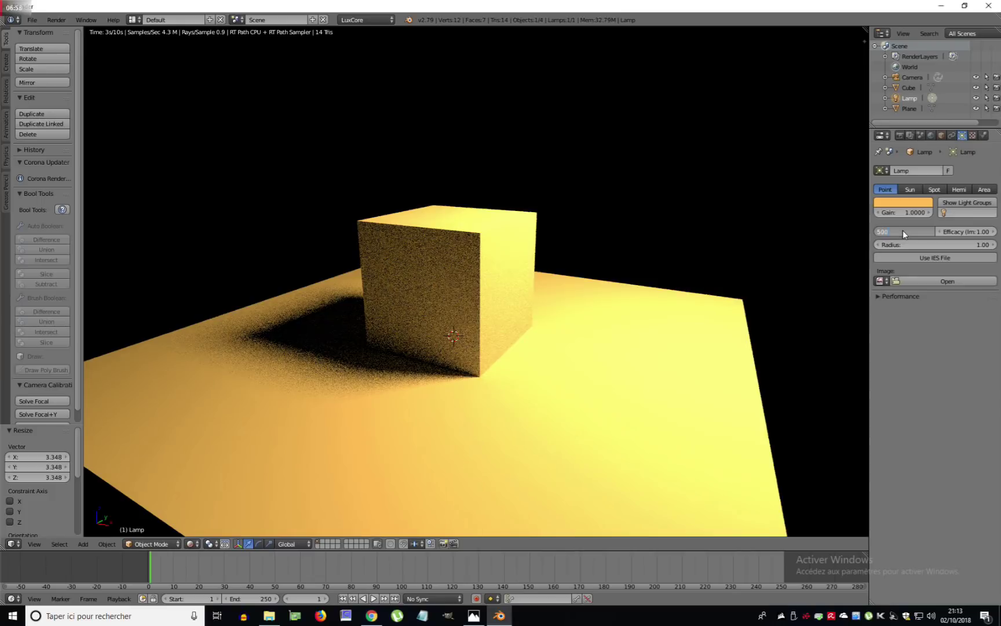
pyautogui.press('Return')
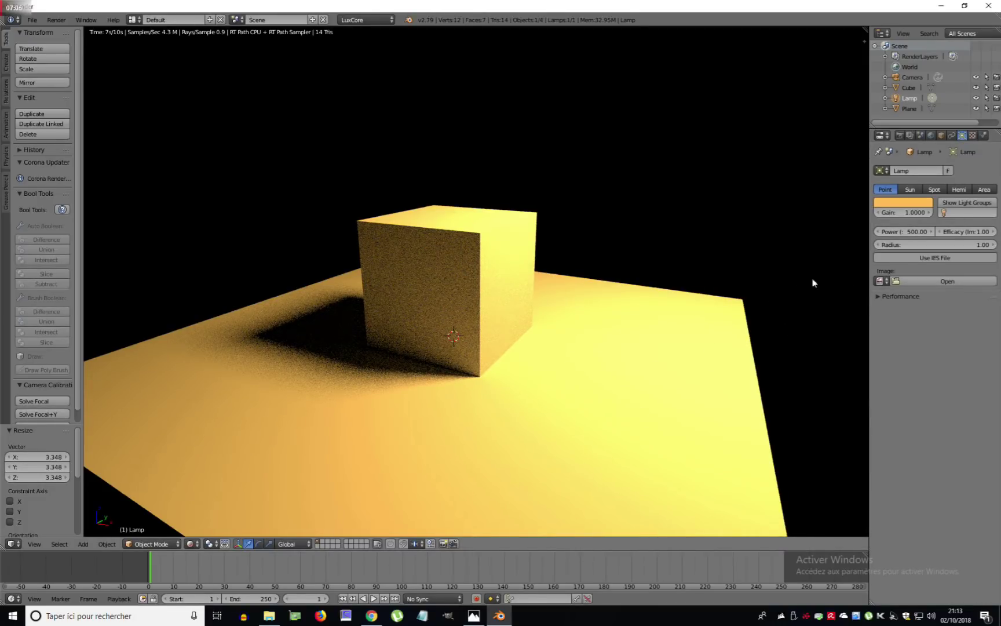
pyautogui.click(911, 232)
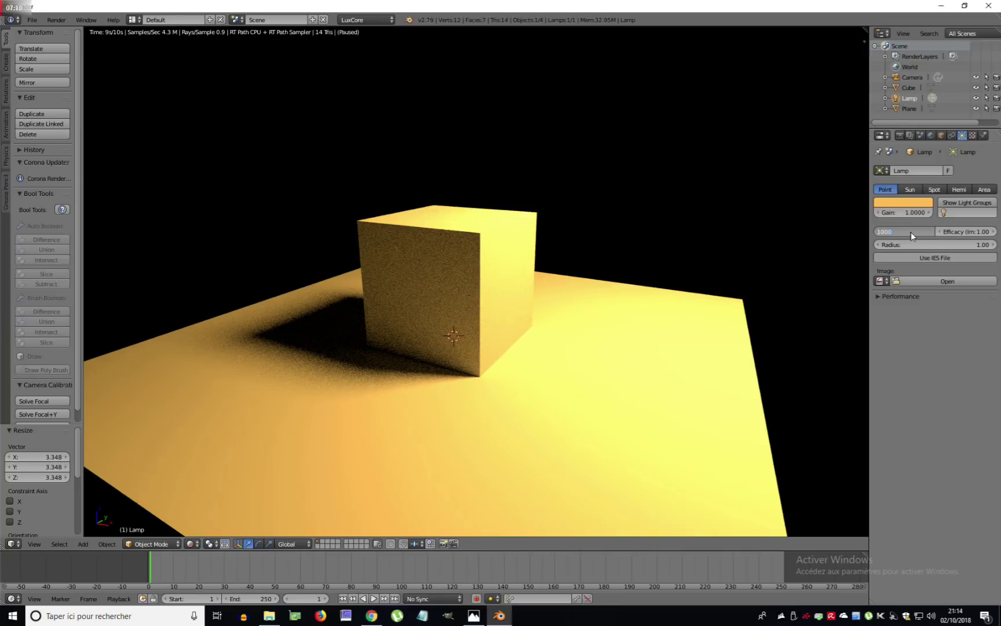
pyautogui.press('Return')
# Step: Set the lamp's power to 1 W
pyautogui.click(910, 232)
pyautogui.write('1')
pyautogui.press('Return')
# Step: Disable auto brightness in the camera's linear tonemapper and set its gain to 1
pyautogui.click(909, 77)
pyautogui.scroll(-5, 891, 435)
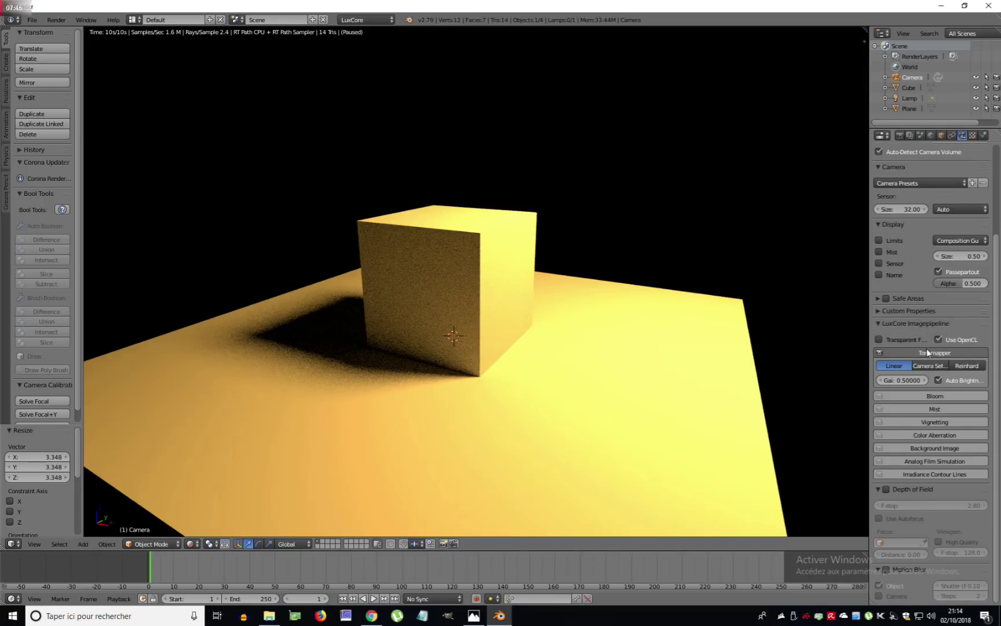
pyautogui.click(939, 380)
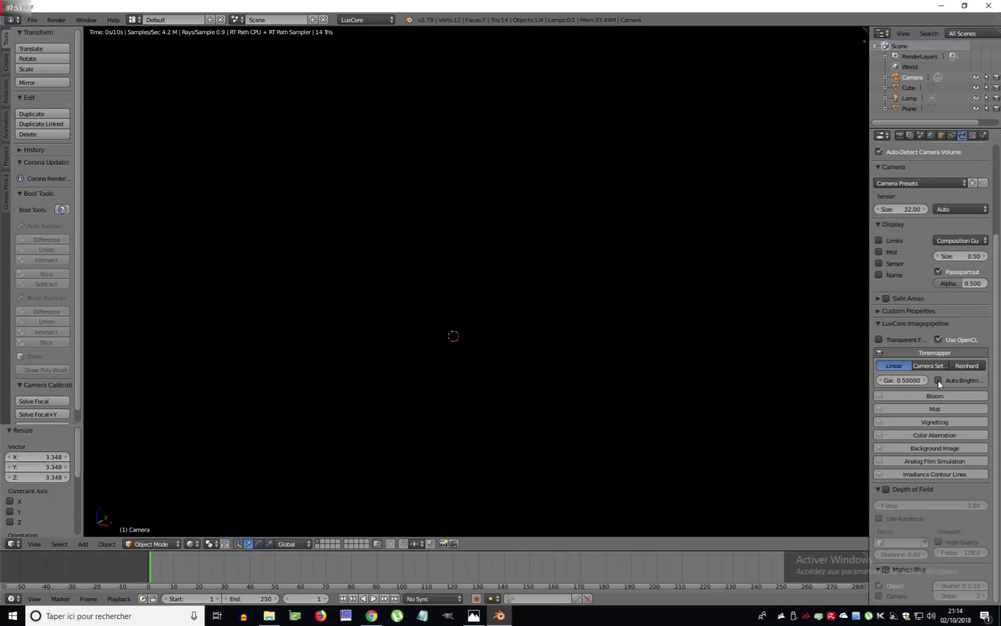
pyautogui.click(898, 380)
pyautogui.press('Return')
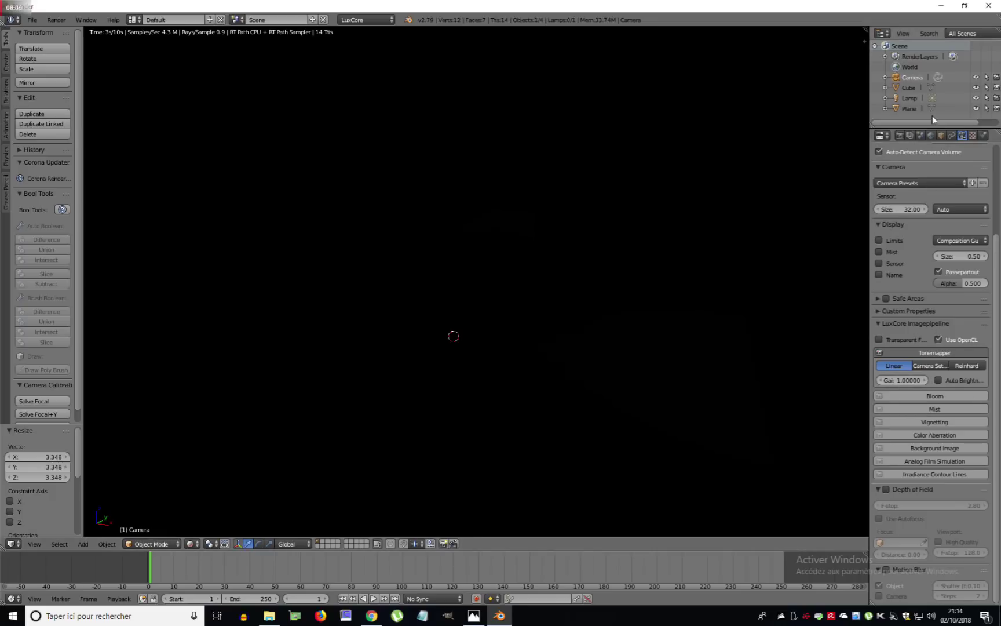
# Step: Try lamp power values of 100 and 500 W in the rendered preview
pyautogui.click(912, 100)
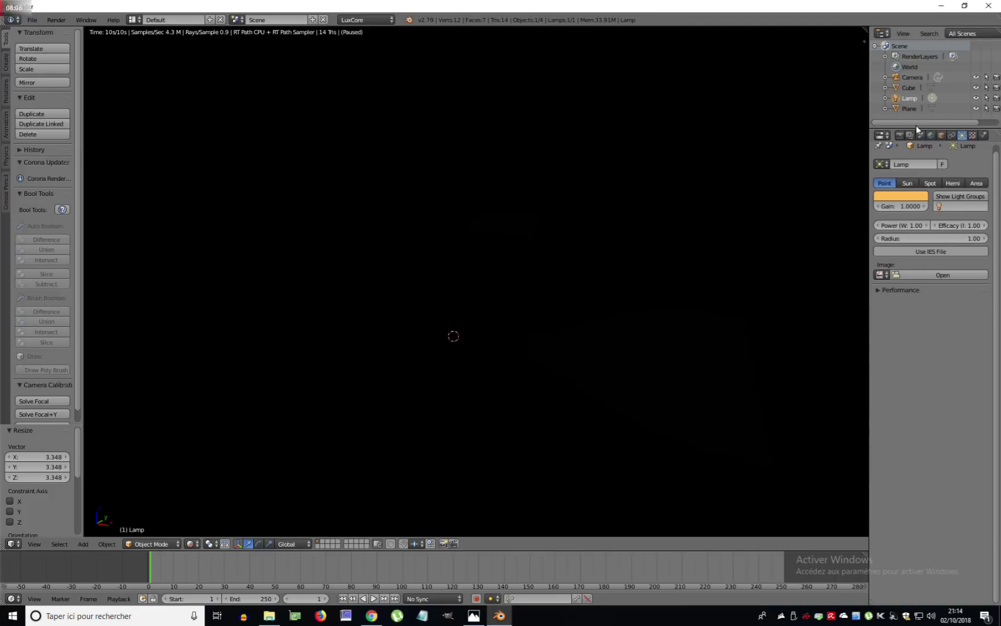
pyautogui.click(914, 78)
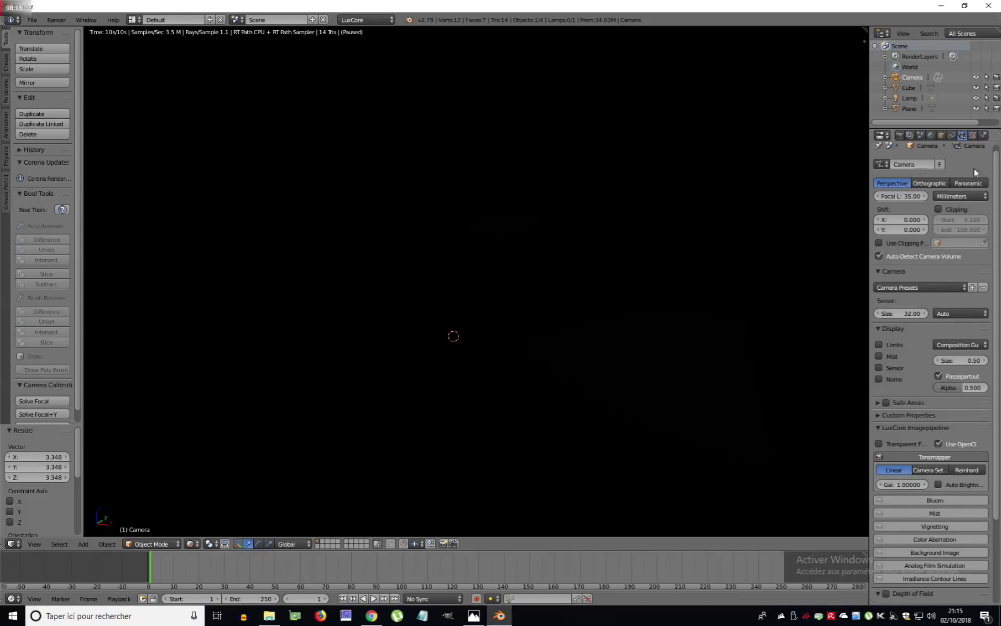
pyautogui.click(910, 98)
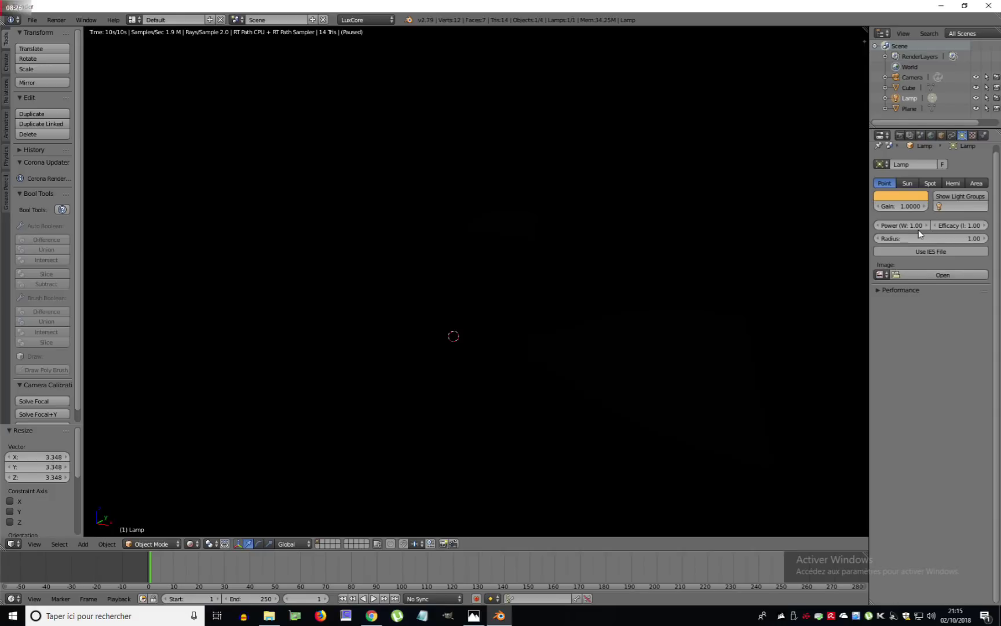
pyautogui.click(901, 226)
pyautogui.write('100')
pyautogui.press('Return')
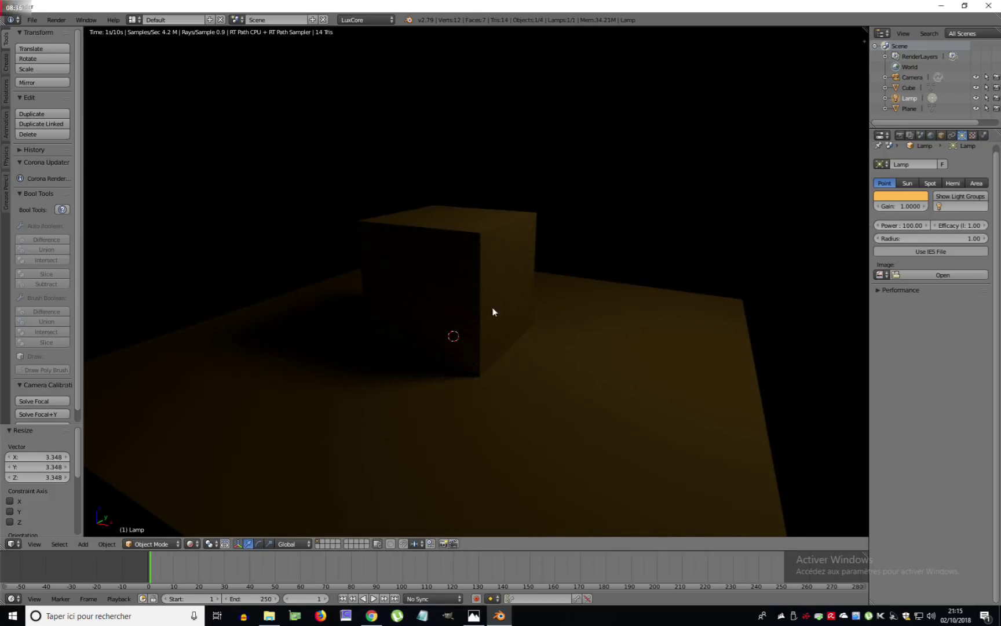
pyautogui.click(904, 225)
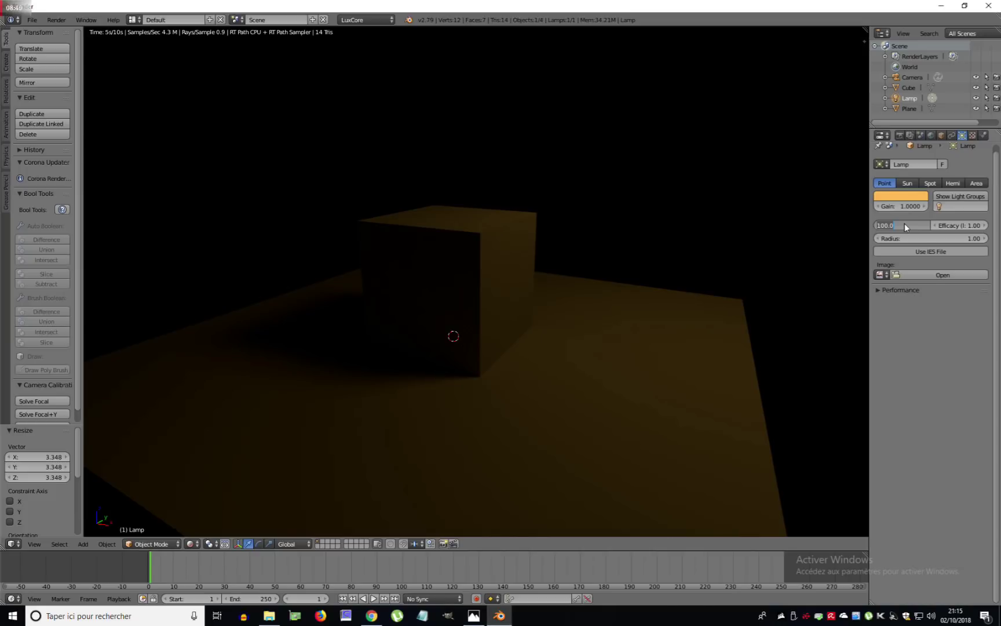
pyautogui.press('Return')
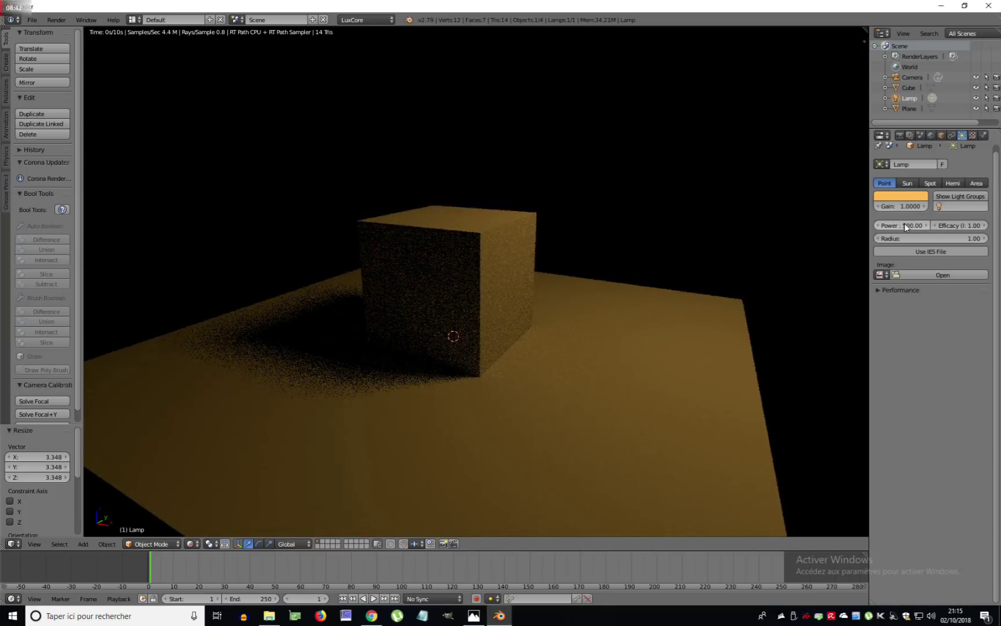
# Step: Enable the camera's auto brightness for comparison and disable it again in the linear tonemapper
pyautogui.click(908, 77)
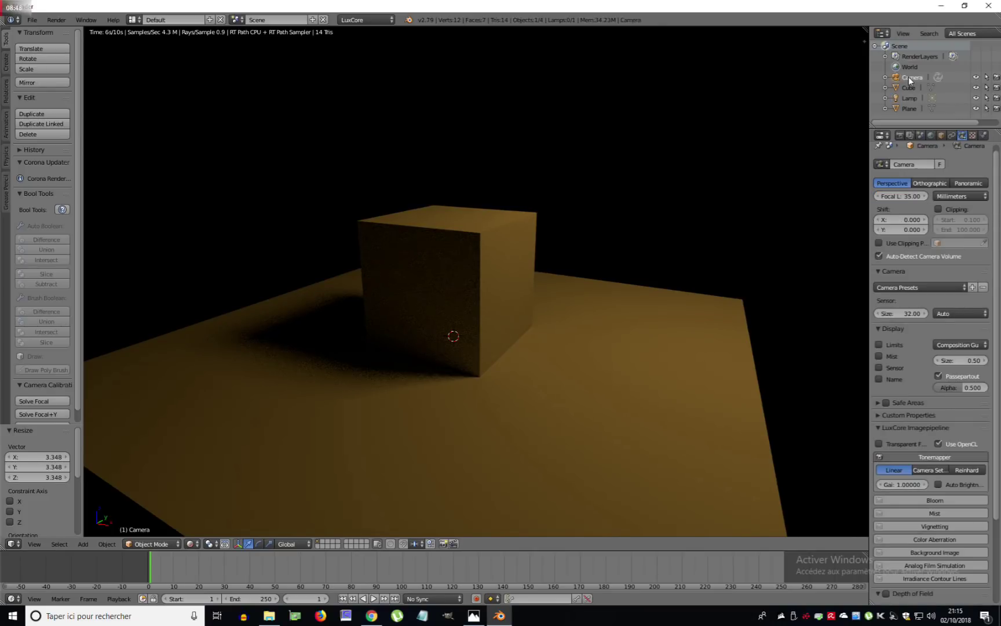
pyautogui.scroll(-5, 924, 447)
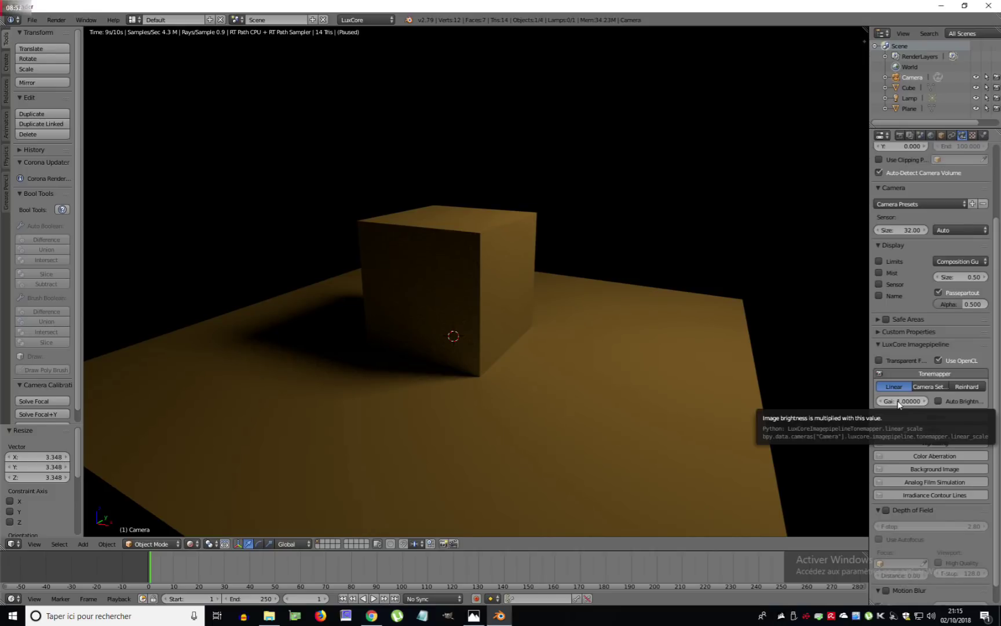
pyautogui.click(938, 401)
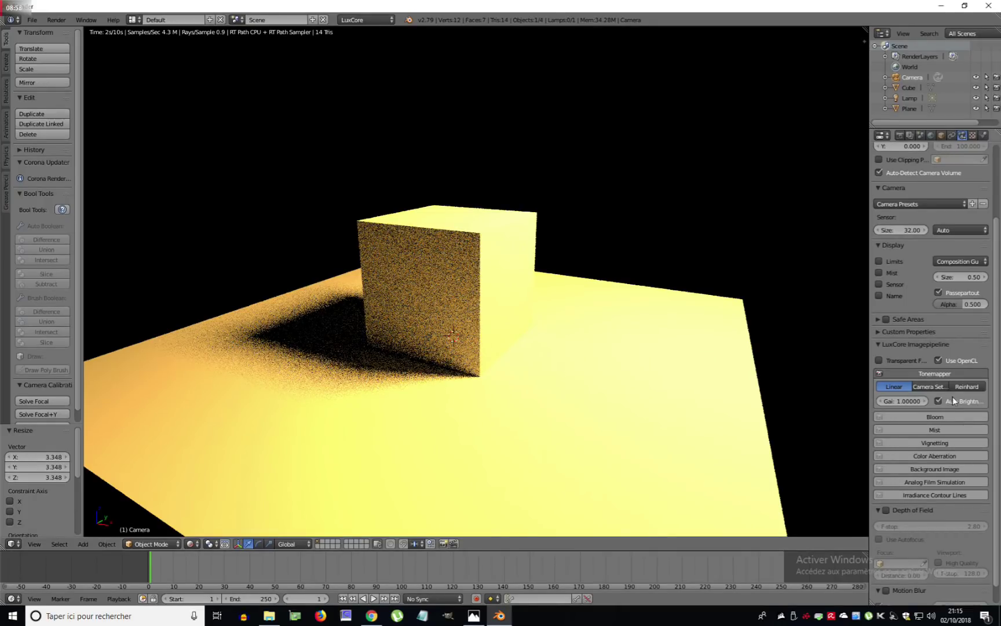
pyautogui.click(938, 401)
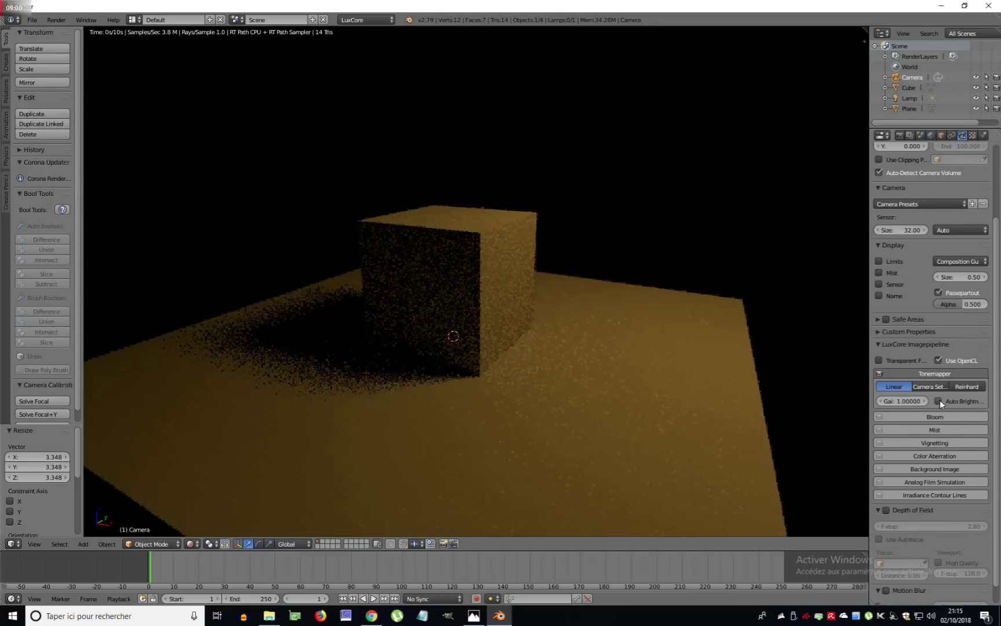
pyautogui.moveTo(591, 364); pyautogui.dragTo(577, 368, button='middle')
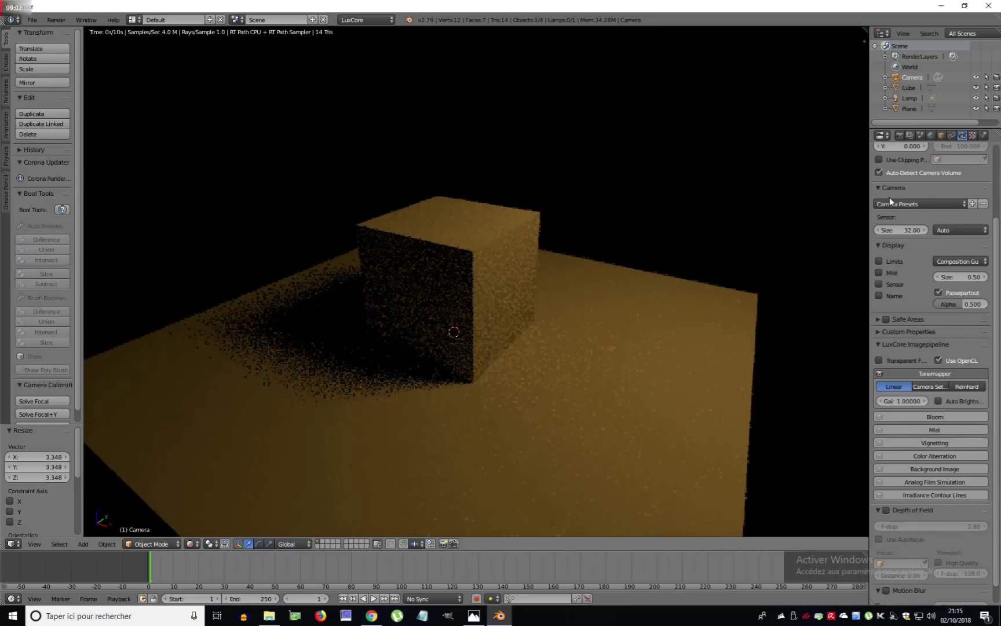
# Step: Try lamp power values of 100 and 50 W, and set the power back to 500 W
pyautogui.click(912, 98)
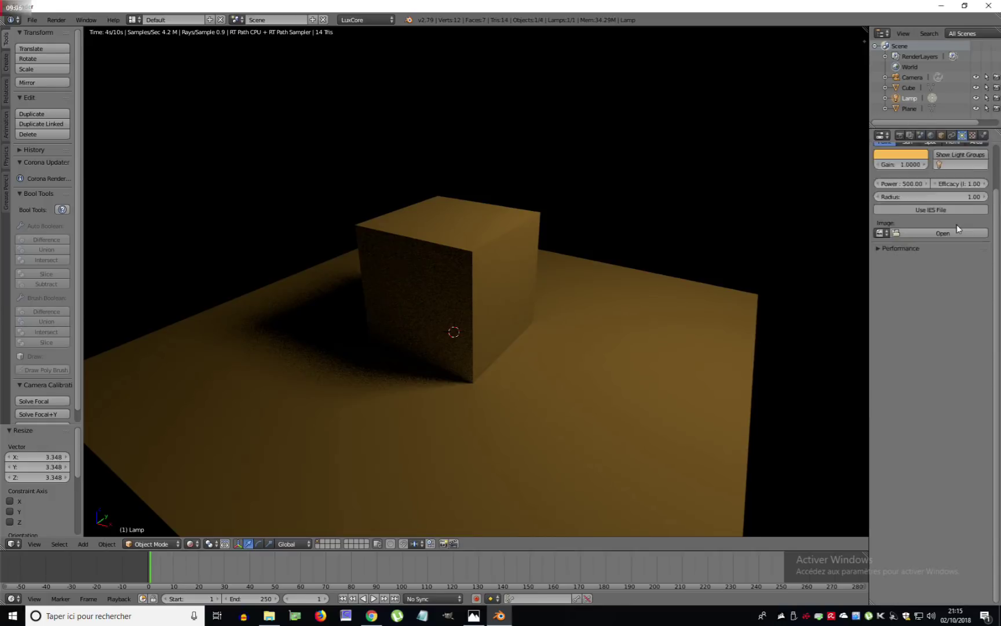
pyautogui.scroll(2, 945, 224)
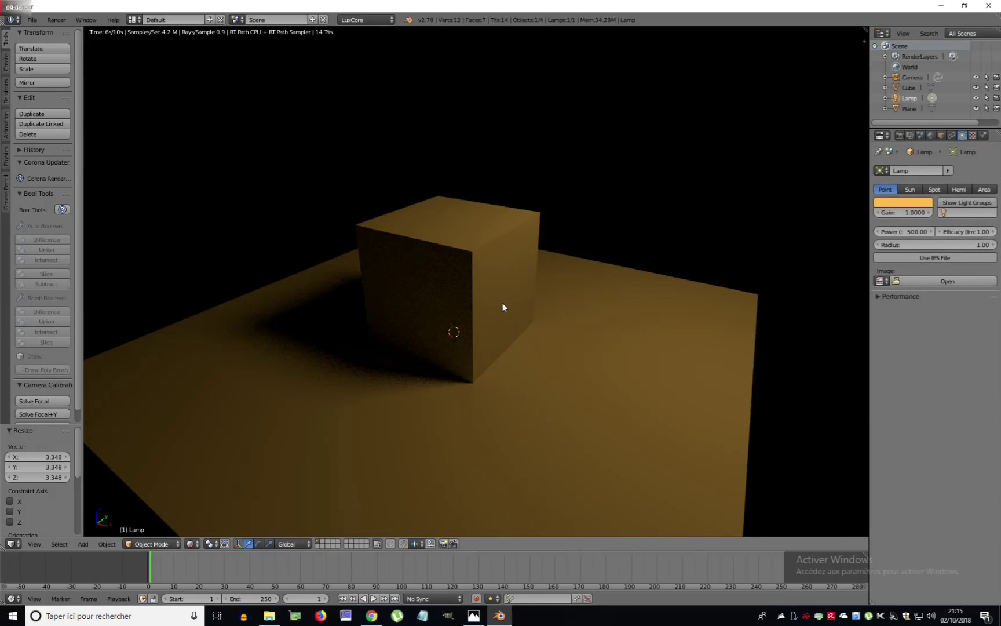
pyautogui.click(911, 229)
pyautogui.write('100')
pyautogui.press('Return')
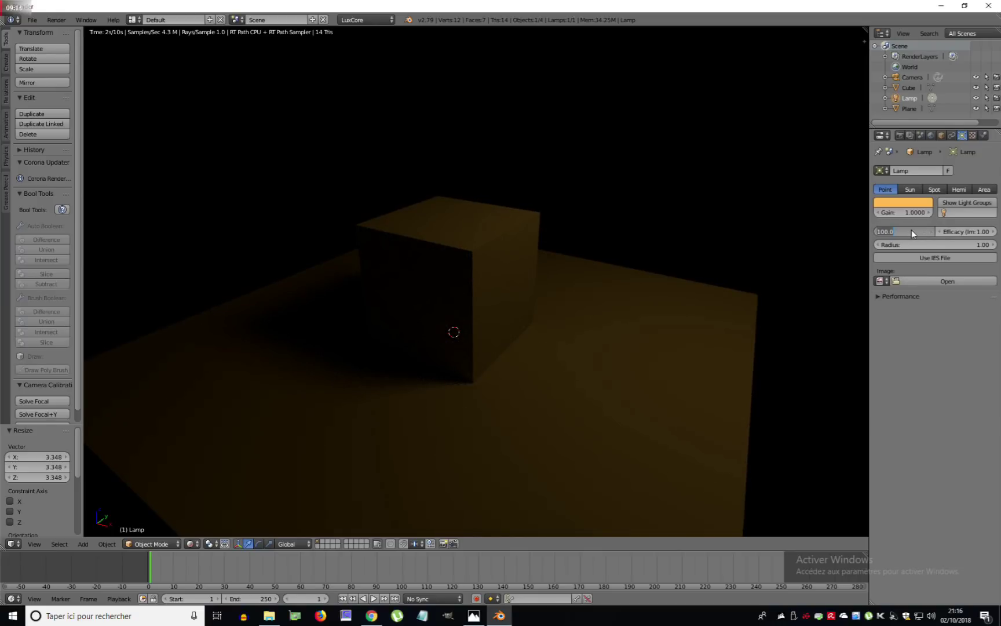
pyautogui.write('50')
pyautogui.press('Return')
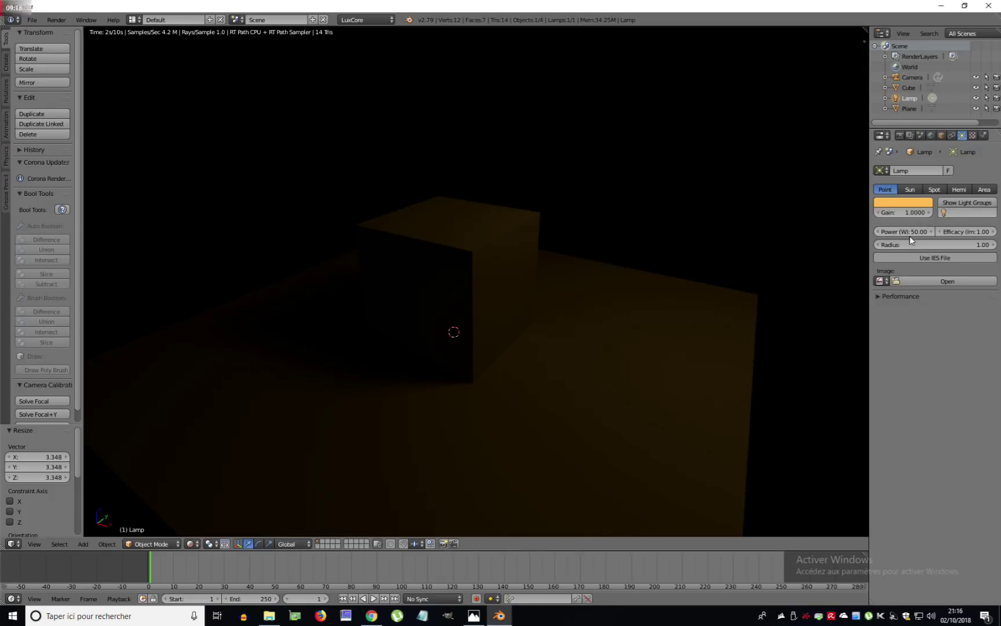
pyautogui.click(911, 231)
pyautogui.write('500')
pyautogui.press('Return')
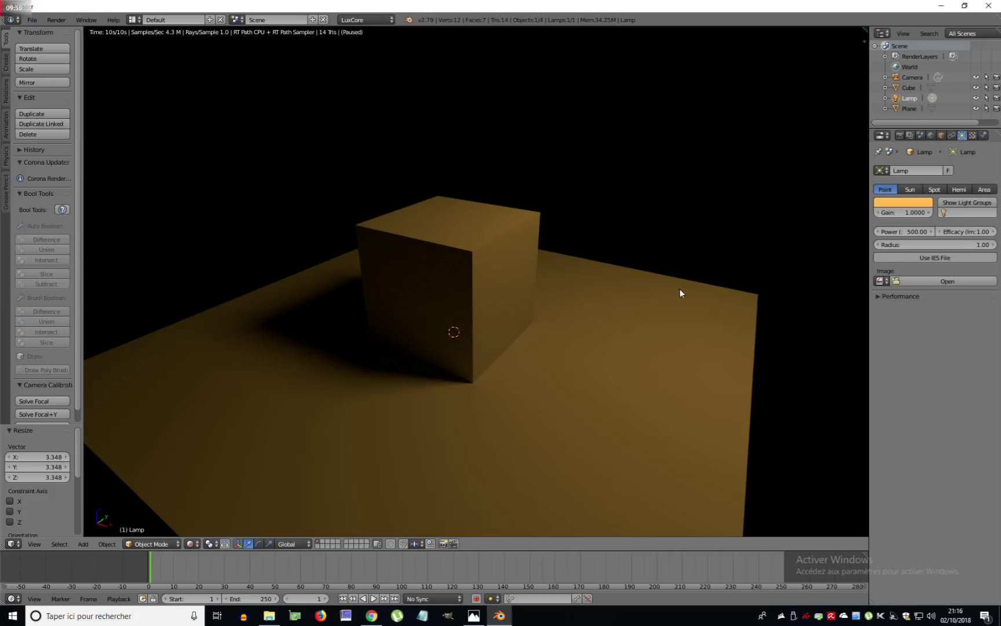
# Step: Leave the rendered preview for wireframe and move the point lamp to the second layer
pyautogui.press('z')
pyautogui.scroll(-5, 563, 283)
pyautogui.moveTo(559, 283); pyautogui.dragTo(586, 221, button='middle')
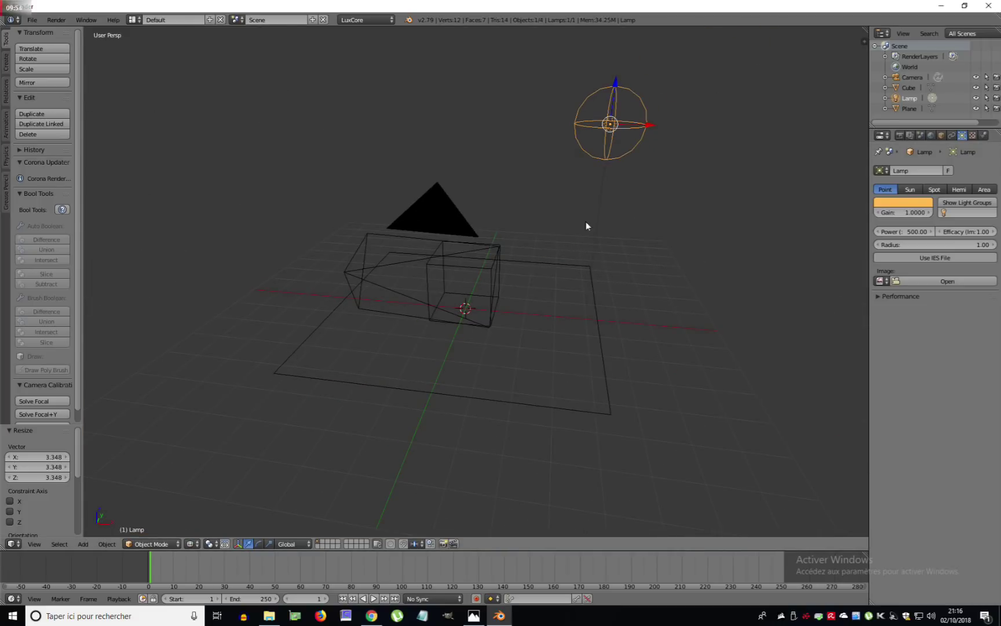
pyautogui.press('x')
pyautogui.press('m')
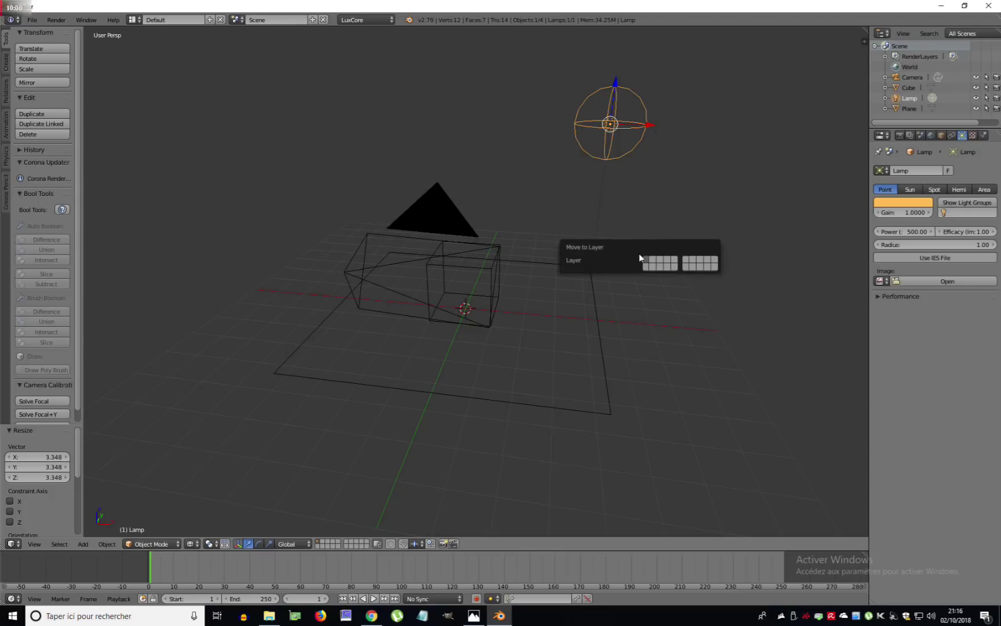
pyautogui.click(652, 262)
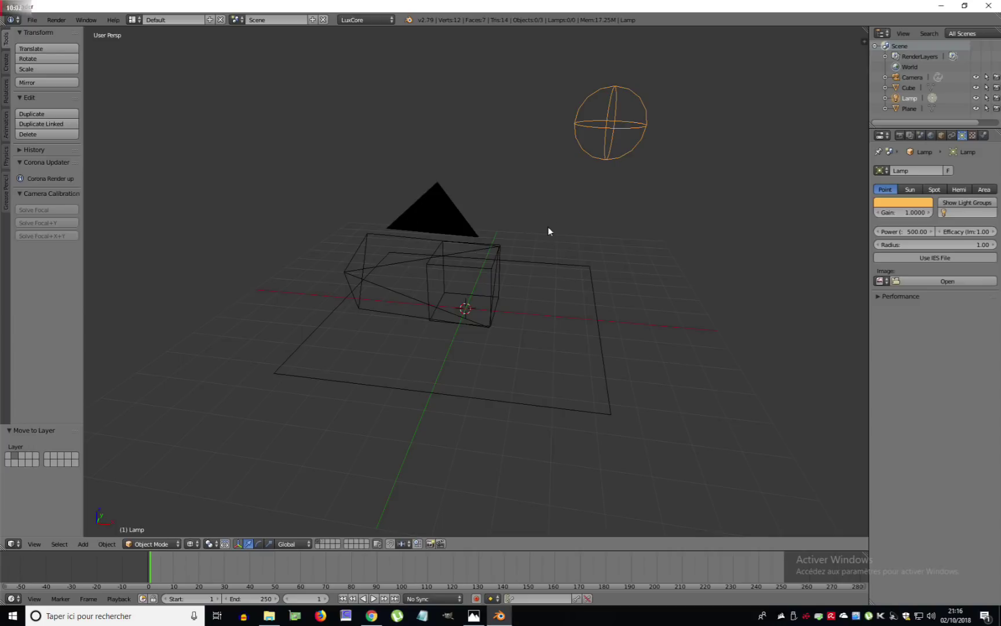
# Step: Delete the point lamp on the second layer and return to the first layer
pyautogui.click(333, 546)
pyautogui.press('x')
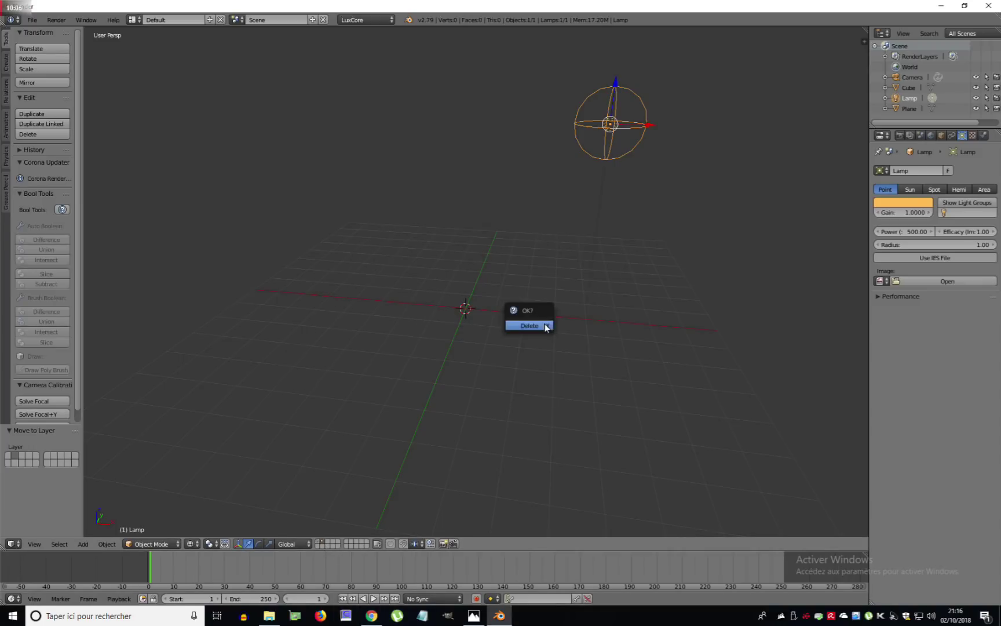
pyautogui.click(545, 325)
pyautogui.click(317, 540)
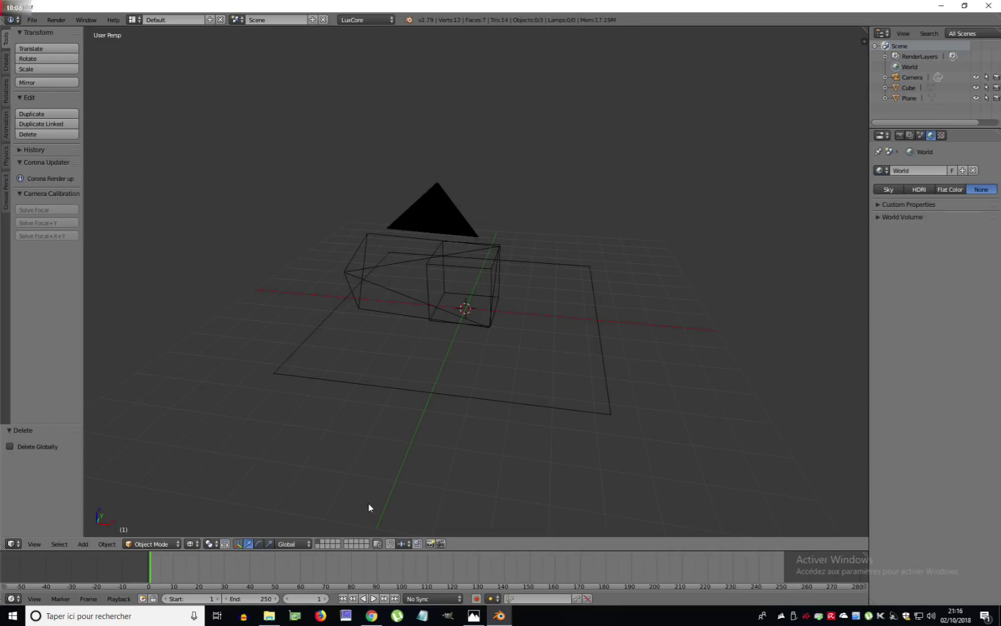
# Step: Add a sun lamp to the cube-and-plane scene
pyautogui.moveTo(352, 513); pyautogui.dragTo(579, 311, button='middle')
pyautogui.scroll(2, 573, 261)
pyautogui.hotkey('shift', 'a')
pyautogui.moveTo(545, 160)
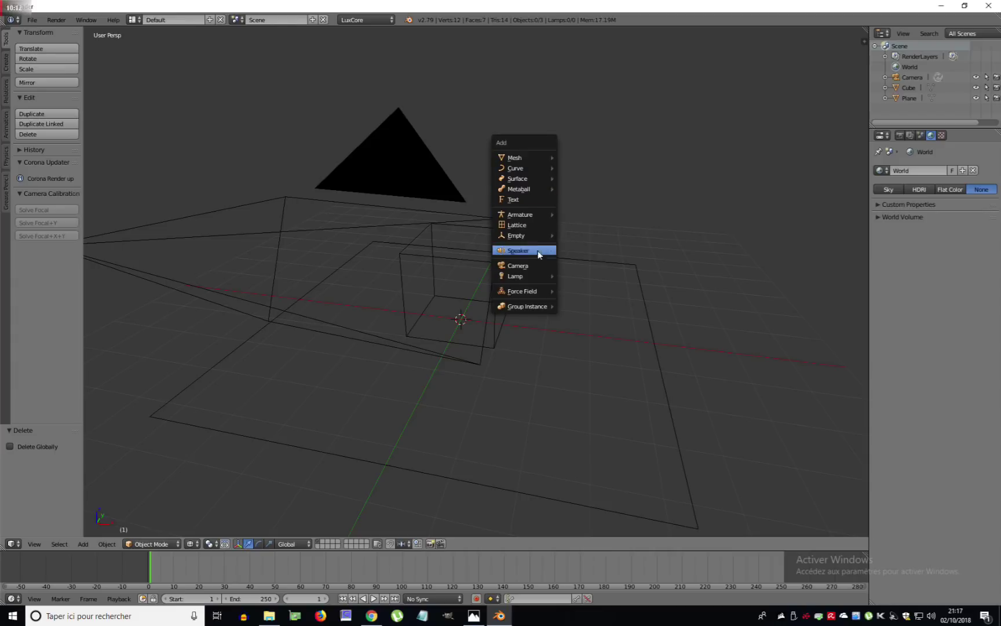
pyautogui.moveTo(533, 276)
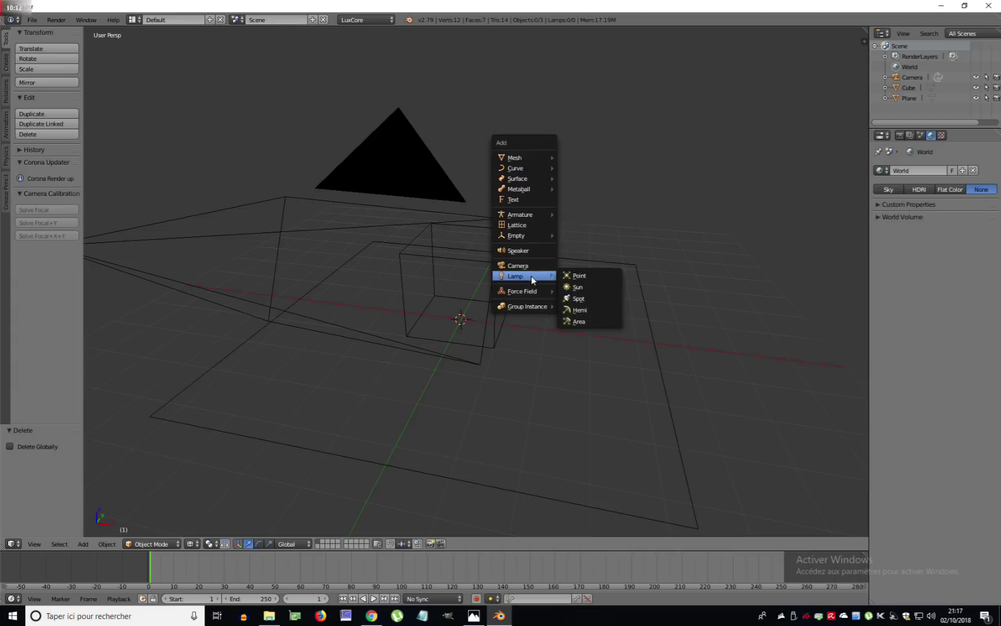
pyautogui.click(578, 286)
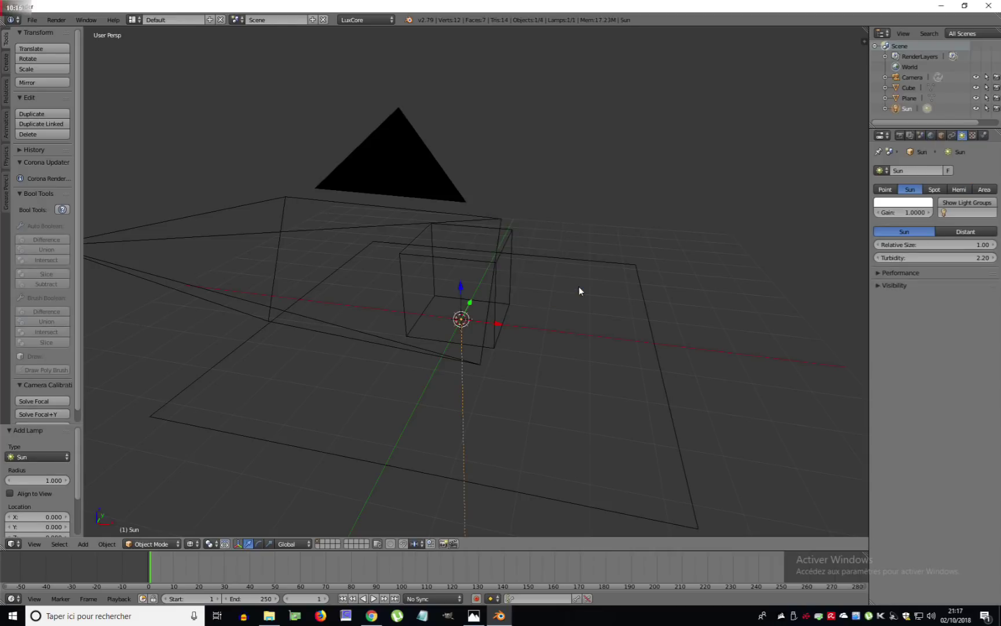
# Step: Move the sun lamp above the plane by about 2.07, 2.91 and 4.81 along X, Y and Z
pyautogui.scroll(-3, 451, 340)
pyautogui.press('g')
pyautogui.click(527, 192)
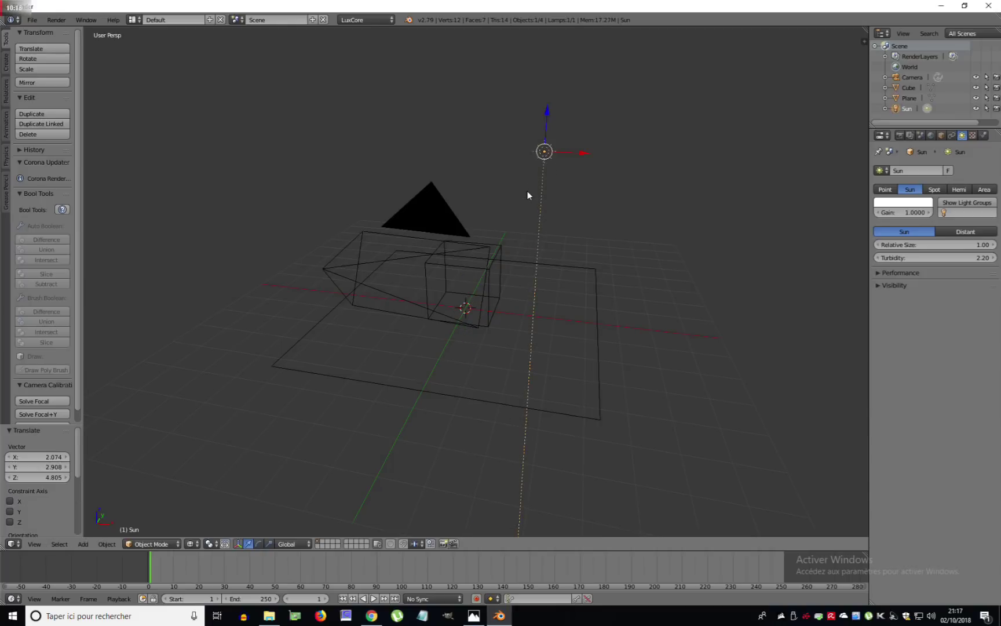
pyautogui.scroll(3, 512, 334)
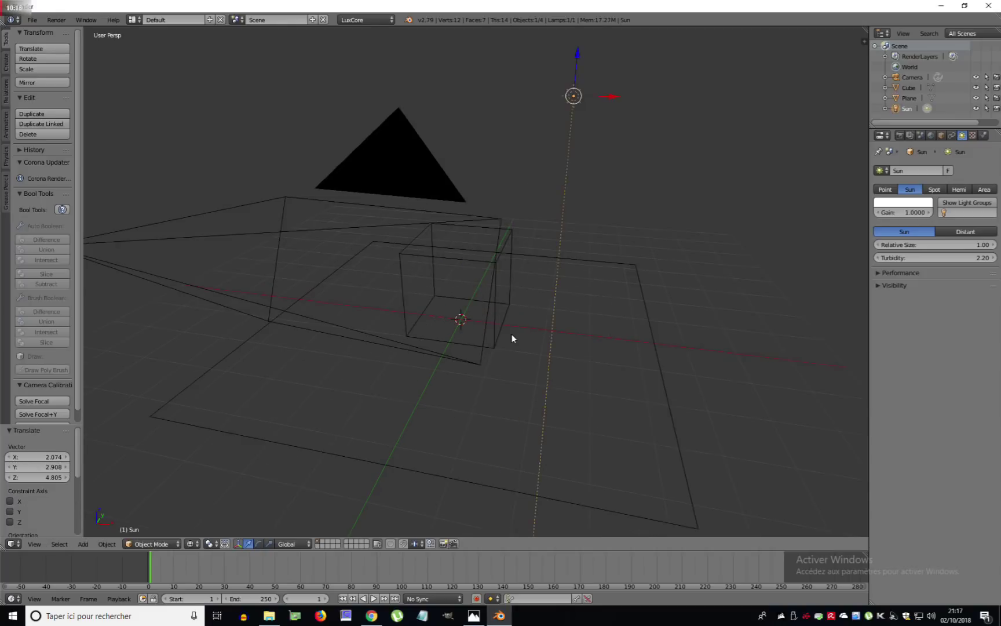
# Step: In the rendered preview, rotate the sun by about 49° in the view plane and about 23° around Z
pyautogui.click(188, 544)
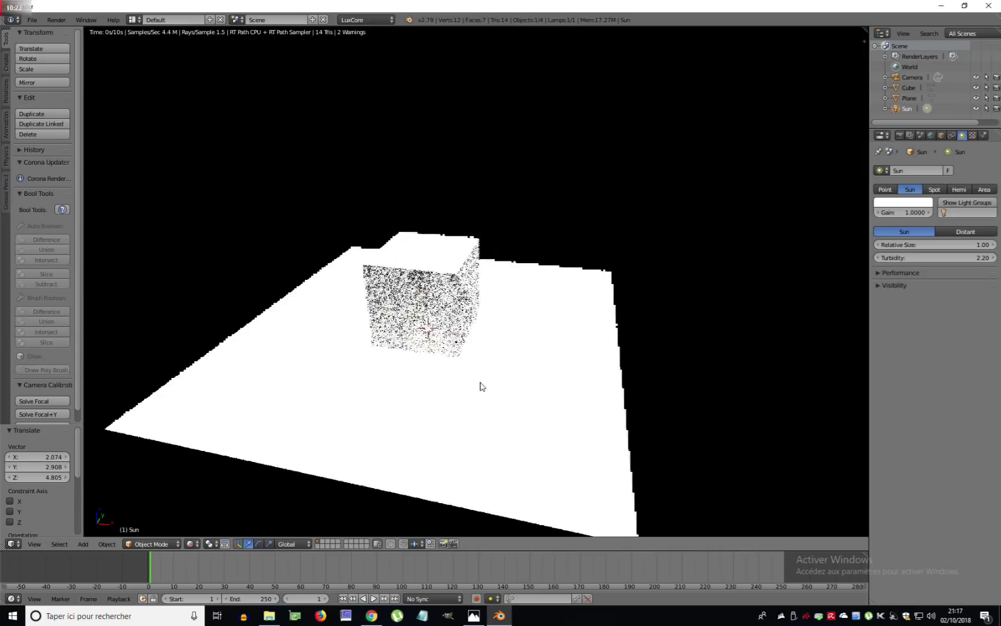
pyautogui.press('r')
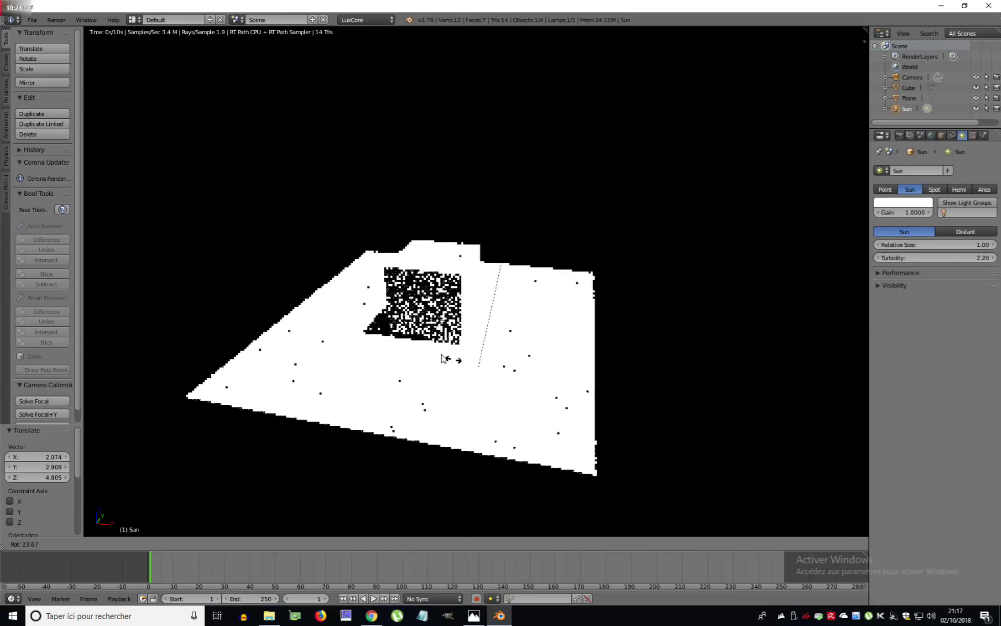
pyautogui.click(476, 381)
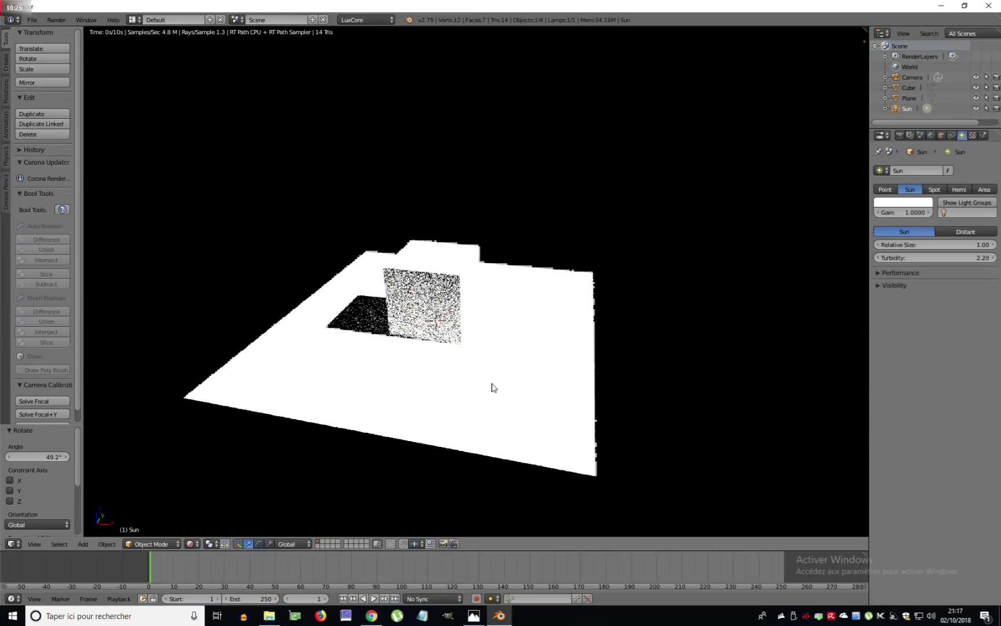
pyautogui.press('r')
pyautogui.press('z')
pyautogui.click(584, 351)
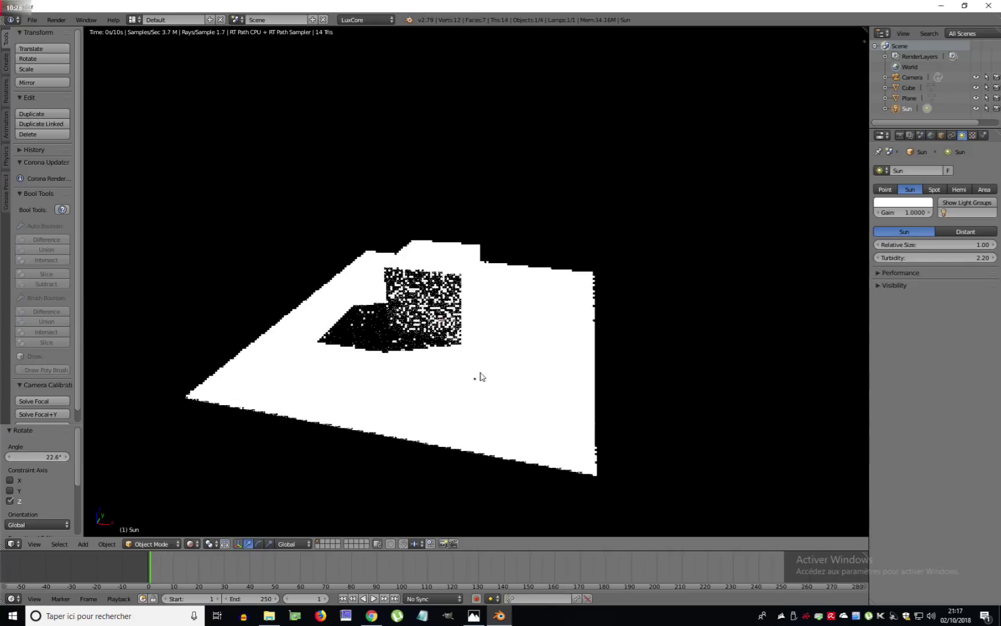
# Step: Set the sun's gain to 1/10000
pyautogui.scroll(3, 465, 382)
pyautogui.scroll(1, 487, 400)
pyautogui.moveTo(487, 401)
pyautogui.mouseDown(button='middle')
pyautogui.moveTo(469, 402)
pyautogui.moveTo(471, 393)
pyautogui.mouseUp(button='middle')
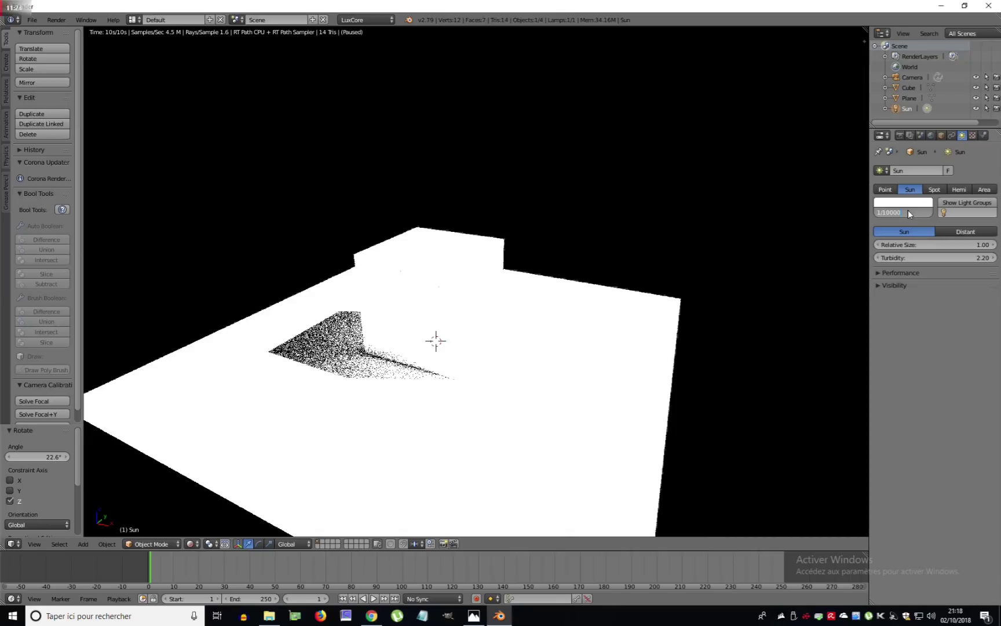
pyautogui.press('Return')
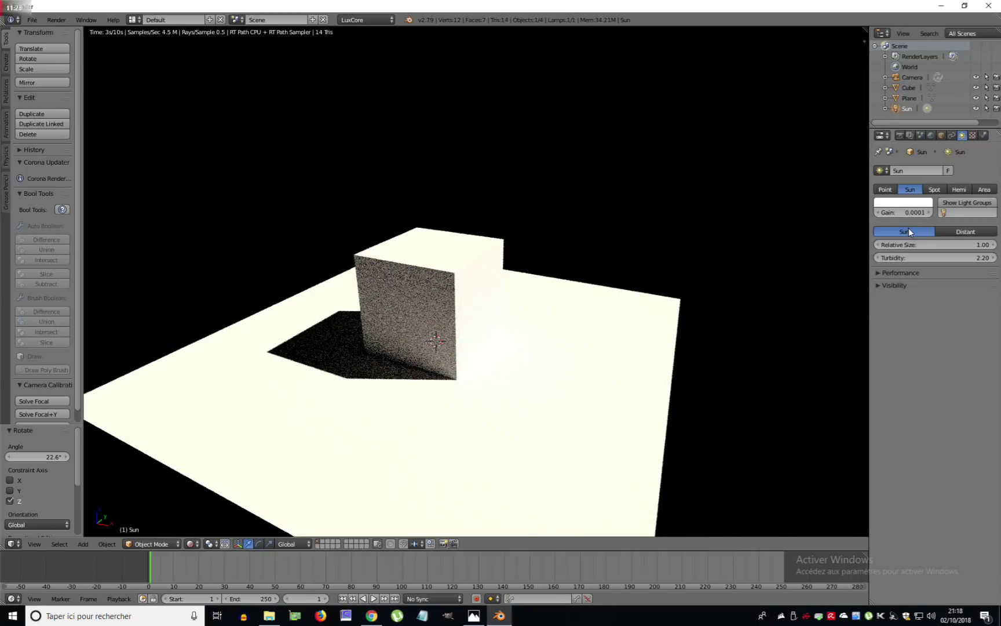
# Step: Set the sun lamp's gain to 1/100000
pyautogui.moveTo(376, 387); pyautogui.dragTo(499, 435, button='middle')
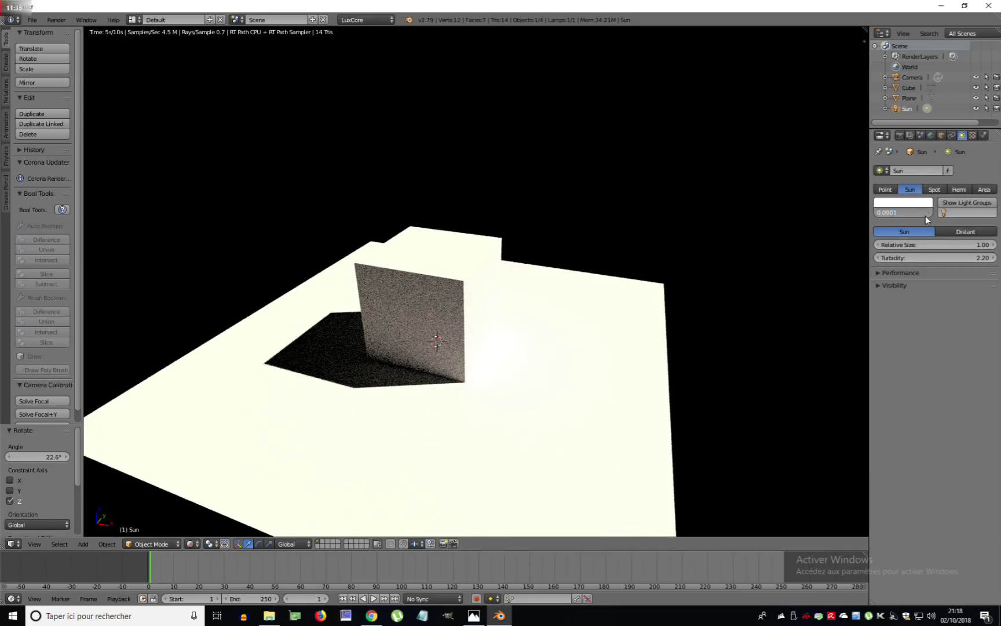
pyautogui.press('Return')
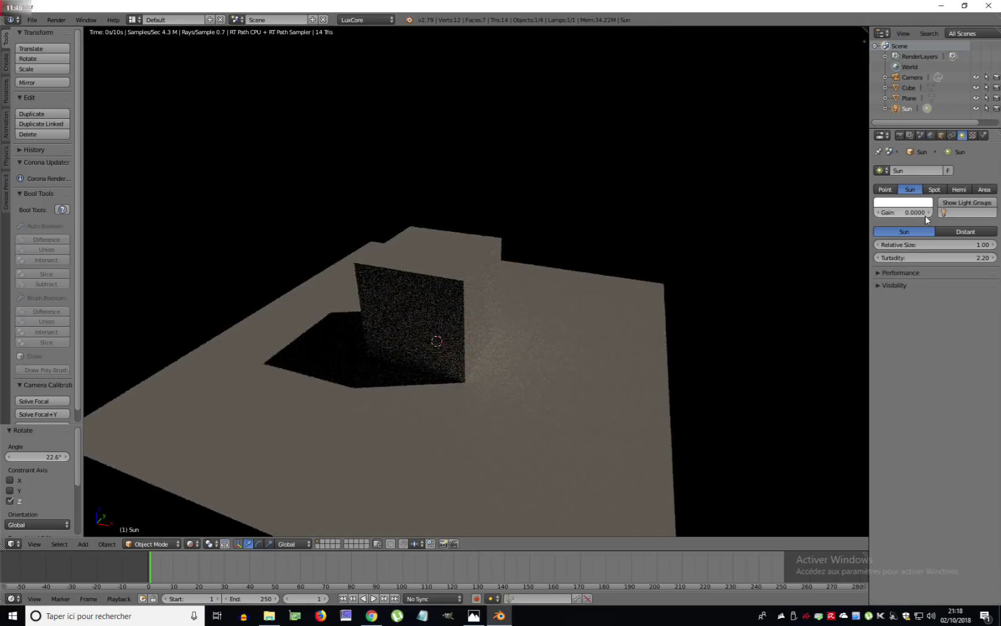
pyautogui.moveTo(417, 340); pyautogui.dragTo(410, 321, button='middle')
pyautogui.click(901, 212)
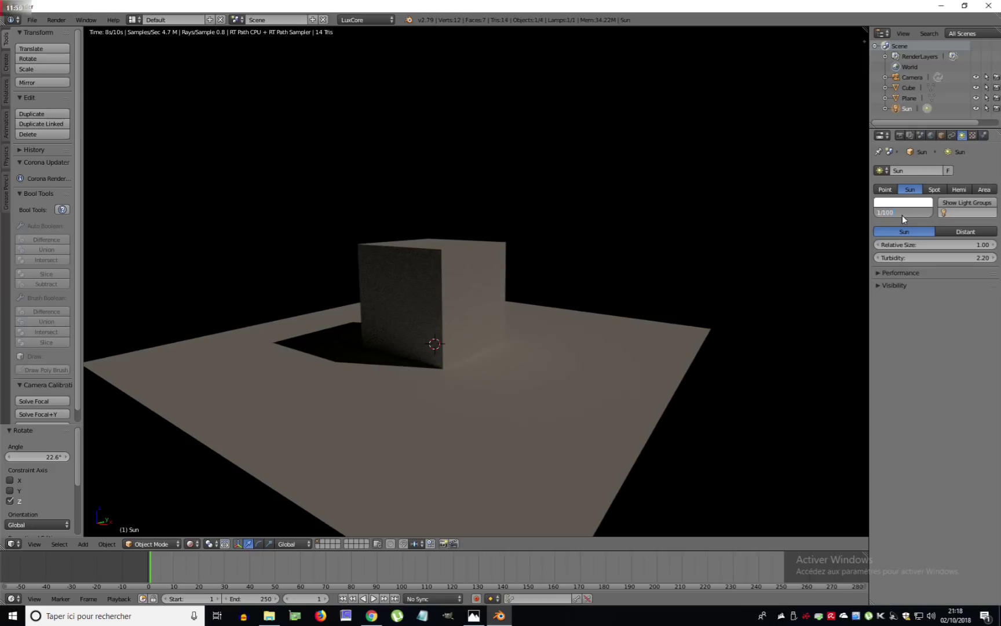
pyautogui.write('1/100000')
pyautogui.press('Return')
# Step: Raise the sun lamp's gain slightly to brighten the cube and plane in the rendered preview
pyautogui.moveTo(548, 294); pyautogui.dragTo(583, 308, button='middle')
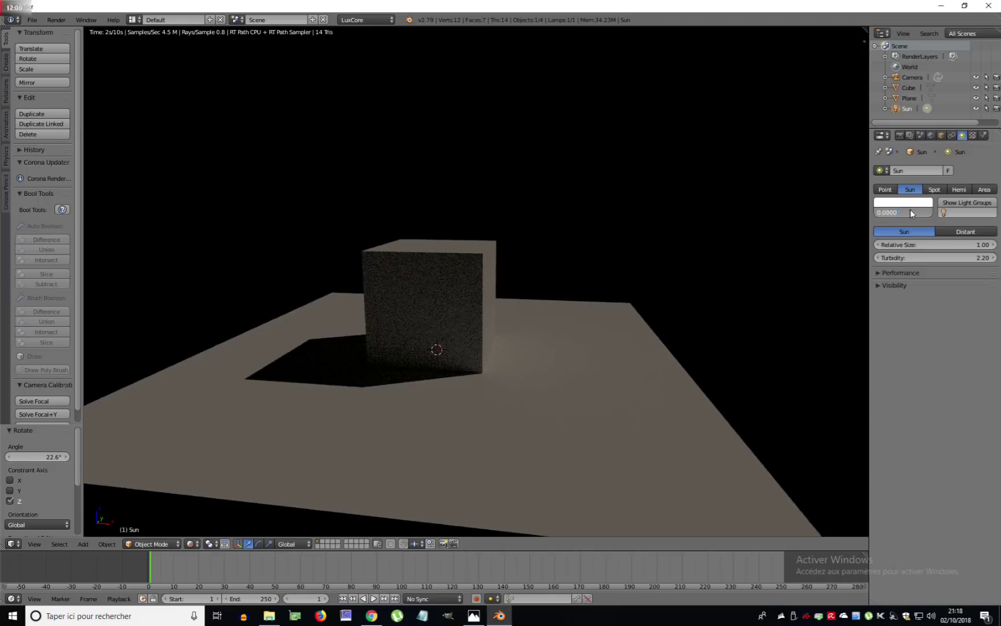
pyautogui.press('Return')
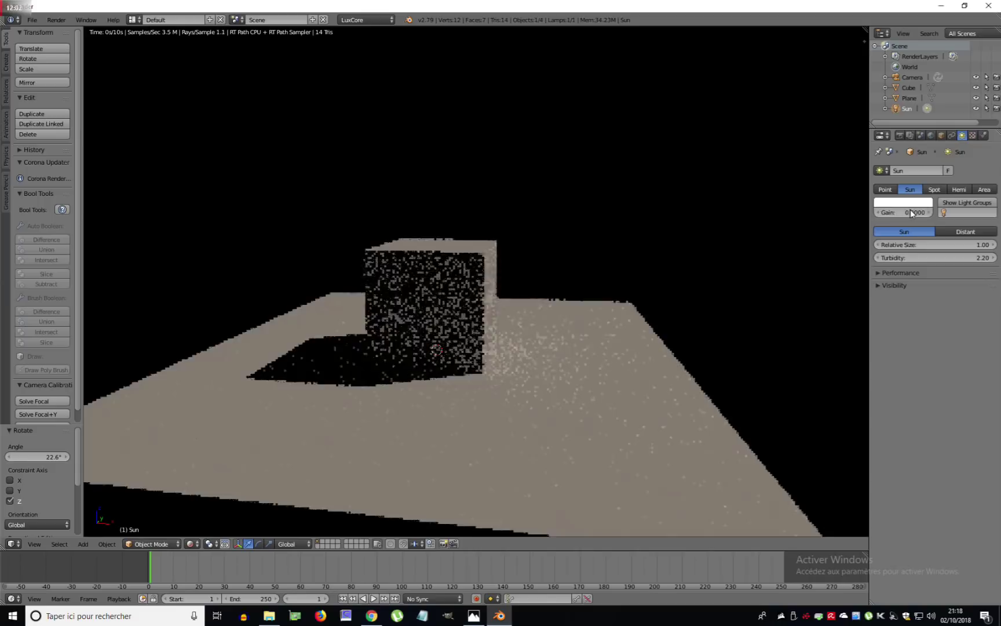
pyautogui.moveTo(492, 374); pyautogui.dragTo(364, 393, button='middle')
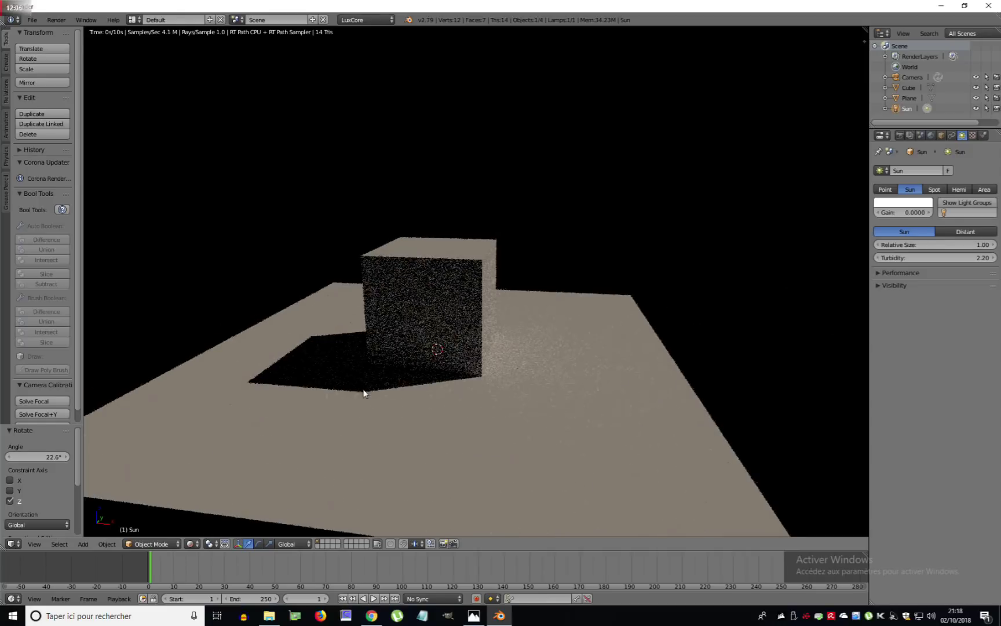
# Step: Set the sun's relative size to 12 and examine the cube's shadow edges
pyautogui.click(924, 246)
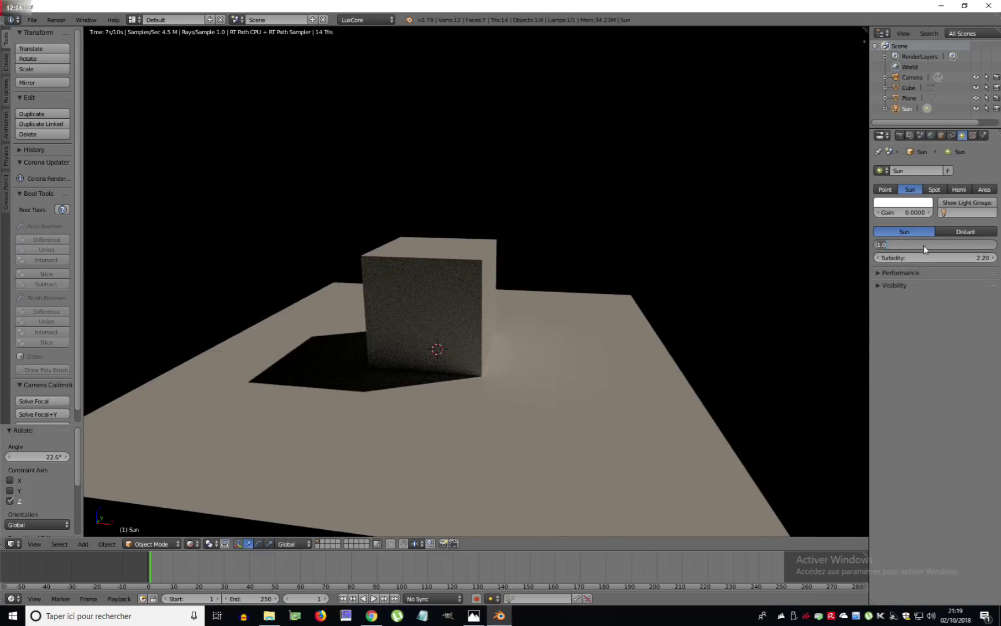
pyautogui.write('12')
pyautogui.press('Return')
pyautogui.moveTo(502, 363); pyautogui.dragTo(337, 413, button='middle')
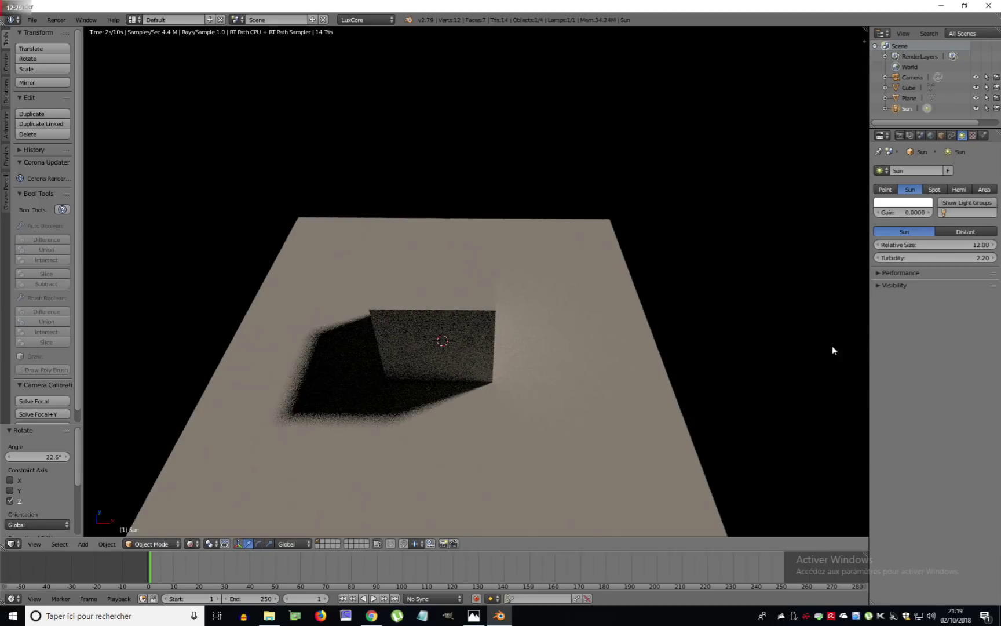
# Step: Set the sun's relative size to 24 to soften the cube's shadow further
pyautogui.click(970, 246)
pyautogui.write('24')
pyautogui.press('Return')
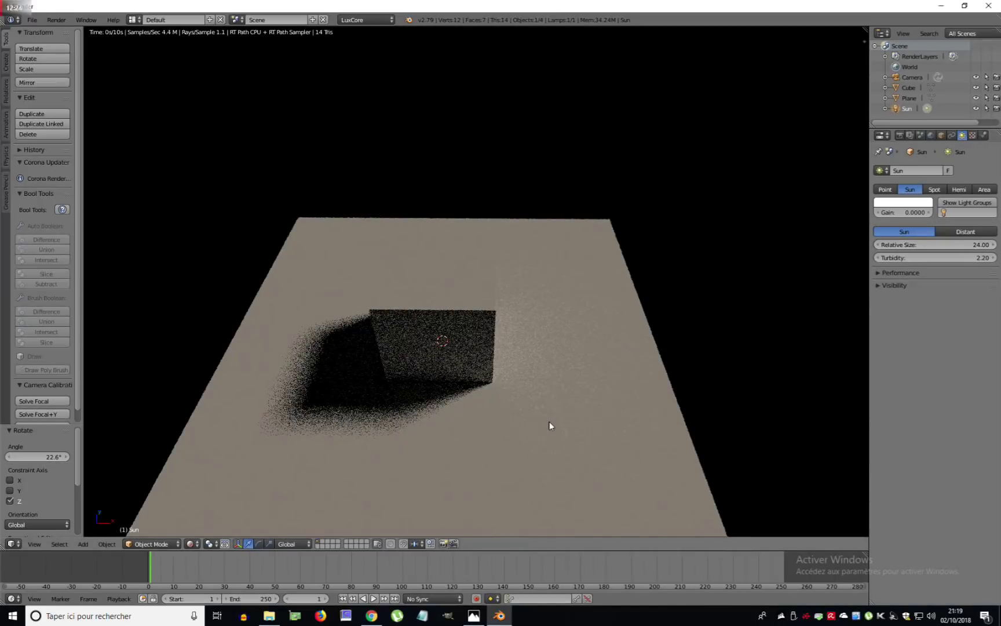
pyautogui.moveTo(548, 422); pyautogui.dragTo(483, 357, button='middle')
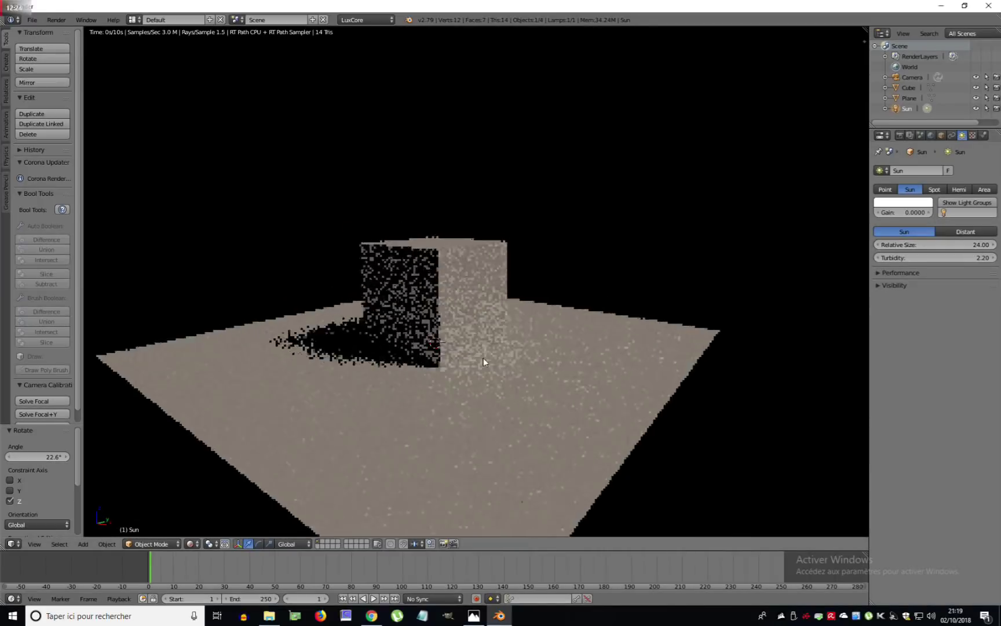
# Step: Try a warm tint on the sun lamp's colour and bring it back close to white
pyautogui.click(901, 202)
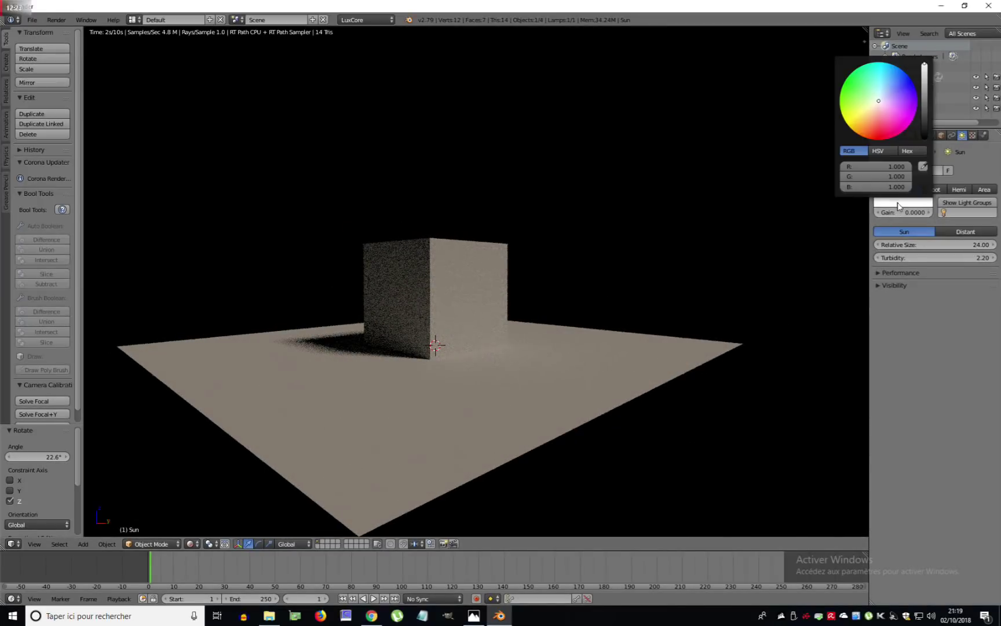
pyautogui.click(872, 114)
pyautogui.click(877, 103)
pyautogui.click(878, 102)
pyautogui.moveTo(536, 326); pyautogui.dragTo(548, 340, button='middle')
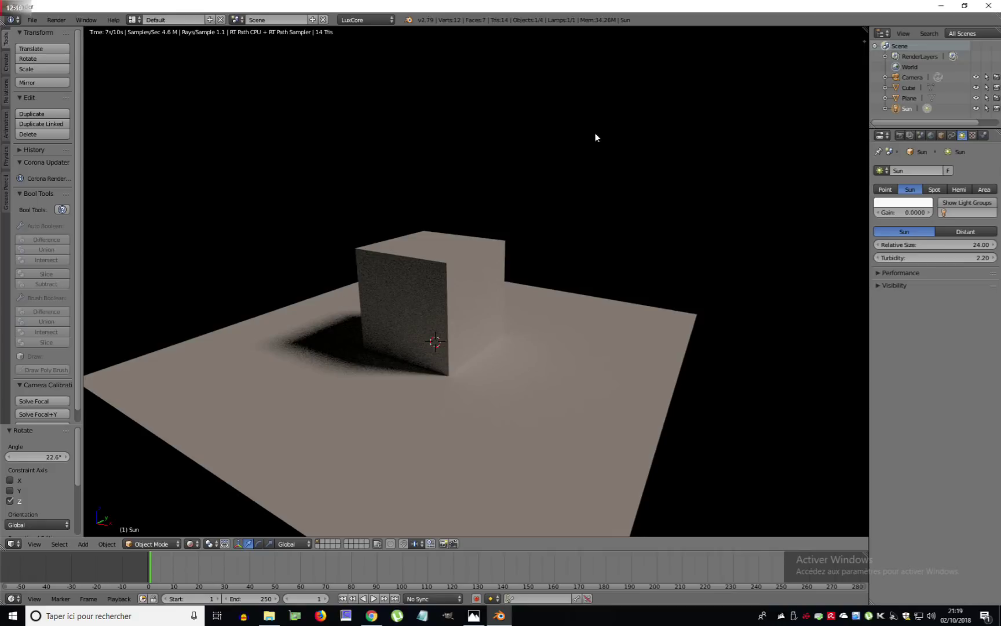
# Step: Set the world background to Sky and lower its gain to a tiny fraction below 0.0001
pyautogui.click(930, 135)
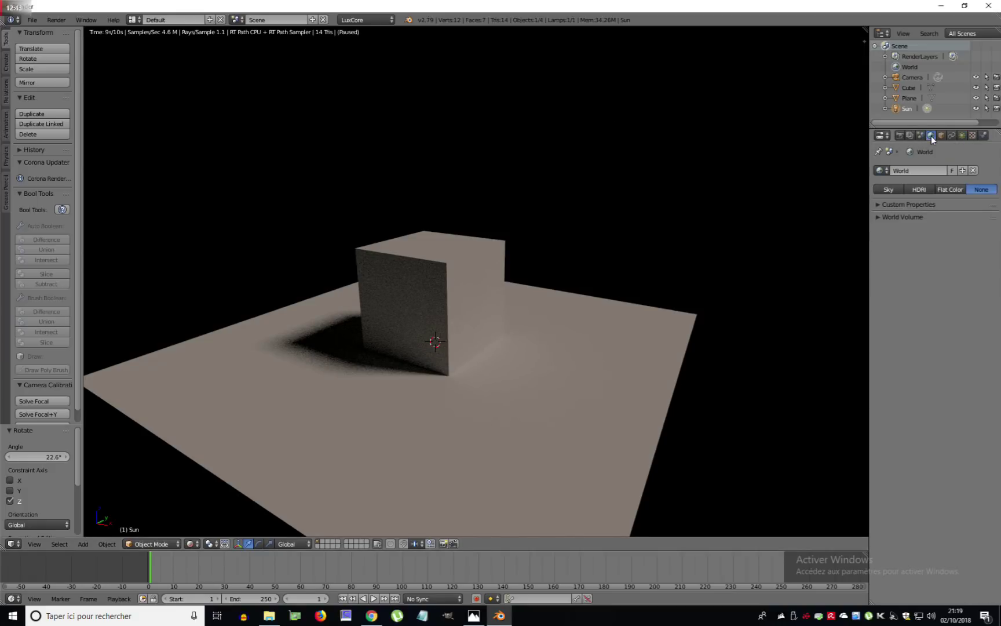
pyautogui.click(888, 189)
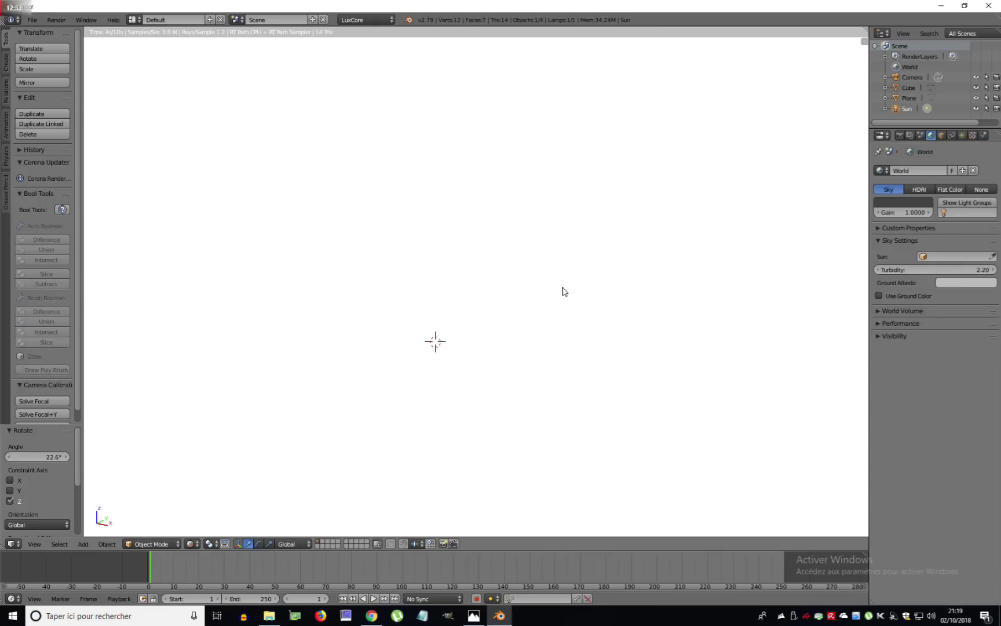
pyautogui.click(961, 136)
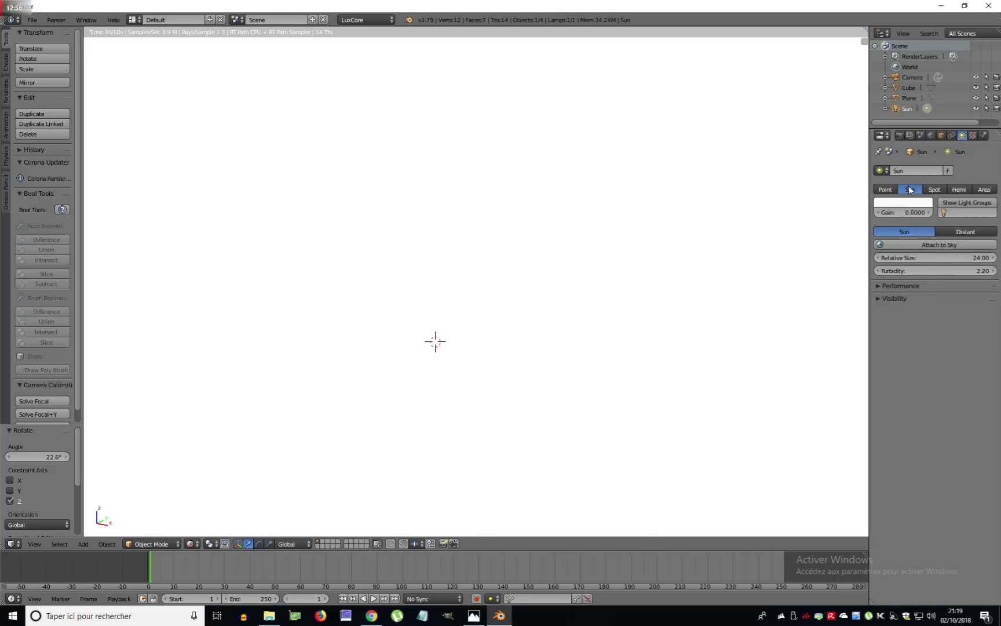
pyautogui.click(931, 135)
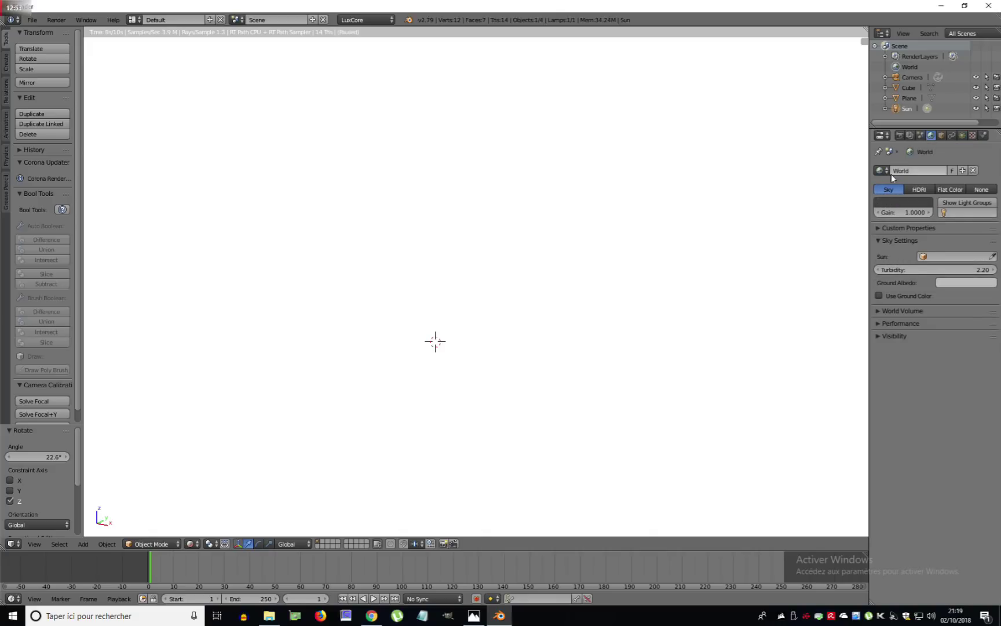
pyautogui.click(901, 214)
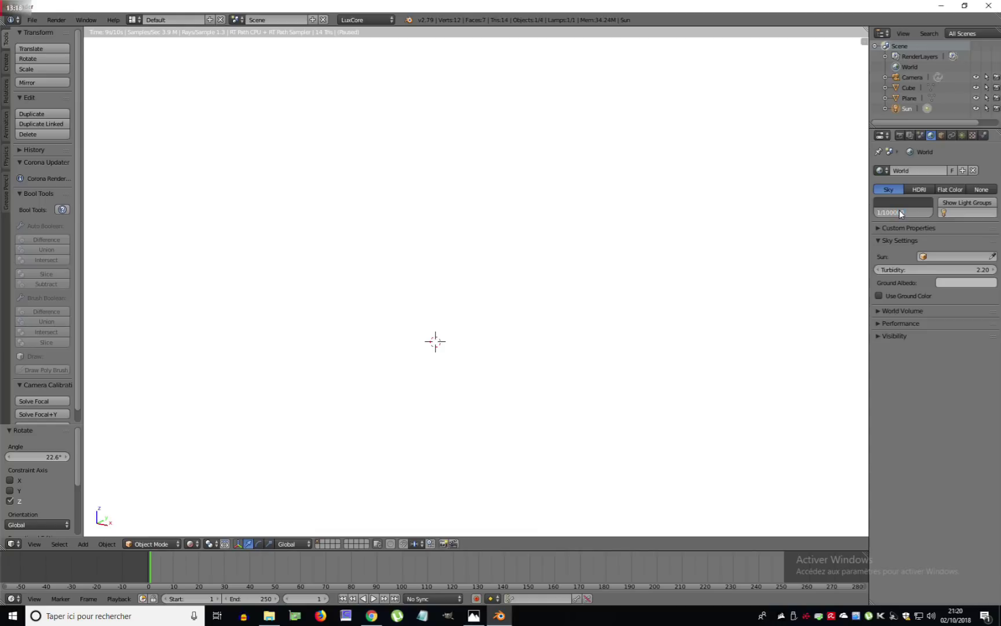
pyautogui.press('Return')
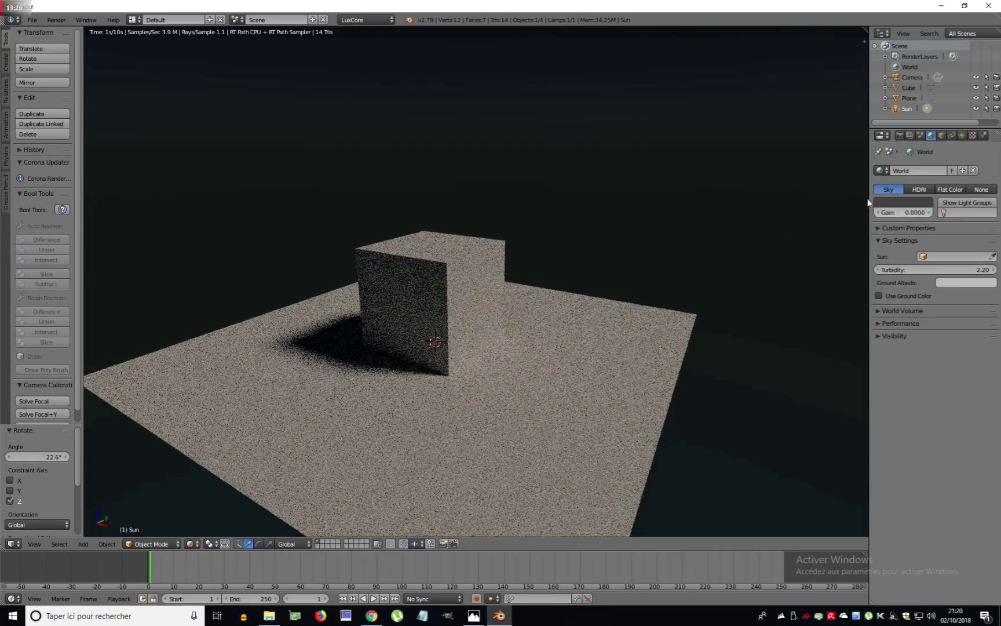
# Step: Brighten the sky colour from dark grey to near white, with RGB values of about 0.985
pyautogui.click(898, 202)
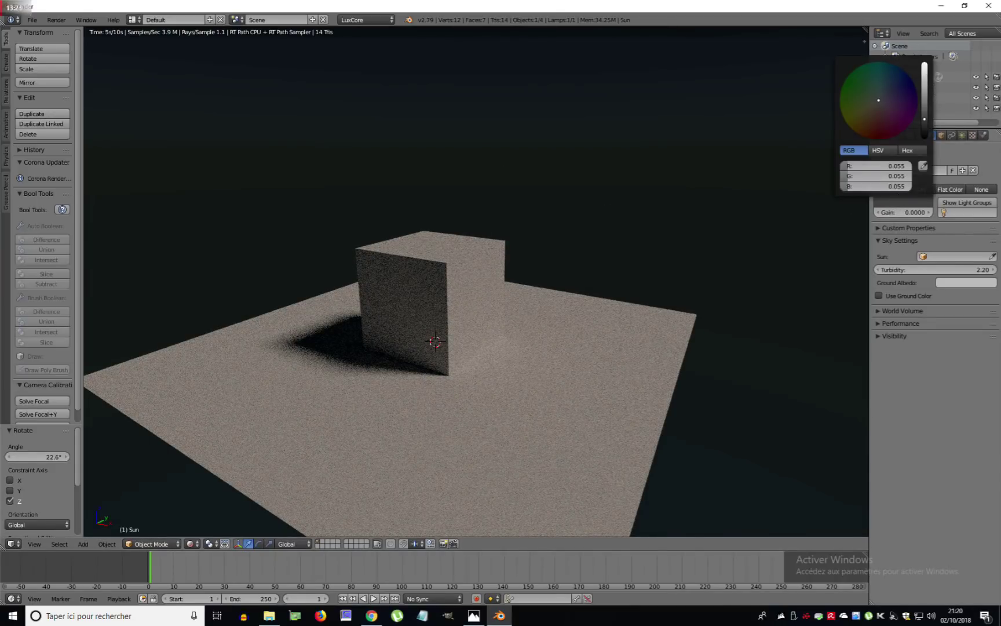
pyautogui.click(924, 66)
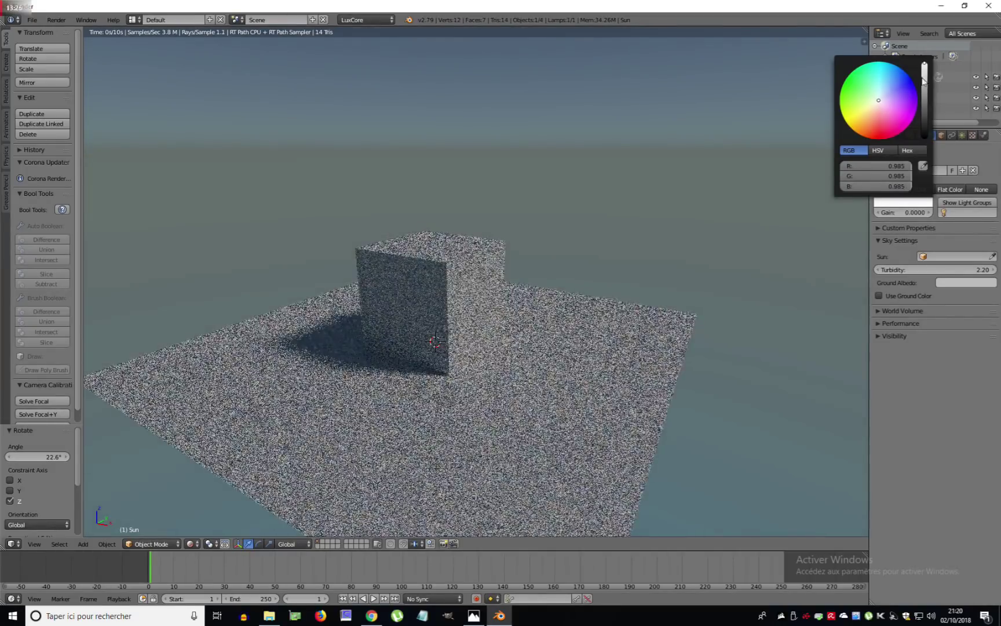
pyautogui.moveTo(373, 122); pyautogui.dragTo(536, 197, button='middle')
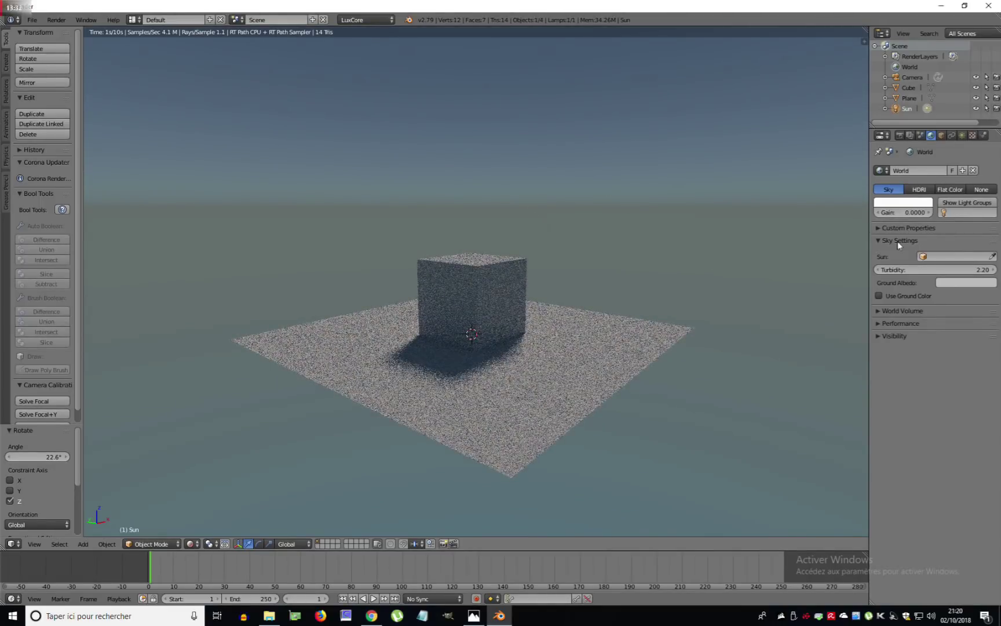
# Step: Try slight tints on the sky colour and return it to white, with green and blue at 1.000
pyautogui.click(909, 205)
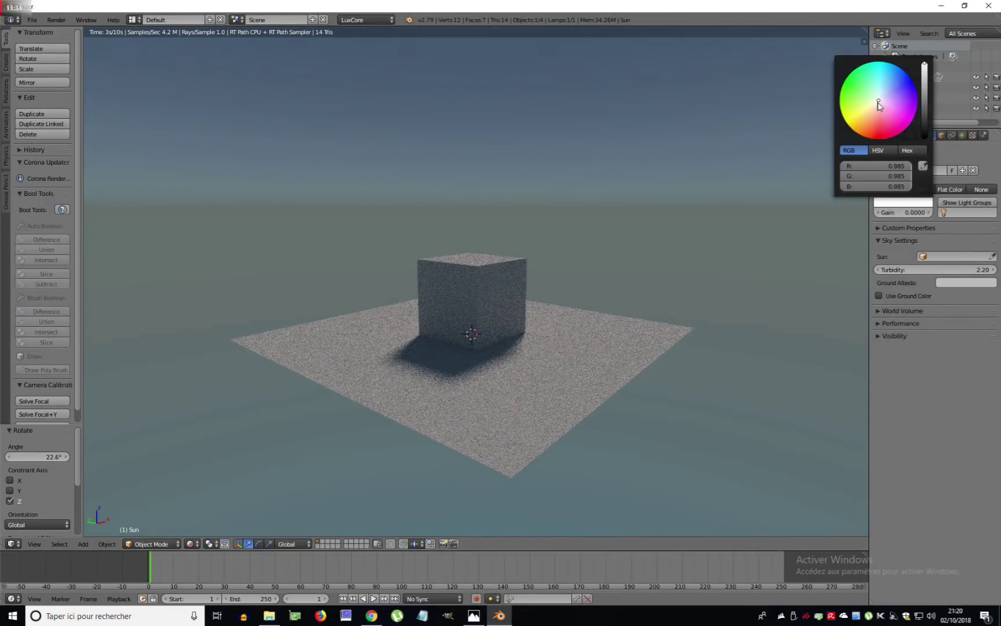
pyautogui.moveTo(878, 102); pyautogui.dragTo(872, 92)
pyautogui.moveTo(871, 103); pyautogui.dragTo(878, 101)
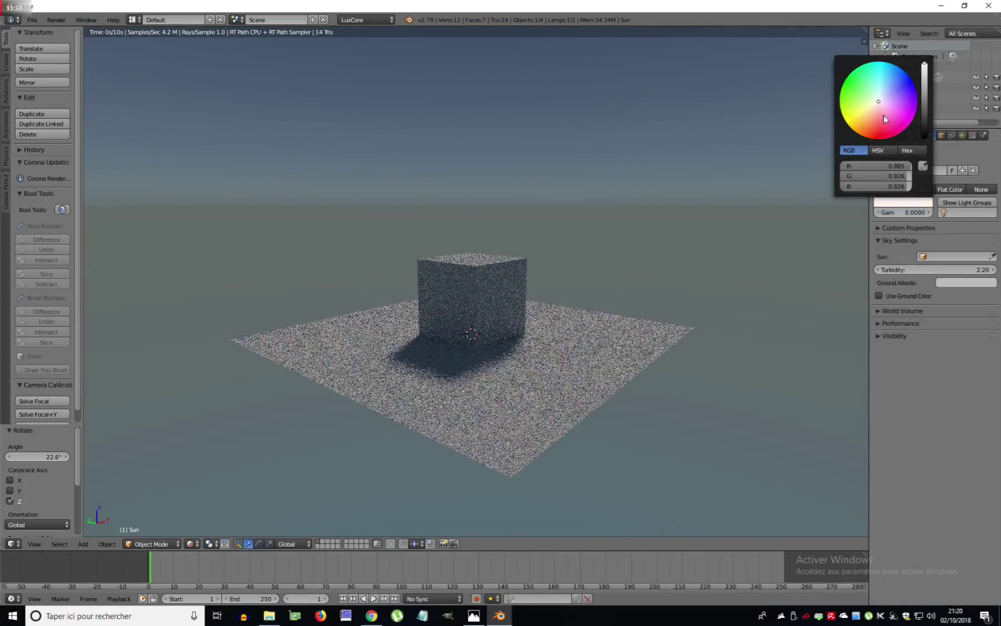
pyautogui.moveTo(902, 176); pyautogui.dragTo(927, 187)
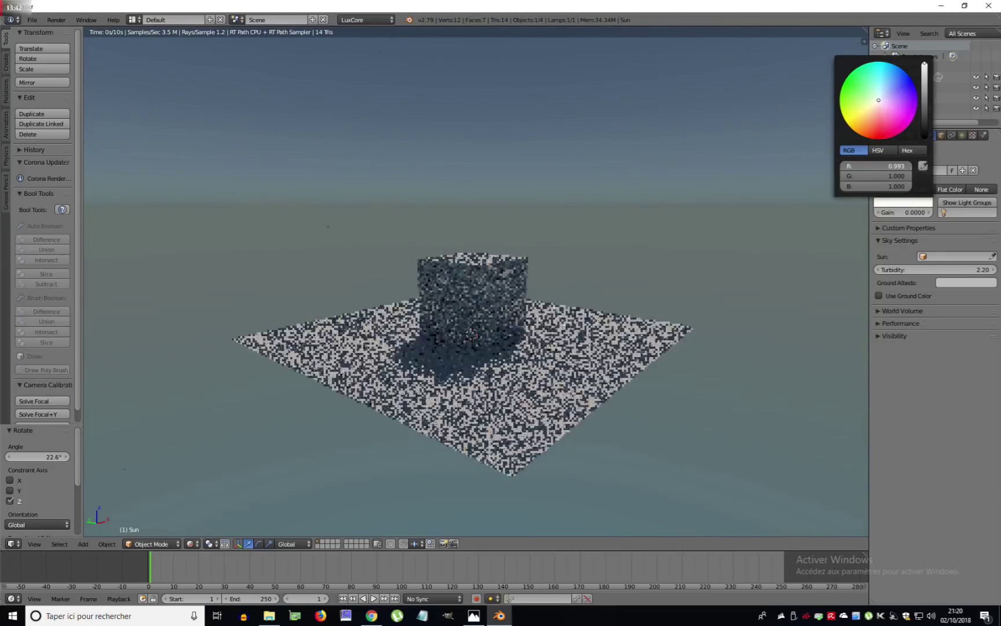
# Step: Switch the viewport to wireframe and assign the Sun lamp as the sun in the world's sky settings
pyautogui.moveTo(453, 283); pyautogui.dragTo(460, 318, button='middle')
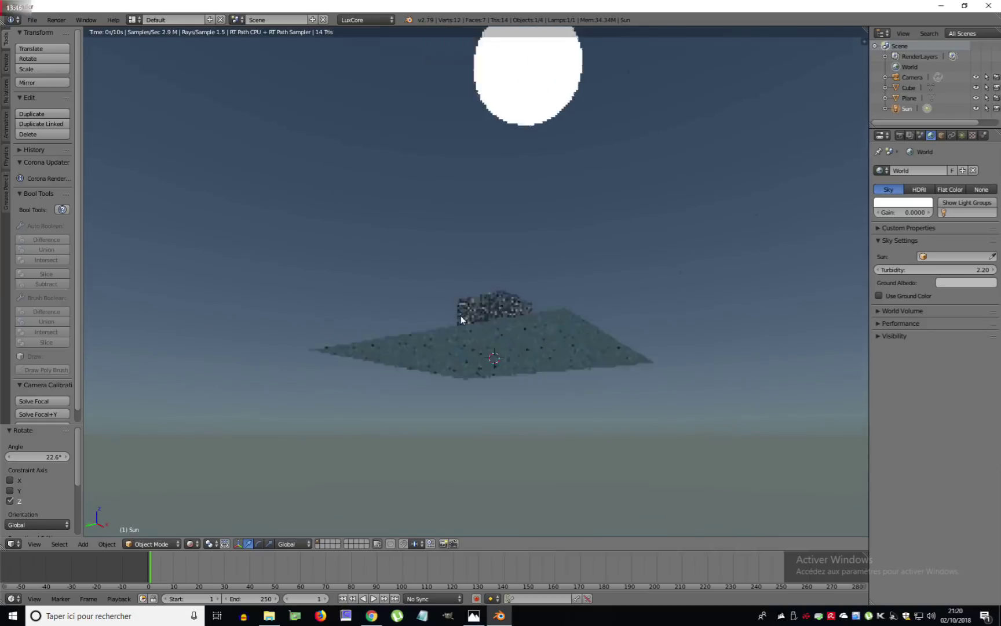
pyautogui.moveTo(525, 260); pyautogui.dragTo(492, 328, button='middle')
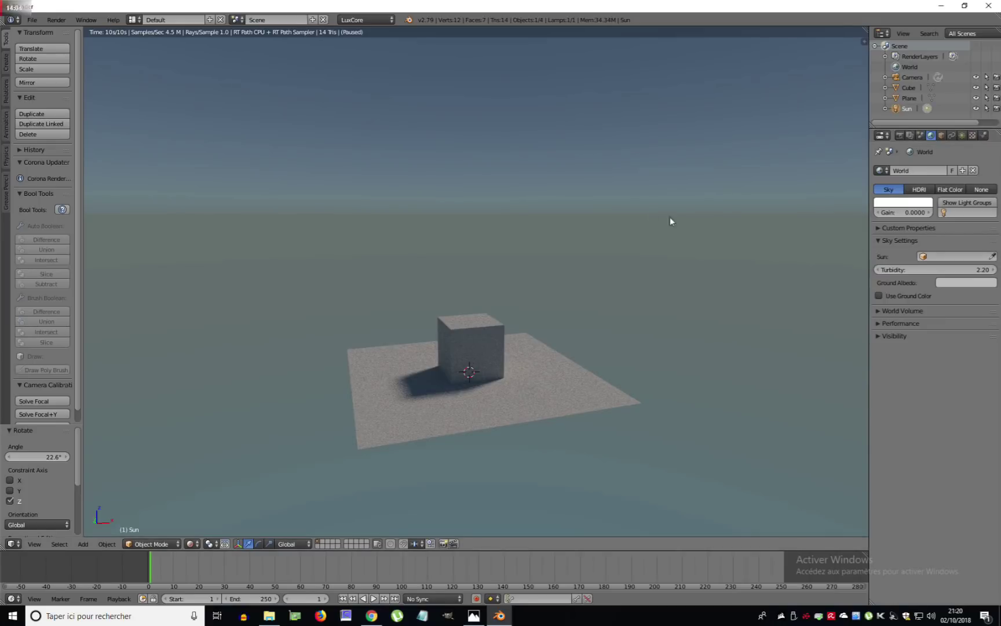
pyautogui.press('z')
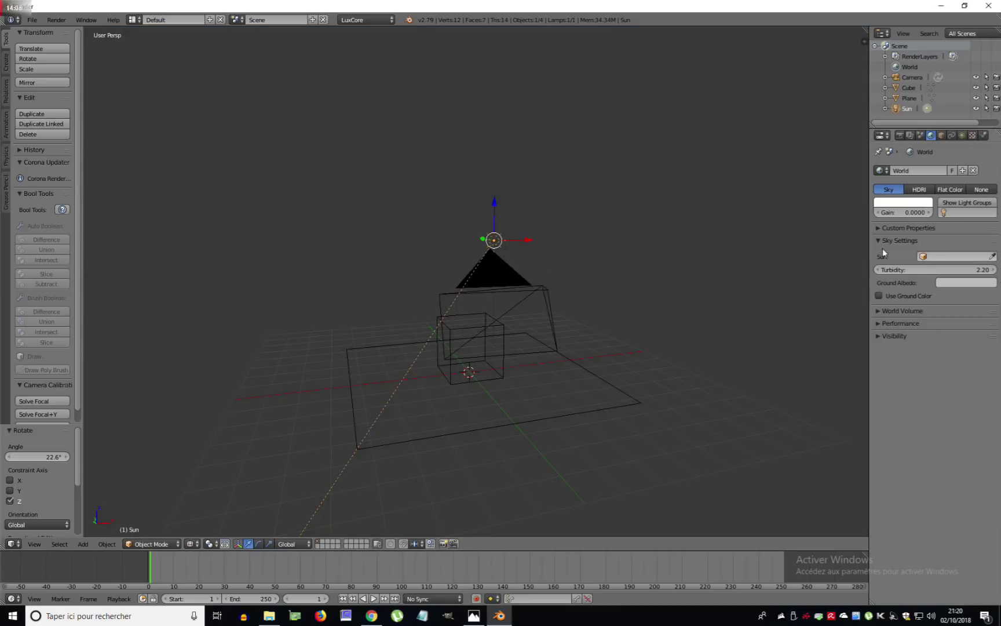
pyautogui.click(409, 371)
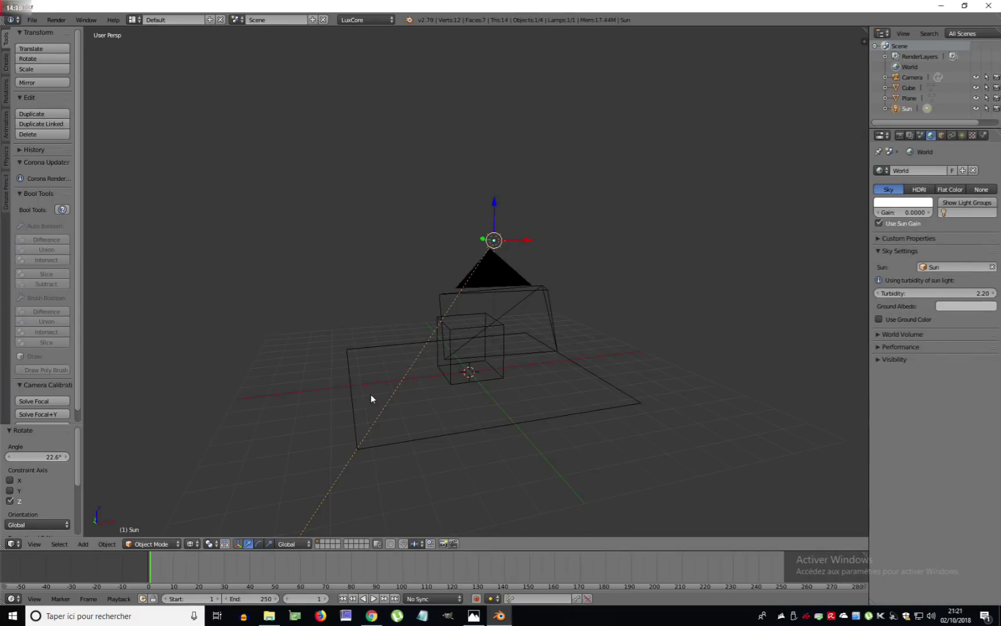
# Step: Return the viewport to rendered shading and try rotating the linked sun by about 56° in the view plane
pyautogui.click(211, 543)
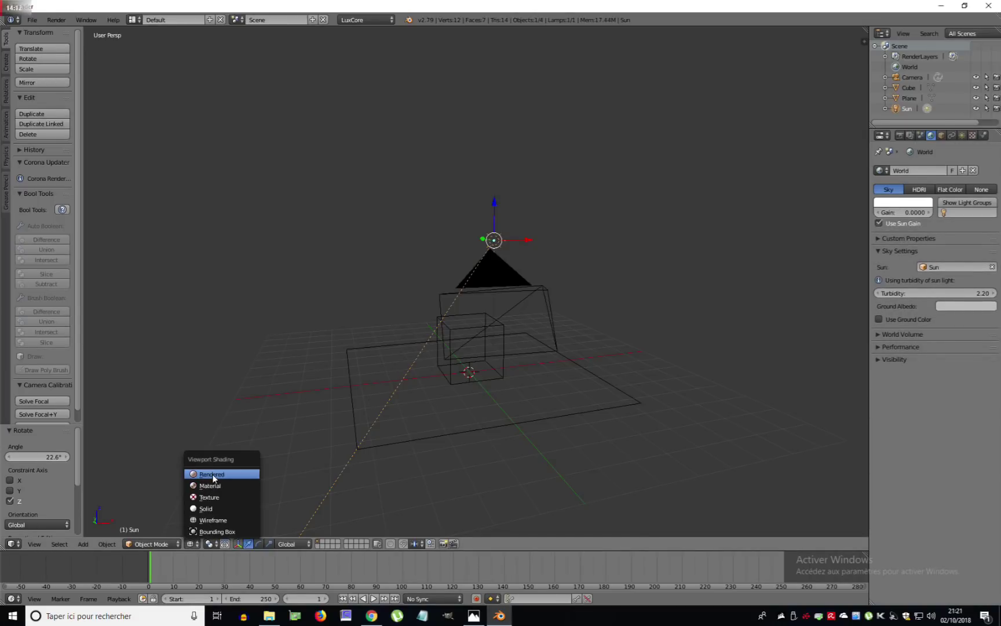
pyautogui.click(268, 475)
pyautogui.moveTo(467, 409)
pyautogui.mouseDown(button='middle')
pyautogui.moveTo(556, 381)
pyautogui.moveTo(482, 380)
pyautogui.mouseUp(button='middle')
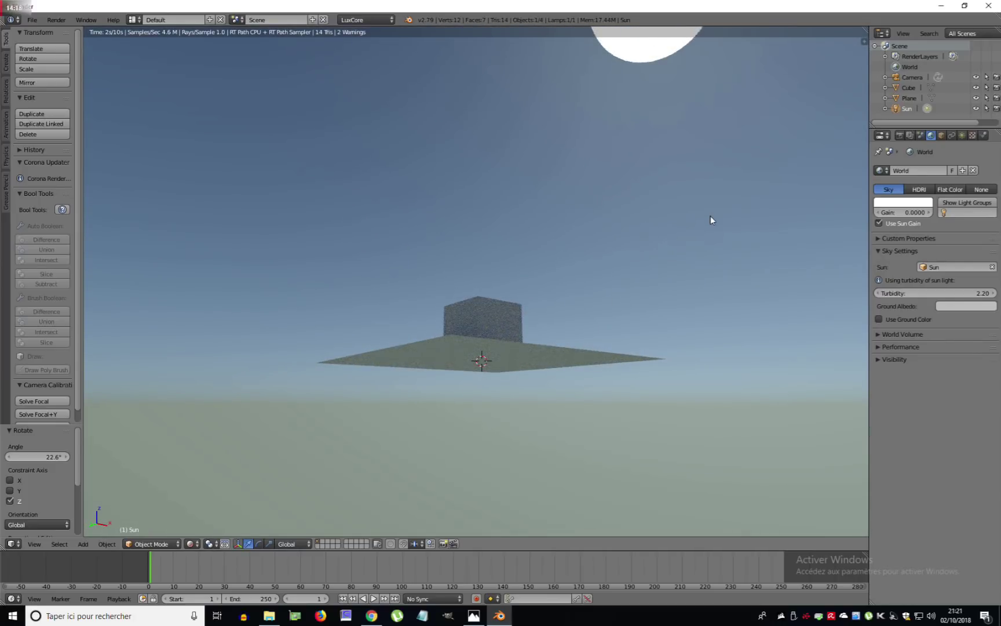
pyautogui.press('r')
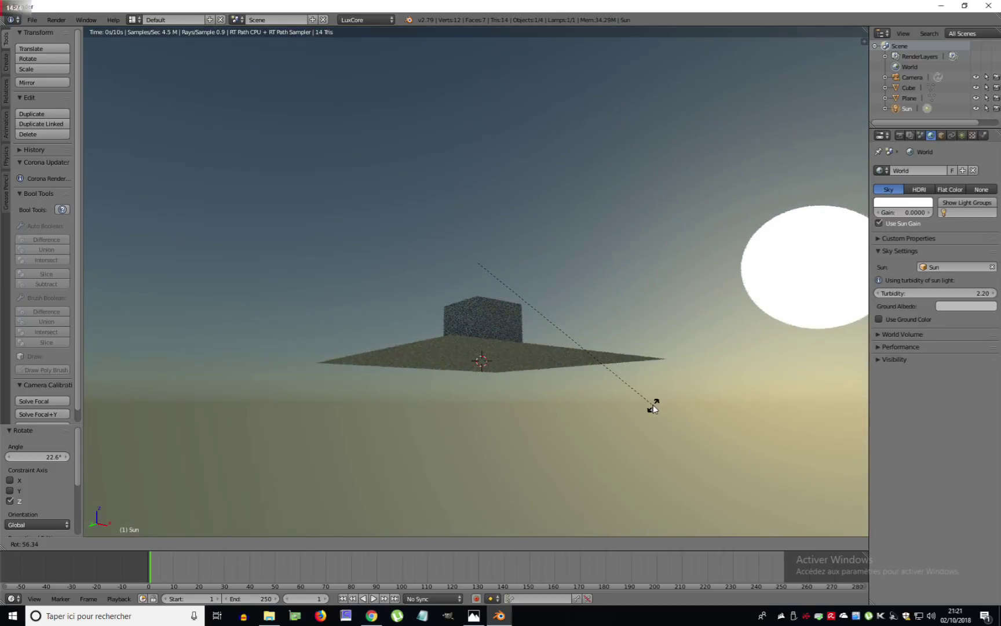
pyautogui.rightClick(654, 407)
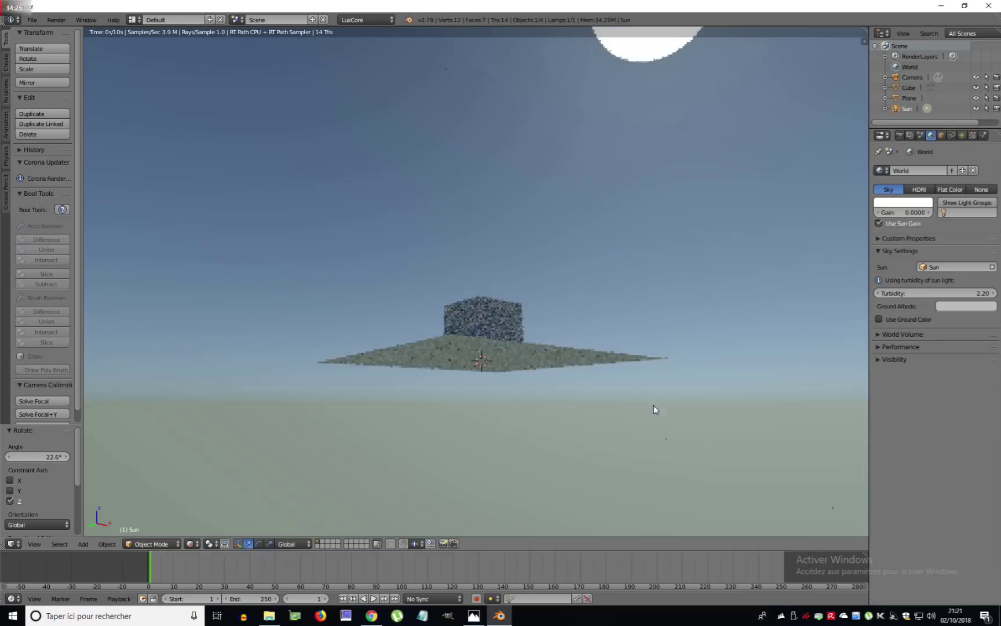
# Step: Unlink the Sun lamp from the sky settings and compare the rendered sky around the sun disc
pyautogui.click(992, 267)
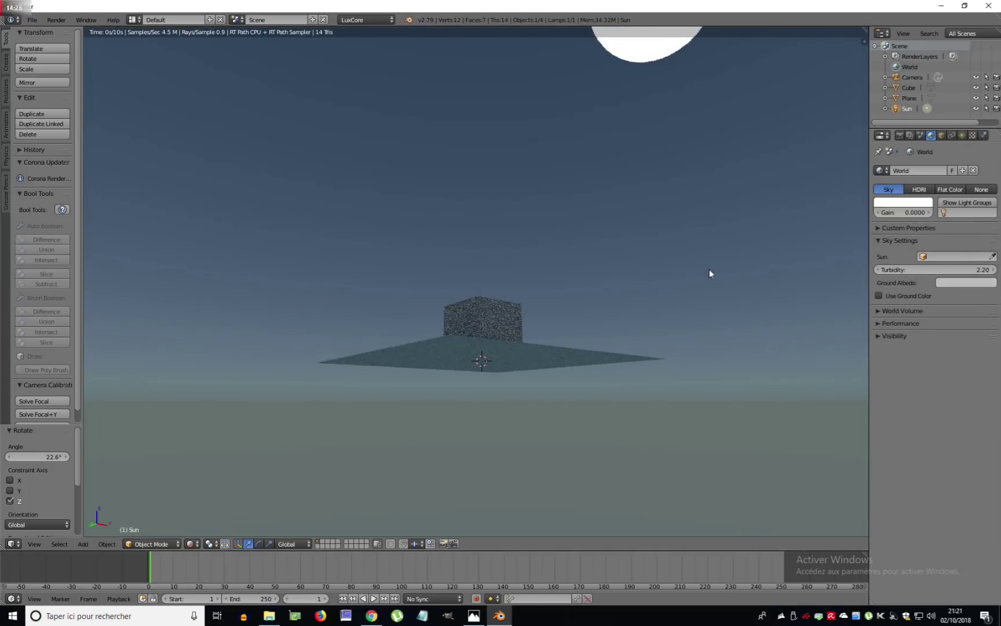
pyautogui.scroll(-5, 641, 266)
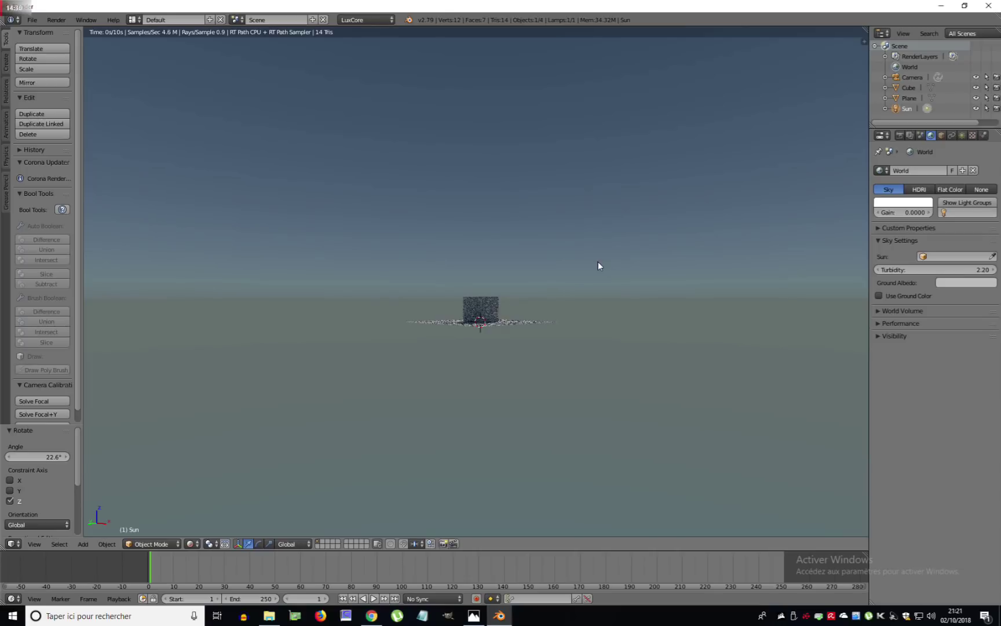
pyautogui.moveTo(578, 207); pyautogui.dragTo(558, 275, button='middle')
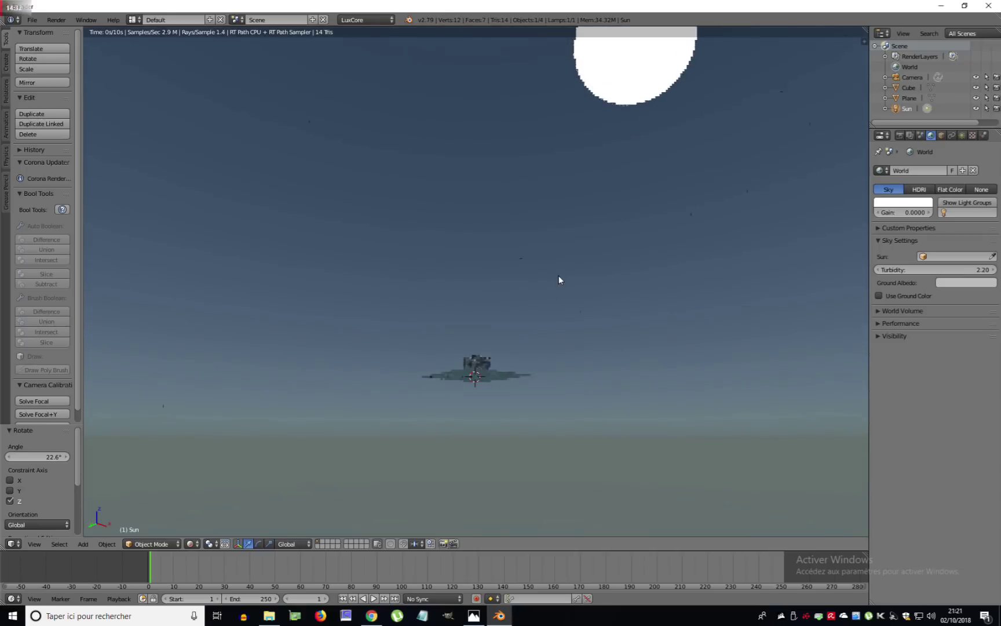
# Step: Attach the Sun lamp to the world sky from its lamp settings and rotate it by about 52° in the view plane
pyautogui.click(962, 136)
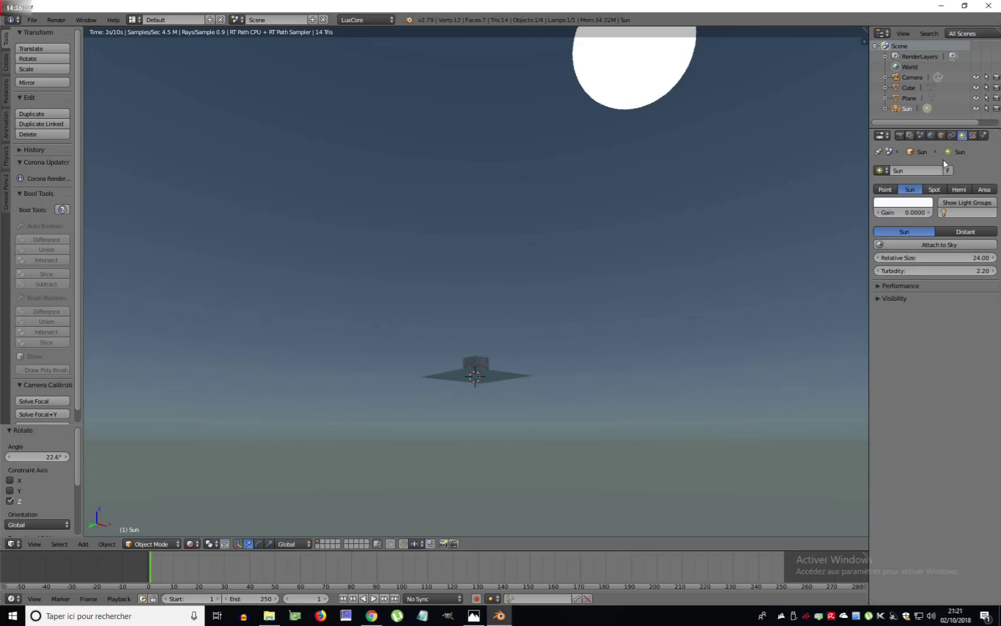
pyautogui.click(932, 244)
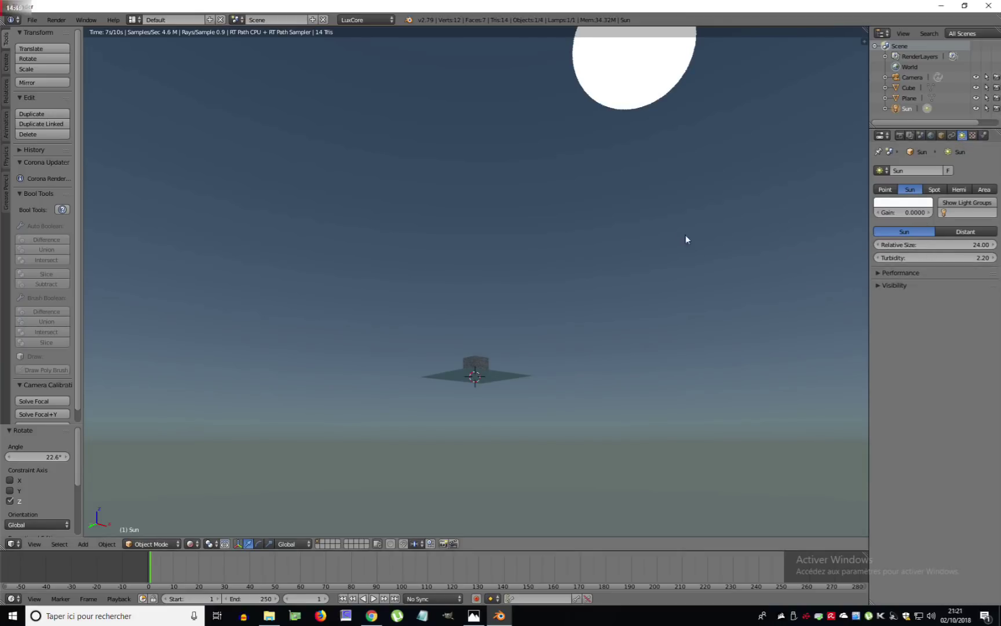
pyautogui.press('r')
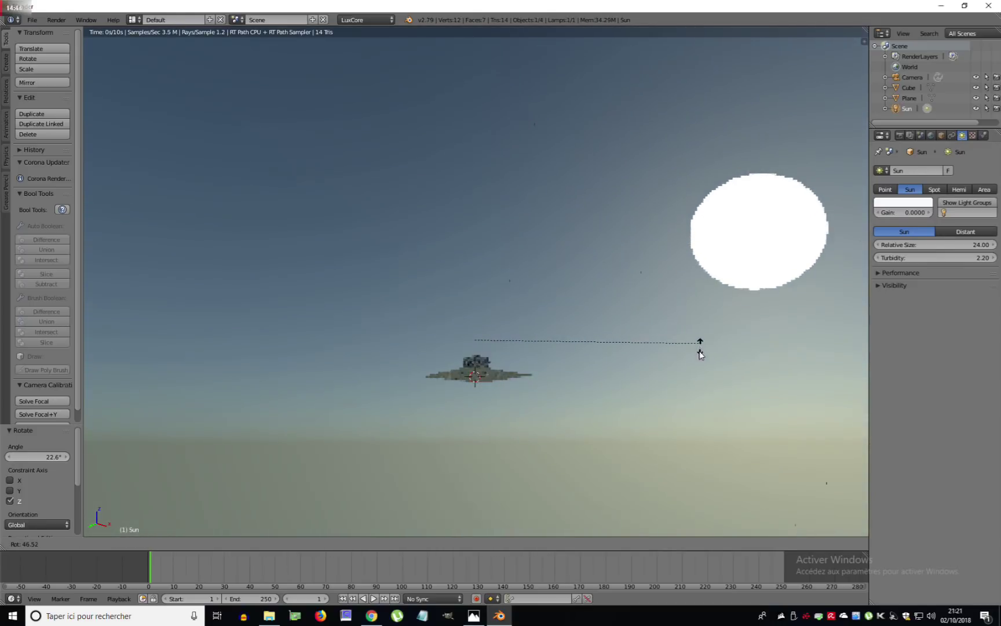
pyautogui.click(697, 369)
# Step: Focus on the cube and examine its sunlit faces and cast shadow from several angles in the rendered view
pyautogui.moveTo(437, 242); pyautogui.dragTo(527, 305, button='middle')
pyautogui.moveTo(456, 388); pyautogui.dragTo(543, 398, button='middle')
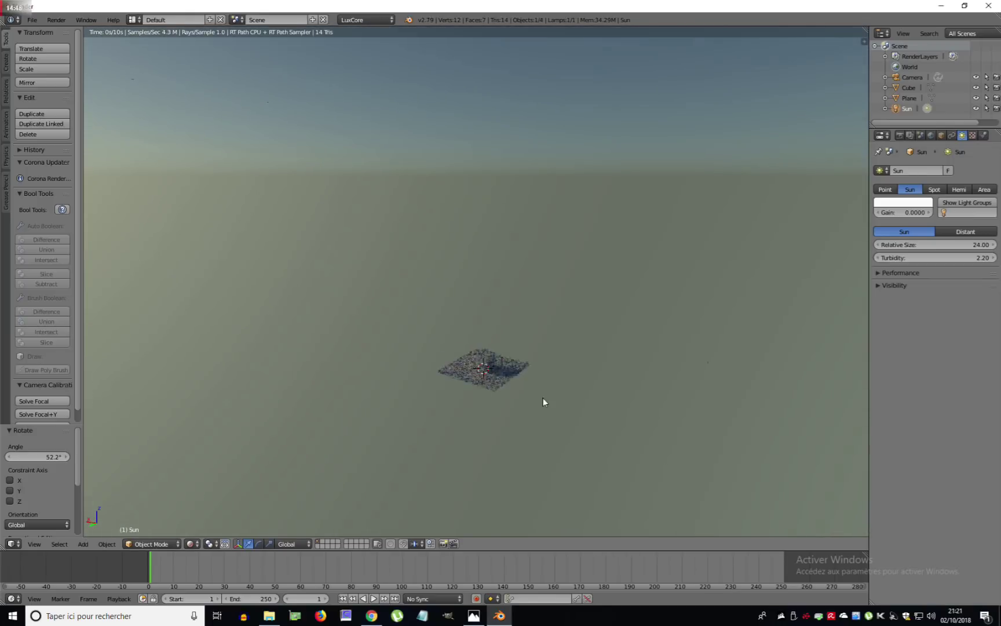
pyautogui.scroll(3, 542, 397)
pyautogui.rightClick(502, 472)
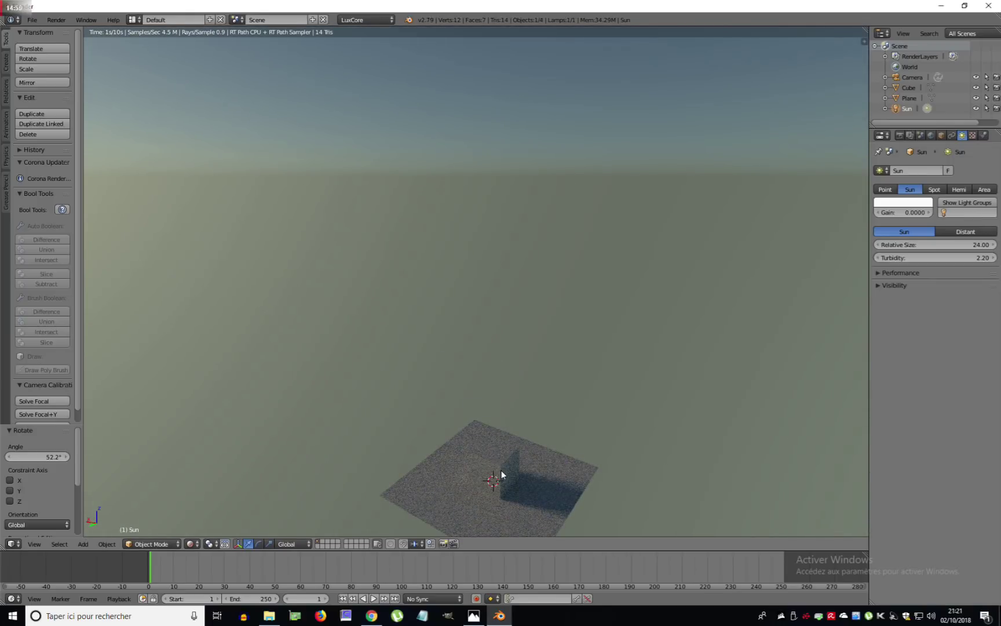
pyautogui.press('KP_Decimal')
pyautogui.scroll(-5, 572, 400)
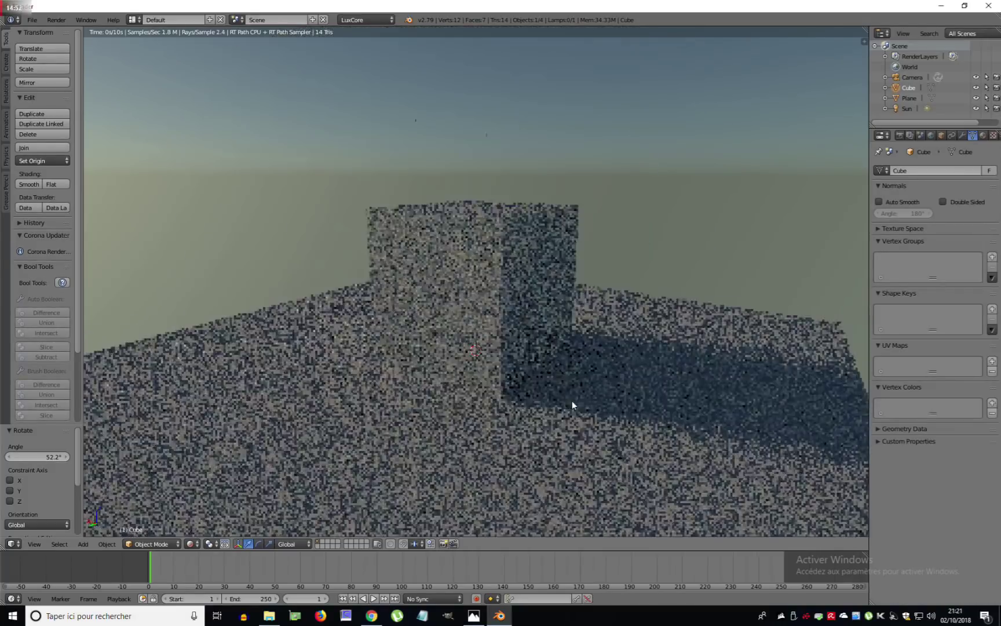
pyautogui.moveTo(532, 402); pyautogui.dragTo(754, 393, button='middle')
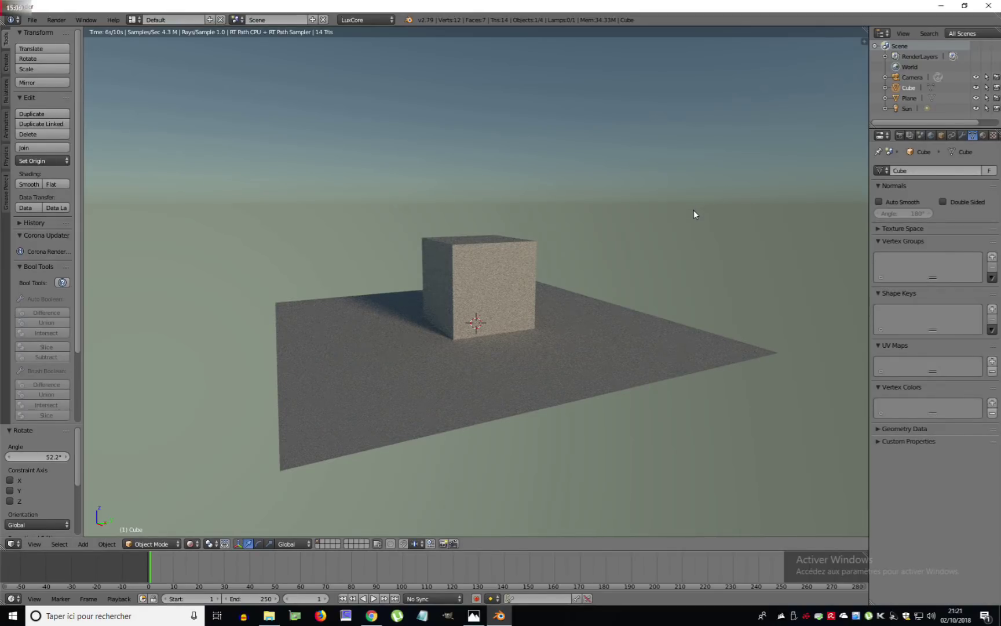
pyautogui.scroll(-3, 693, 210)
pyautogui.moveTo(699, 217); pyautogui.dragTo(537, 219, button='middle')
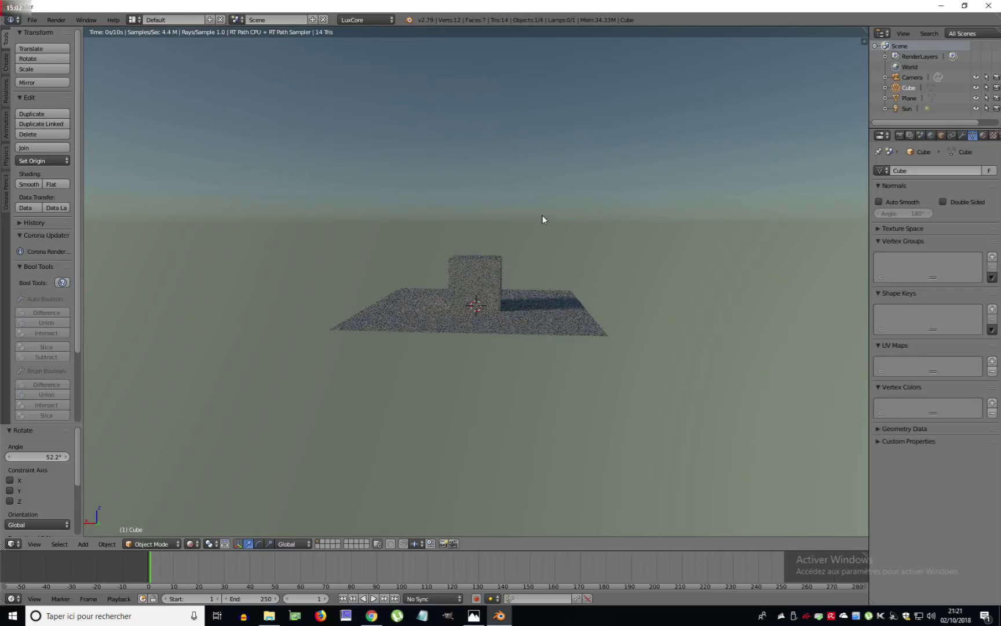
# Step: Switch the viewport to wireframe and delete the Sun lamp from the scene
pyautogui.press('z')
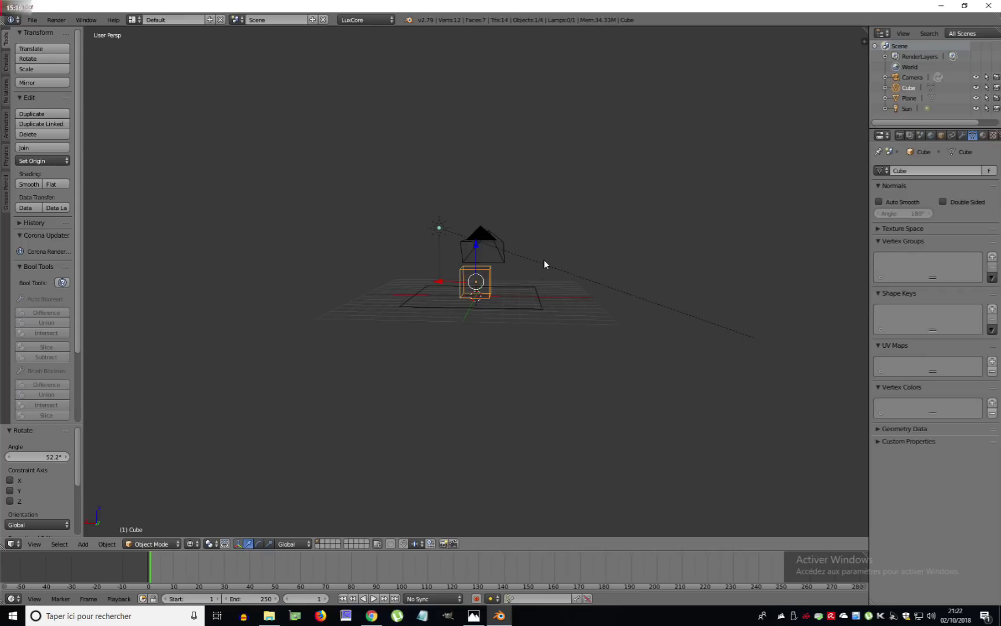
pyautogui.rightClick(544, 260)
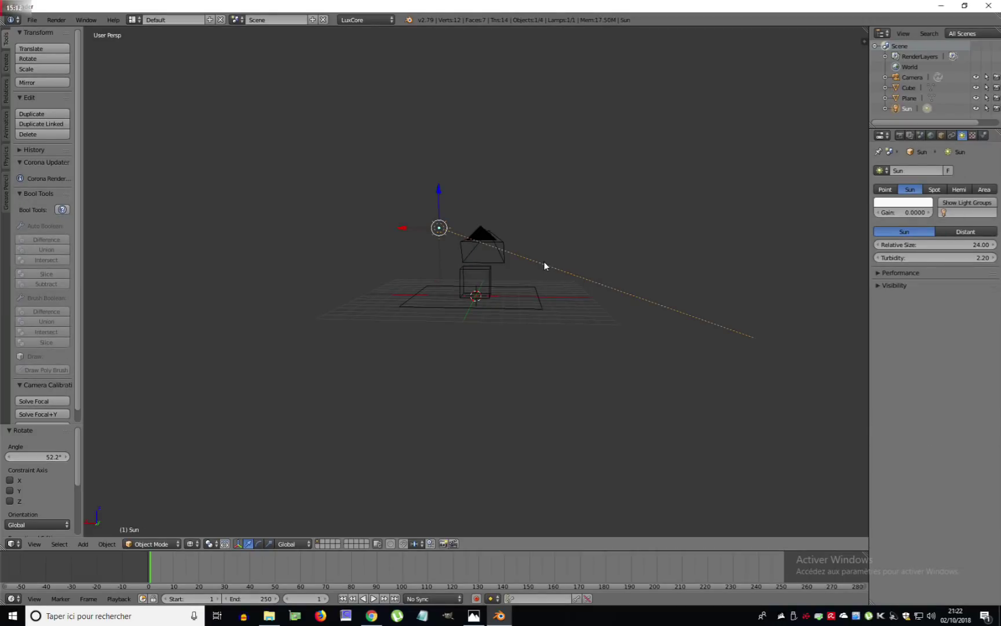
pyautogui.press('x')
pyautogui.click(545, 261)
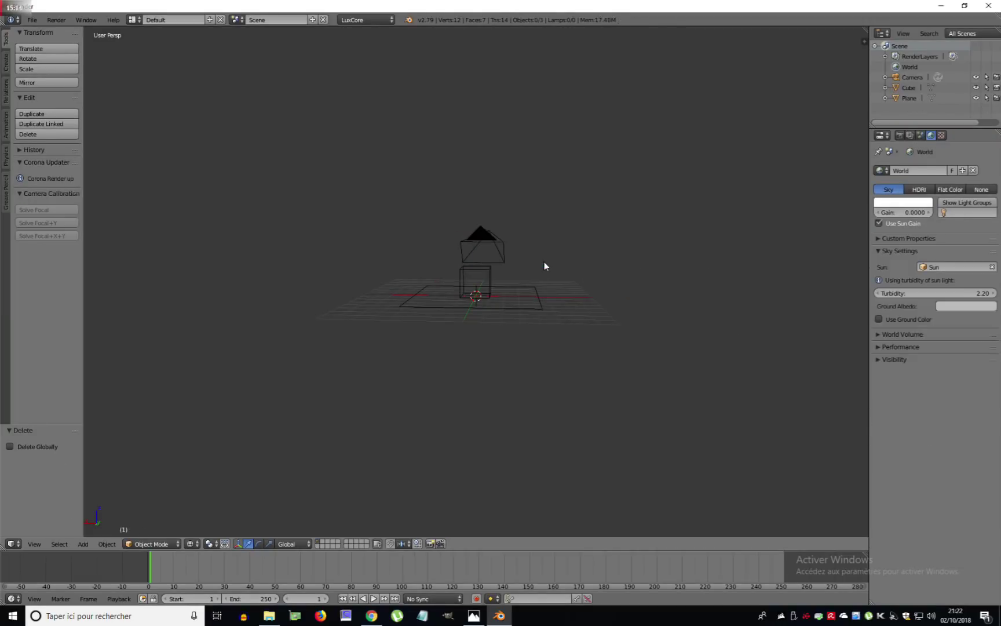
# Step: Set the world light to HDRI and load green_point_park_1k.hdr from the HDR HAVEN 1k folder
pyautogui.click(920, 191)
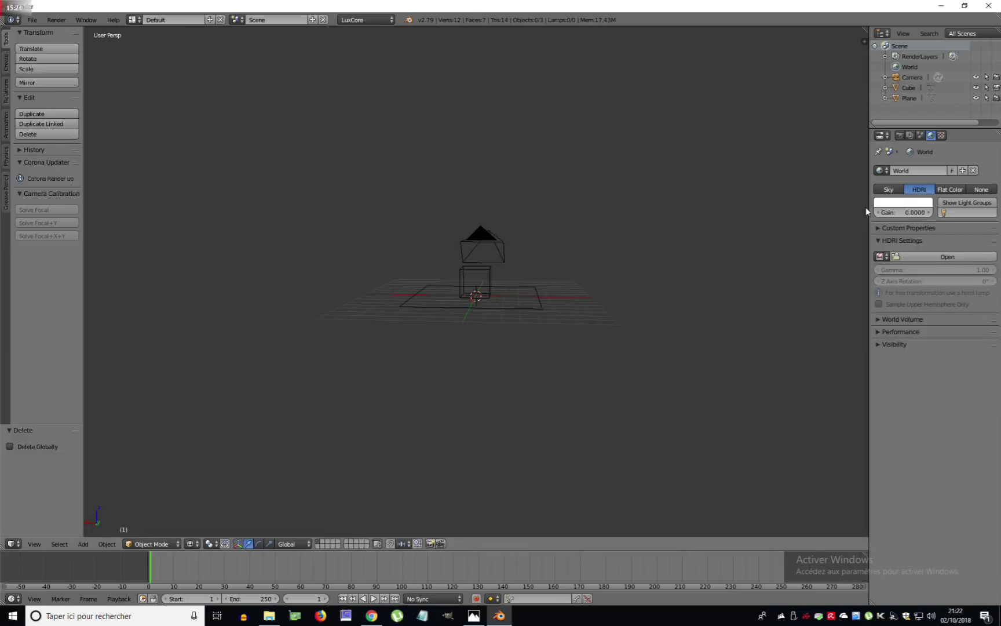
pyautogui.moveTo(868, 209); pyautogui.dragTo(827, 209)
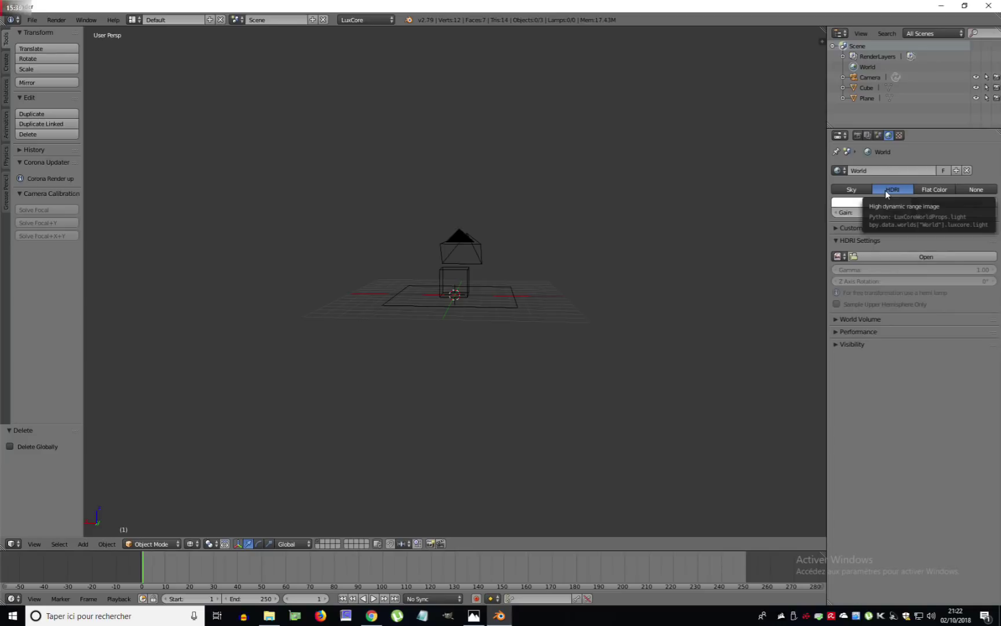
pyautogui.click(893, 258)
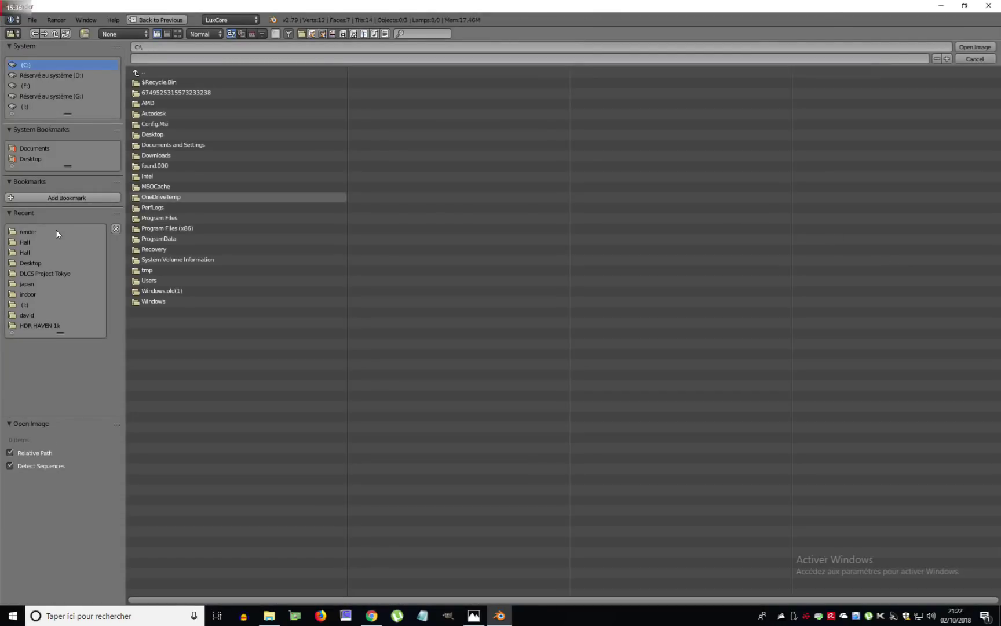
pyautogui.click(35, 326)
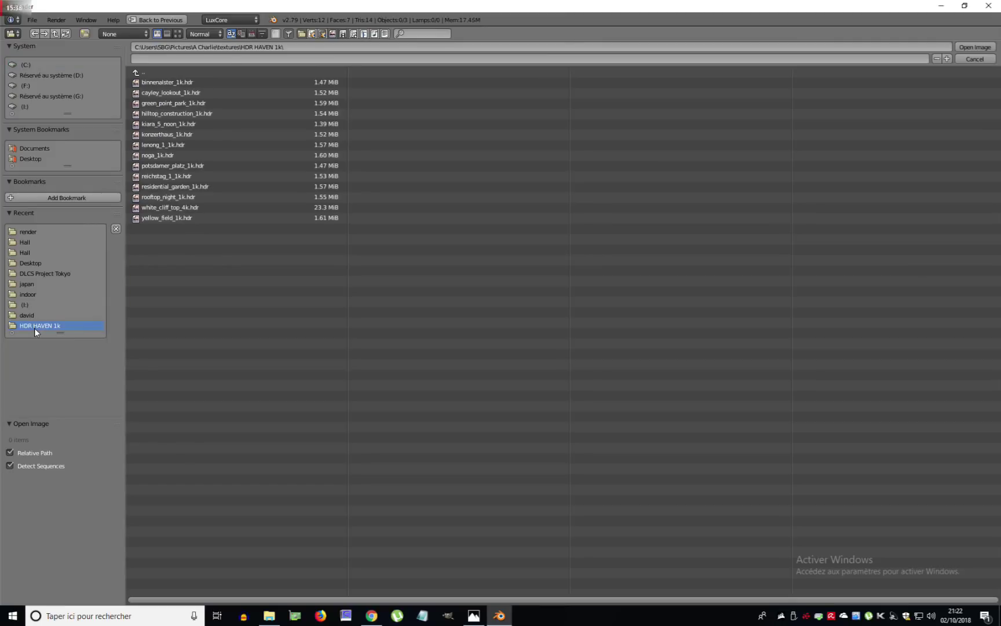
pyautogui.click(176, 33)
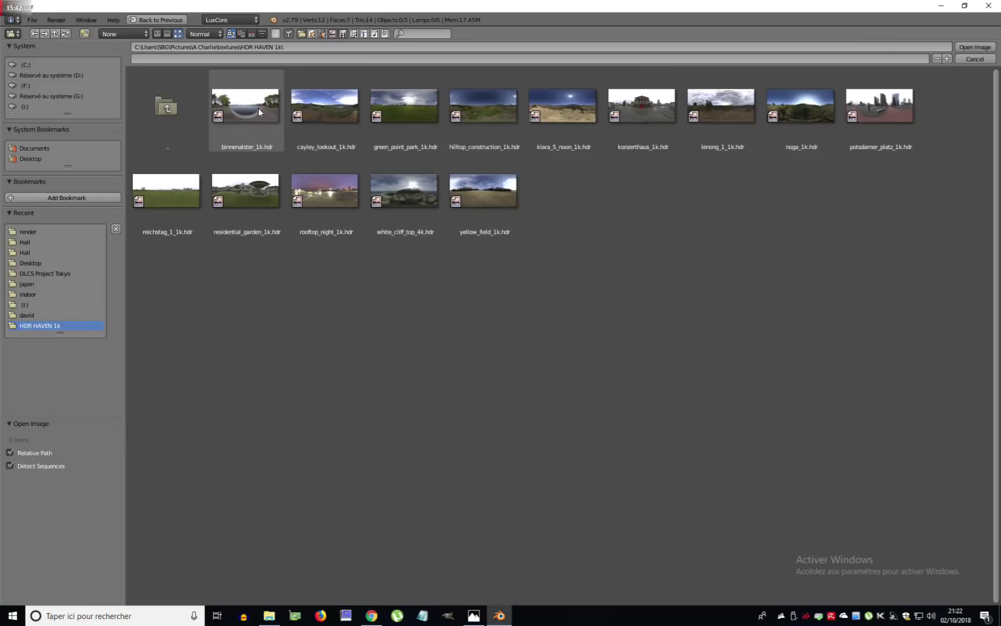
pyautogui.click(326, 107)
pyautogui.click(423, 107)
pyautogui.click(972, 48)
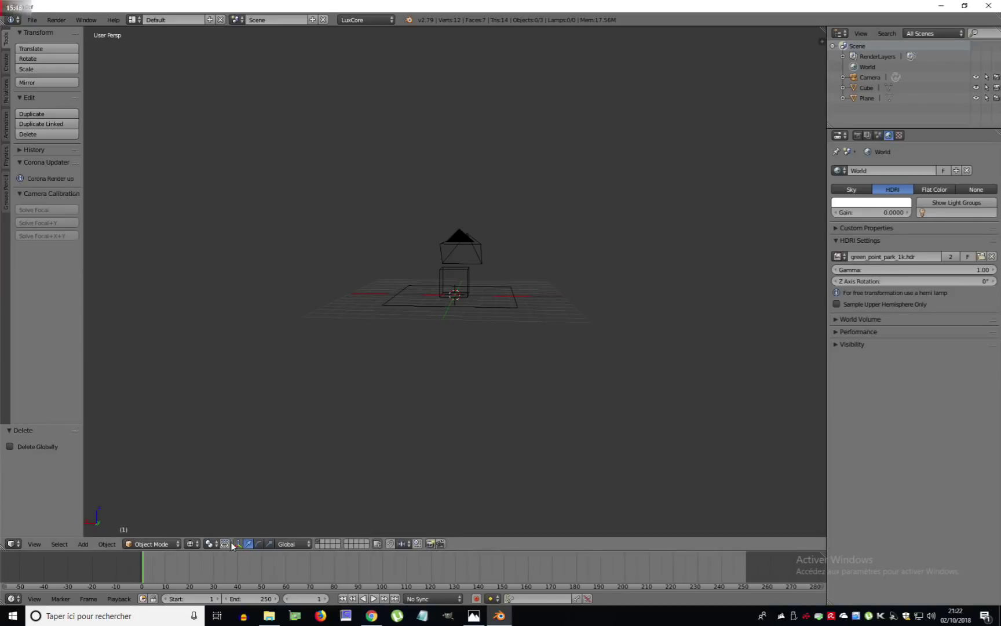
# Step: Switch the viewport to rendered shading and set the HDRI world gain to 1
pyautogui.click(194, 545)
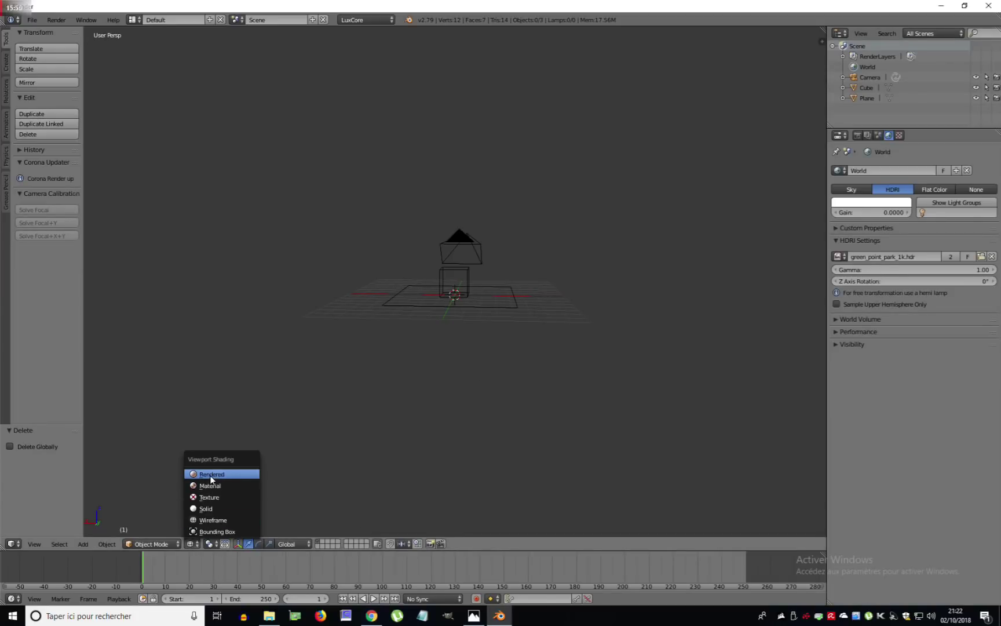
pyautogui.click(209, 475)
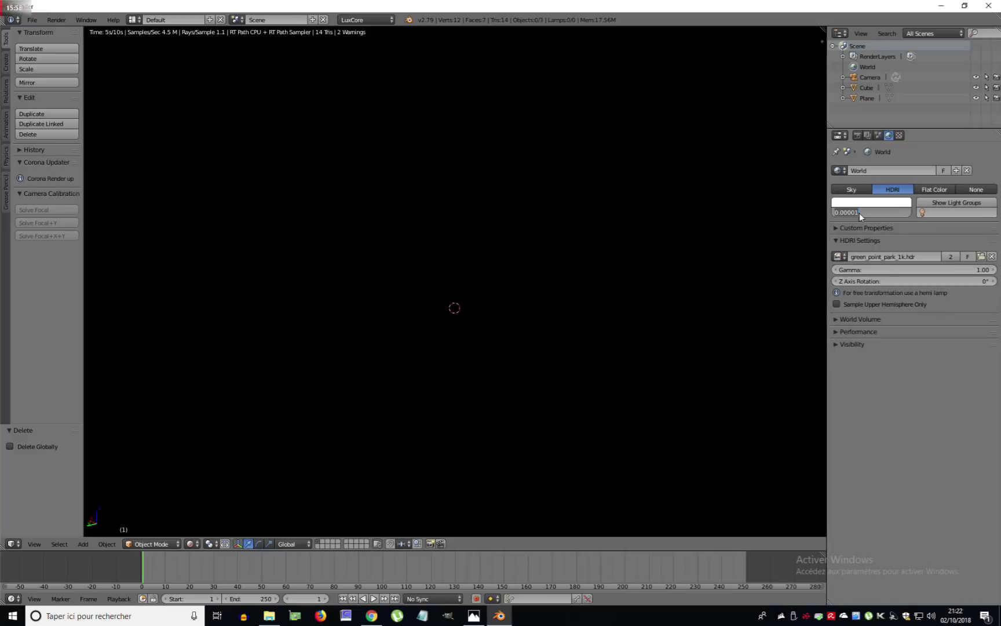
pyautogui.write('1')
pyautogui.press('Return')
pyautogui.moveTo(634, 349); pyautogui.dragTo(565, 317, button='middle')
pyautogui.scroll(3, 434, 341)
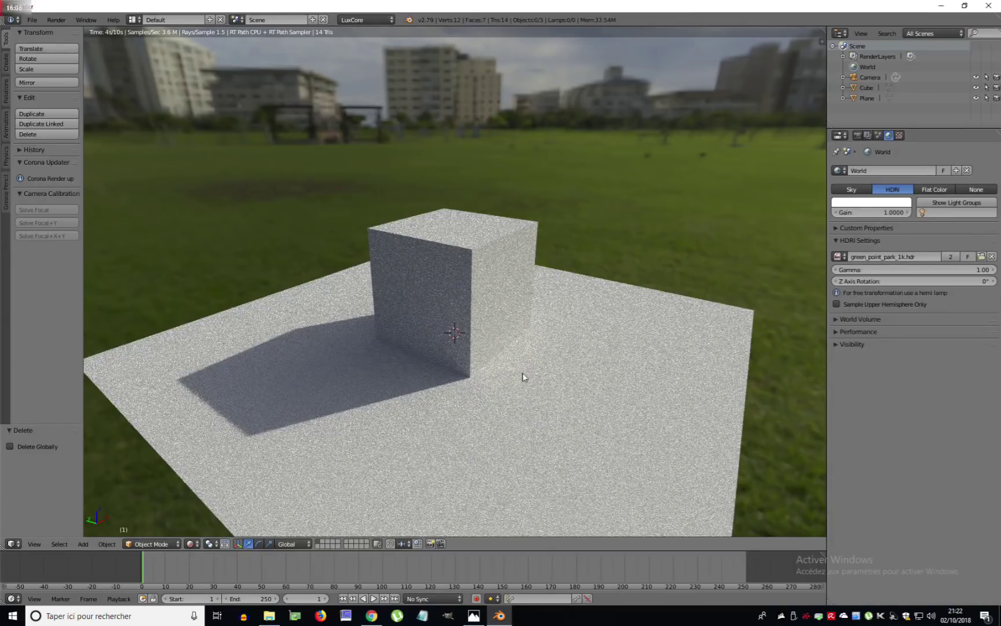
# Step: Compare the Flat Color and Sky world lights with the HDRI, ending on the HDRI
pyautogui.click(924, 188)
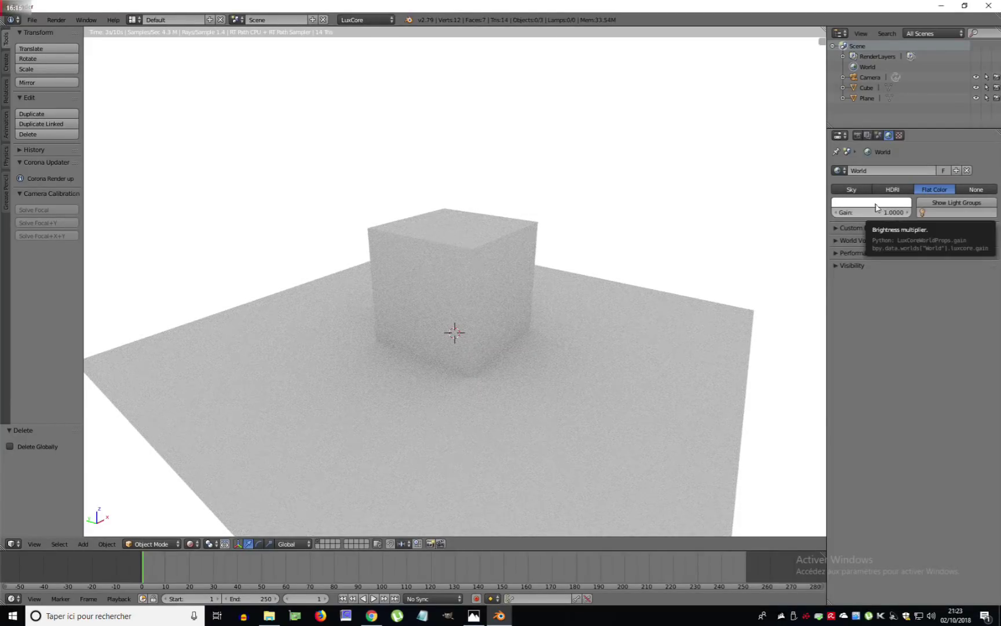
pyautogui.click(861, 193)
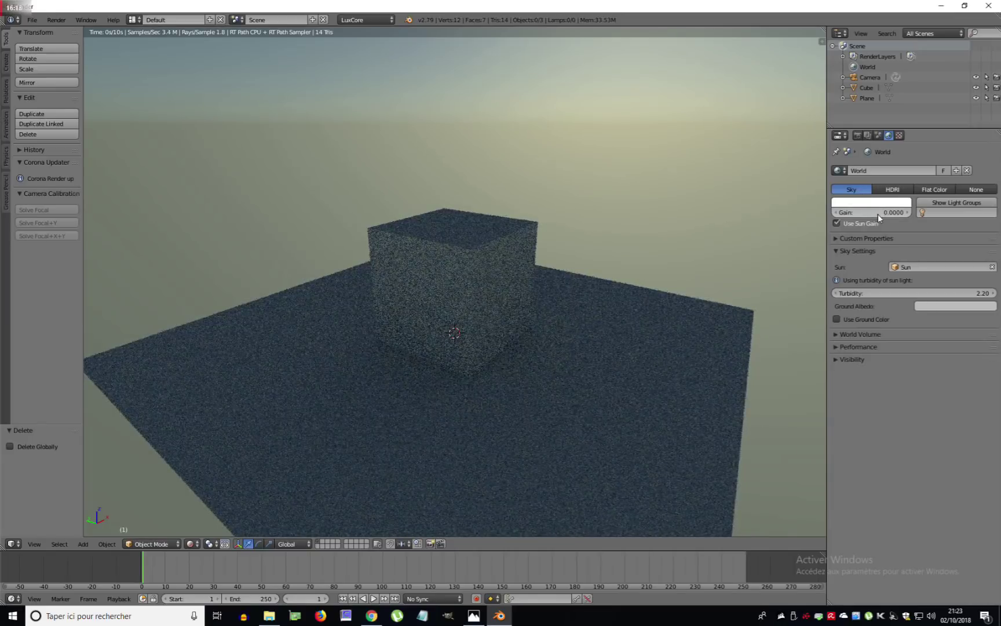
pyautogui.click(893, 190)
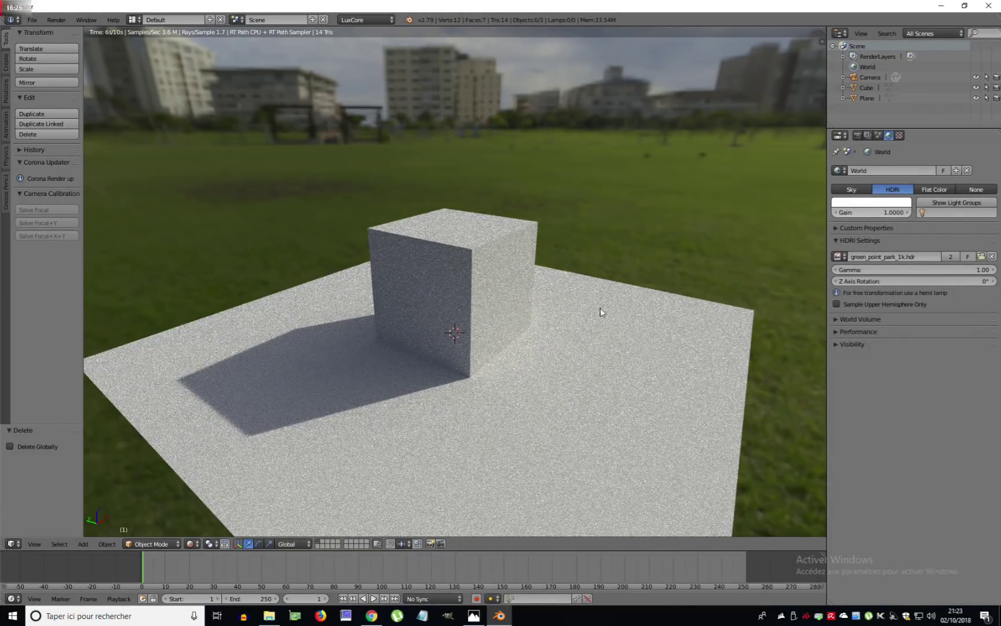
pyautogui.moveTo(521, 384); pyautogui.dragTo(670, 354, button='middle')
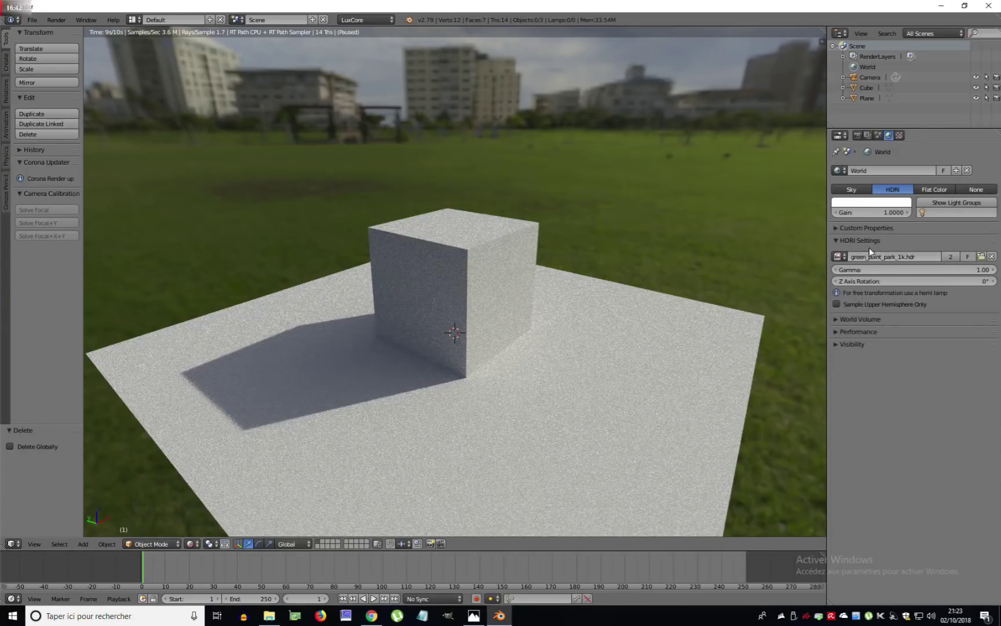
# Step: Try an HDRI gamma of 0.5 to see its effect on the cube's shadow
pyautogui.click(847, 227)
pyautogui.click(847, 229)
pyautogui.click(877, 271)
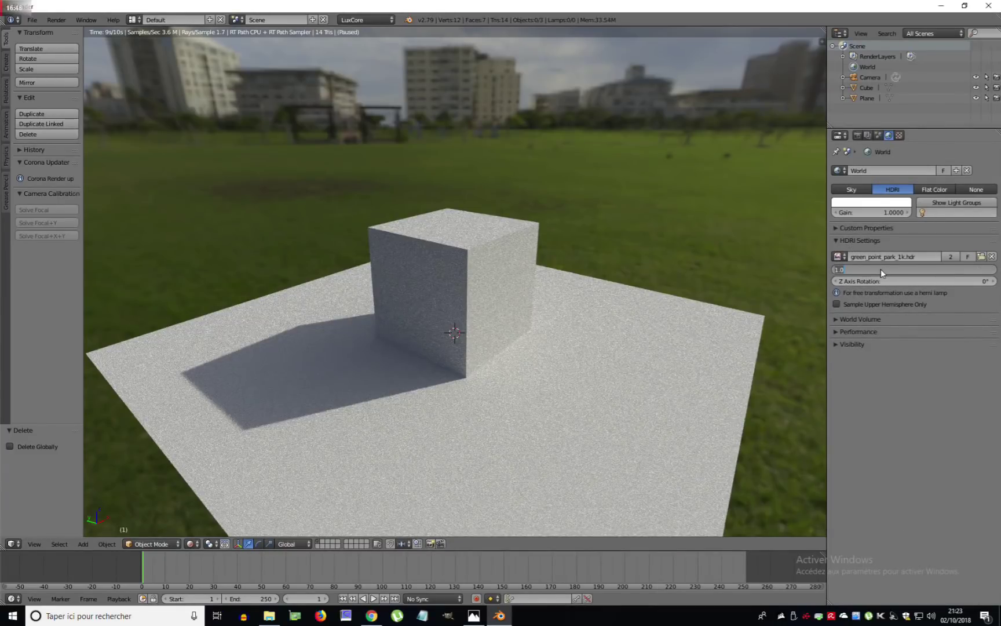
pyautogui.press('BackSpace')
pyautogui.write('.5')
pyautogui.press('Return')
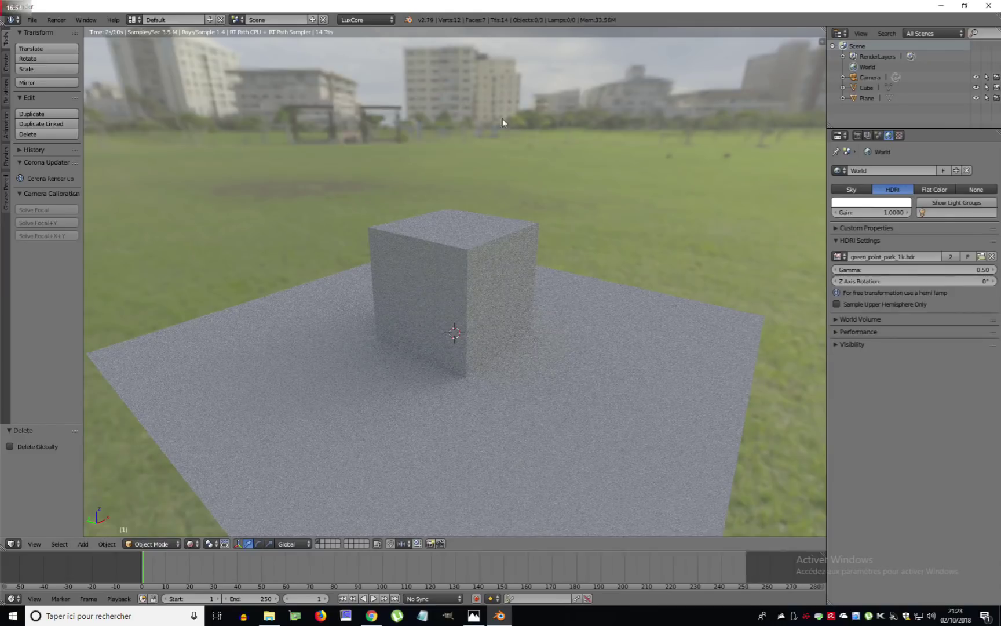
# Step: Try HDRI gamma values of 0.9, 0.7 and 0.85 and compare the contrast of the cube's shadow
pyautogui.click(940, 268)
pyautogui.press('BackSpace')
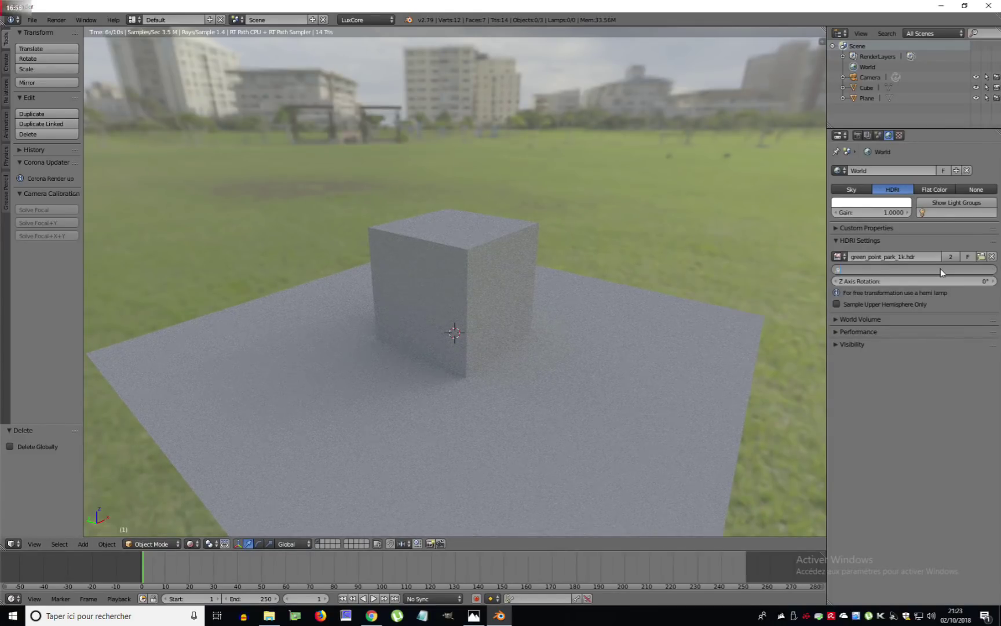
pyautogui.write('.9')
pyautogui.press('Return')
pyautogui.click(941, 270)
pyautogui.press('BackSpace')
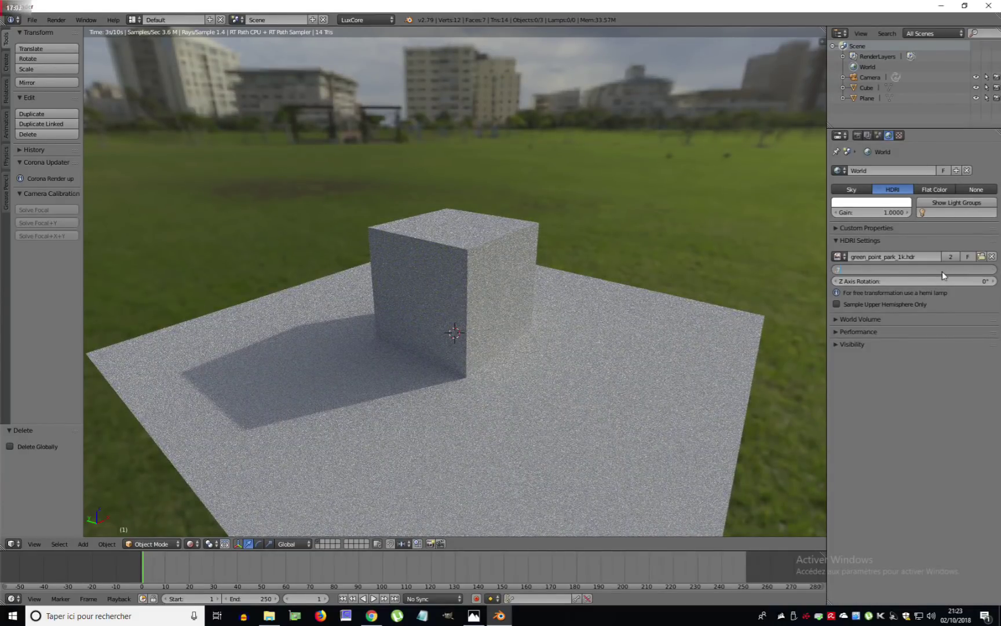
pyautogui.write('.7')
pyautogui.press('Return')
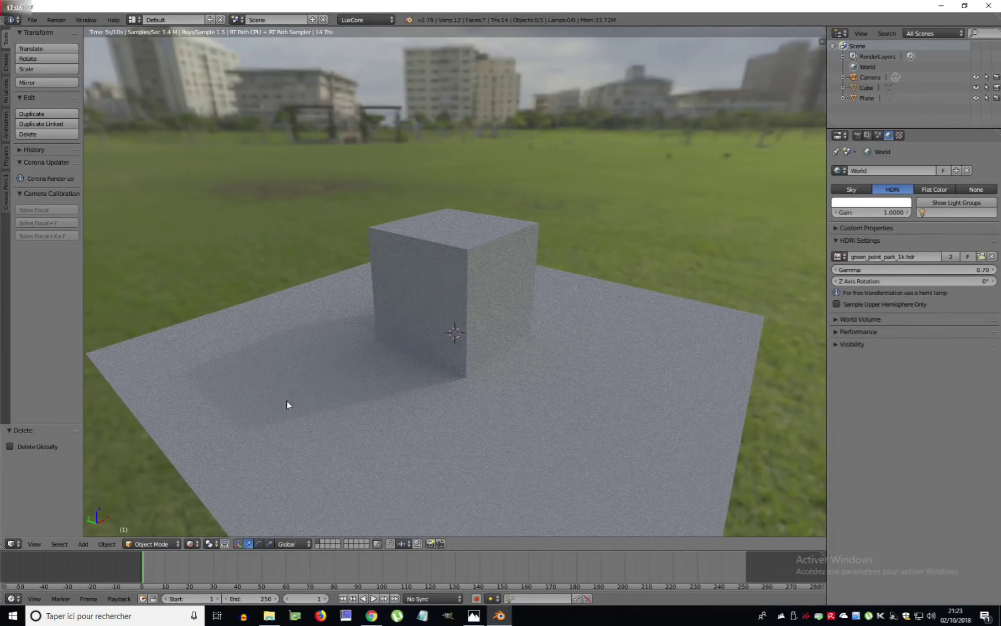
pyautogui.click(922, 270)
pyautogui.press('BackSpace')
pyautogui.write('.85')
pyautogui.press('Return')
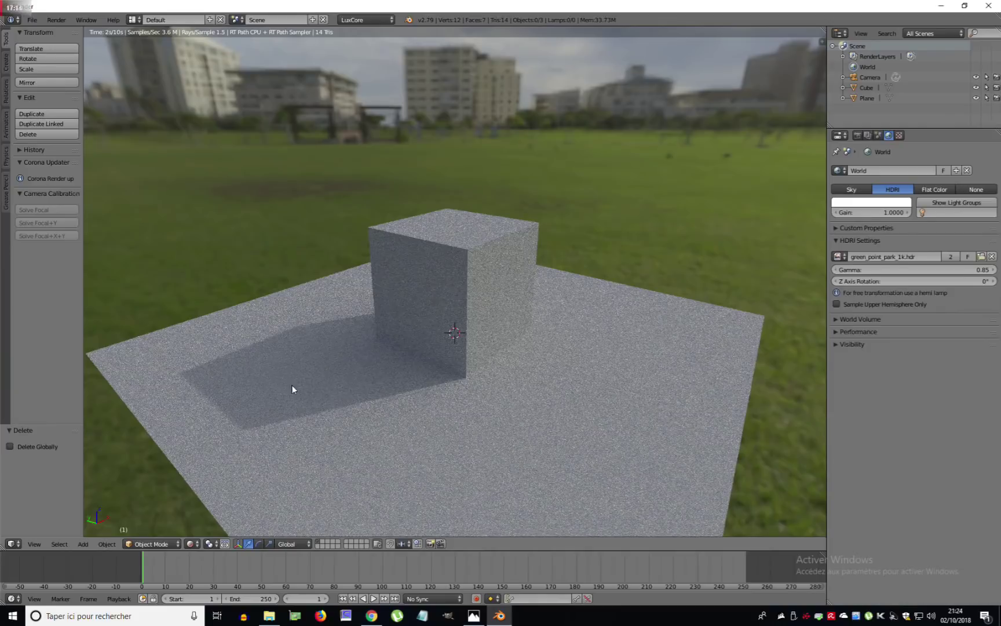
# Step: Raise the HDRI world gain to 2.71 and set the gamma to 1
pyautogui.moveTo(871, 212); pyautogui.dragTo(985, 212)
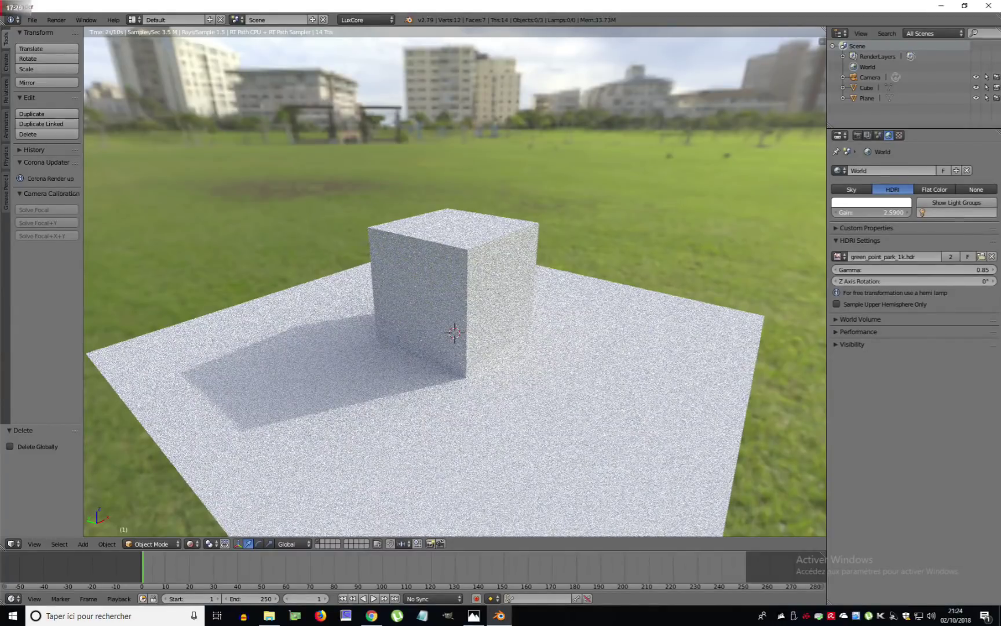
pyautogui.moveTo(881, 212); pyautogui.dragTo(904, 212)
pyautogui.click(916, 270)
pyautogui.write('1')
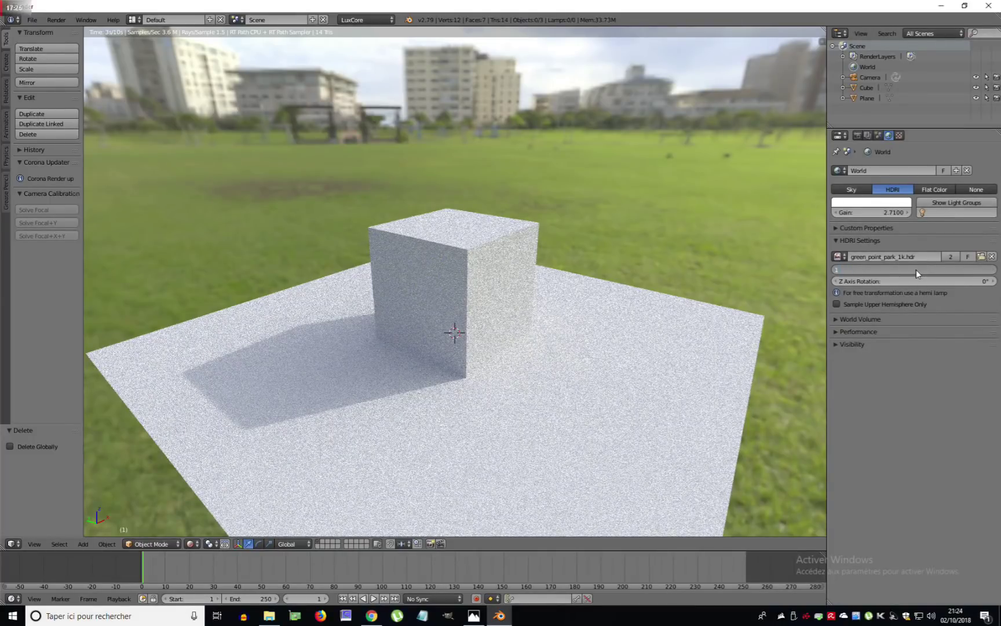
pyautogui.press('Return')
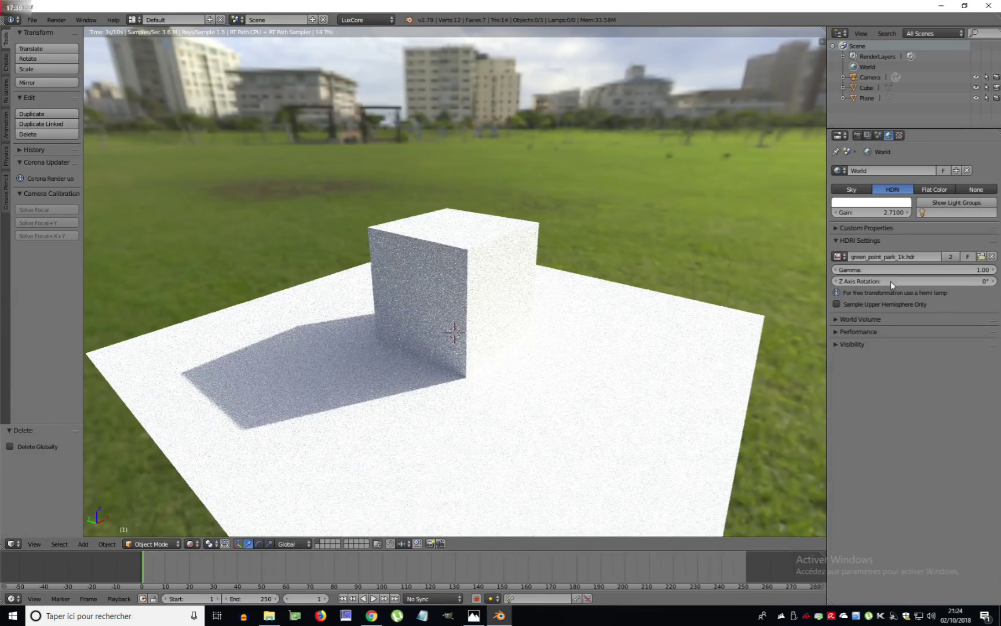
# Step: Set the HDRI's Z axis rotation to 69° and check the new shadow direction around the cube
pyautogui.moveTo(877, 279); pyautogui.dragTo(933, 281)
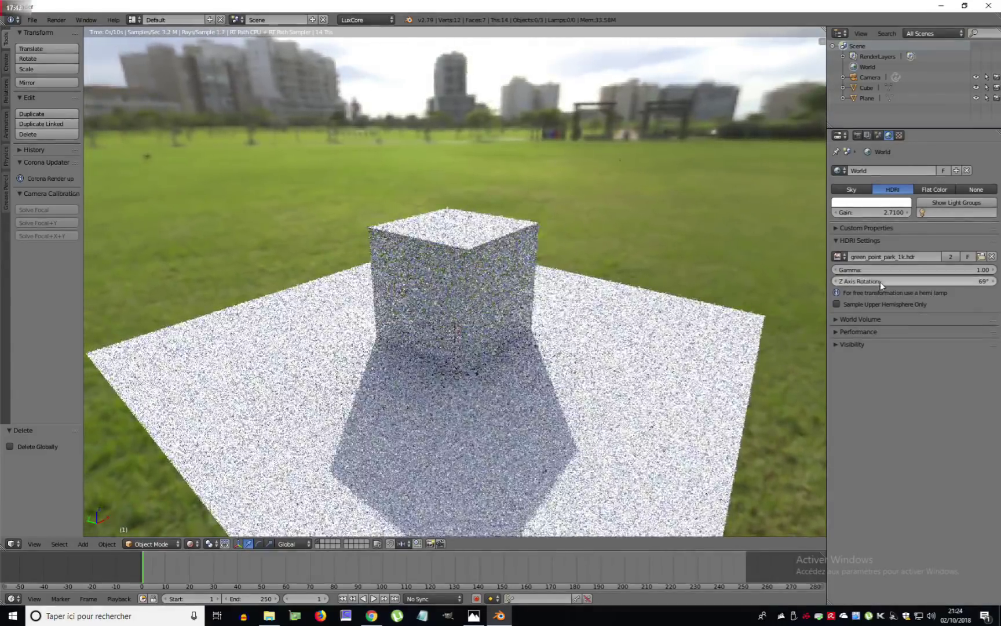
pyautogui.moveTo(649, 345); pyautogui.dragTo(711, 329, button='middle')
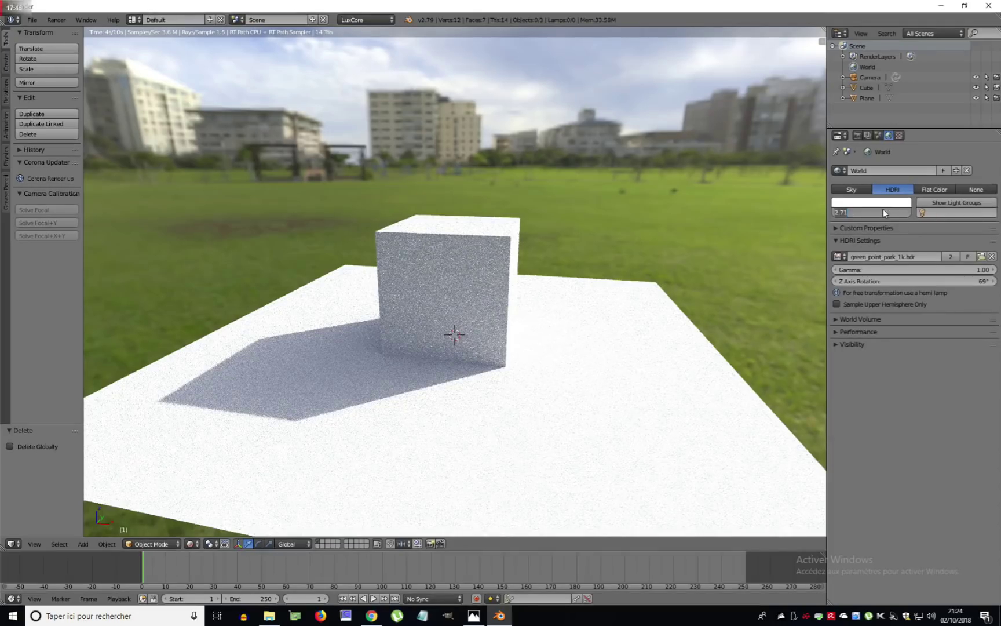
# Step: Set the HDRI world gain to 1 and keep the current Z axis rotation
pyautogui.press('Return')
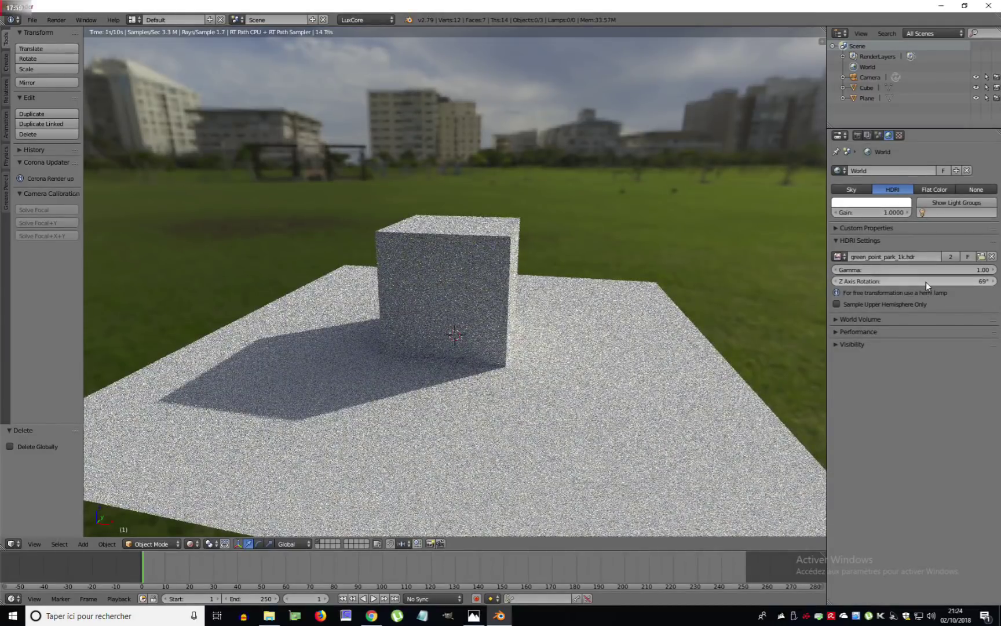
pyautogui.click(926, 281)
pyautogui.press('Return')
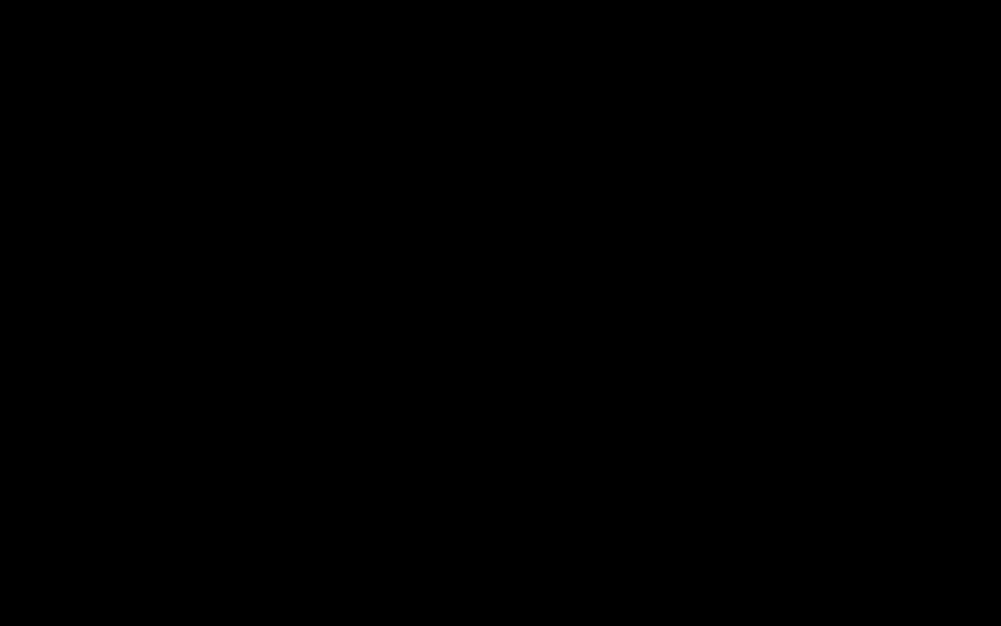
# Step: In the render settings, collapse the LuxCore device, error log and halt condition sections, and expand LuxCore Viewport Settings in an enlarged properties editor
pyautogui.click(857, 136)
pyautogui.scroll(-7, 885, 278)
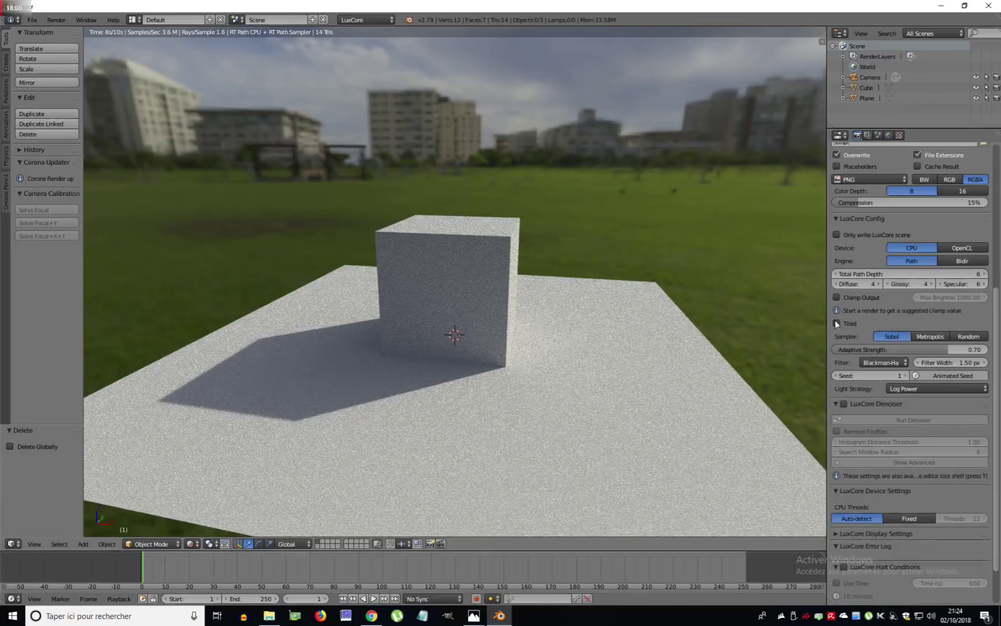
pyautogui.scroll(-2, 923, 367)
pyautogui.moveTo(750, 372); pyautogui.dragTo(887, 418, button='middle')
pyautogui.click(842, 444)
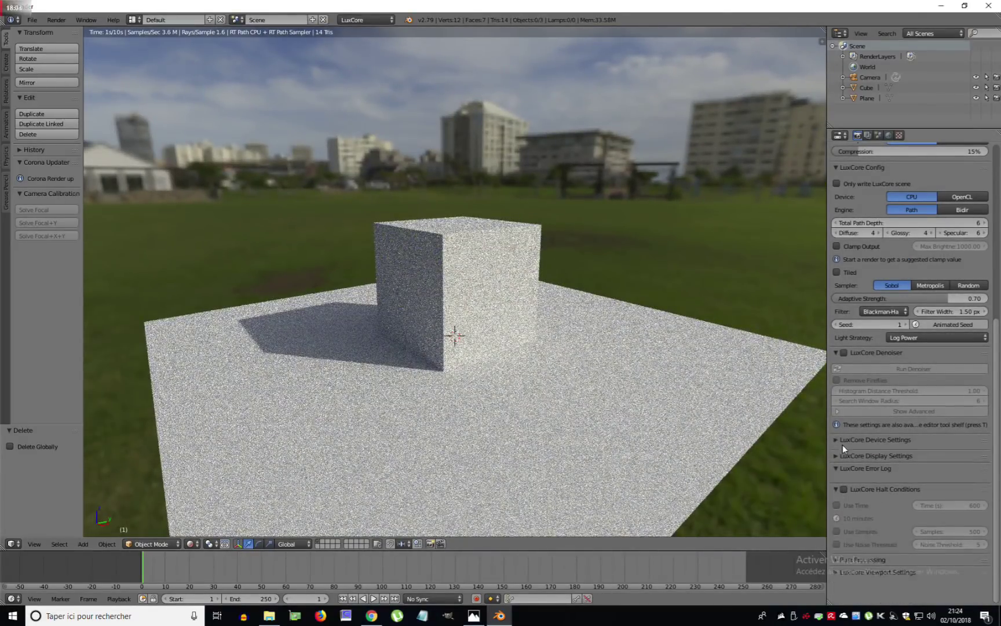
pyautogui.click(840, 466)
pyautogui.click(836, 478)
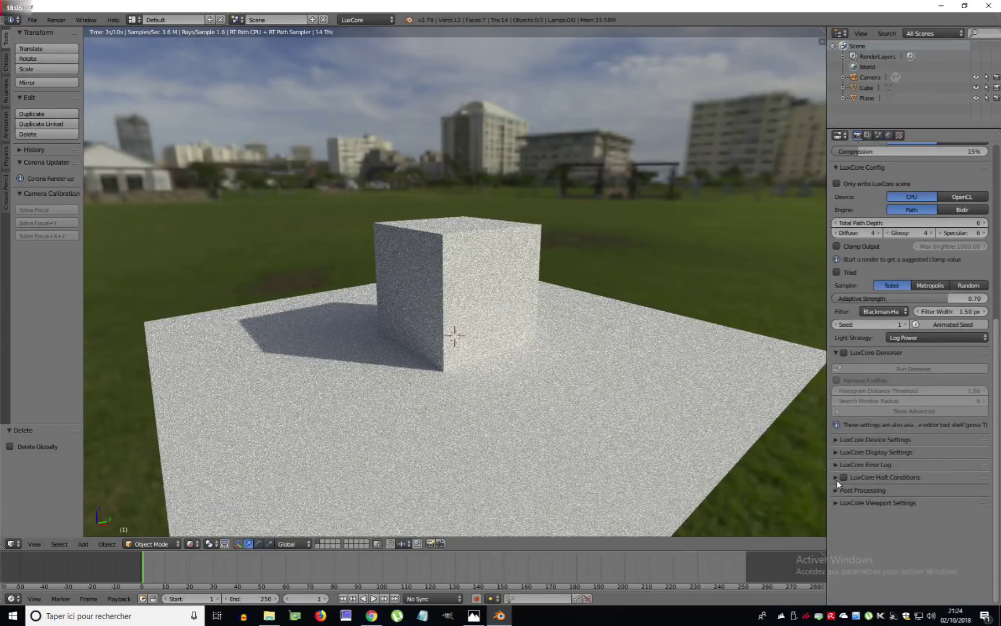
pyautogui.click(845, 501)
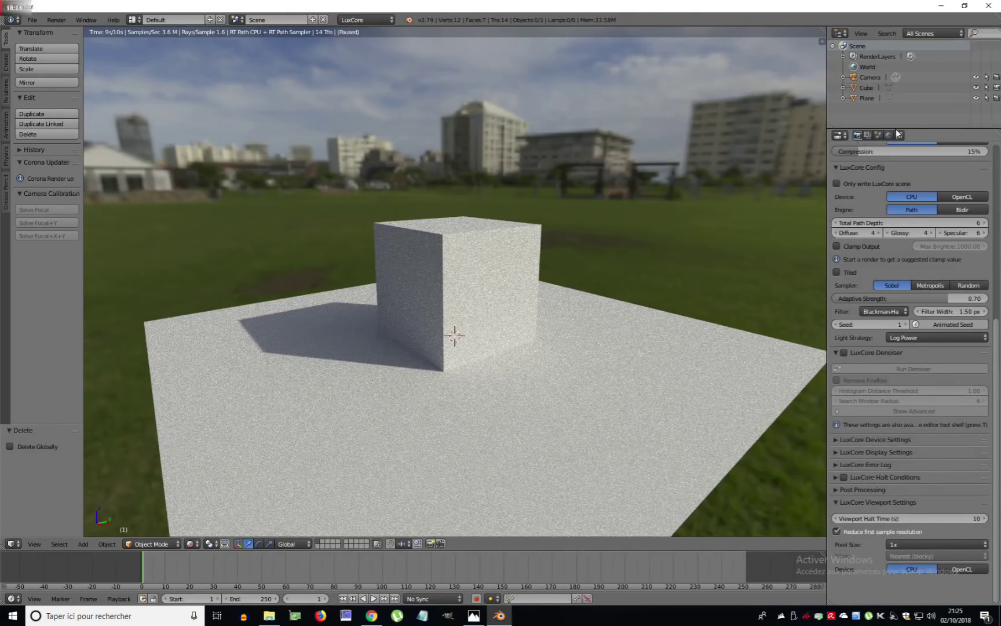
pyautogui.moveTo(897, 127); pyautogui.dragTo(897, 67)
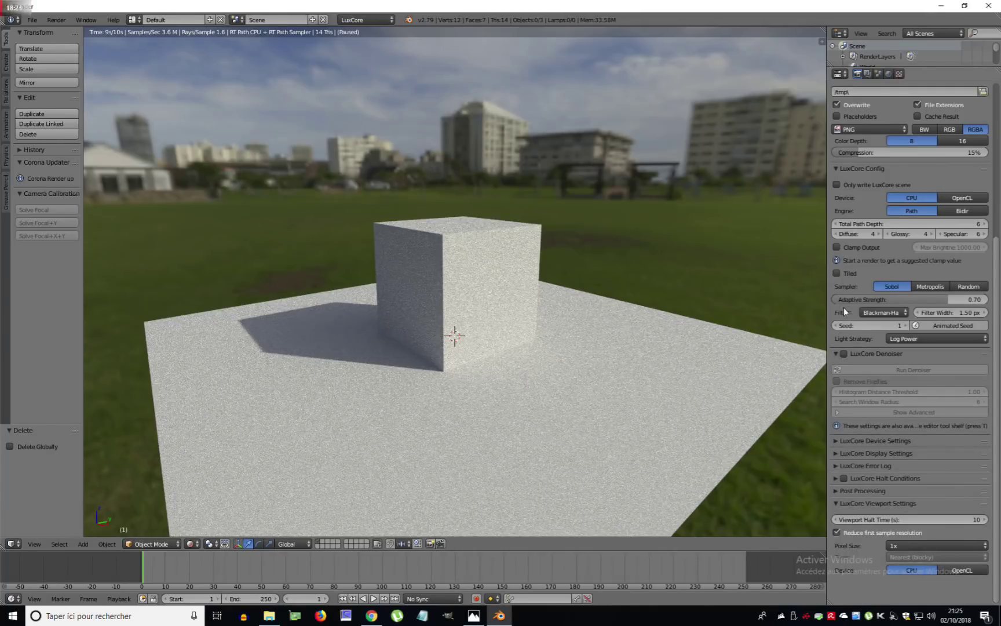
# Step: Set the viewport render device to OpenCL and check the live render of the cube from several angles
pyautogui.click(843, 168)
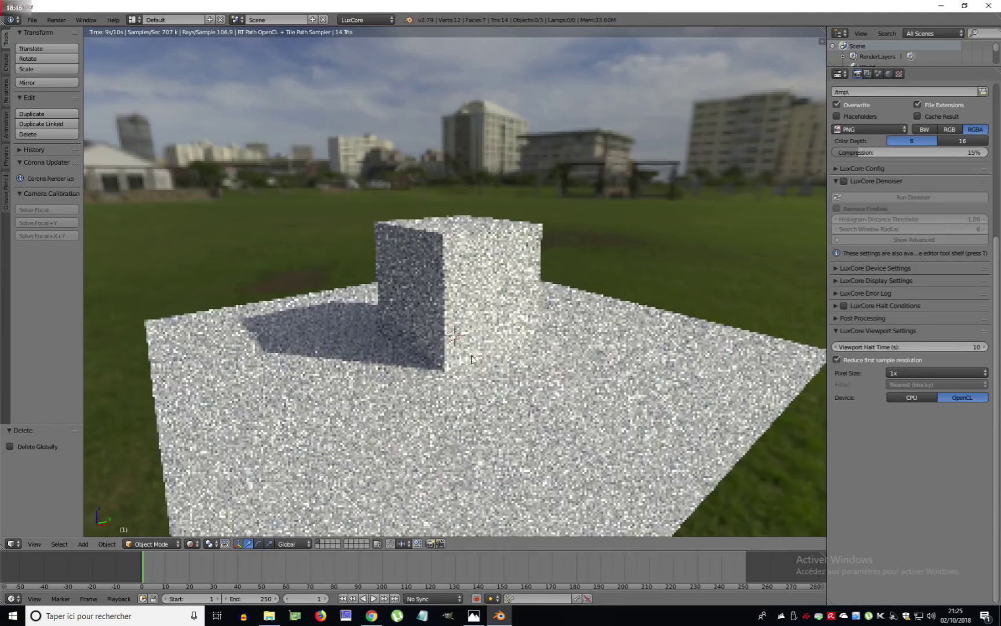
pyautogui.moveTo(480, 402); pyautogui.dragTo(504, 374, button='middle')
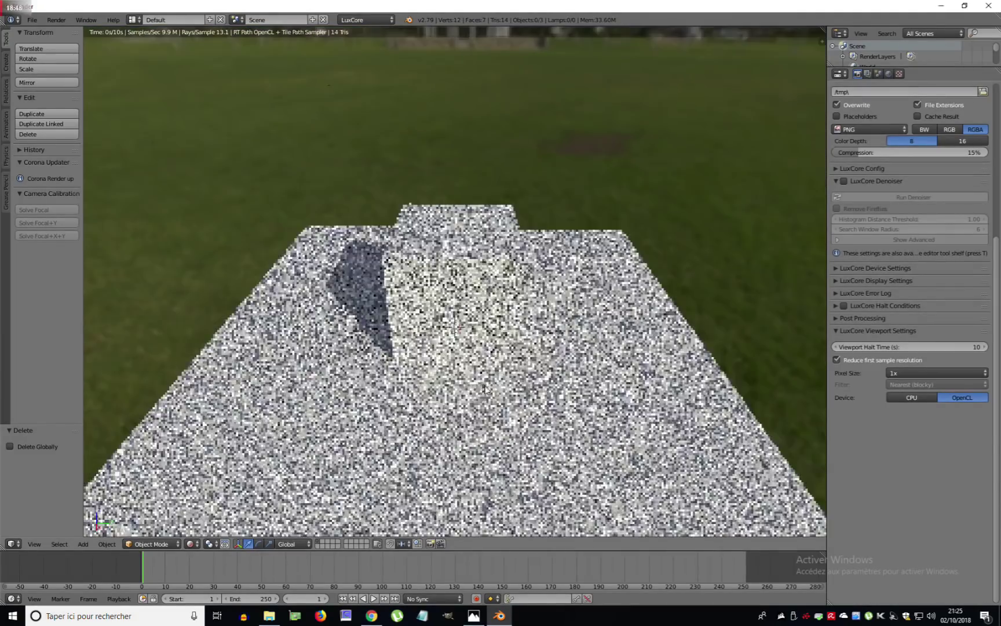
pyautogui.scroll(3, 504, 373)
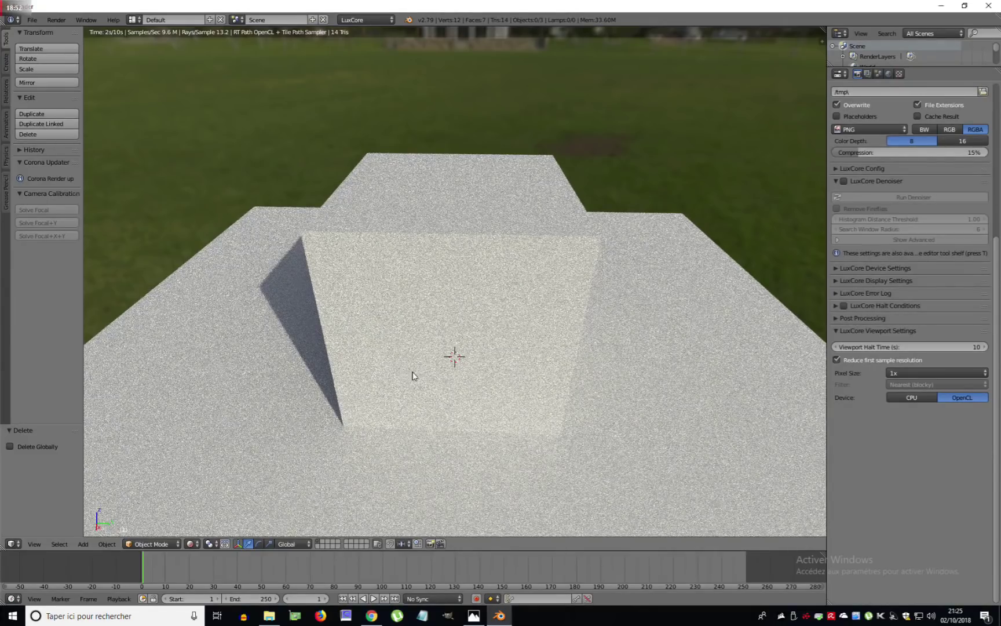
pyautogui.moveTo(402, 320); pyautogui.dragTo(455, 315, button='middle')
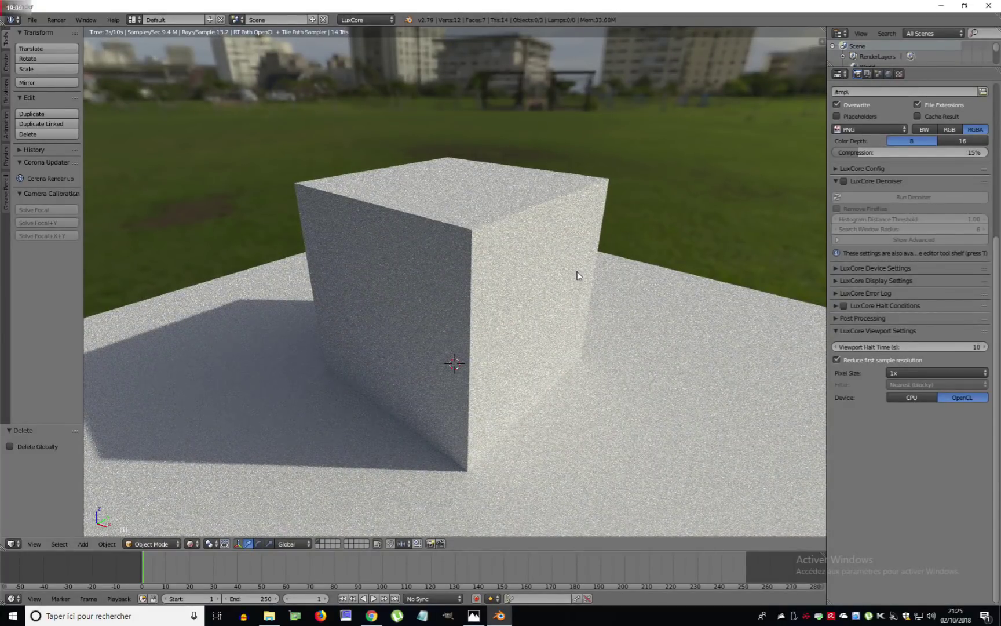
pyautogui.moveTo(617, 313); pyautogui.dragTo(562, 365, button='middle')
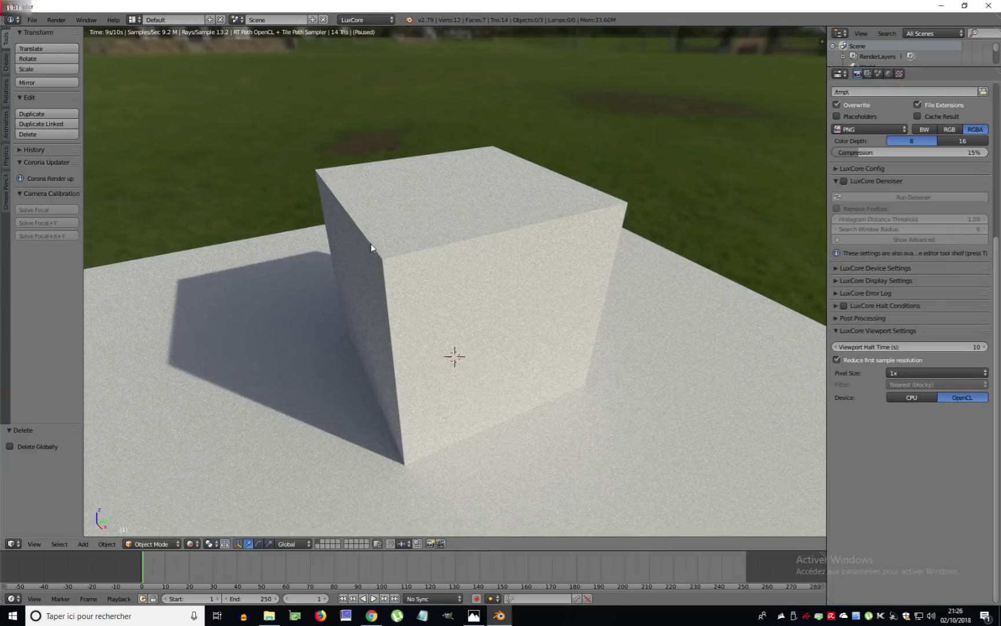
# Step: Try a viewport halt time of 5 seconds and view the cube from another angle
pyautogui.click(923, 346)
pyautogui.write('5')
pyautogui.press('Return')
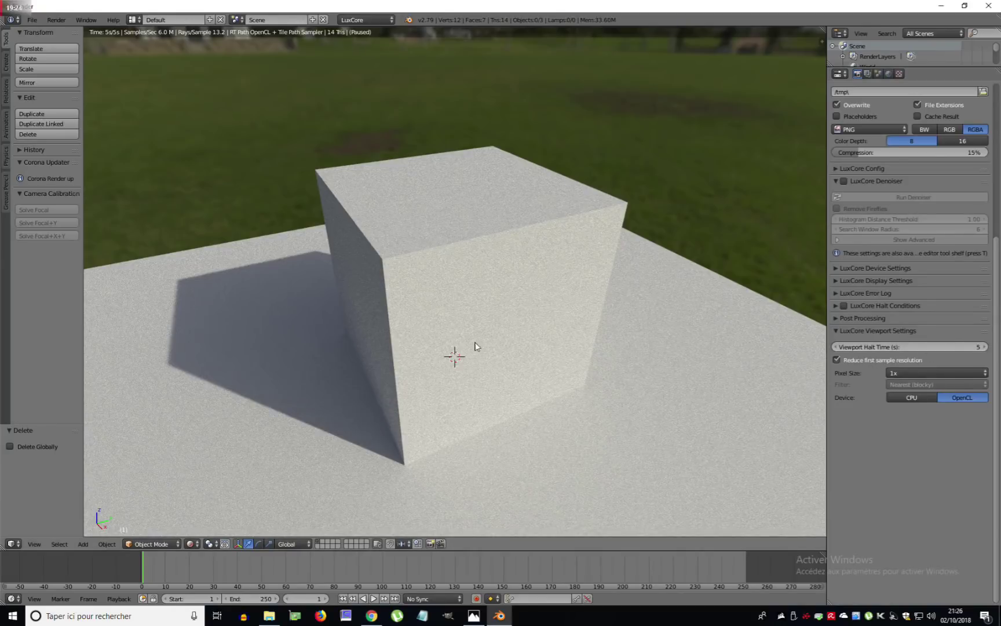
pyautogui.moveTo(595, 331); pyautogui.dragTo(513, 328, button='middle')
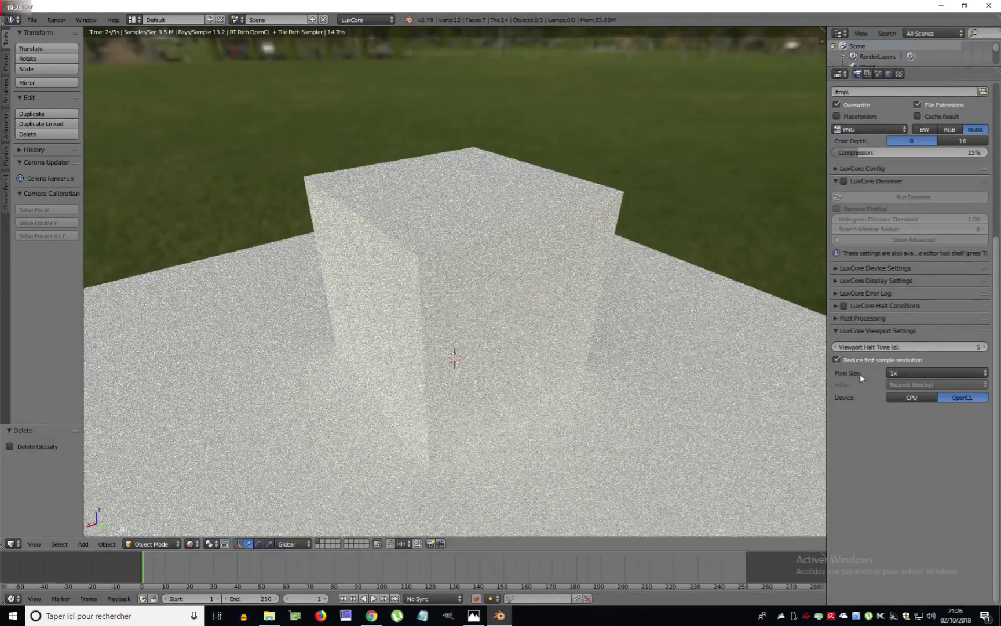
# Step: Set the viewport halt time to 60 seconds and check the render from the cube's shadow side
pyautogui.click(892, 347)
pyautogui.write('60')
pyautogui.press('Return')
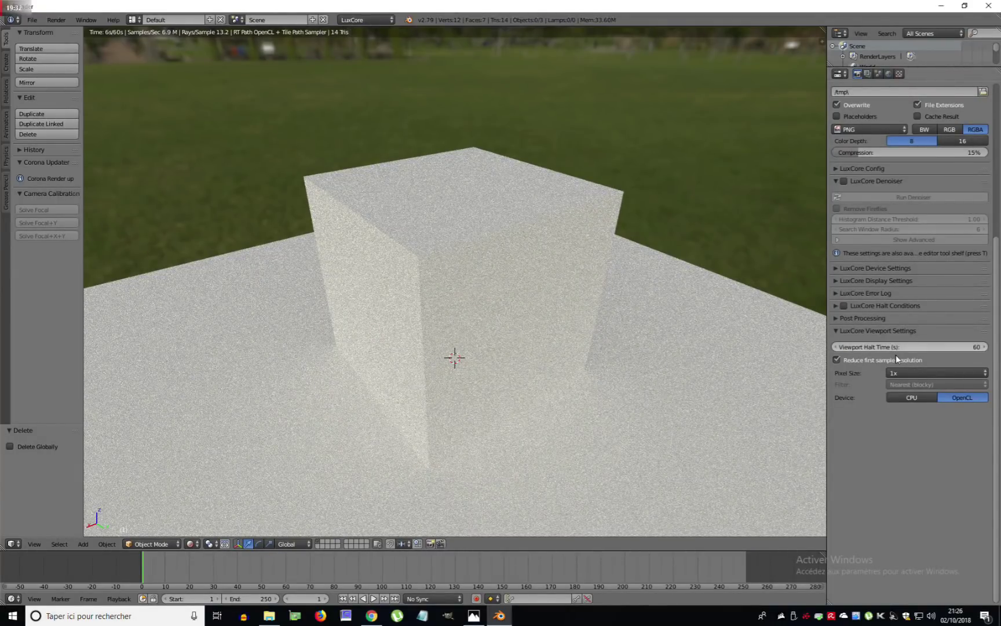
pyautogui.moveTo(512, 347); pyautogui.dragTo(164, 71, button='middle')
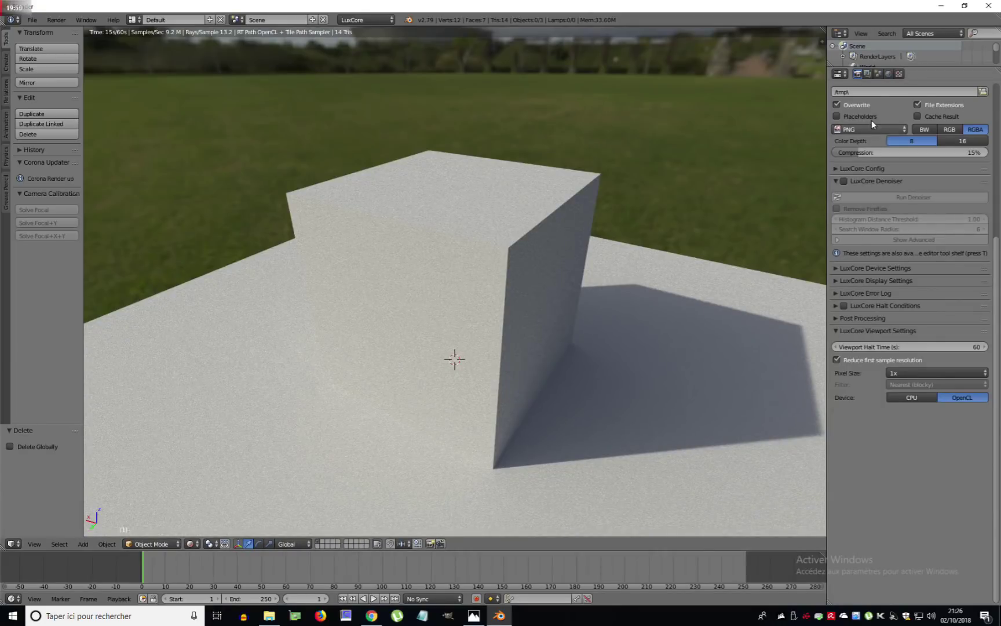
# Step: In the scene's color management, compare the Filmic and Default view transforms on the cube, ending with Filmic
pyautogui.scroll(2, 872, 120)
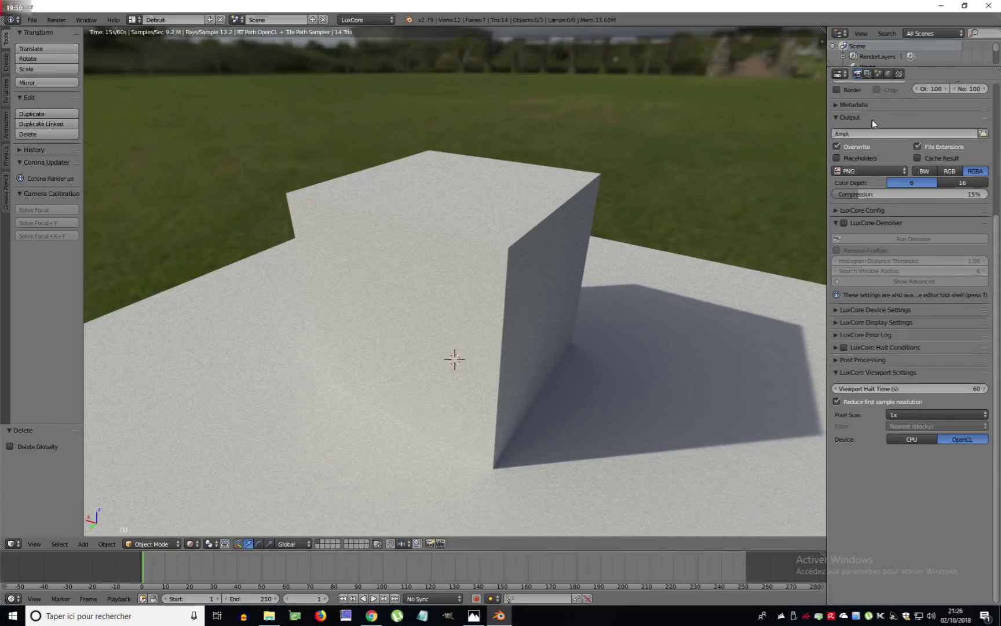
pyautogui.click(878, 74)
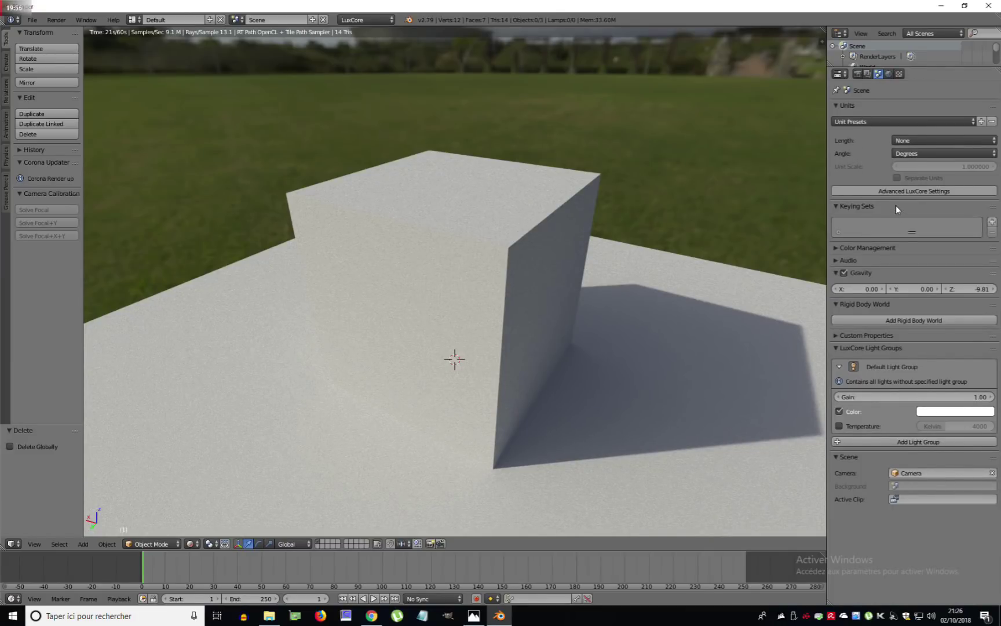
pyautogui.click(859, 248)
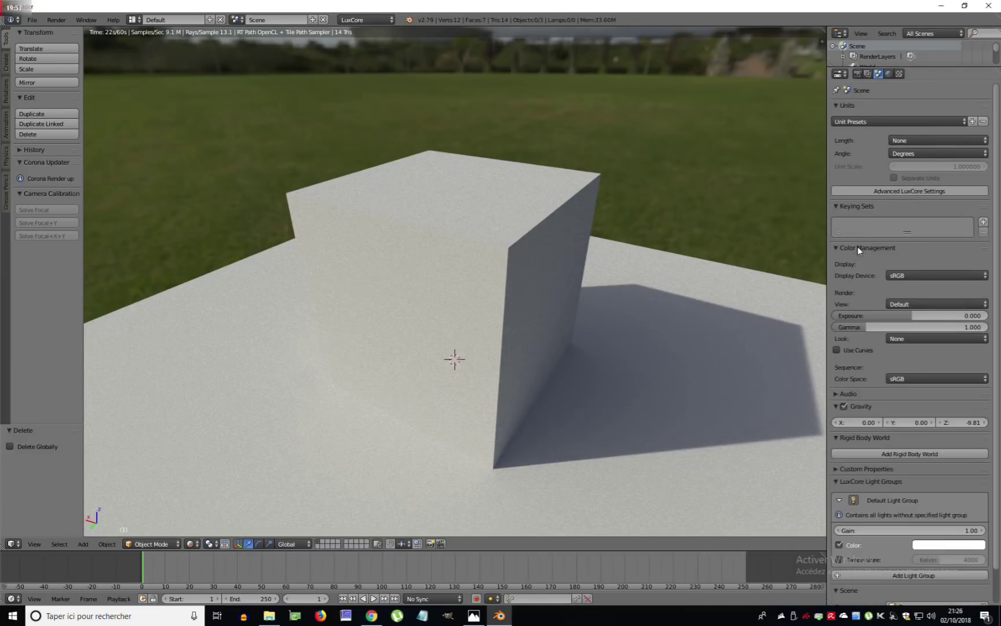
pyautogui.click(908, 302)
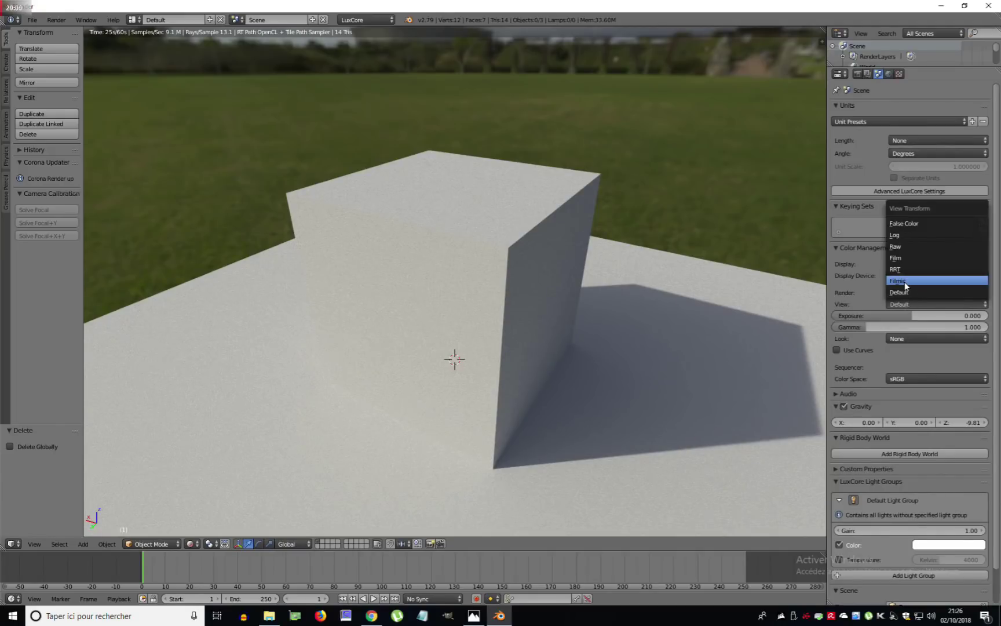
pyautogui.click(905, 281)
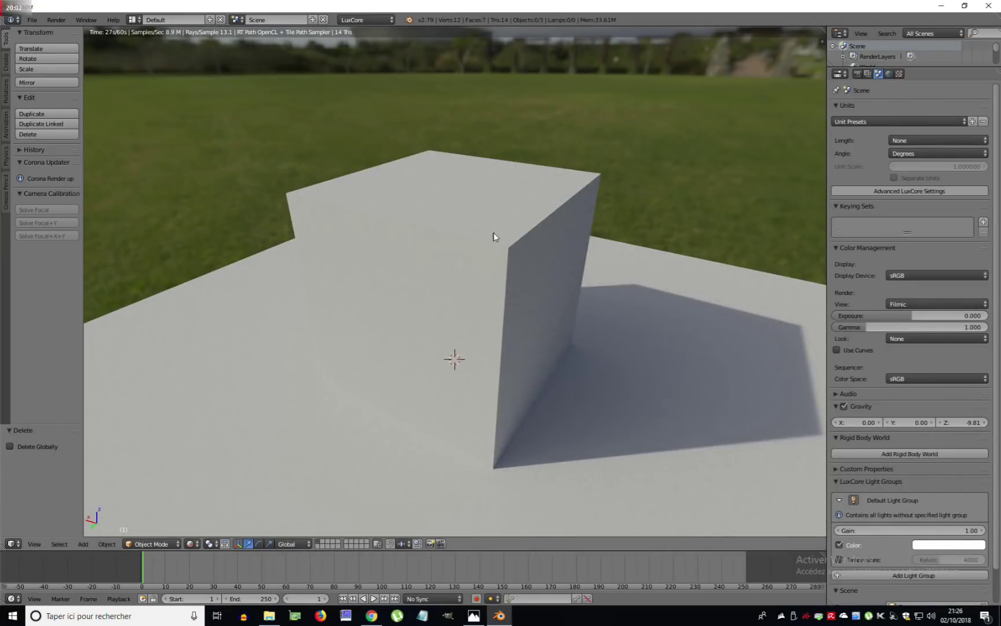
pyautogui.click(907, 300)
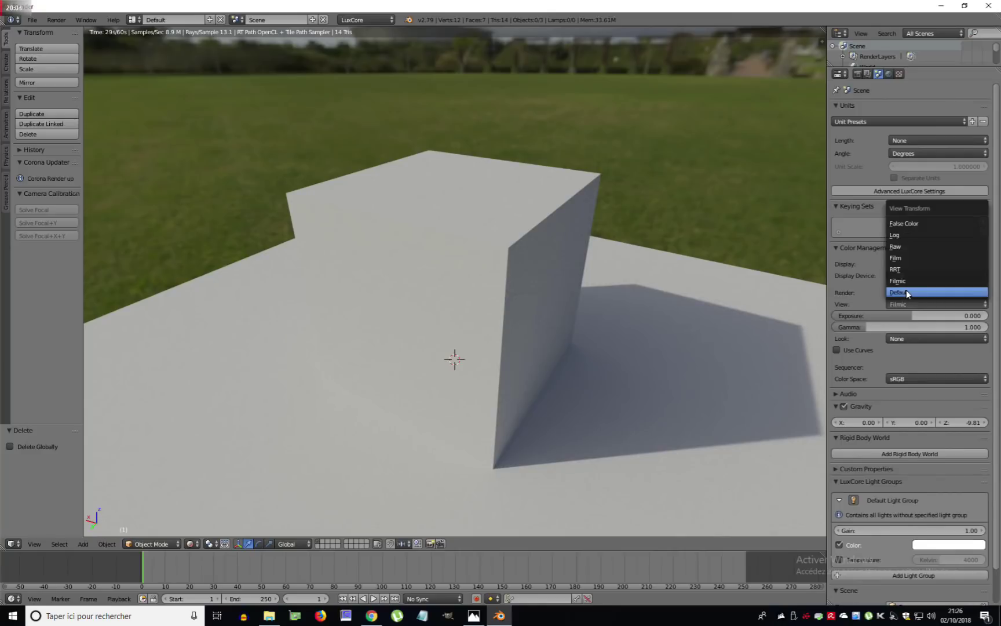
pyautogui.click(907, 291)
pyautogui.click(910, 302)
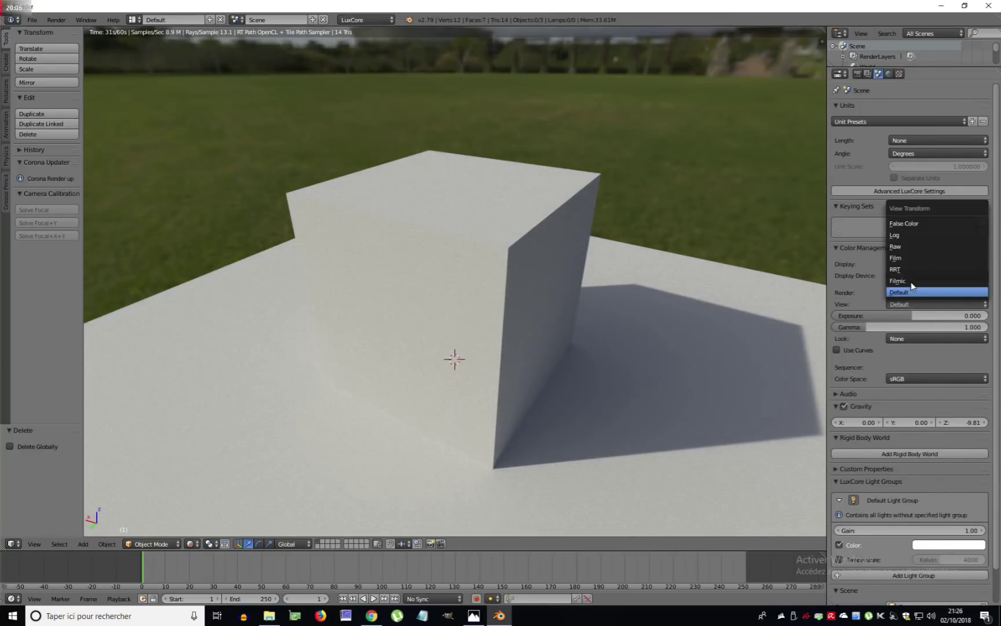
pyautogui.click(910, 281)
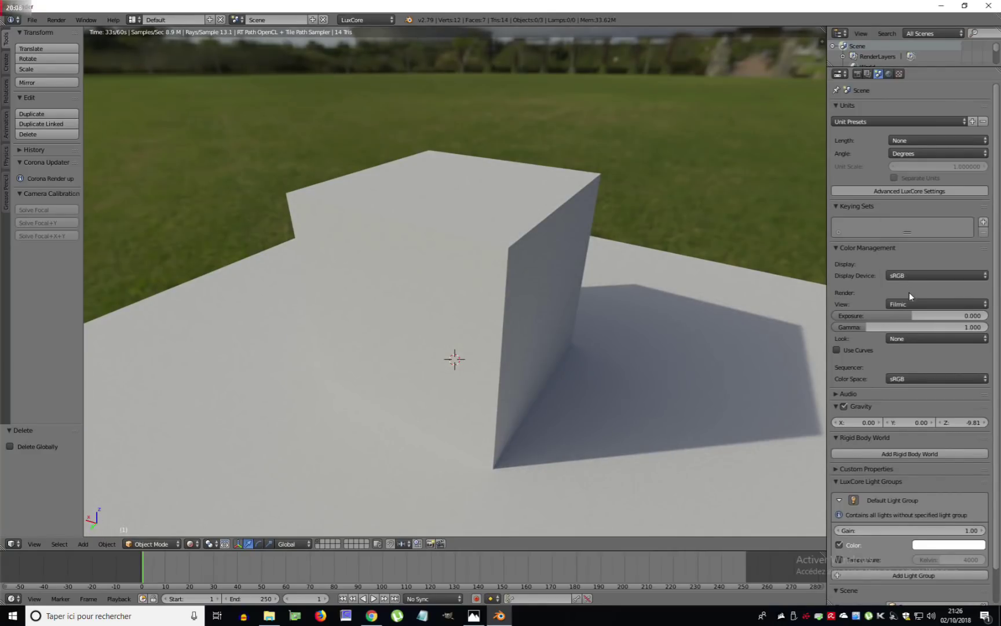
# Step: Try a color management gamma of 1.103 and enable curves, lifting the combined curve's midpoint to about 0.64
pyautogui.moveTo(912, 326)
pyautogui.mouseDown()
pyautogui.moveTo(949, 326)
pyautogui.moveTo(924, 327)
pyautogui.mouseUp()
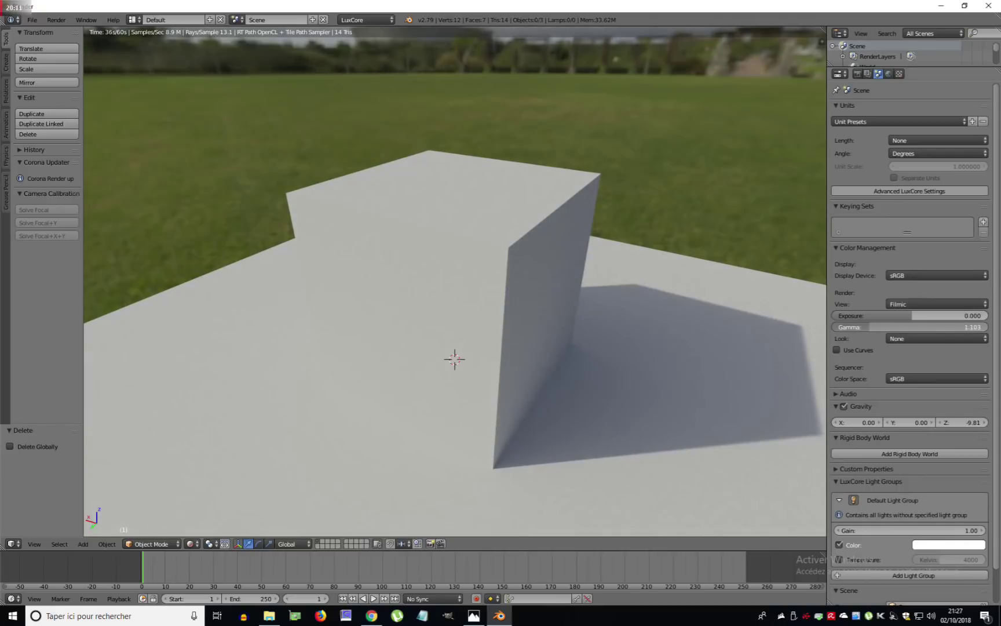
pyautogui.click(836, 350)
pyautogui.moveTo(911, 407); pyautogui.dragTo(910, 402)
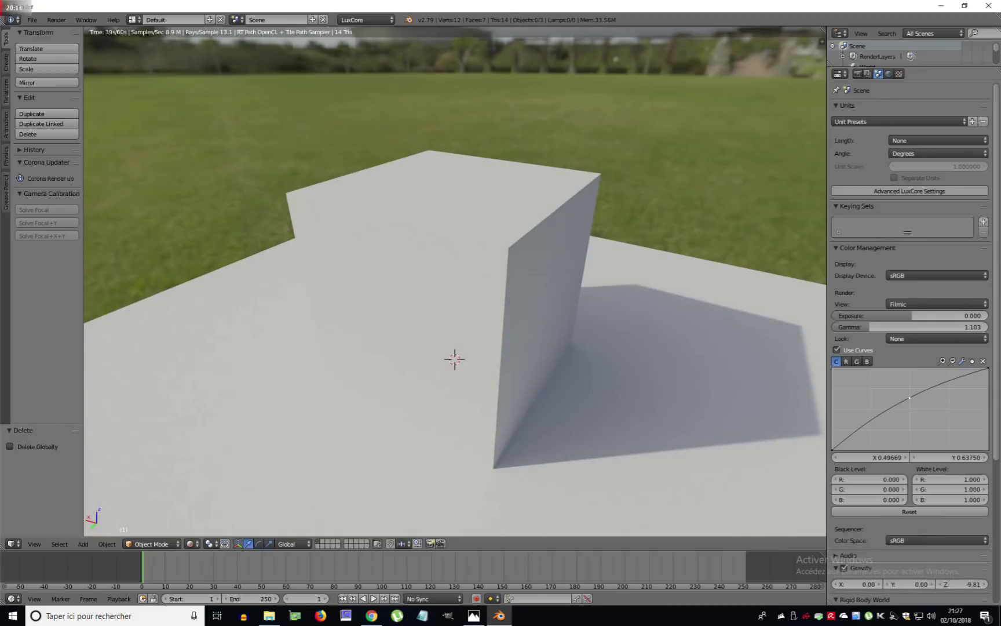
pyautogui.moveTo(887, 483)
pyautogui.mouseDown()
pyautogui.moveTo(898, 484)
pyautogui.moveTo(884, 482)
pyautogui.mouseUp()
# Step: Reset and disable the color management curves, and set the gamma to 1
pyautogui.click(899, 513)
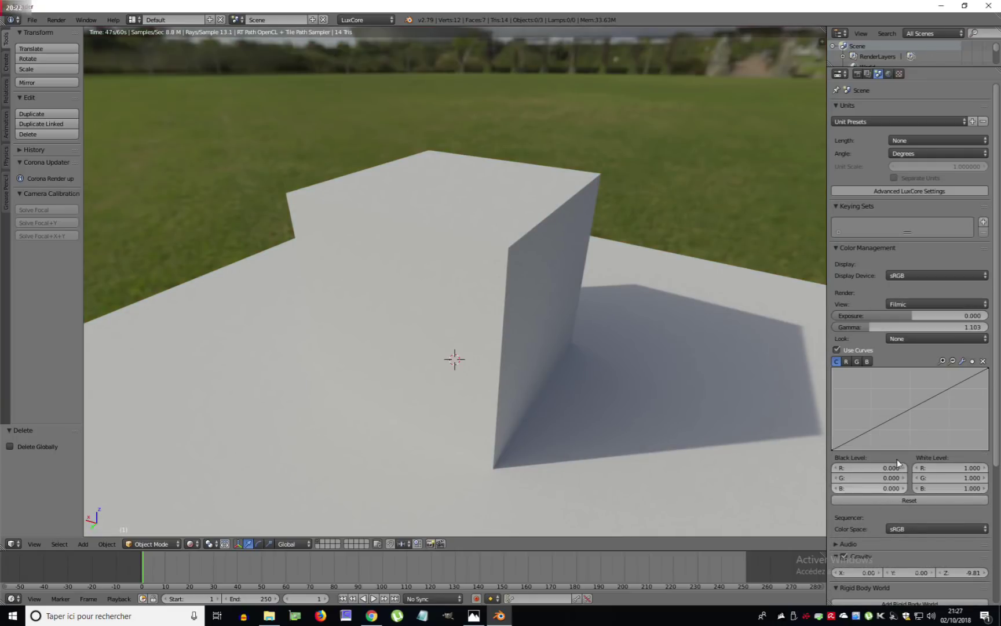
pyautogui.click(836, 349)
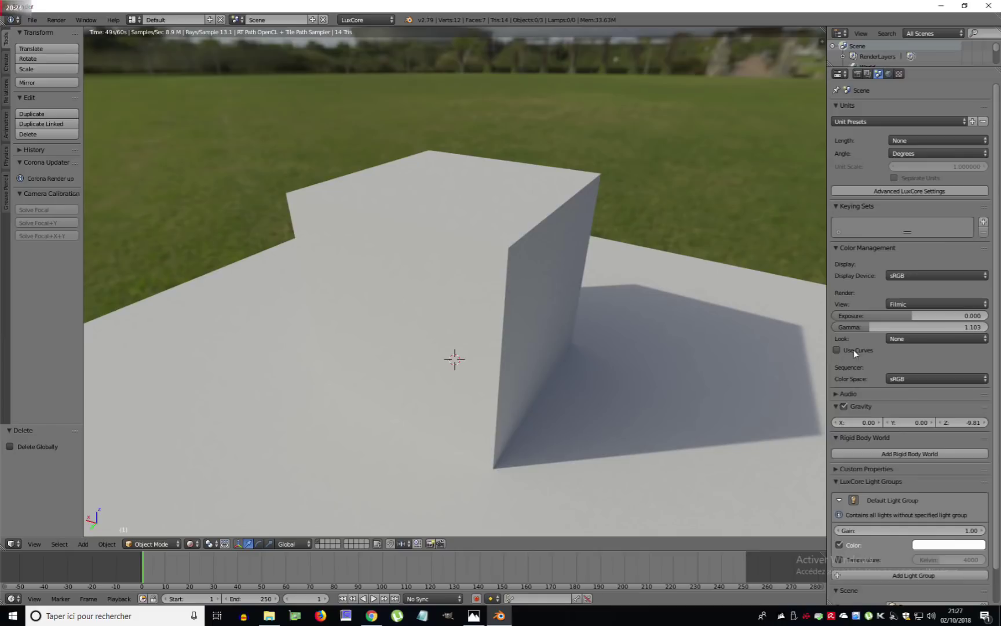
pyautogui.click(932, 326)
pyautogui.write('1')
pyautogui.press('Return')
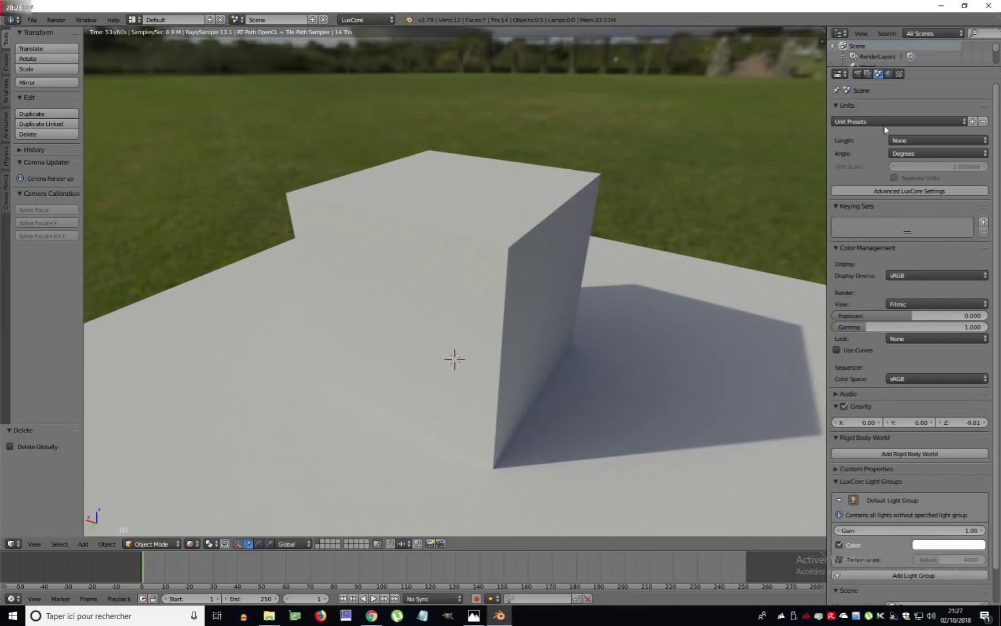
# Step: Return to the render settings, view the whole cube and plane again, and collapse the LuxCore Denoiser section
pyautogui.click(857, 74)
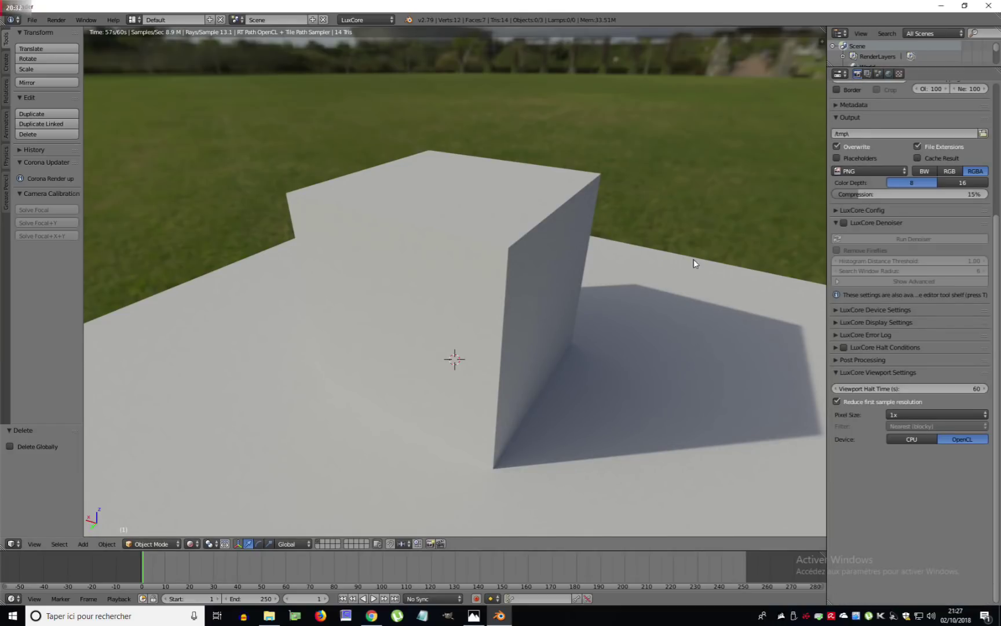
pyautogui.moveTo(681, 270); pyautogui.dragTo(720, 284, button='middle')
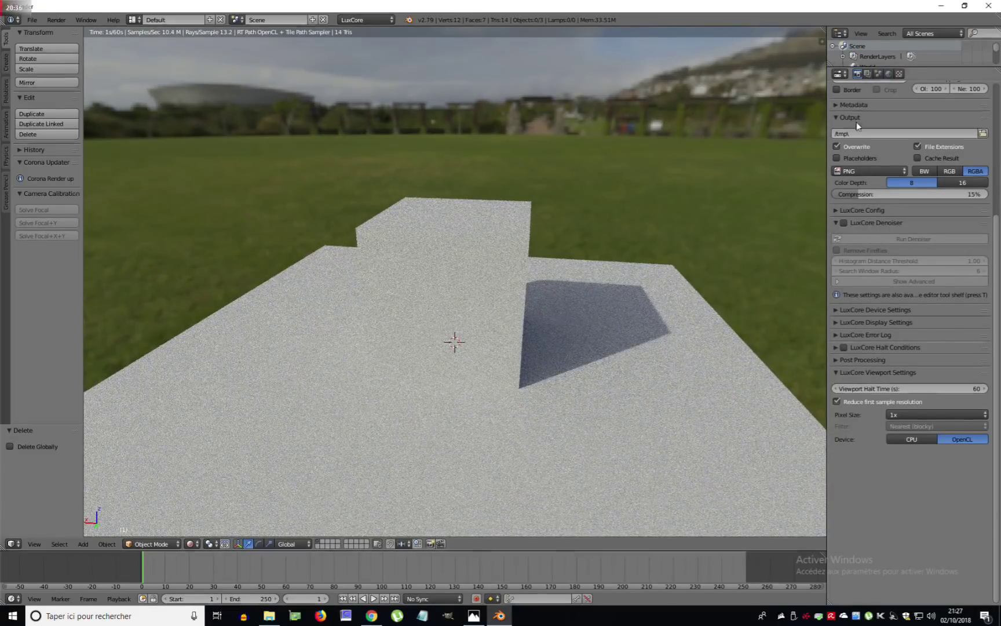
pyautogui.click(840, 309)
pyautogui.click(845, 311)
pyautogui.click(835, 222)
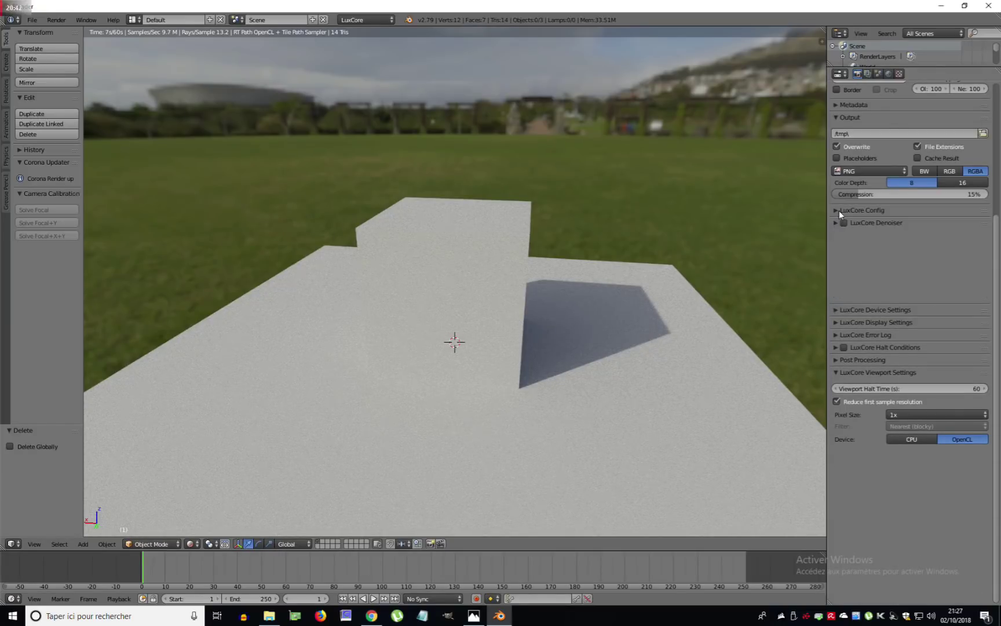
# Step: Set the final render device to OpenCL in LuxCore Config and expand the LuxCore device settings to show the GPU devices
pyautogui.click(839, 210)
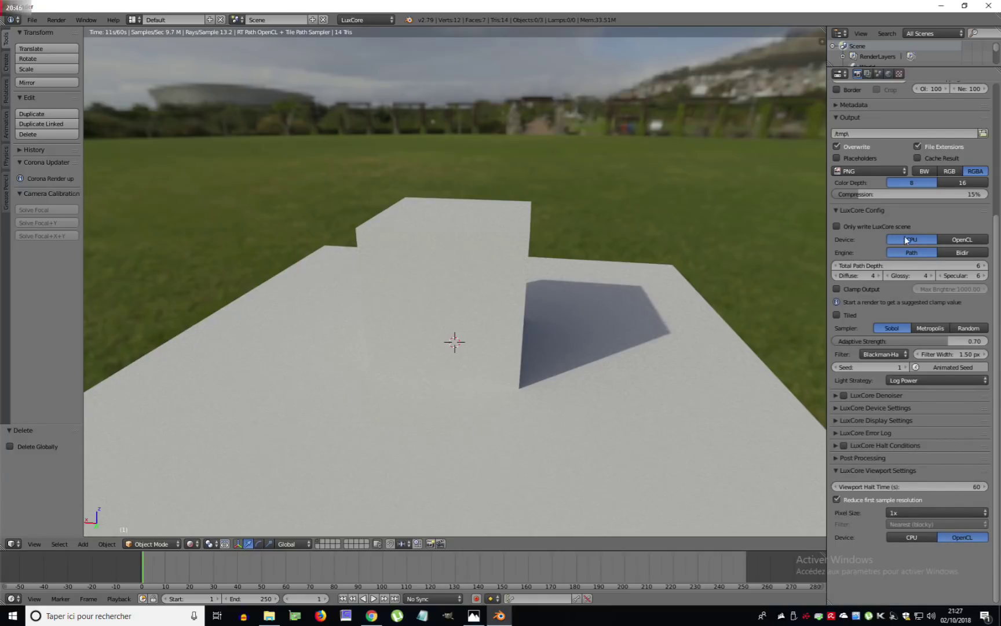
pyautogui.click(955, 240)
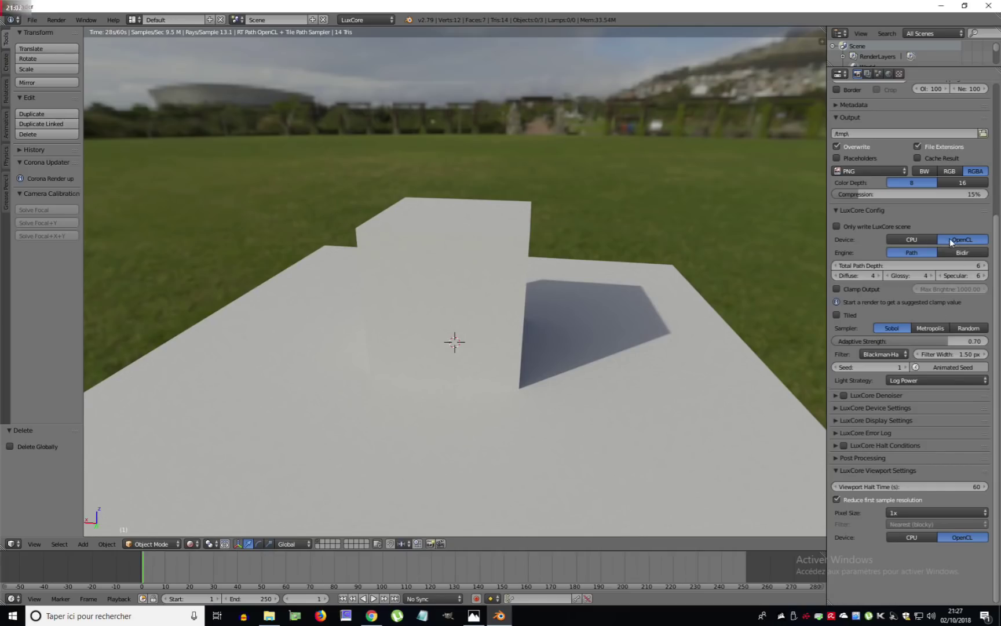
pyautogui.click(846, 407)
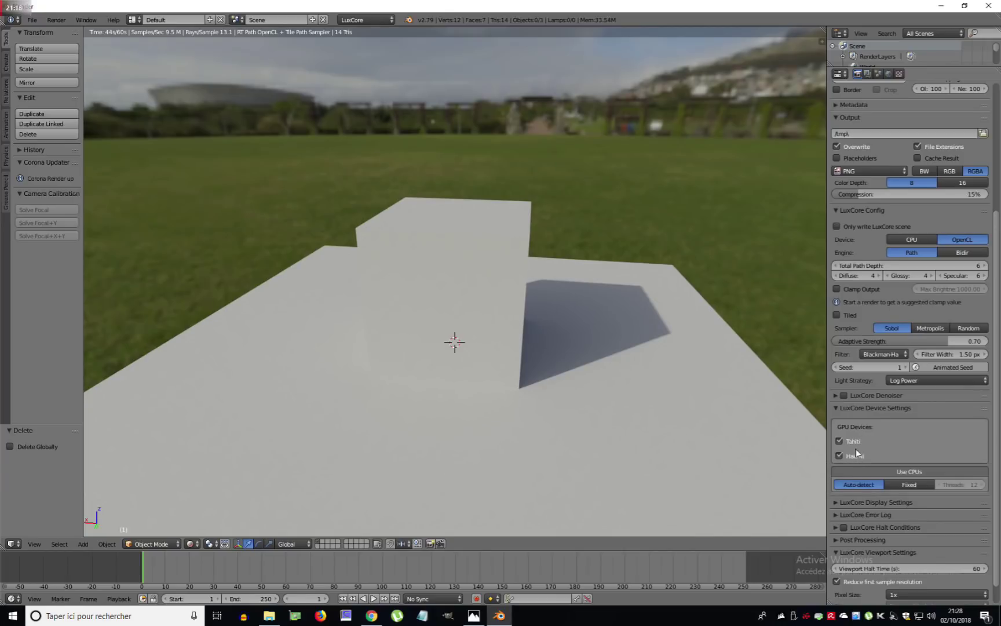
# Step: Turn Use CPUs off and back on in the LuxCore device settings, leave the rendered viewport and render the final image
pyautogui.click(902, 470)
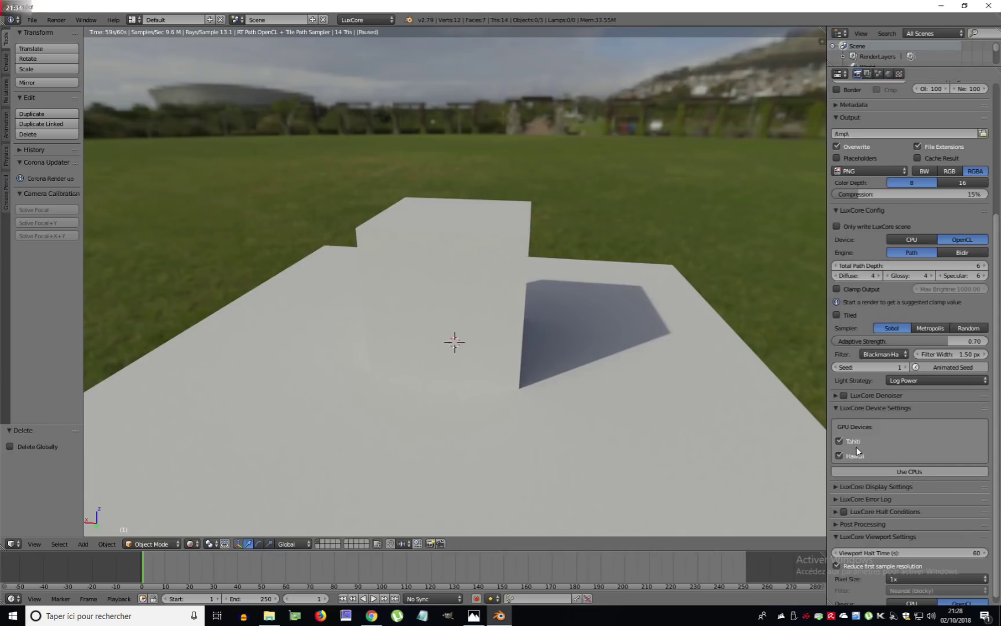
pyautogui.click(901, 469)
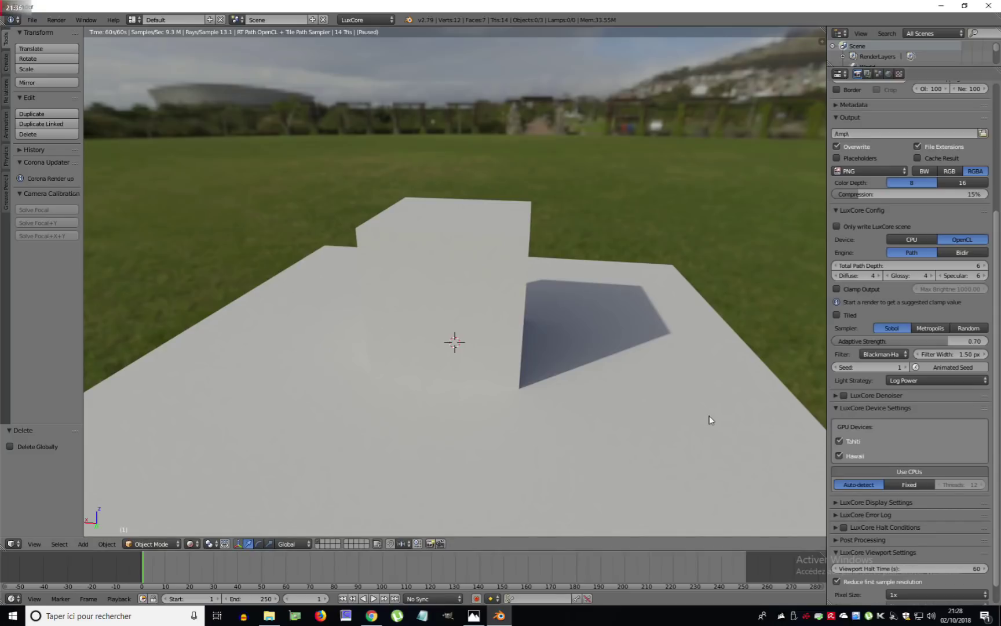
pyautogui.press('z')
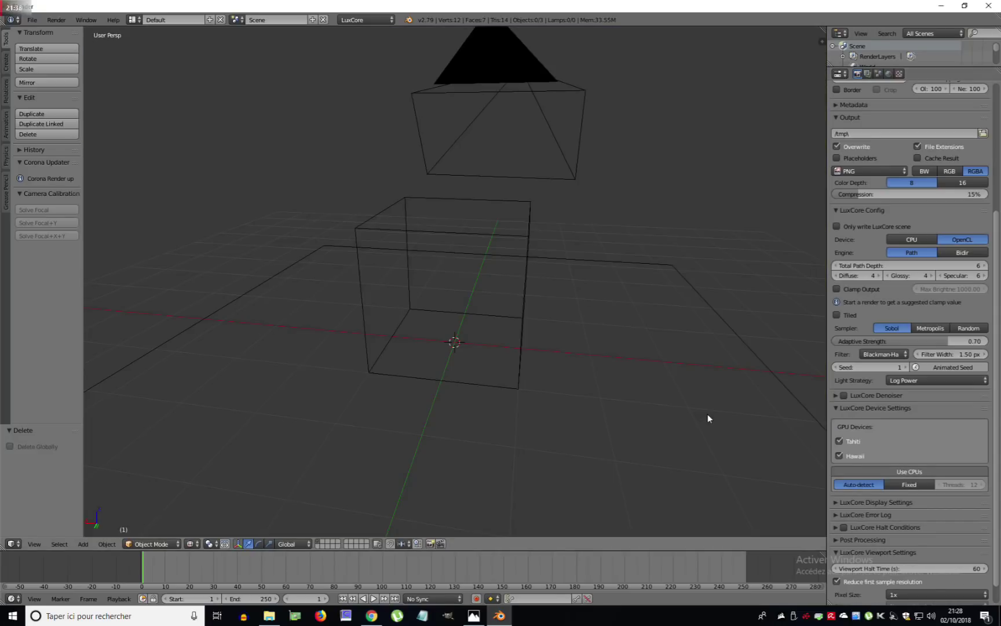
pyautogui.press('F12')
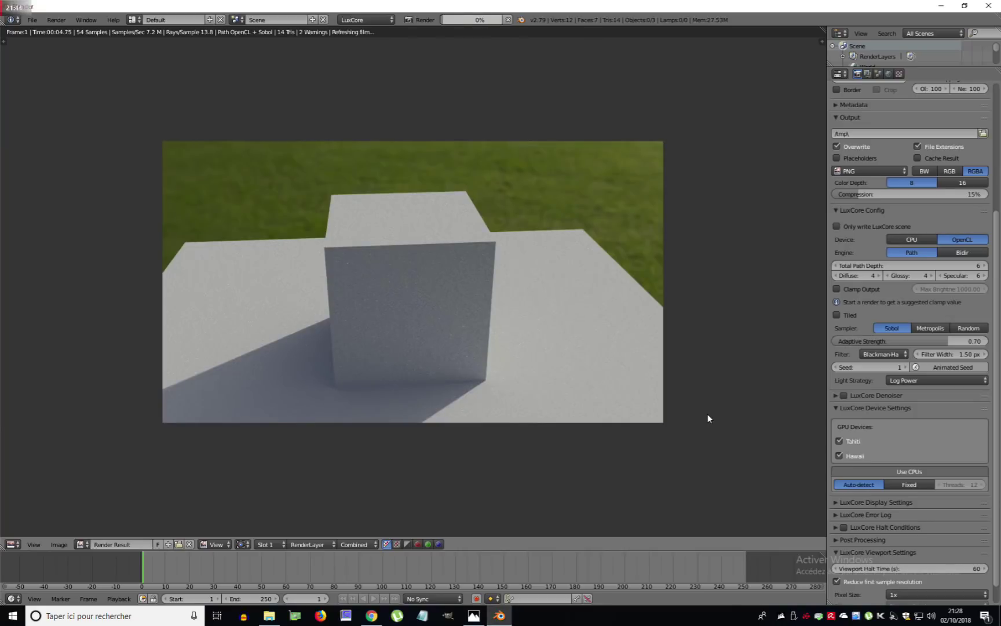
# Step: Switch to Windows Task Manager to examine processor and GPU usage during the render, and minimise it again
pyautogui.rightClick(551, 615)
pyautogui.click(572, 566)
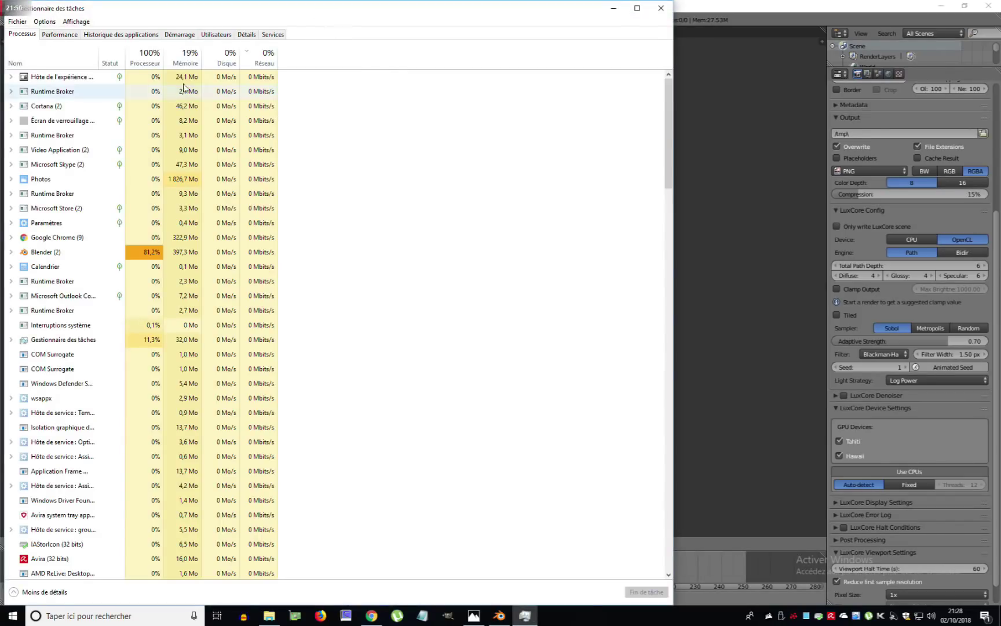
pyautogui.click(66, 36)
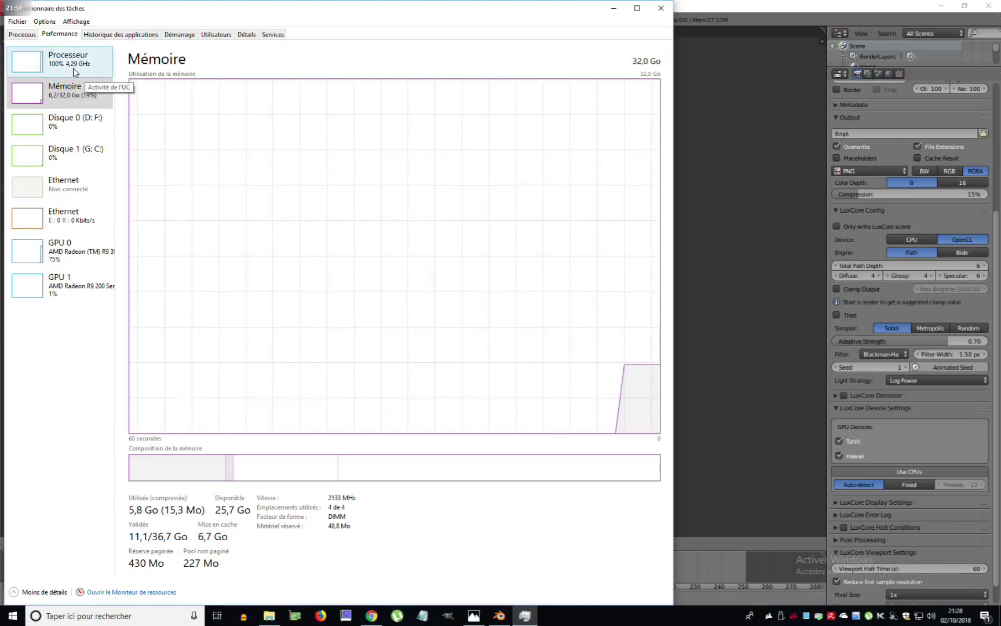
pyautogui.click(611, 10)
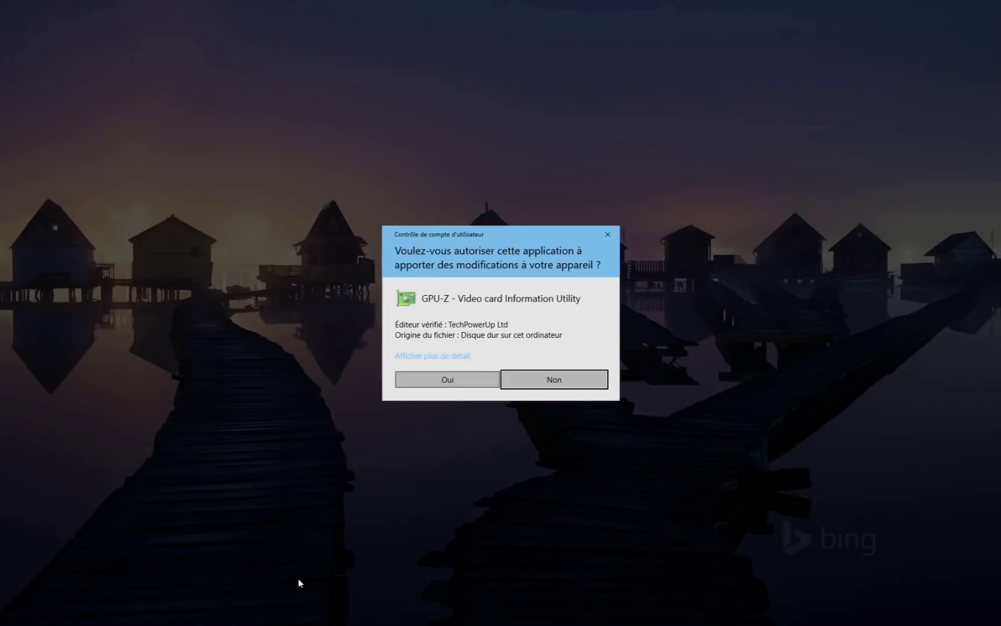
# Step: Launch GPU-Z, check the sensor readings of the R9 390 Series and R9 200 Series cards, and close it
pyautogui.click(479, 384)
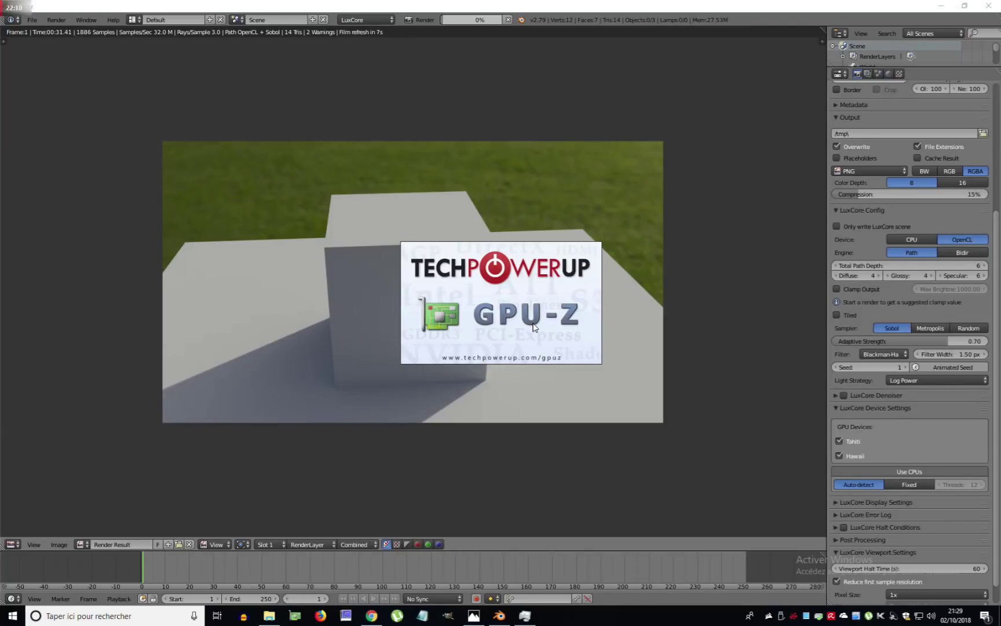
pyautogui.click(827, 209)
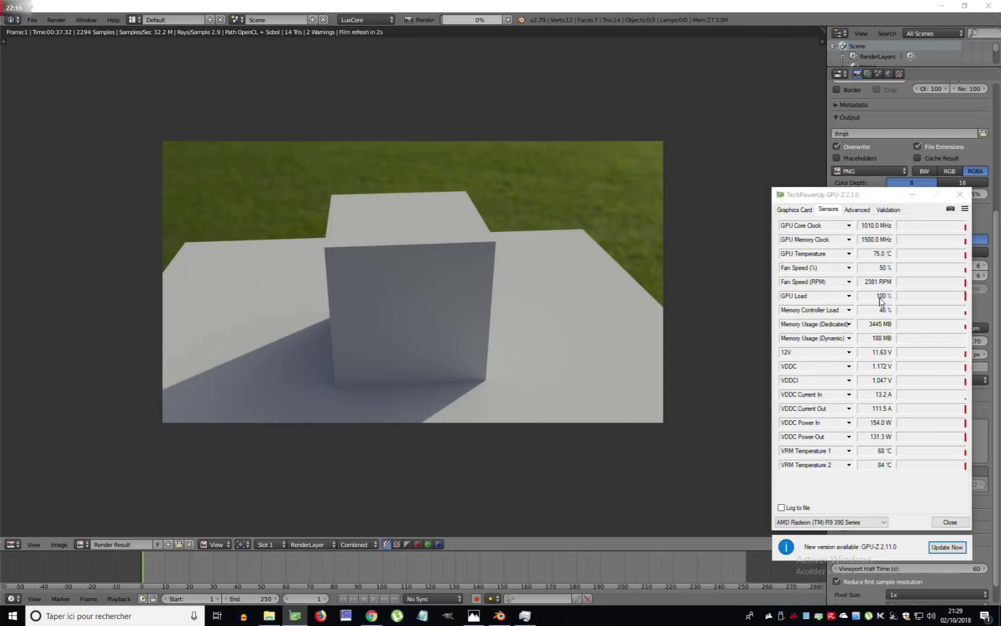
pyautogui.click(846, 521)
pyautogui.click(843, 539)
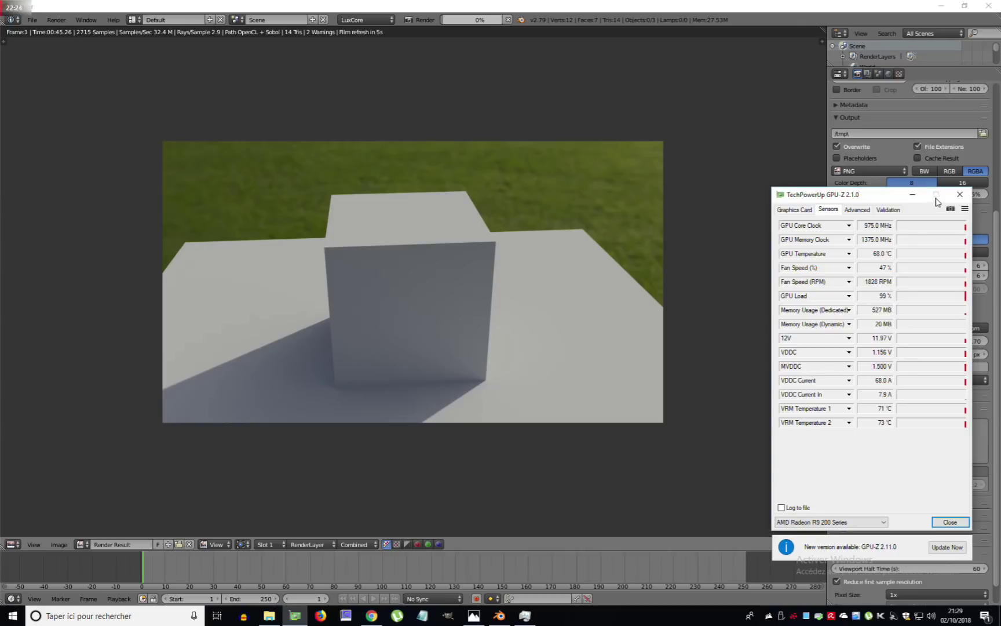
pyautogui.click(960, 194)
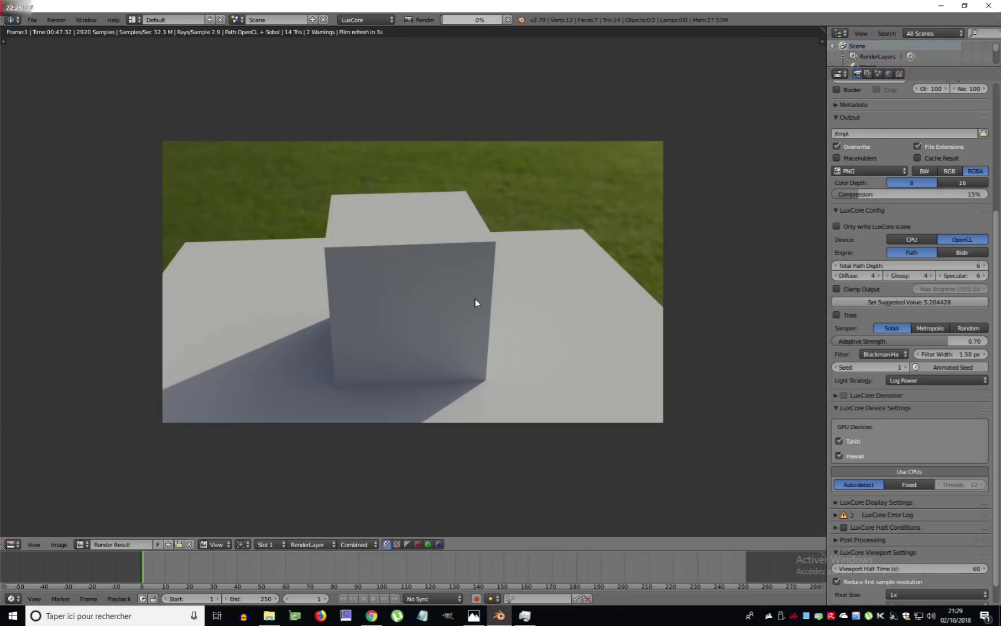
# Step: Stop the render, enable Clamp Output and apply the suggested maximum brightness of 5.204428
pyautogui.press('Escape')
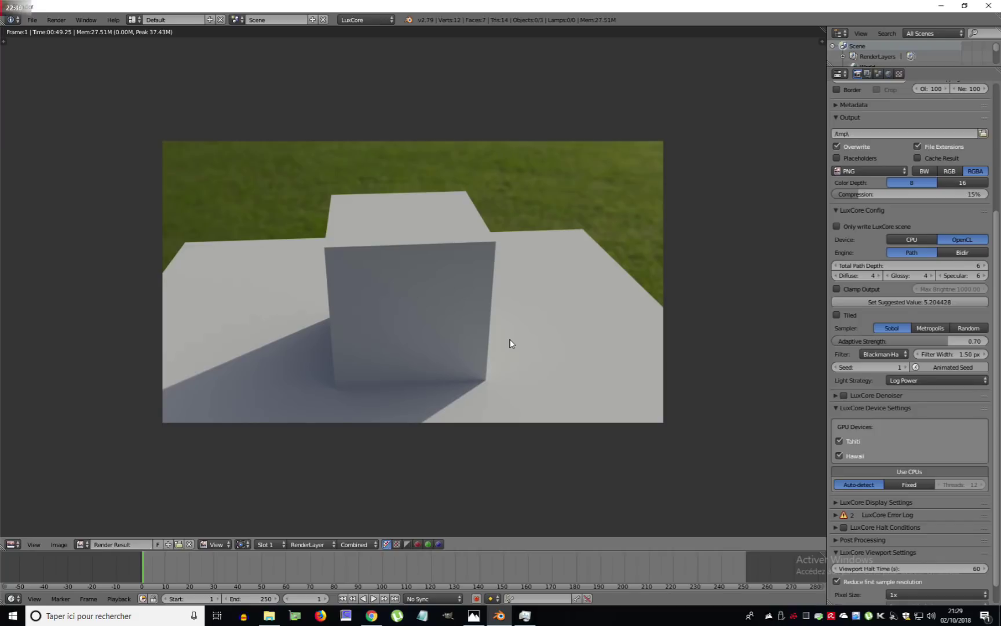
pyautogui.click(836, 289)
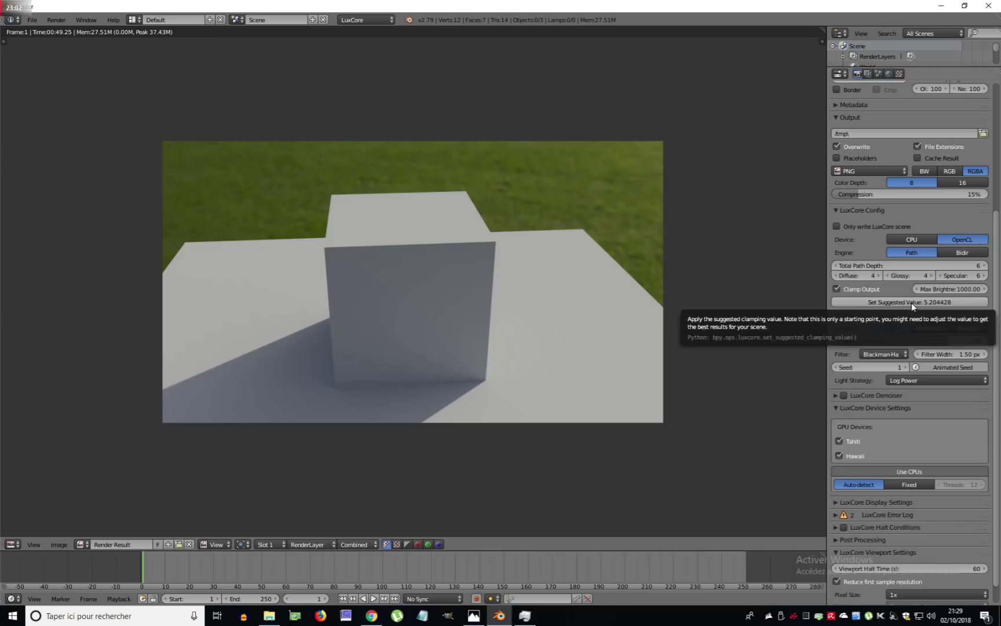
pyautogui.click(911, 302)
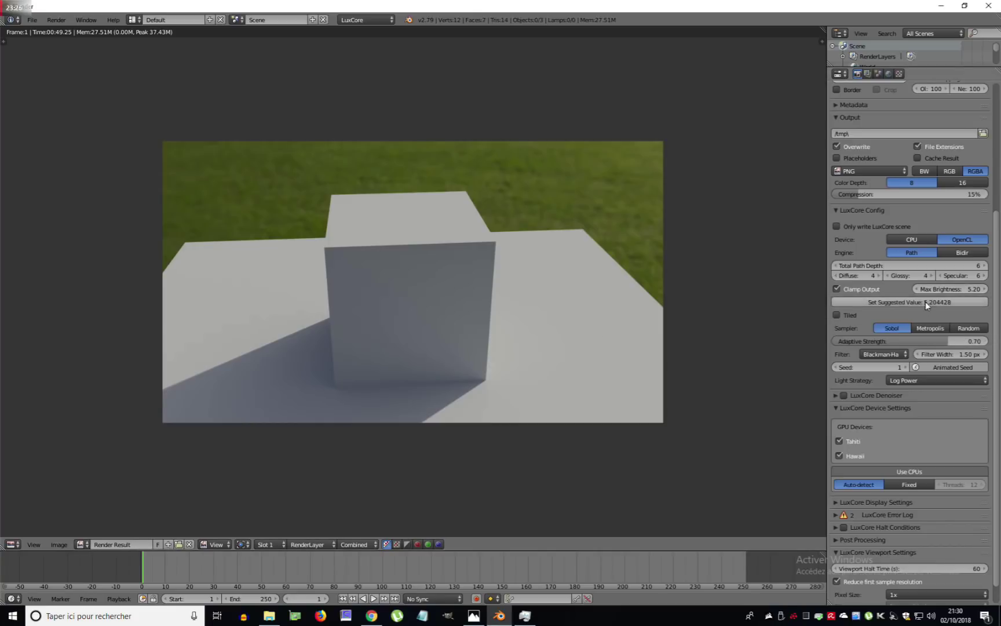
pyautogui.click(945, 288)
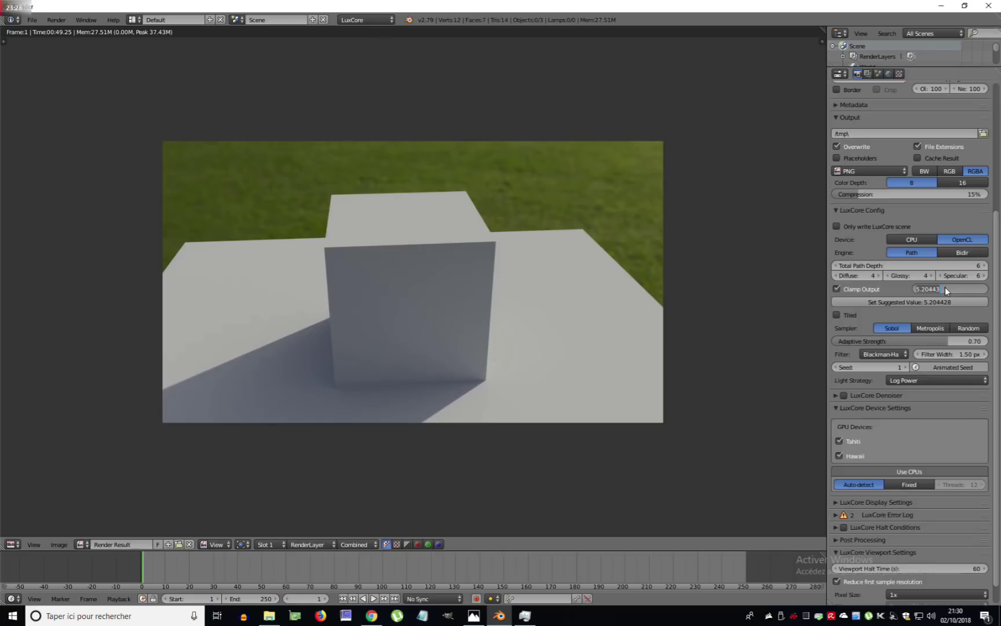
pyautogui.press('Return')
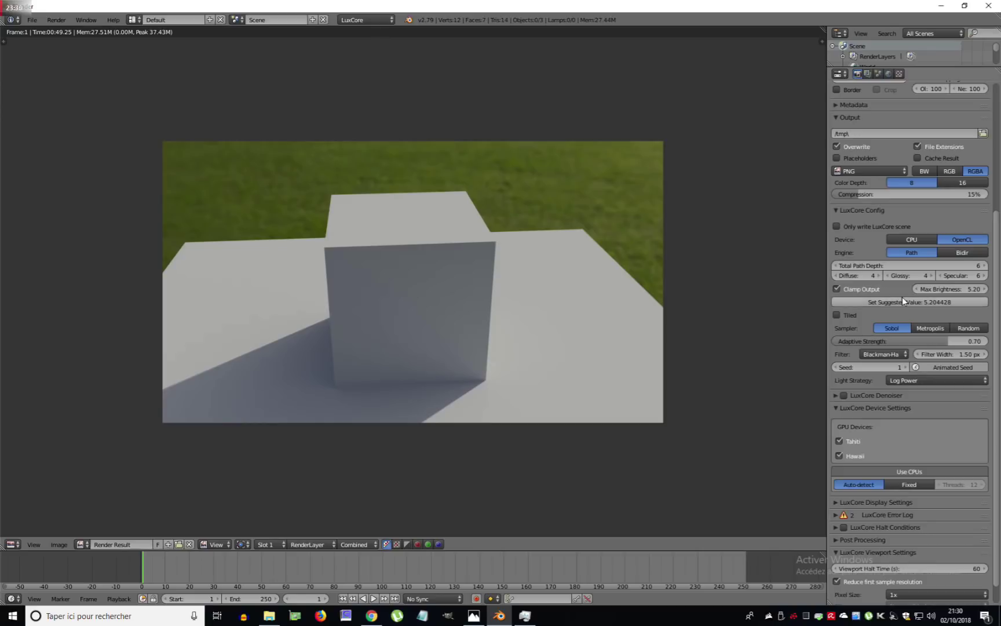
# Step: Return to the rendered 3D view and set the LuxCore viewport device to CPU, collapsing the LuxCore Config and Device Settings sections
pyautogui.scroll(2, 904, 296)
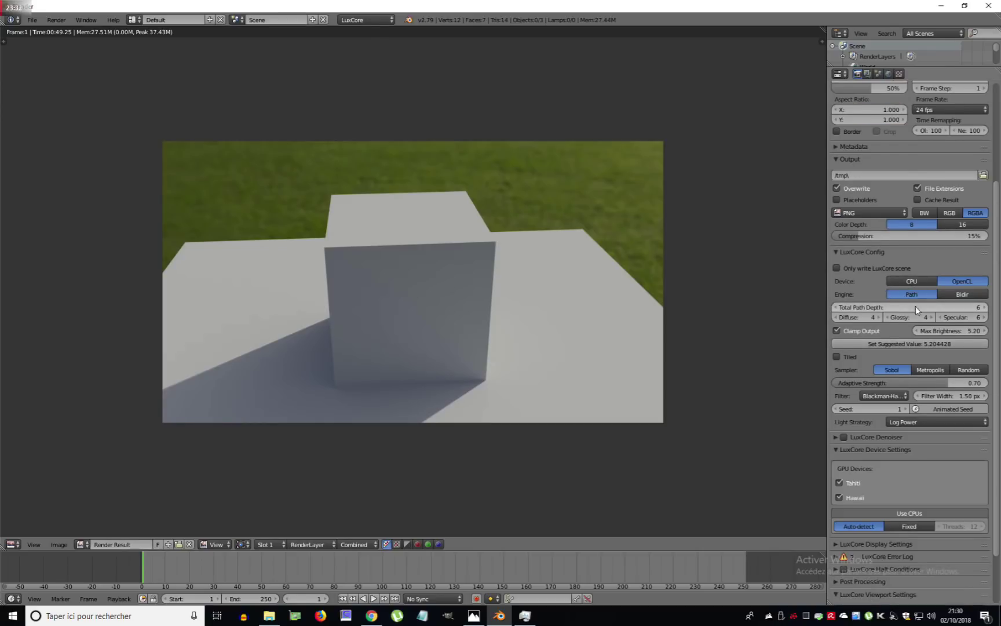
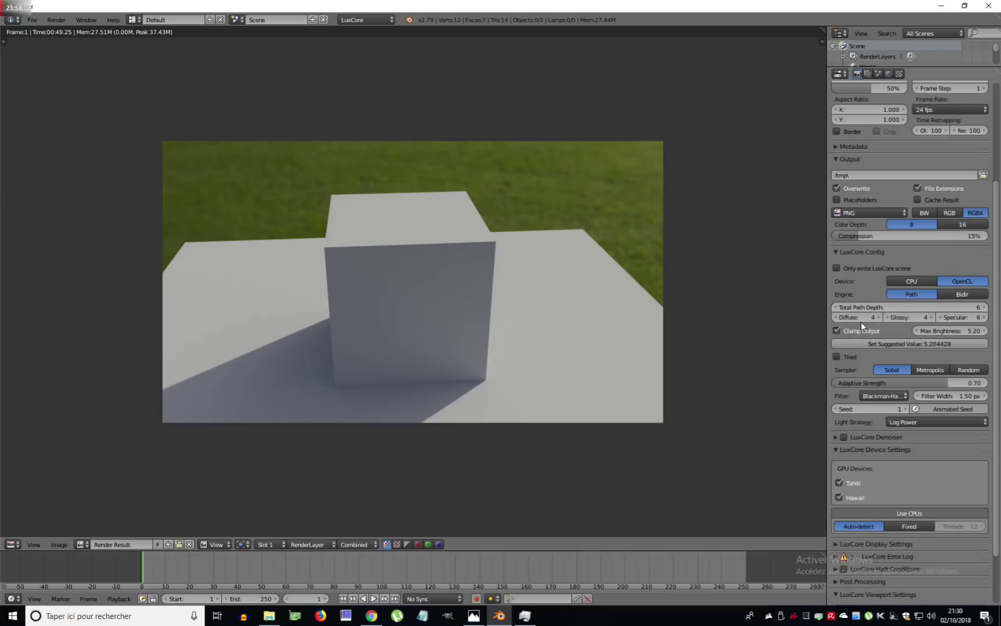
pyautogui.press('Escape')
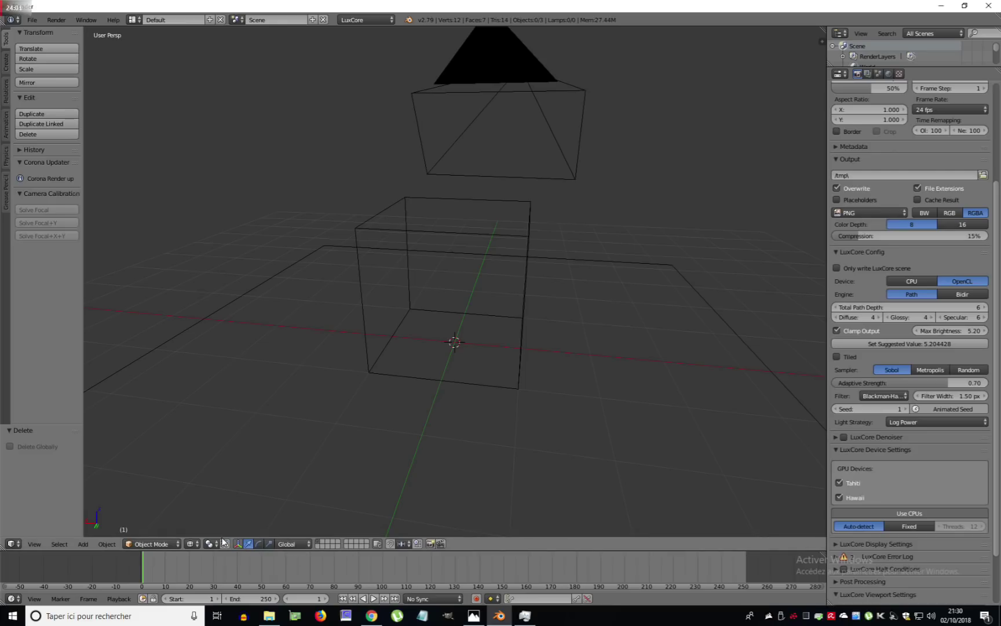
pyautogui.click(191, 544)
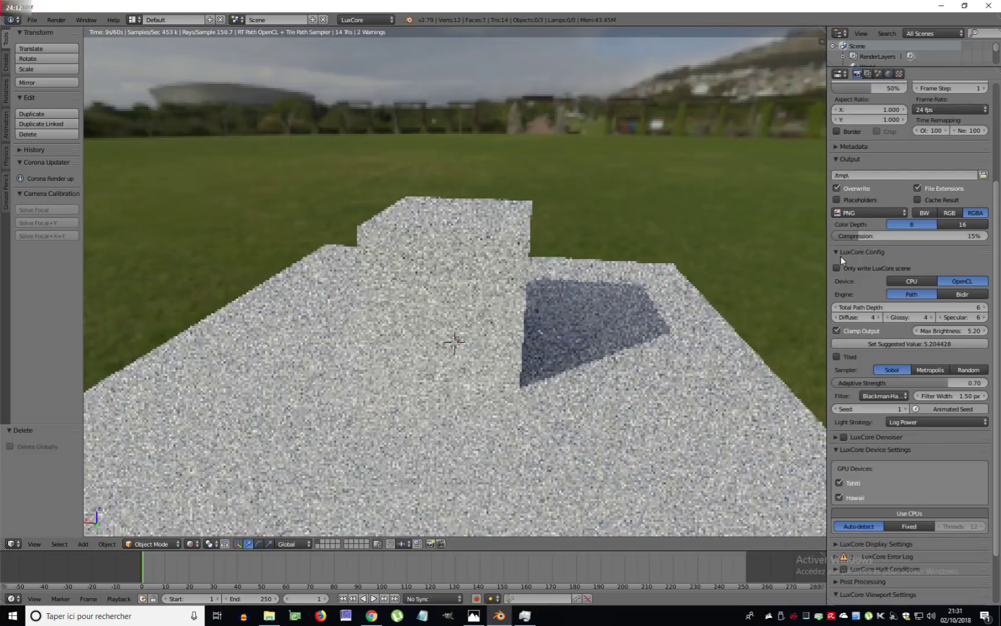
pyautogui.click(840, 251)
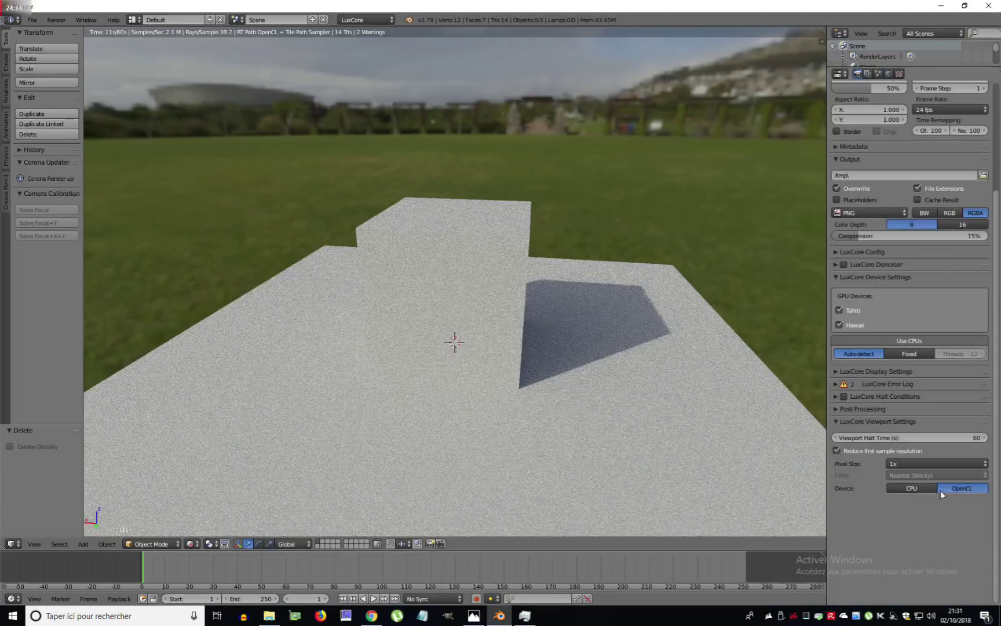
pyautogui.click(918, 488)
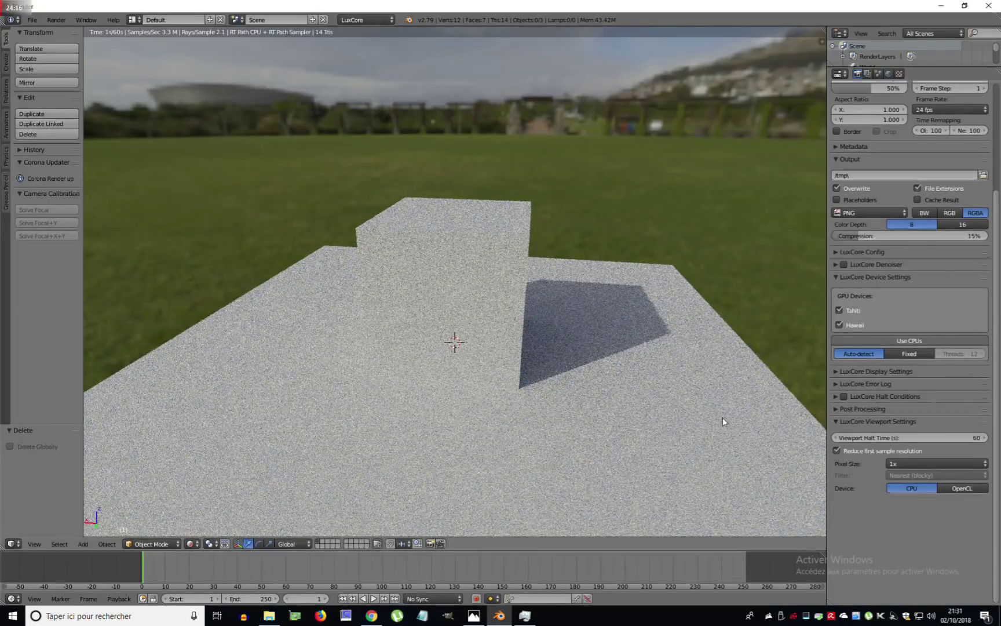
pyautogui.moveTo(675, 378); pyautogui.dragTo(637, 375, button='middle')
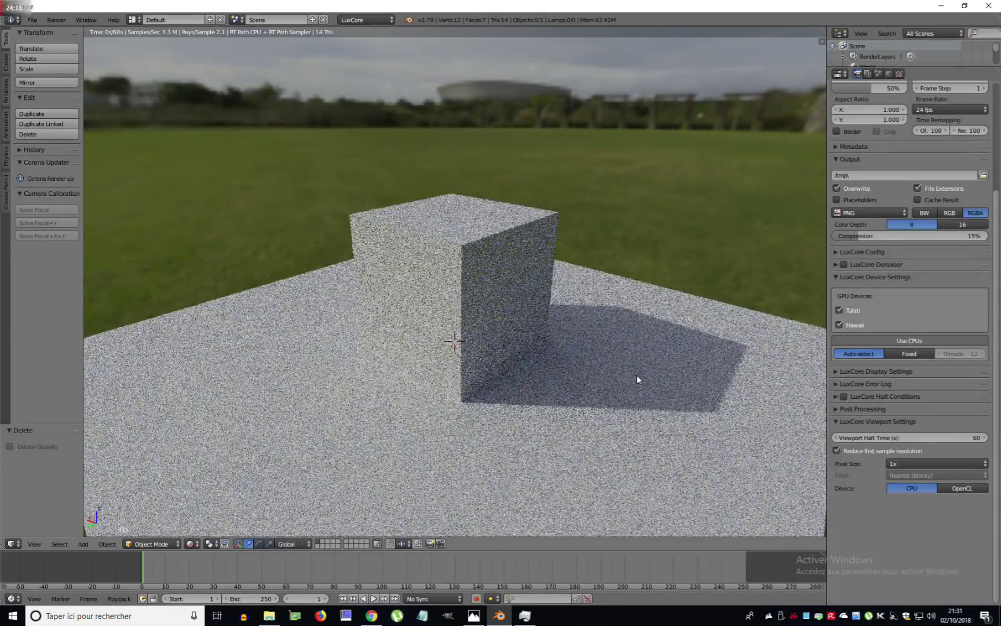
pyautogui.click(840, 277)
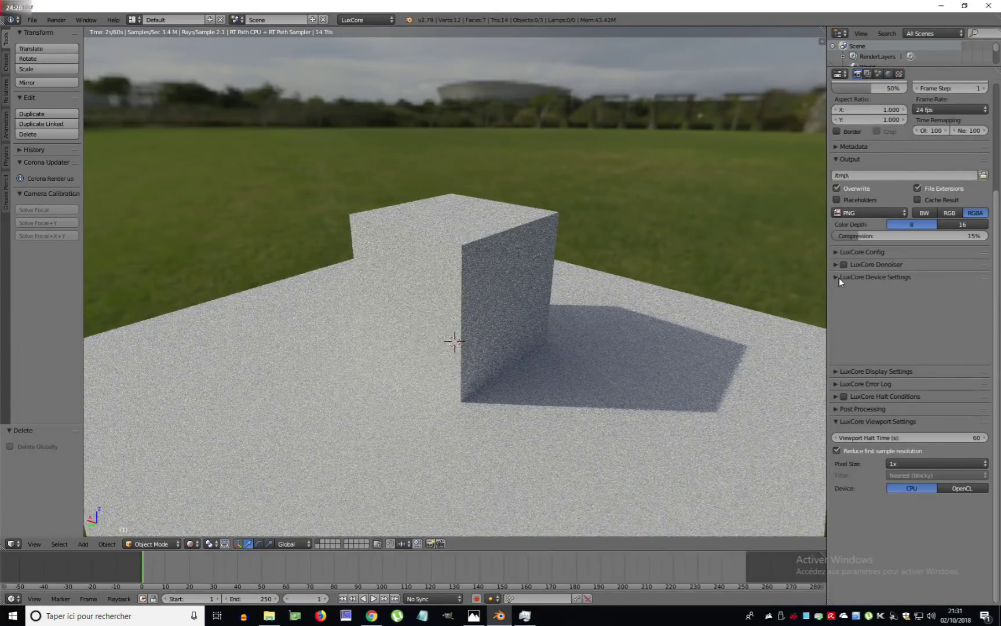
# Step: Expand LuxCore Config, set the diffuse path depth to 1, and try lowering it to 0
pyautogui.scroll(4, 878, 286)
pyautogui.click(842, 334)
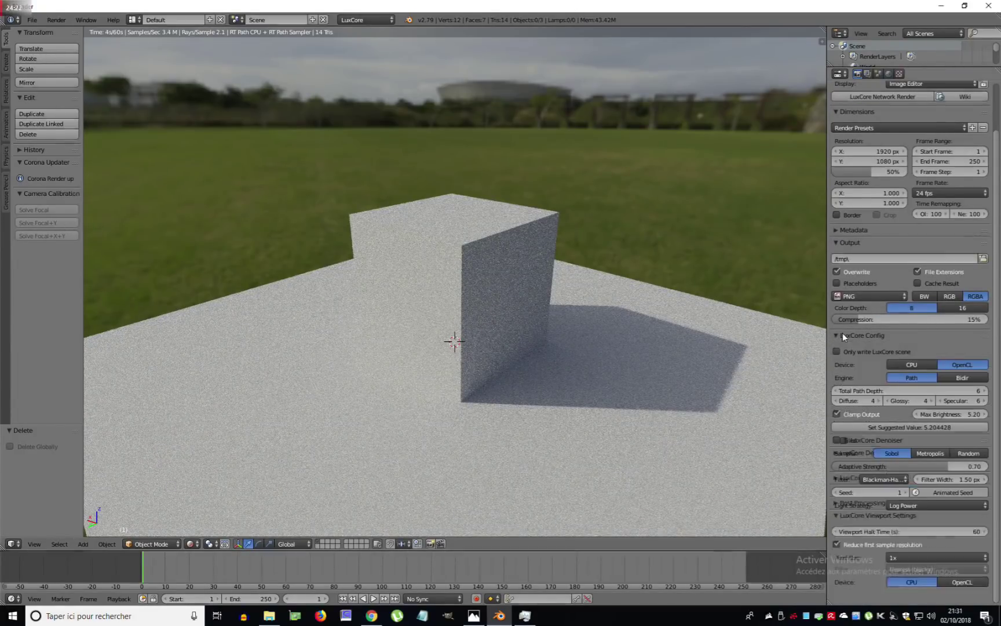
pyautogui.scroll(-3, 843, 333)
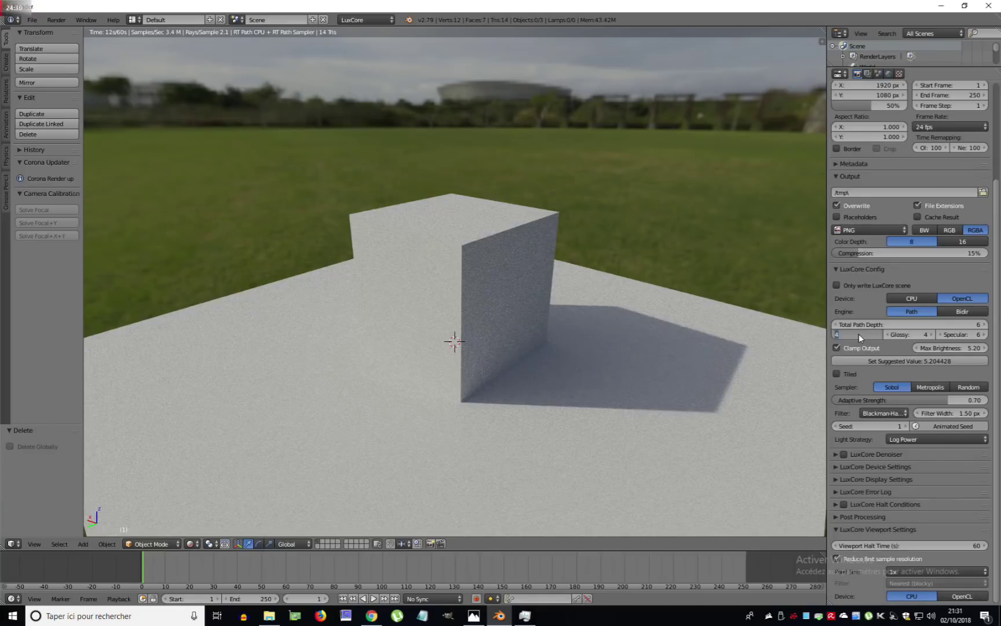
pyautogui.press('Return')
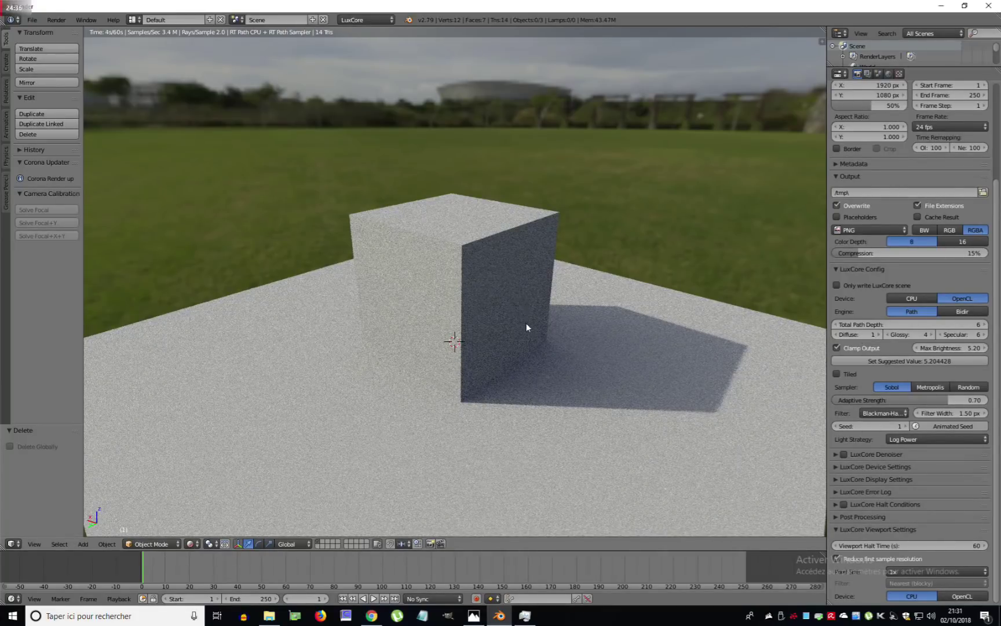
pyautogui.click(866, 334)
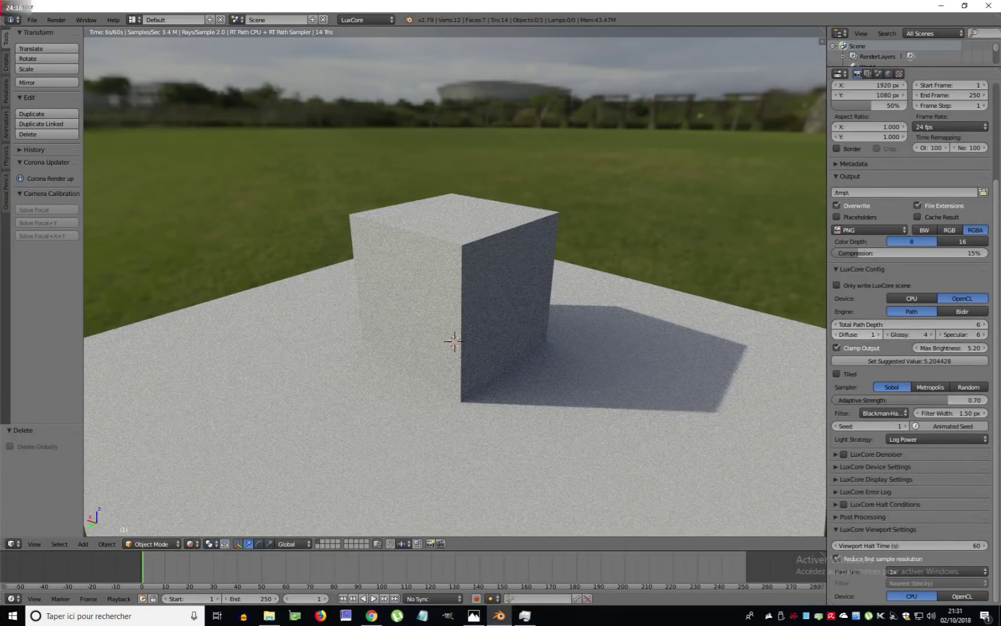
pyautogui.write('0')
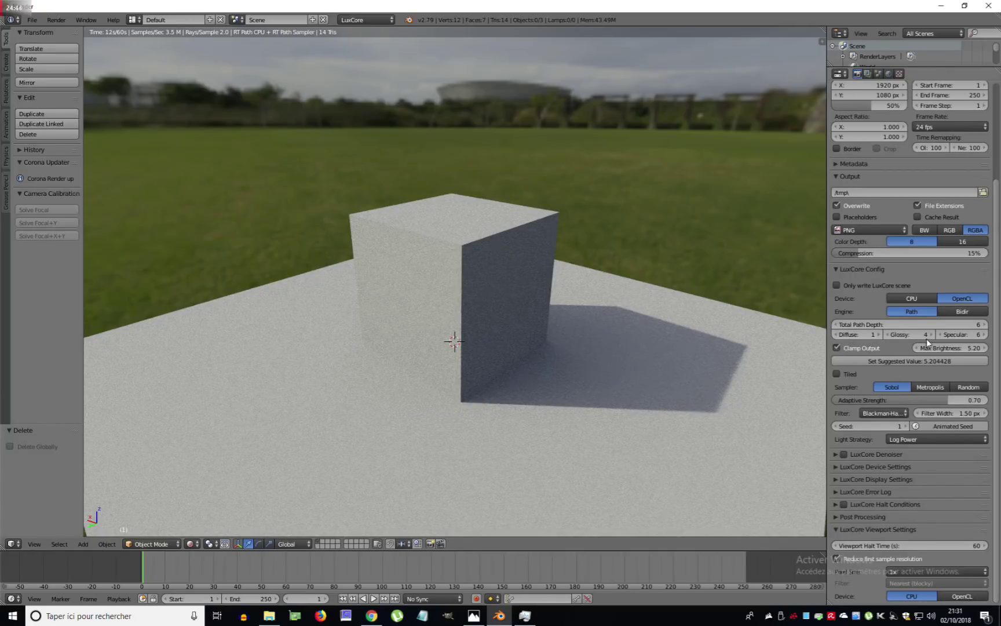
# Step: Switch the viewport to solid shading, add a monkey mesh and move it about -1.96 along the X axis beside the cube
pyautogui.press('z')
pyautogui.press('z')
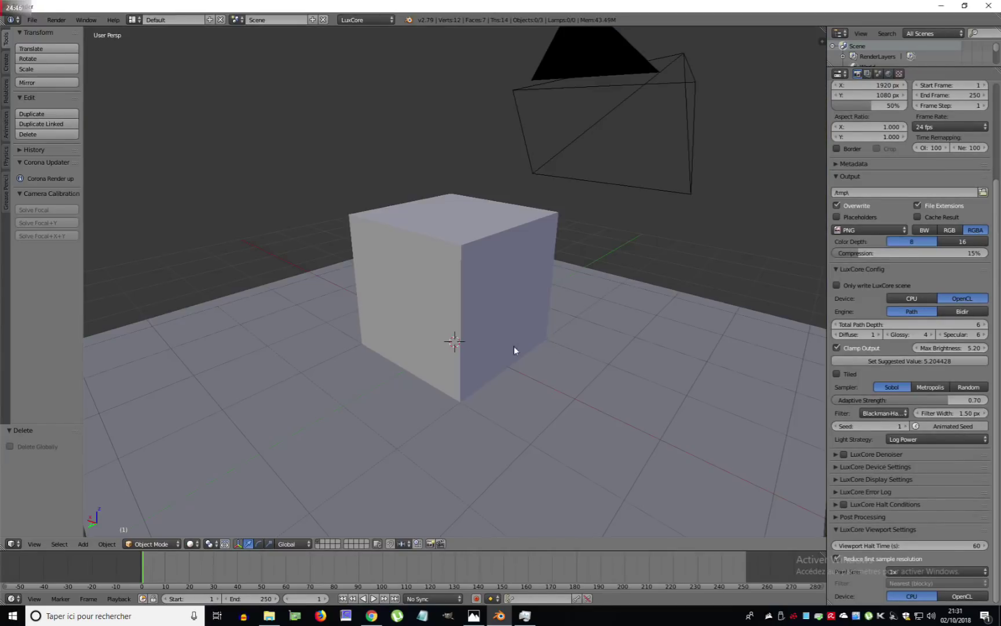
pyautogui.hotkey('shift', 'a')
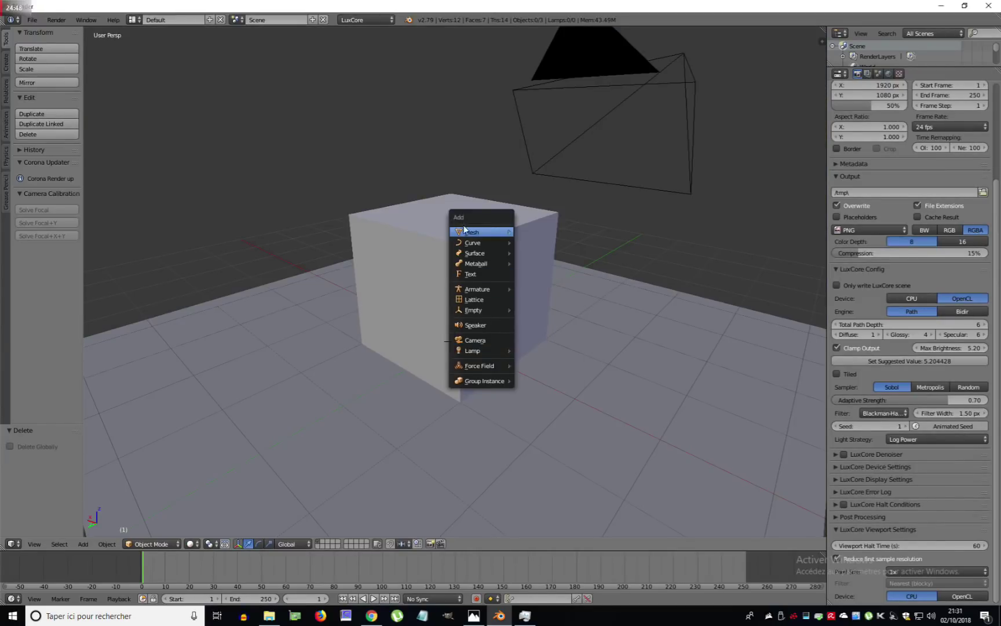
pyautogui.moveTo(464, 230)
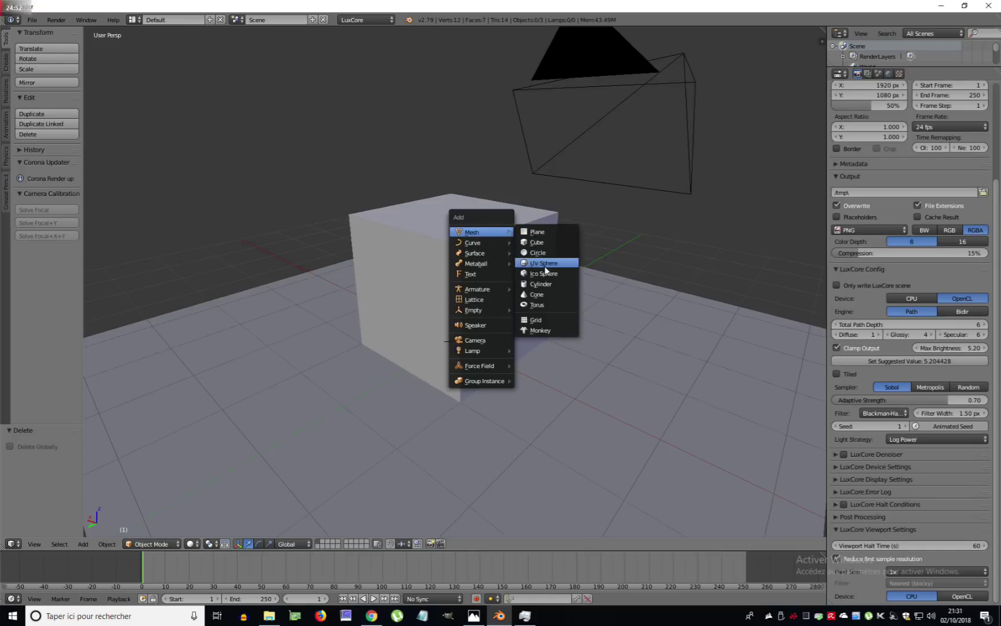
pyautogui.click(540, 331)
pyautogui.scroll(-2, 537, 329)
pyautogui.press('g')
pyautogui.press('x')
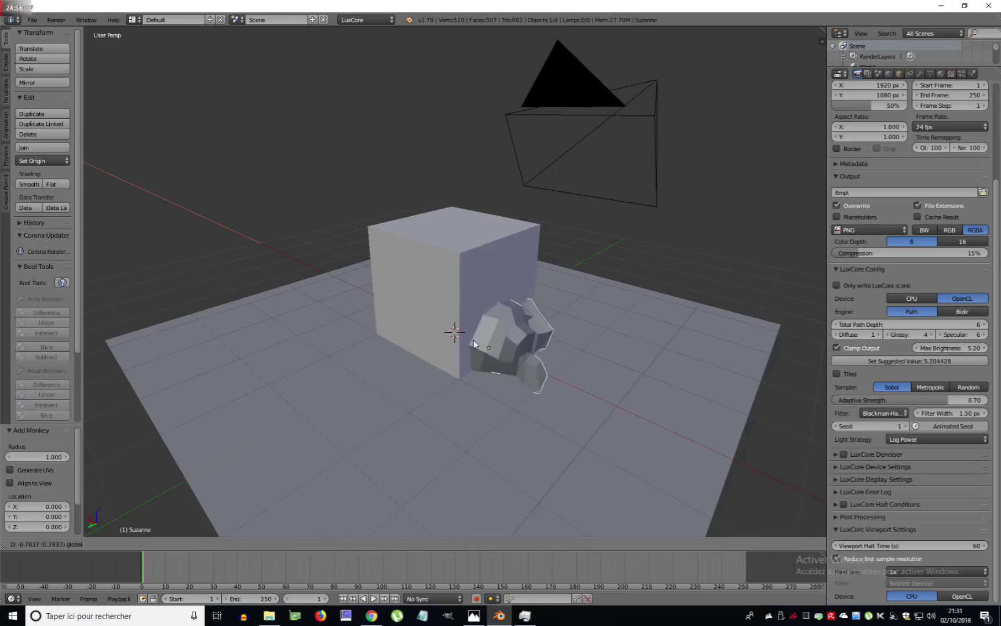
pyautogui.click(522, 367)
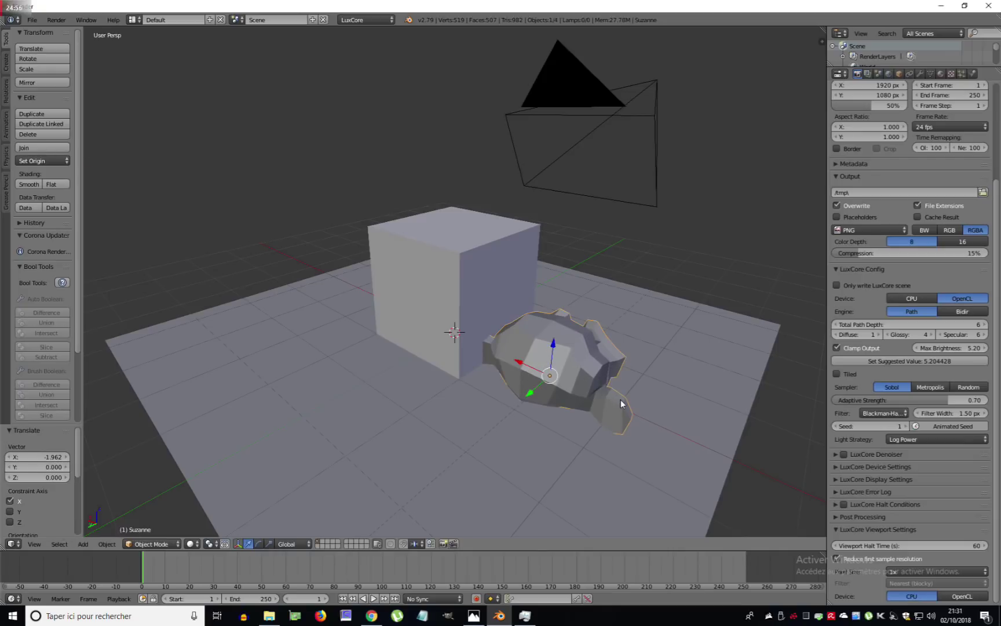
# Step: Rotate the monkey -45° about the X axis and raise it about 0.22 along the Z axis
pyautogui.moveTo(621, 398); pyautogui.dragTo(458, 384, button='middle')
pyautogui.write('rx')
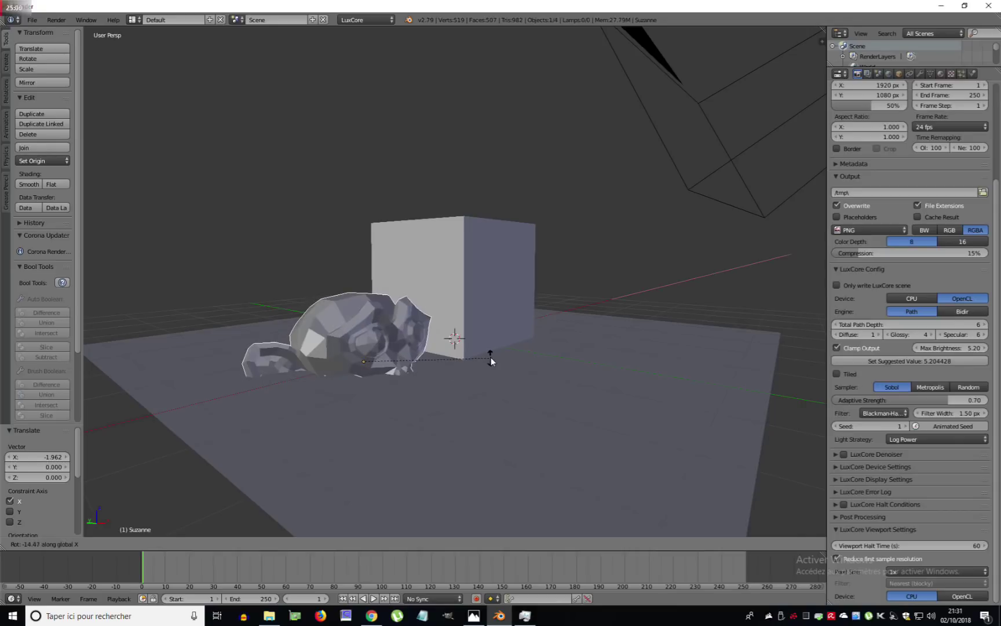
pyautogui.write('45')
pyautogui.press('-')
pyautogui.press('Return')
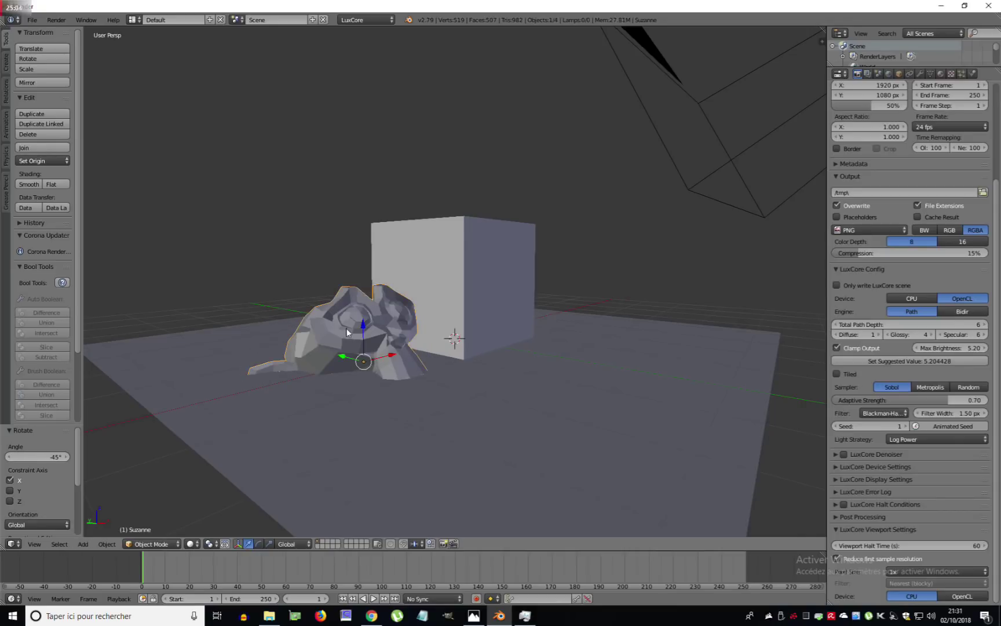
pyautogui.press('g')
pyautogui.press('z')
pyautogui.click(359, 310)
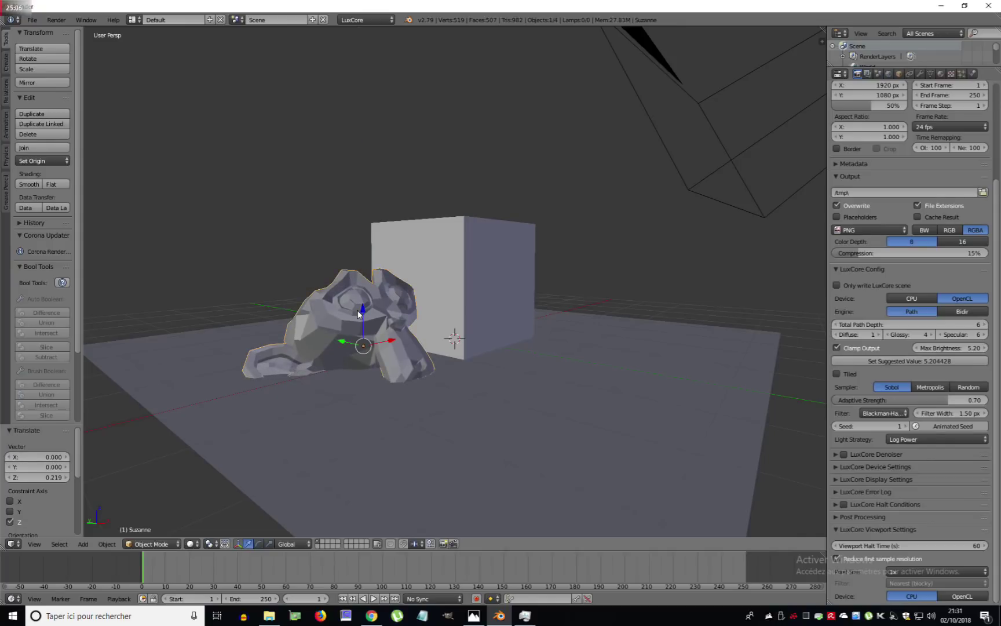
# Step: Give the monkey a level 3 subdivision surface and smooth shading
pyautogui.hotkey('ctrl', '3')
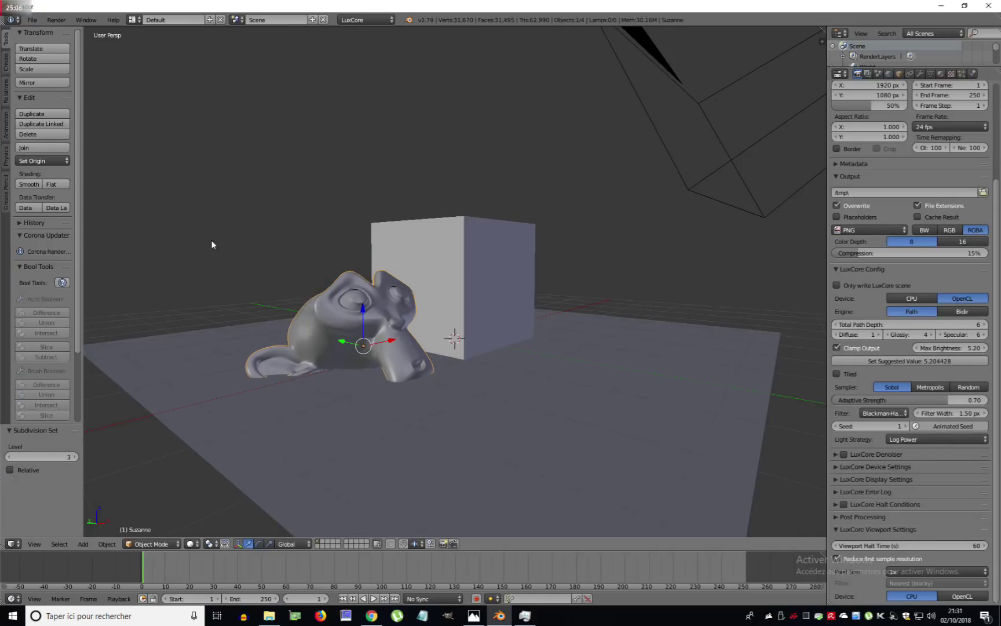
pyautogui.click(33, 185)
pyautogui.moveTo(433, 298); pyautogui.dragTo(438, 324, button='middle')
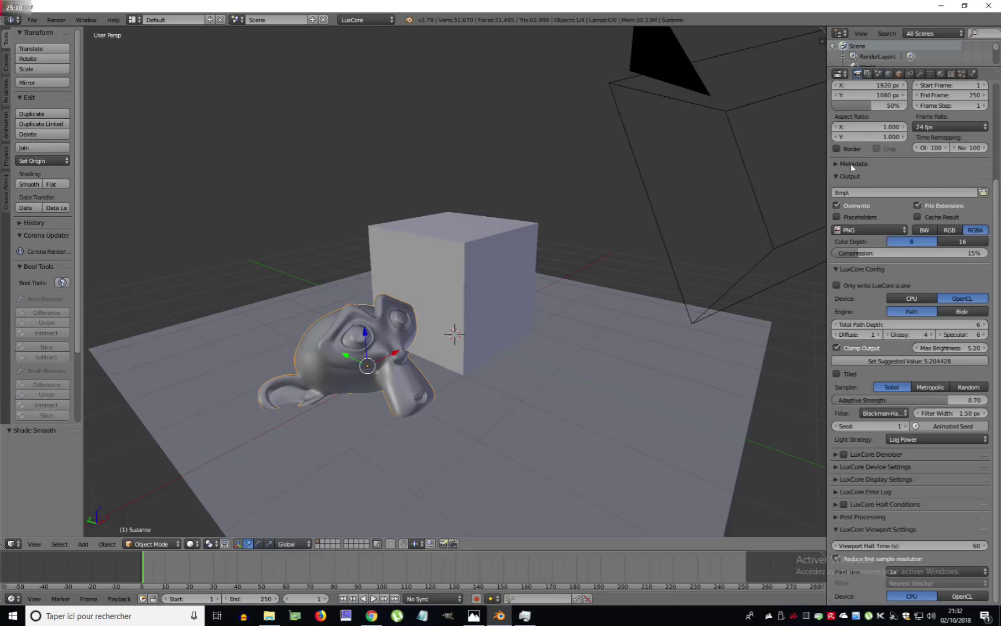
# Step: Apply the Metal material preset to the monkey and show it with rendered viewport shading
pyautogui.click(941, 73)
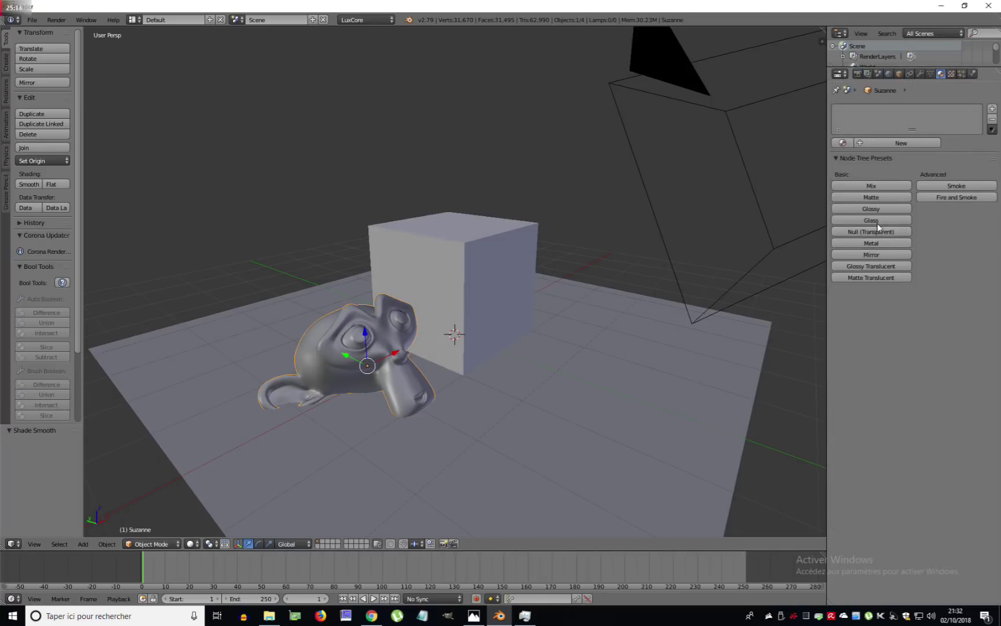
pyautogui.click(879, 242)
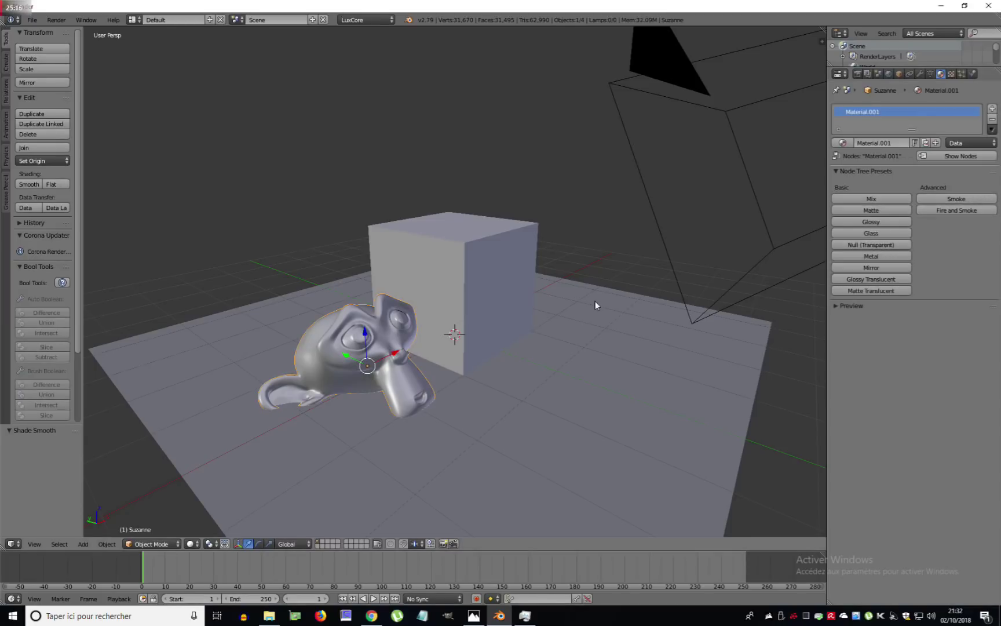
pyautogui.moveTo(595, 300); pyautogui.dragTo(587, 294, button='middle')
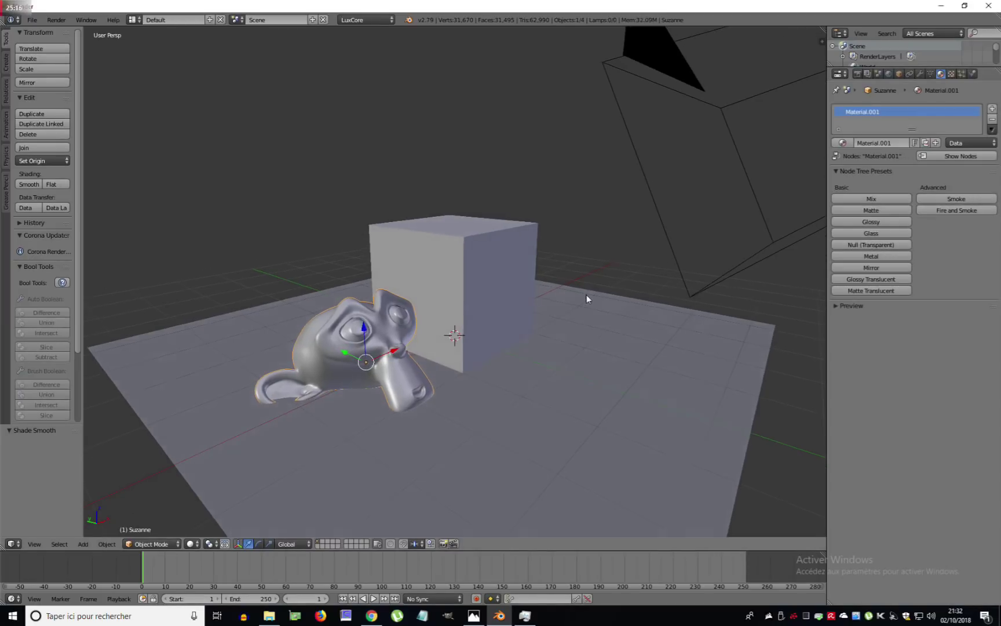
pyautogui.click(194, 543)
pyautogui.click(211, 474)
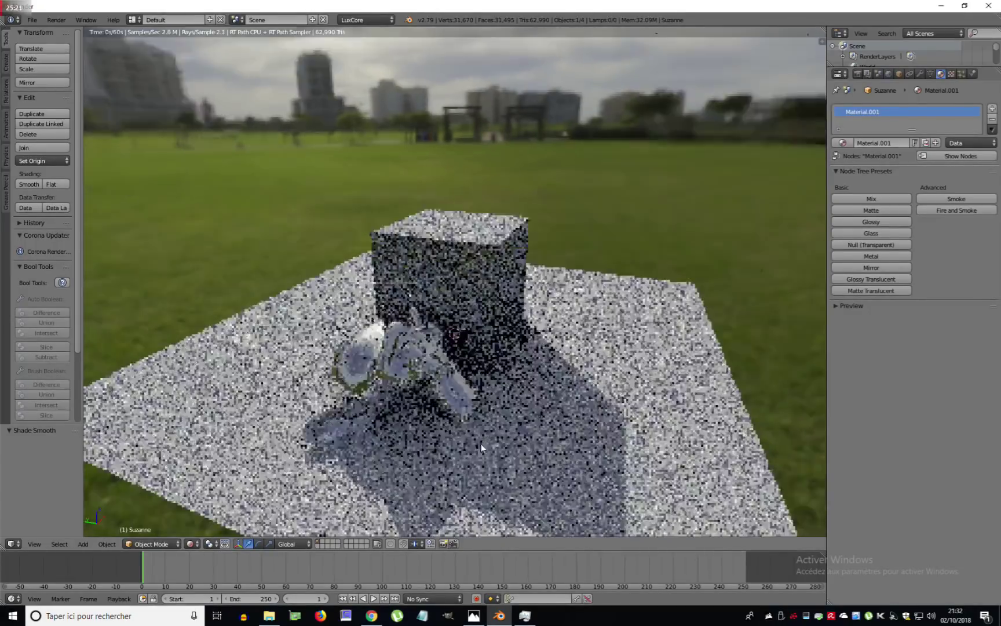
pyautogui.moveTo(480, 443); pyautogui.dragTo(522, 423, button='middle')
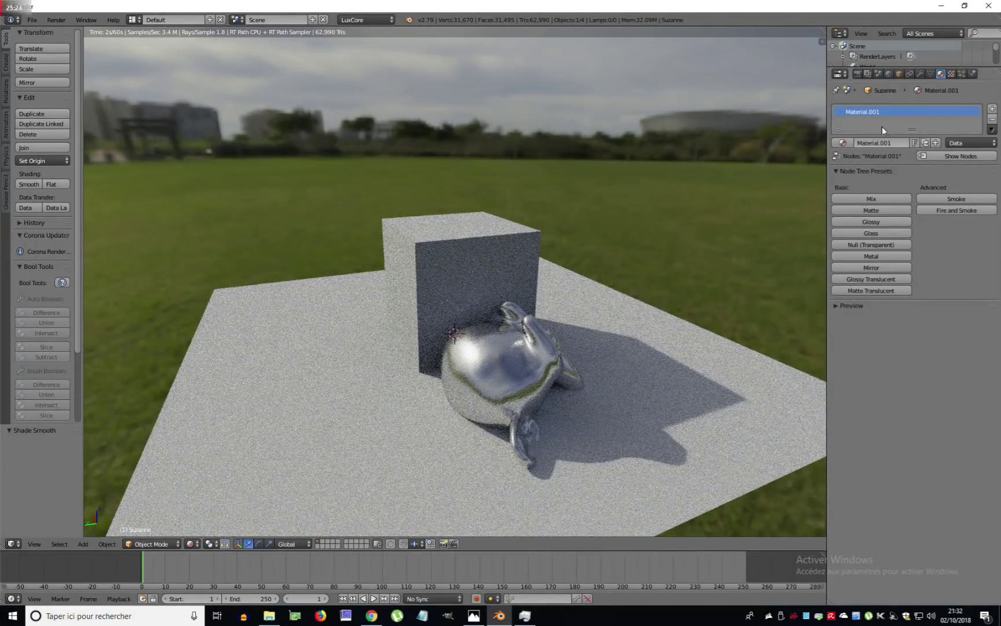
# Step: Try a glossy path depth of 1 on the metal monkey, and set the glossy depth to 5
pyautogui.click(857, 73)
pyautogui.moveTo(636, 410); pyautogui.dragTo(449, 359, button='middle')
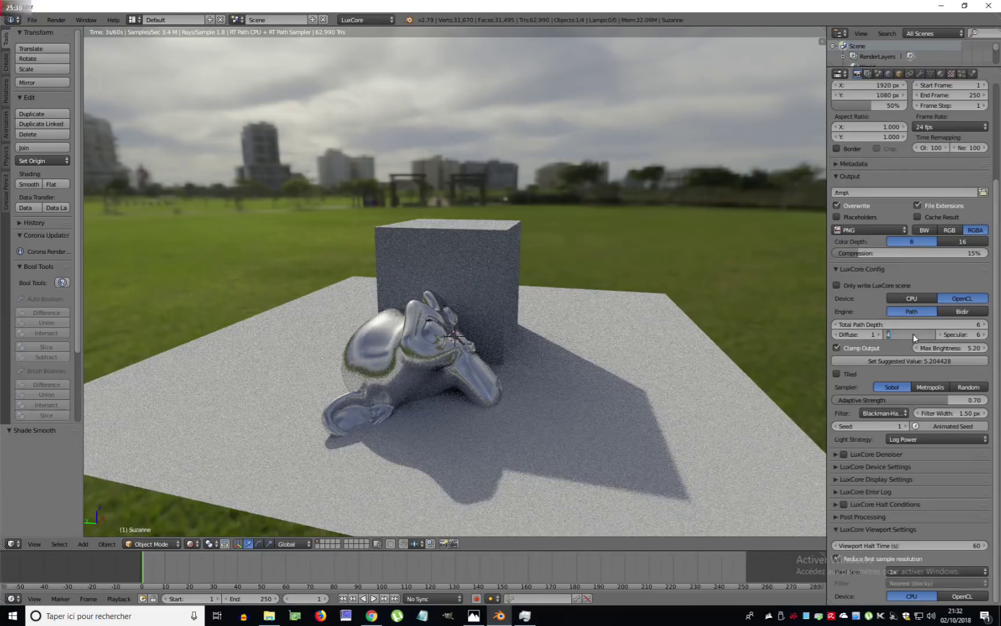
pyautogui.press('Return')
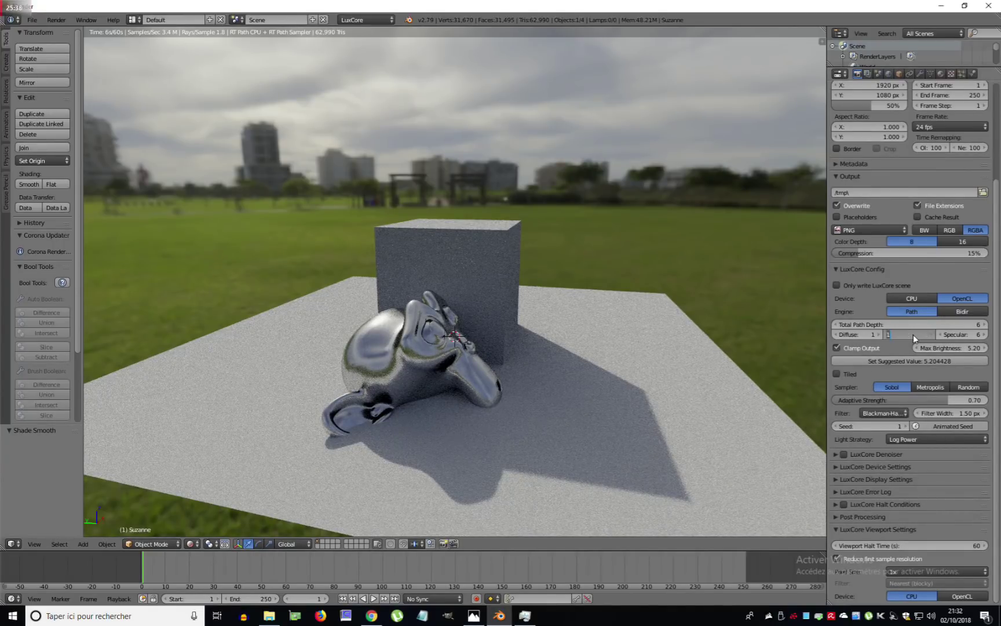
pyautogui.press('Return')
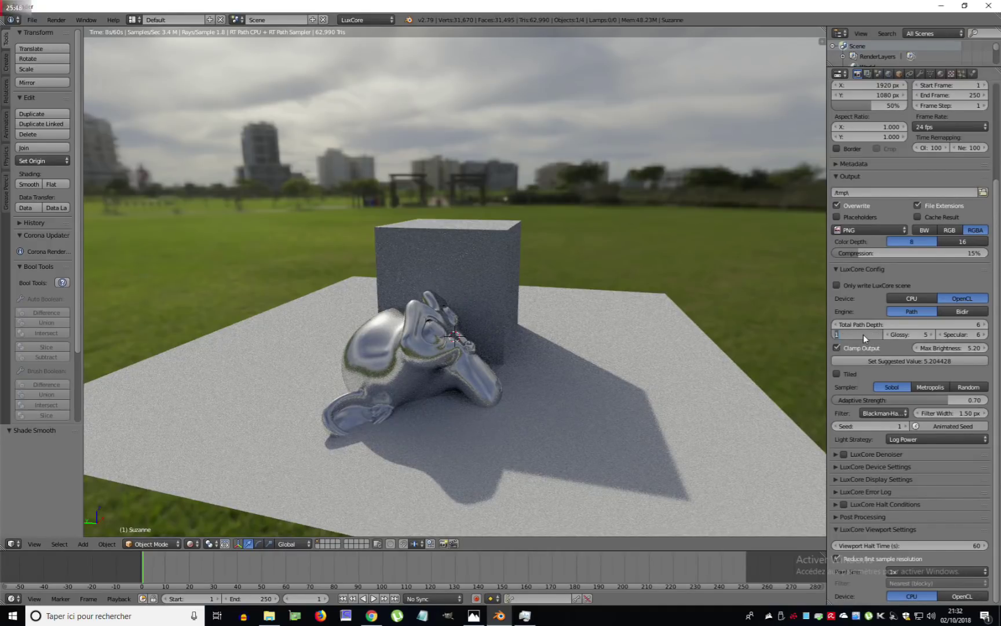
# Step: Set the diffuse path depth to 5 and inspect the cube's shaded side up close
pyautogui.write('5')
pyautogui.press('Return')
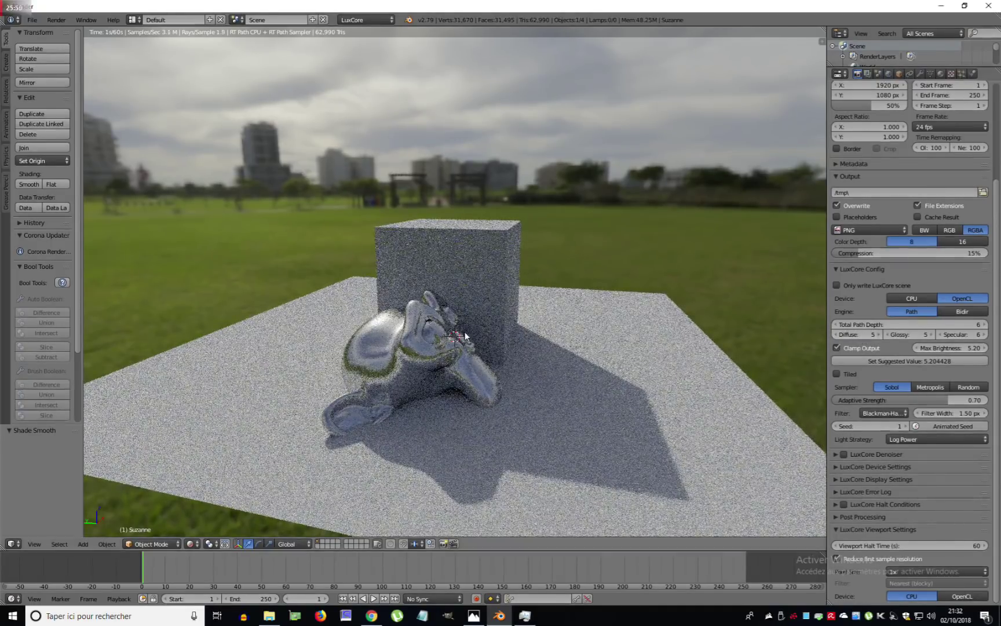
pyautogui.moveTo(496, 333); pyautogui.dragTo(381, 326, button='middle')
pyautogui.scroll(6, 449, 315)
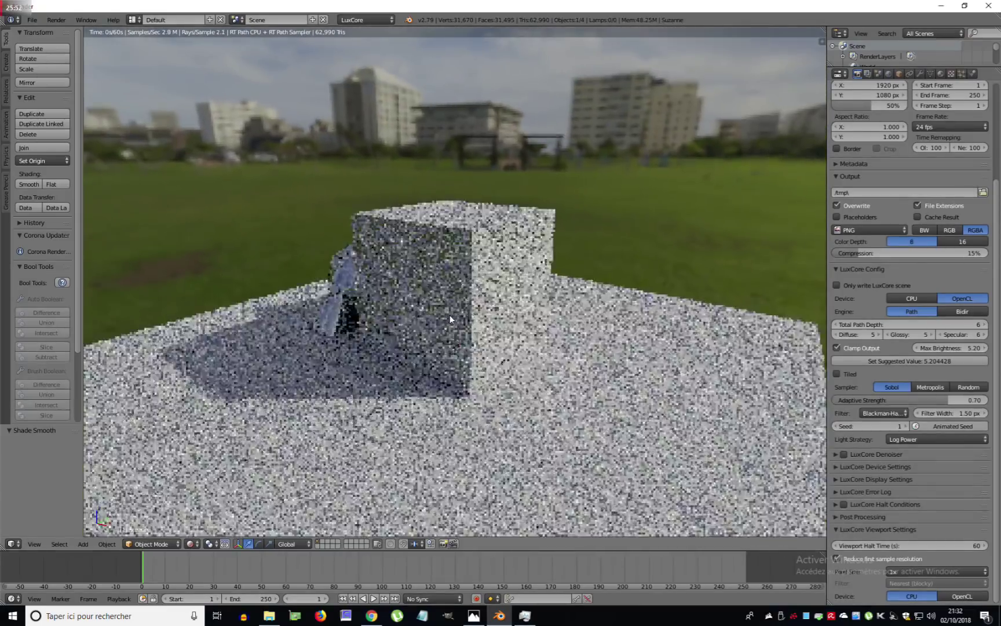
# Step: Set the diffuse path depth back to 1 and compare the shadows around the cube and monkey
pyautogui.click(857, 334)
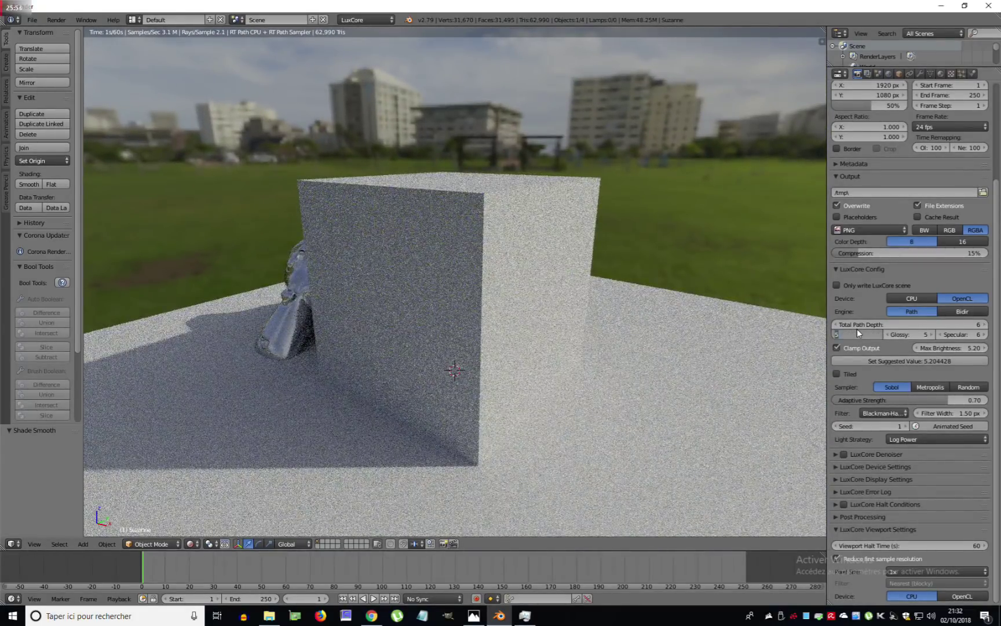
pyautogui.write('1')
pyautogui.press('Return')
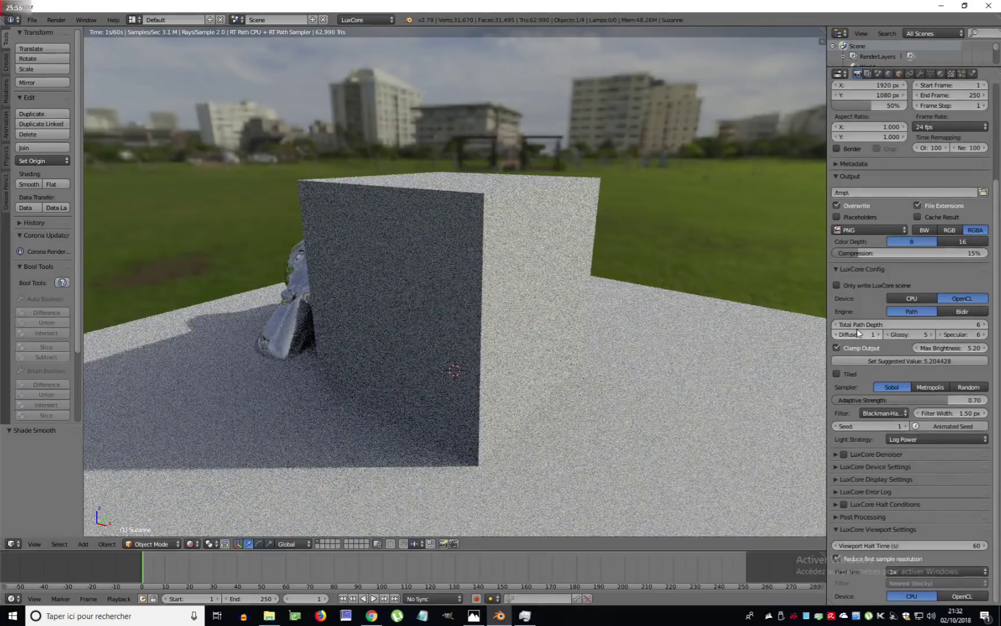
pyautogui.scroll(-3, 539, 382)
pyautogui.moveTo(435, 359); pyautogui.dragTo(282, 339, button='middle')
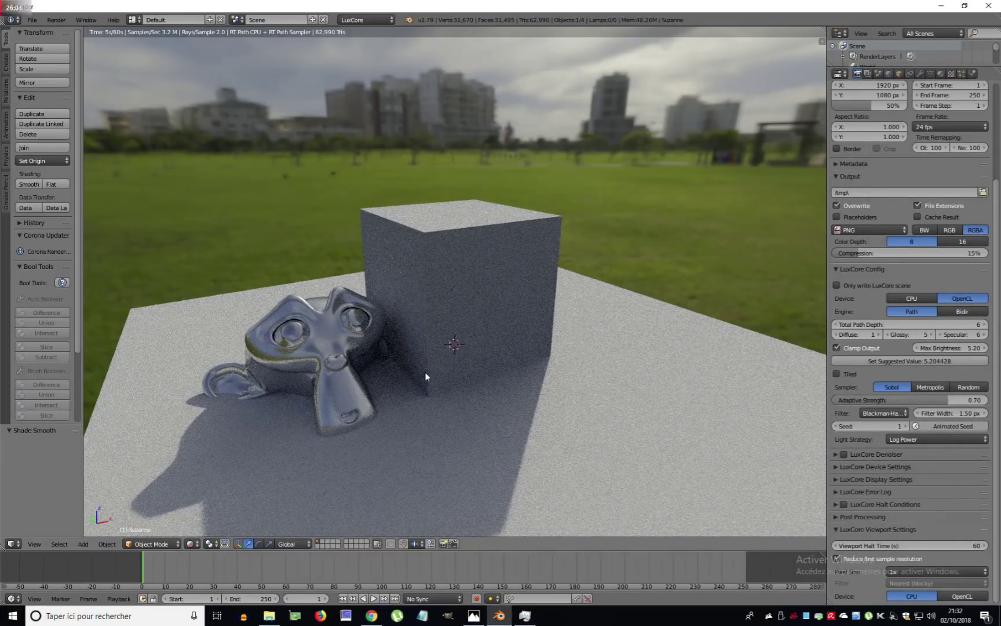
# Step: In solid shading, add an icosphere and move it about 0.95 along Z and -2.05 along Y, in front of the cube
pyautogui.hotkey('shift', 'z')
pyautogui.hotkey('shift', 'a')
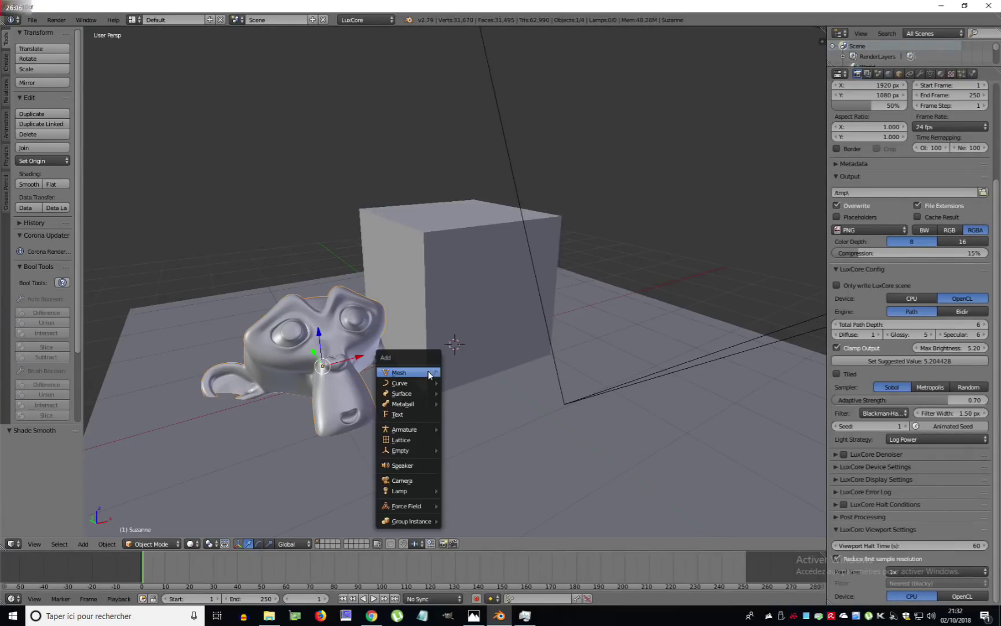
pyautogui.moveTo(429, 373)
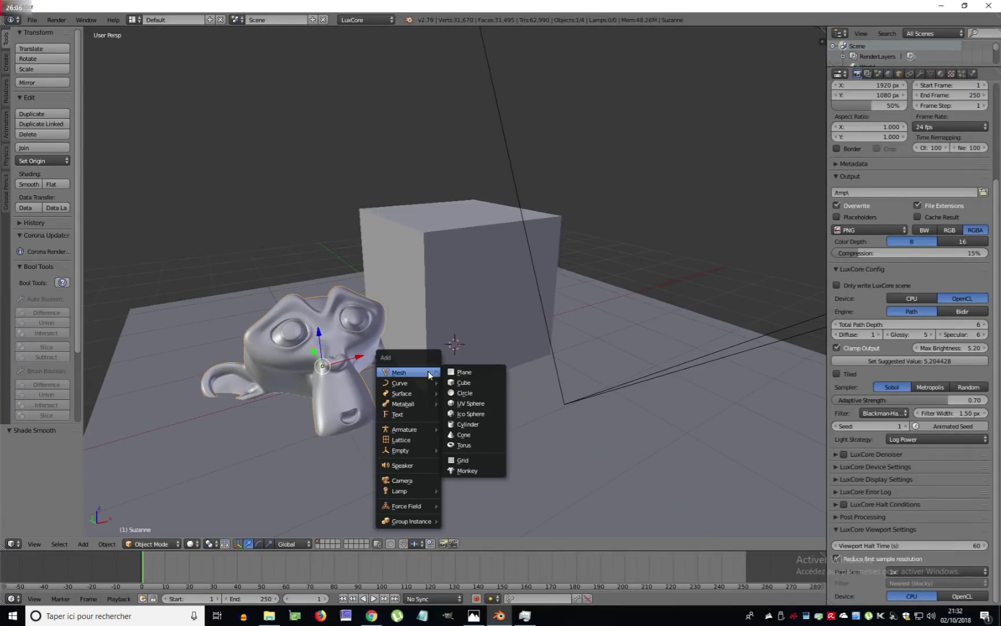
pyautogui.click(464, 414)
pyautogui.press('g')
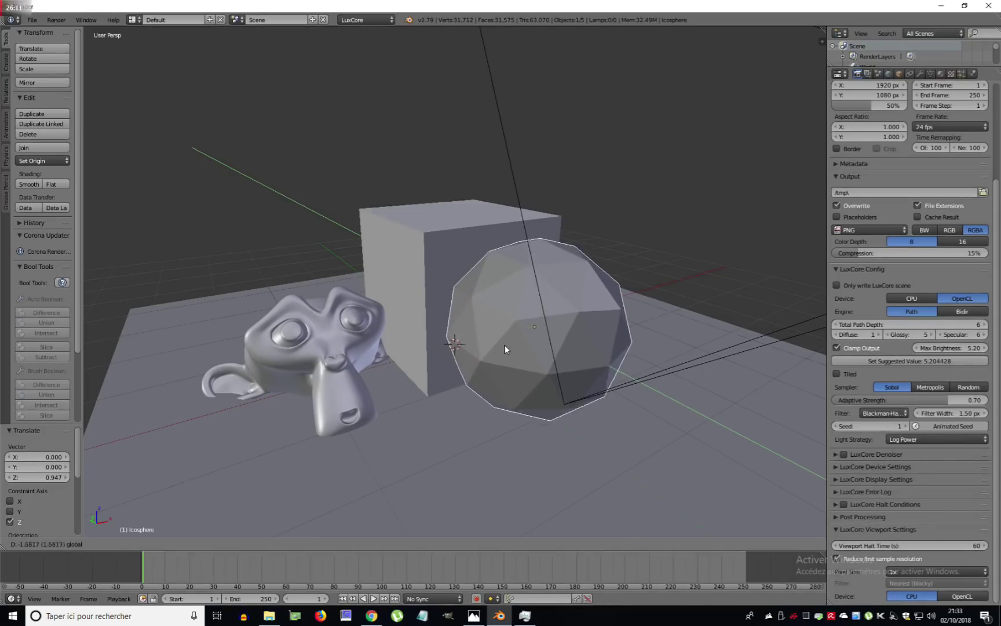
pyautogui.click(524, 370)
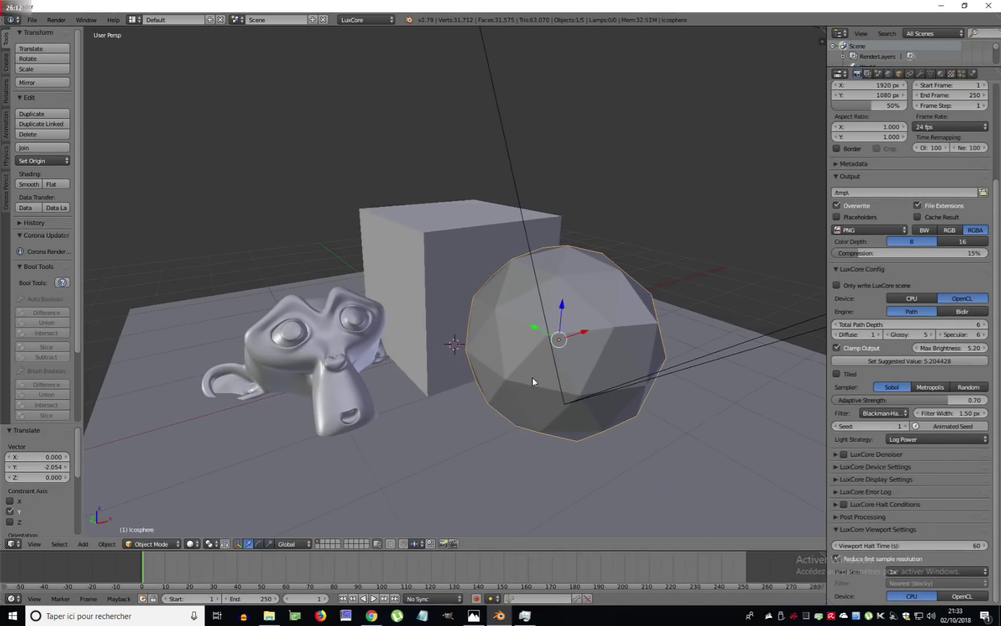
# Step: Smooth the icosphere with a level 2 subdivision surface and smooth shading, and apply the Glass material preset
pyautogui.hotkey('ctrl', '2')
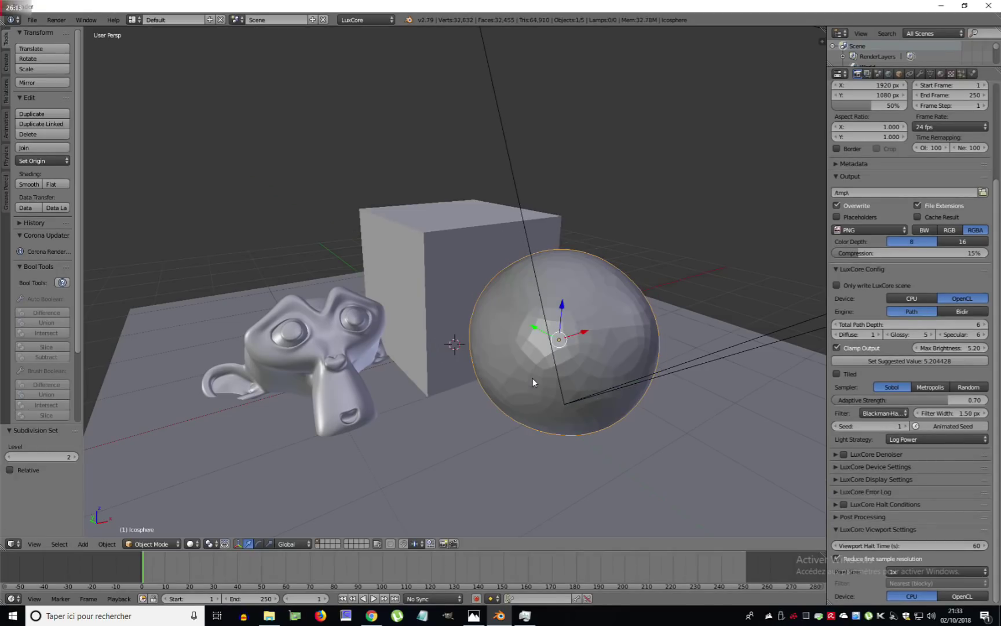
pyautogui.click(21, 184)
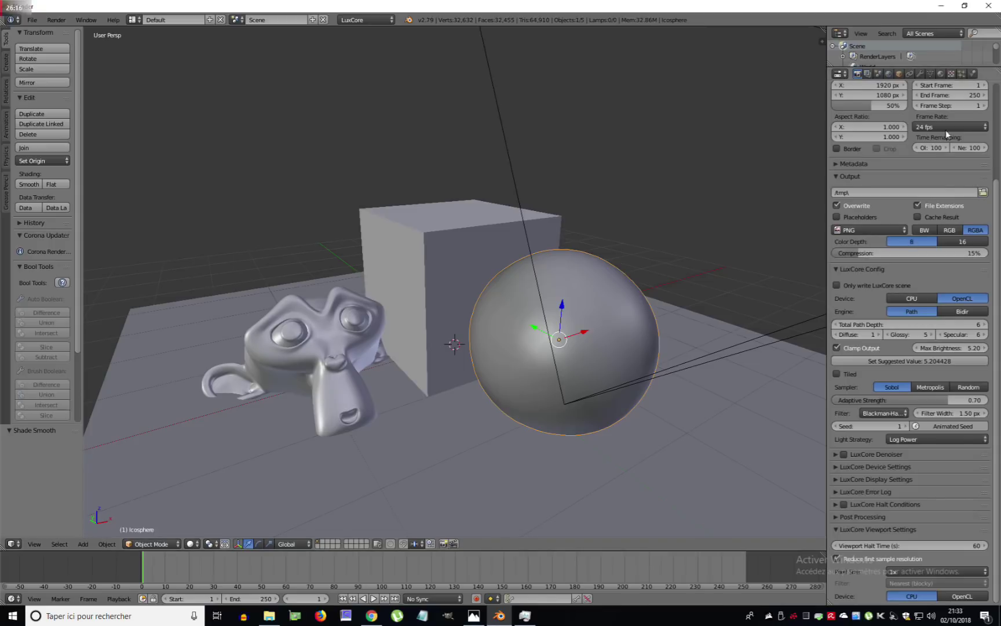
pyautogui.click(940, 73)
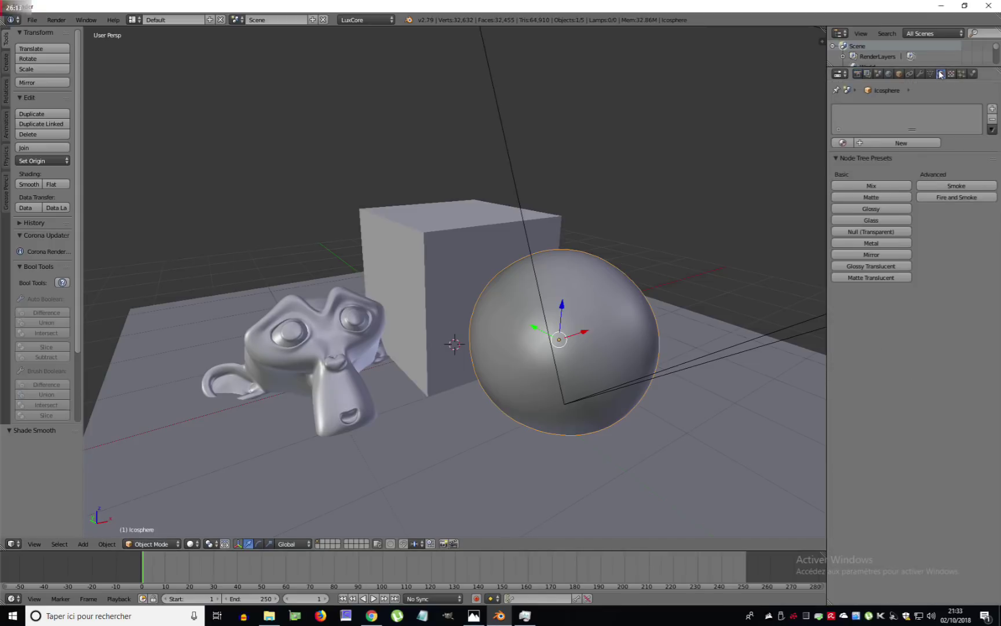
pyautogui.click(872, 218)
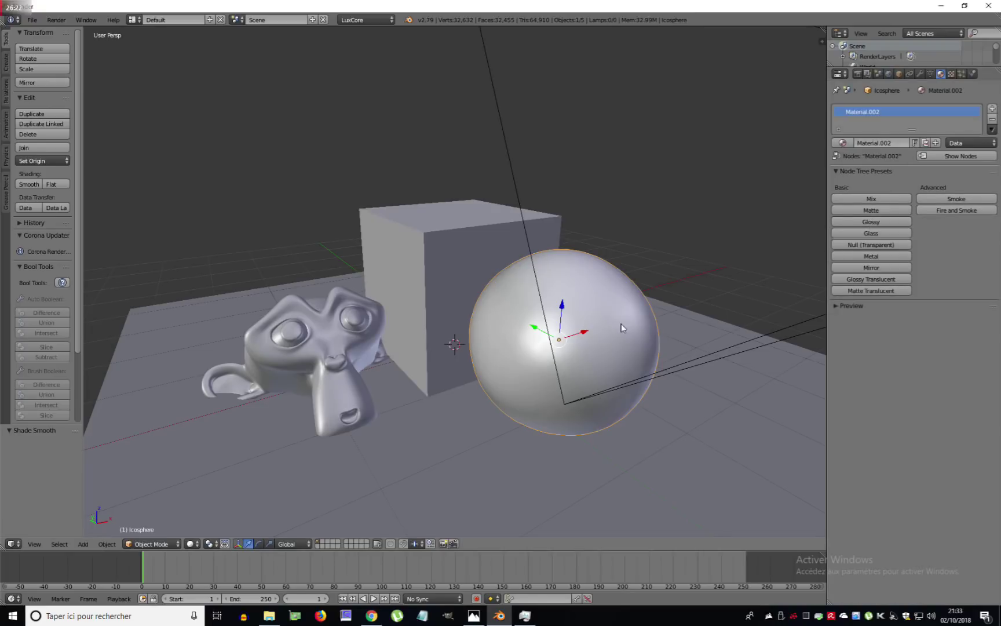
# Step: Switch the viewport to rendered shading and view the glass sphere against the cube's shaded side
pyautogui.click(191, 543)
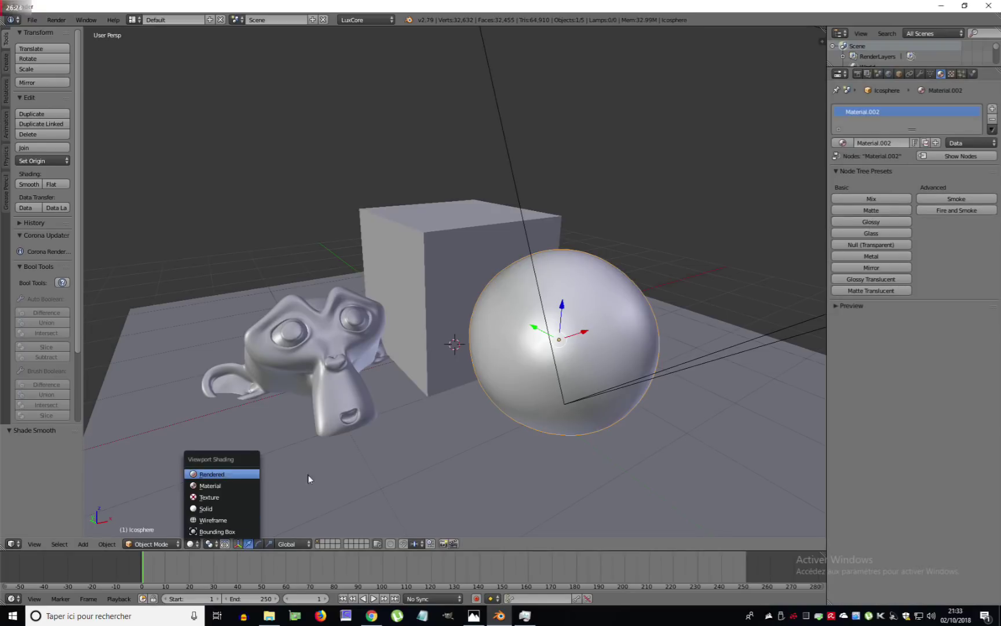
pyautogui.click(210, 474)
pyautogui.moveTo(549, 388); pyautogui.dragTo(464, 345, button='middle')
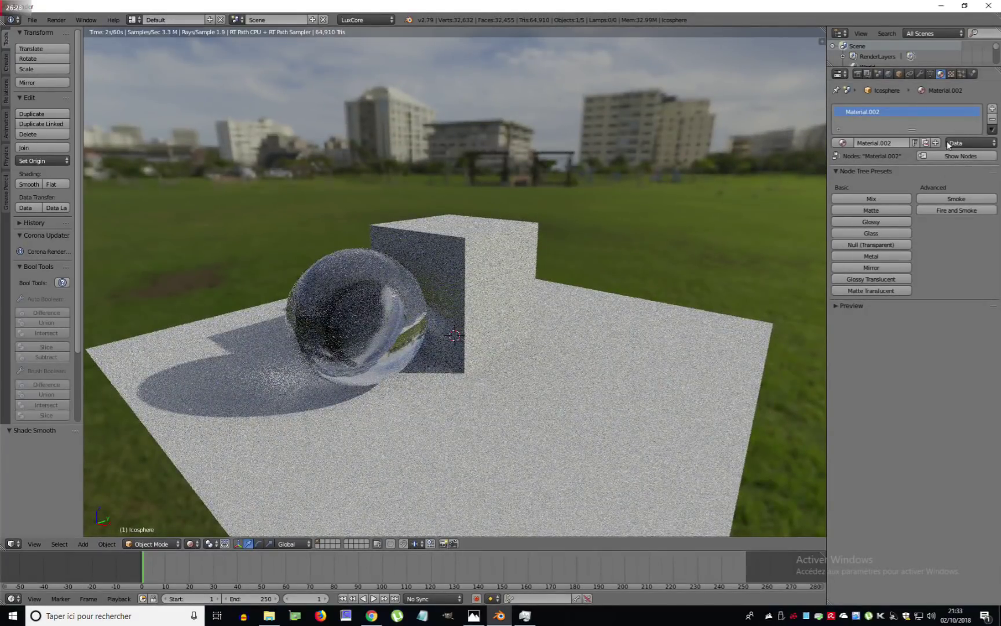
# Step: Compare specular path depths of 1, 2 and 4 on the glass sphere, and set the specular depth to 12
pyautogui.click(857, 74)
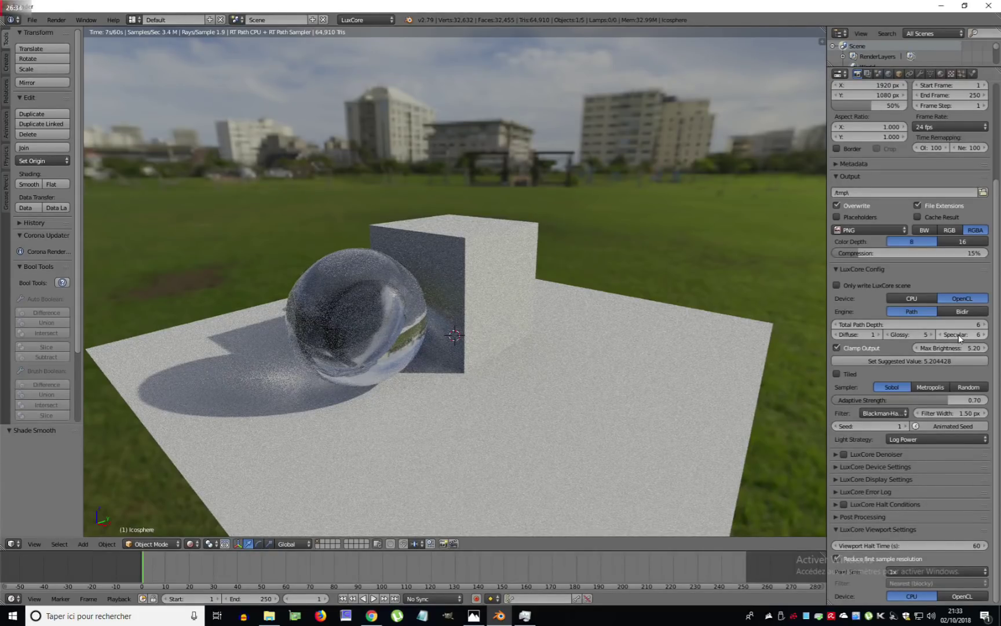
pyautogui.click(958, 335)
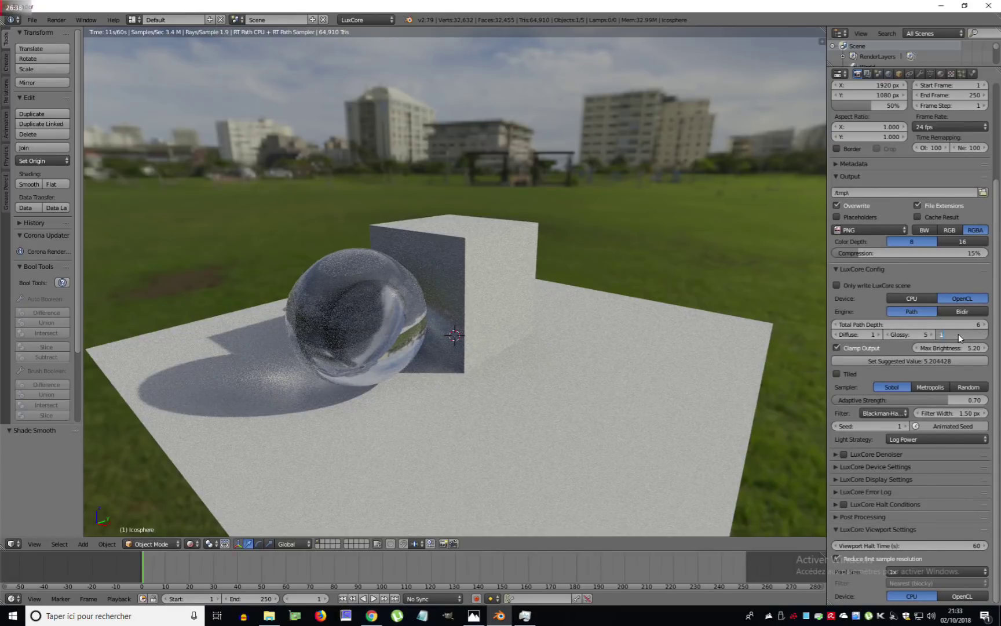
pyautogui.write('1')
pyautogui.press('Return')
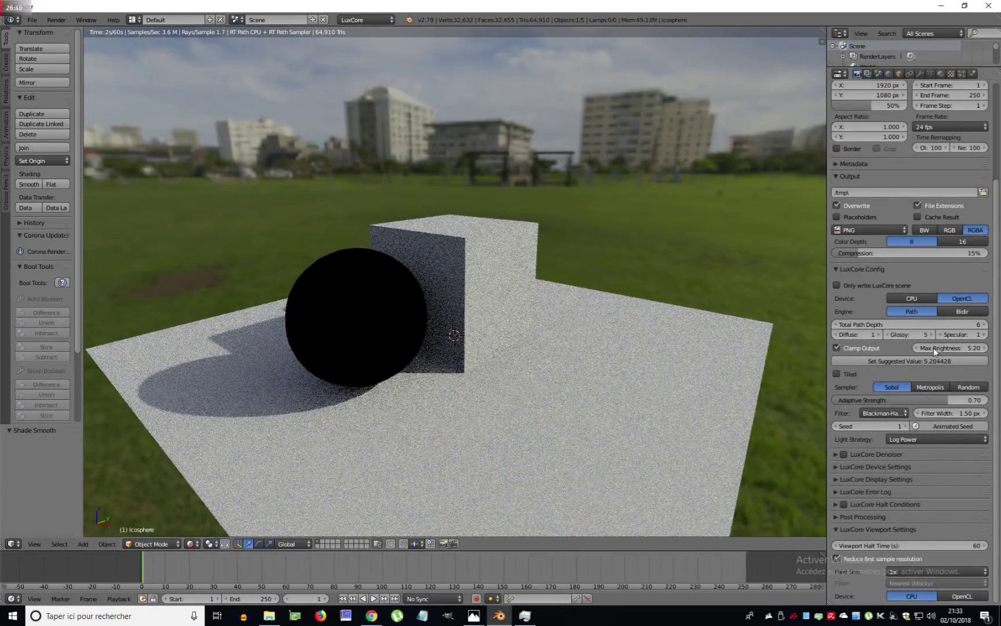
pyautogui.press('Return')
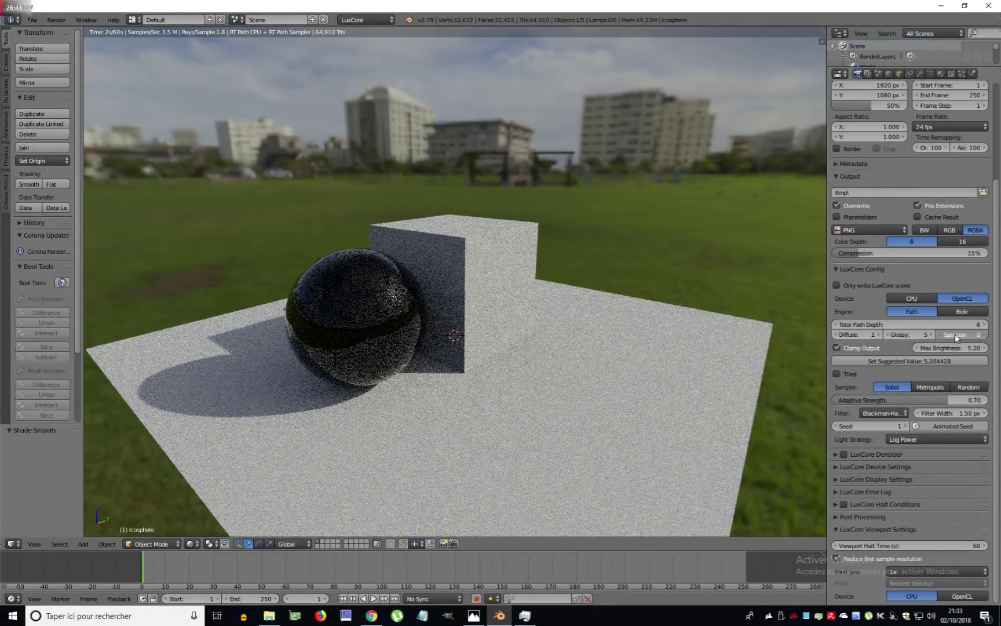
pyautogui.write('4')
pyautogui.press('Return')
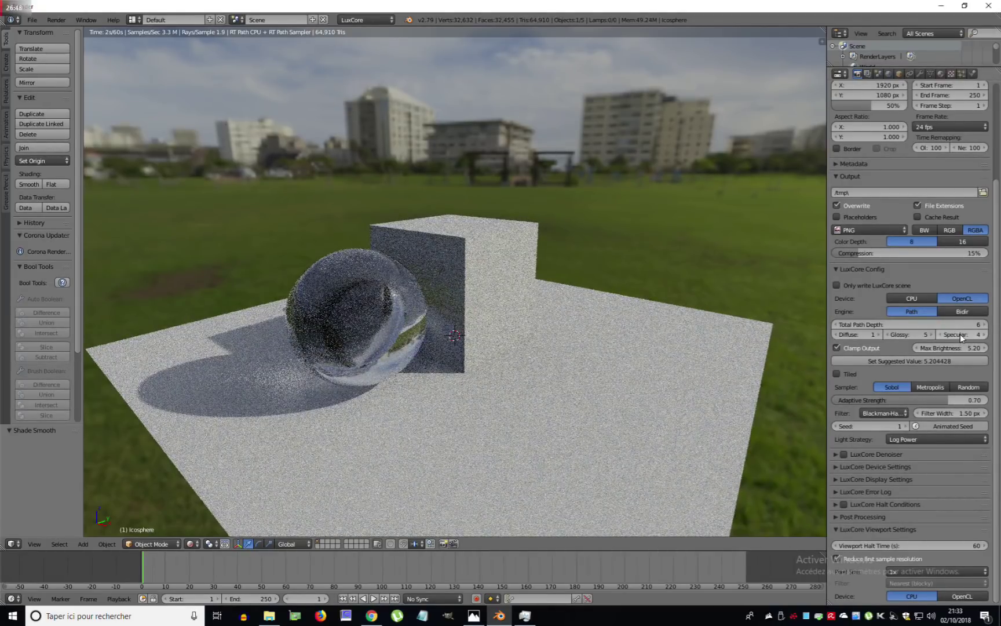
pyautogui.click(960, 333)
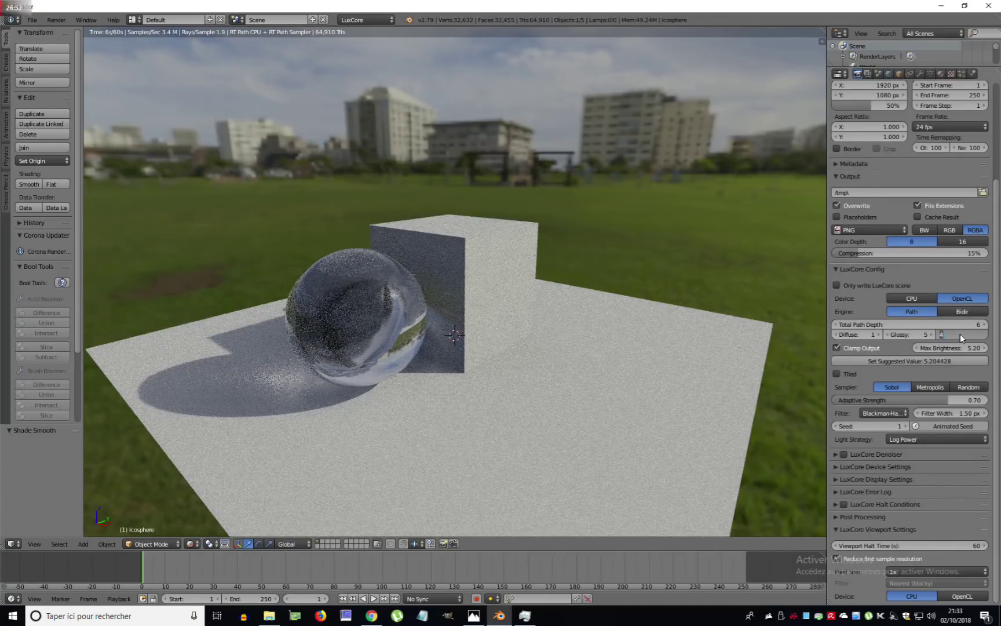
pyautogui.press('Return')
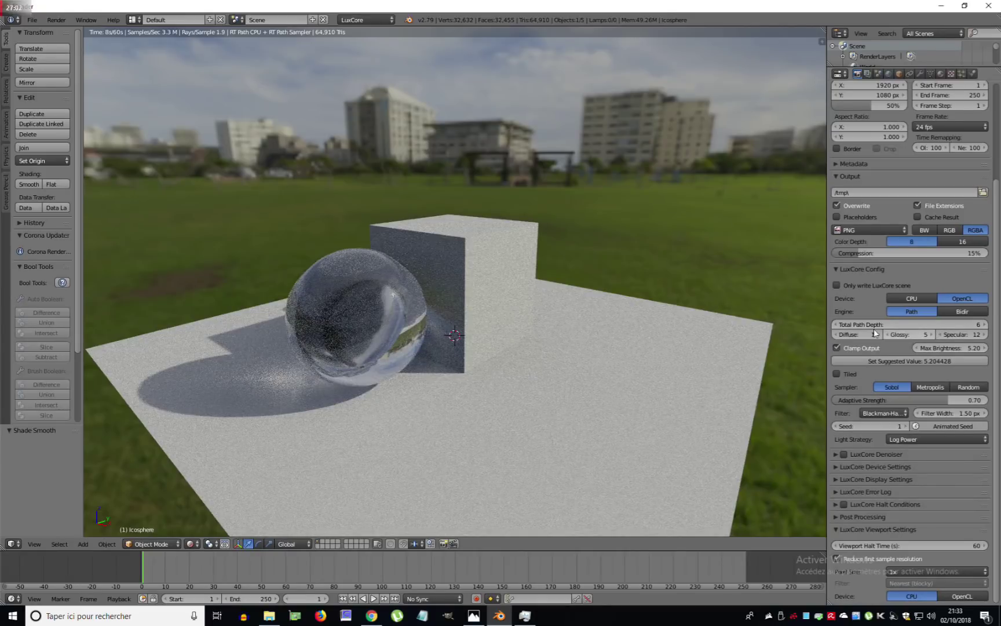
# Step: Set the total path depth to 12 and view the metal monkey head and glass sphere together
pyautogui.click(964, 323)
pyautogui.write('1')
pyautogui.press('Return')
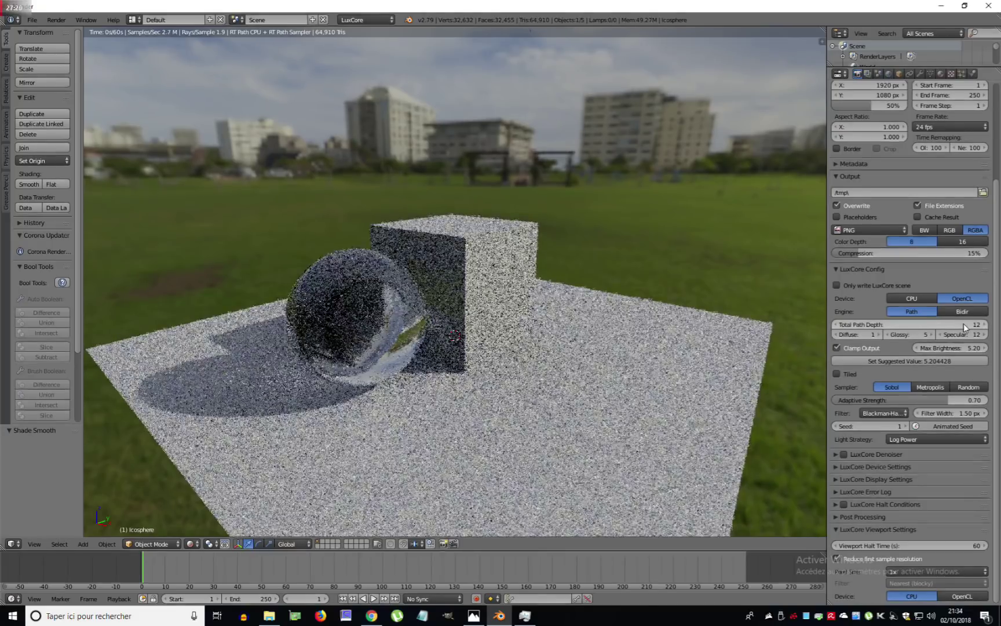
pyautogui.moveTo(536, 371); pyautogui.dragTo(561, 421, button='middle')
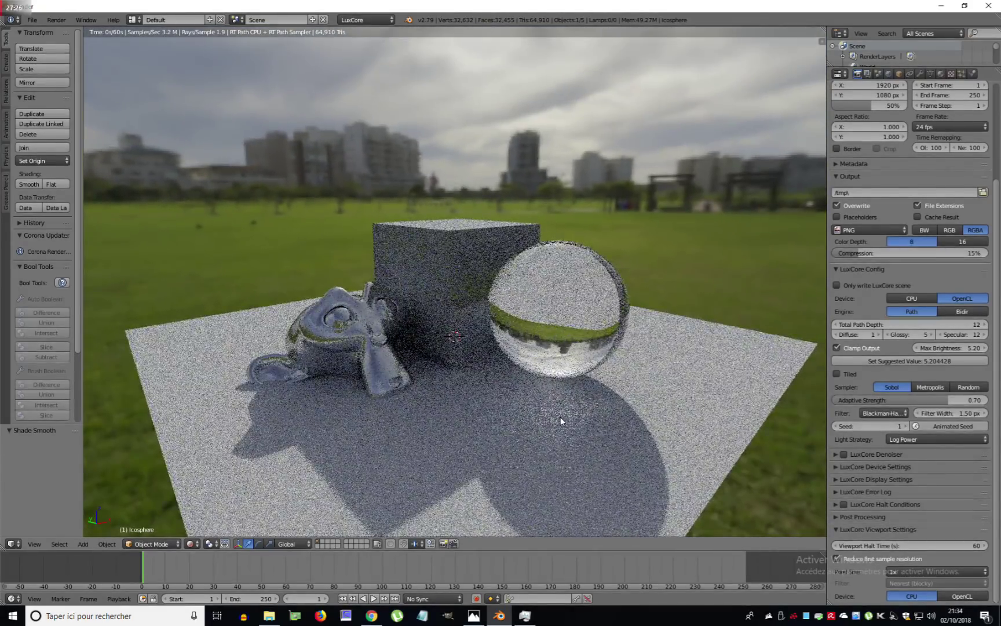
pyautogui.scroll(2, 560, 416)
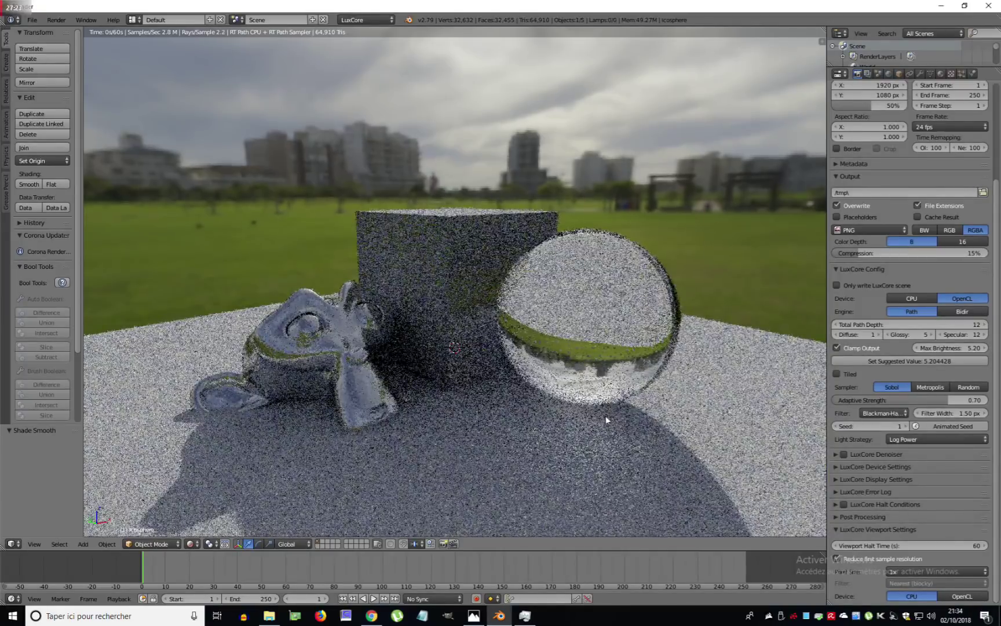
# Step: Try a total path depth of 1 with the diffuse depth at 1 on the monkey head and glass sphere
pyautogui.click(967, 325)
pyautogui.write('1')
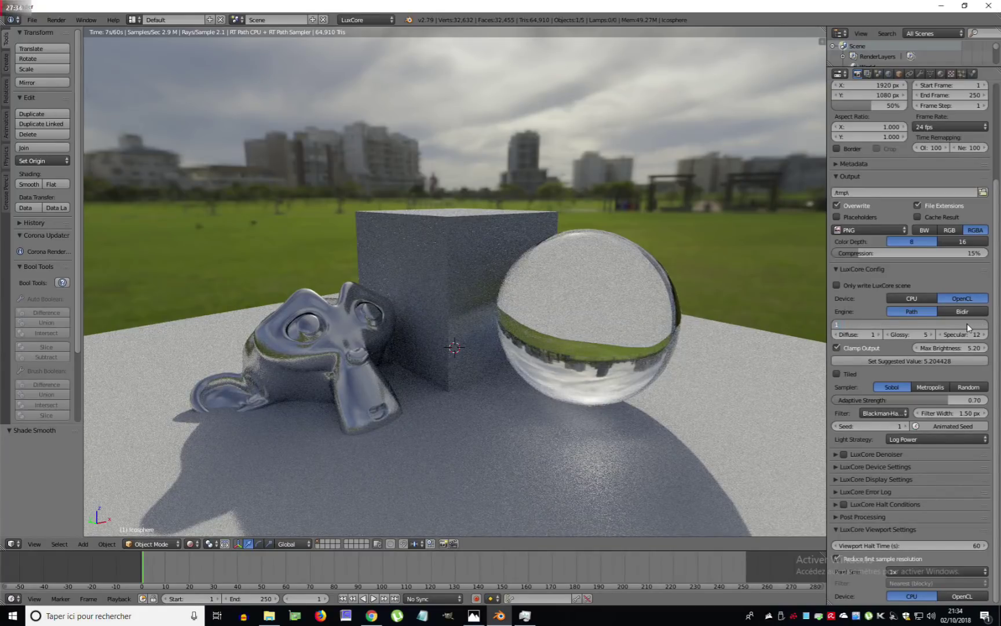
pyautogui.press('Return')
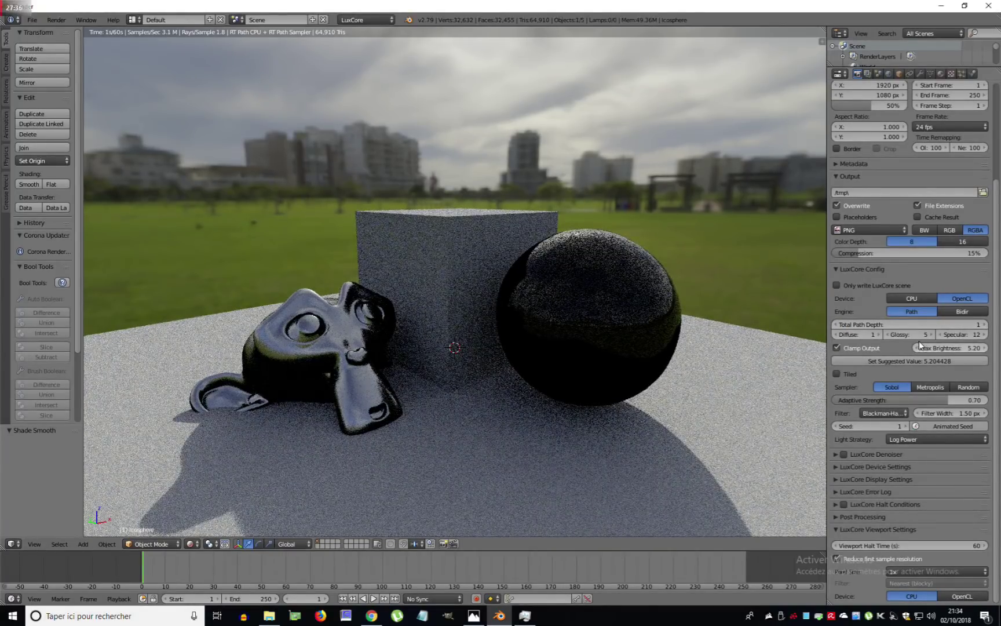
pyautogui.click(869, 335)
pyautogui.write('1')
pyautogui.press('Return')
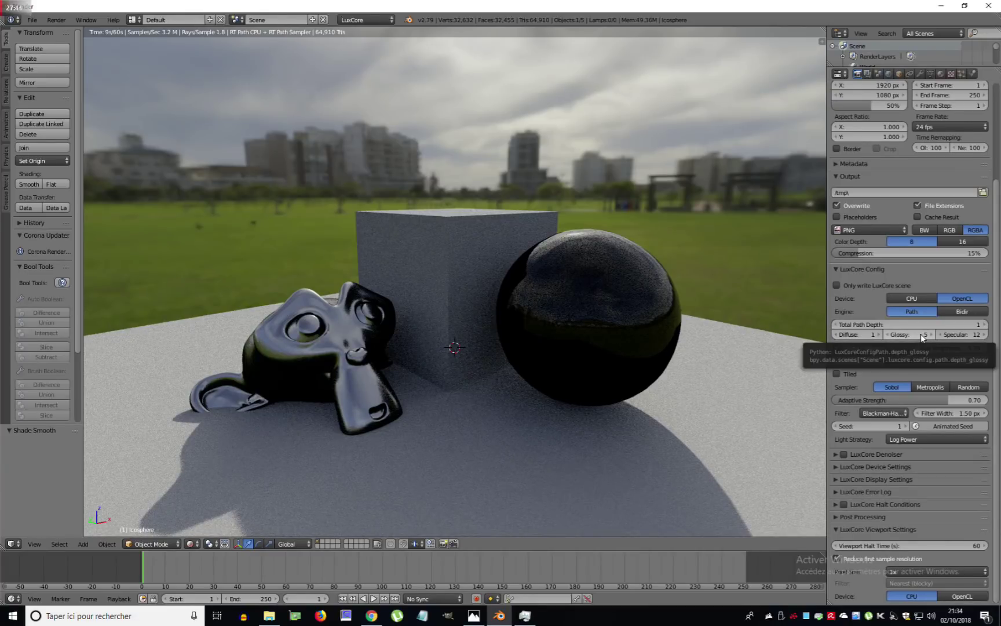
# Step: Set the total path depth to 2 and the diffuse depth to 4
pyautogui.click(964, 320)
pyautogui.write('2')
pyautogui.press('Return')
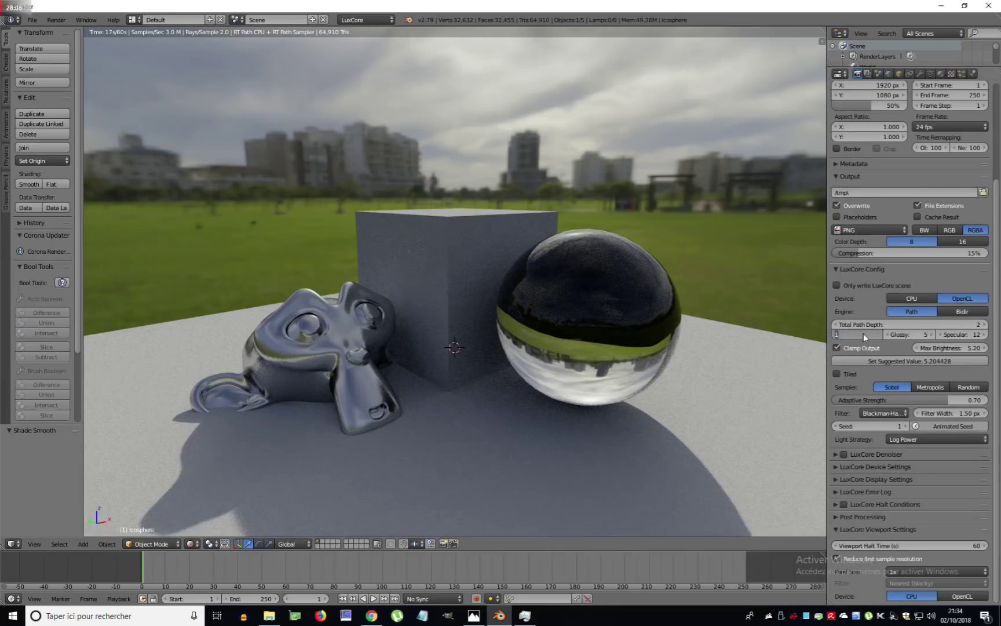
pyautogui.press('Return')
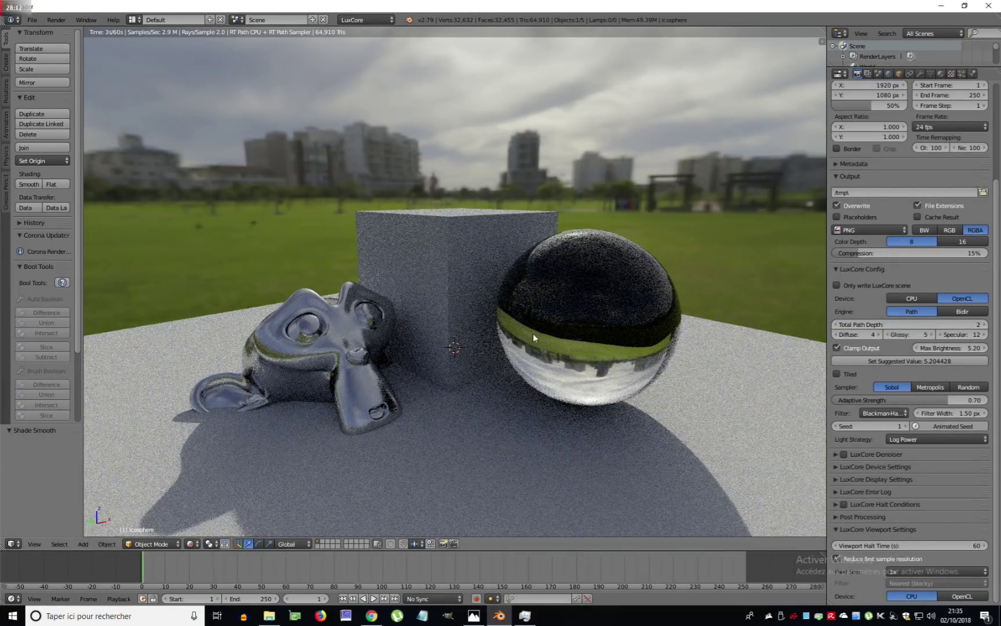
# Step: Set the total path depth to 4 and the specular depth to 2, viewing the effect on the glass sphere
pyautogui.click(944, 326)
pyautogui.write('4')
pyautogui.press('Return')
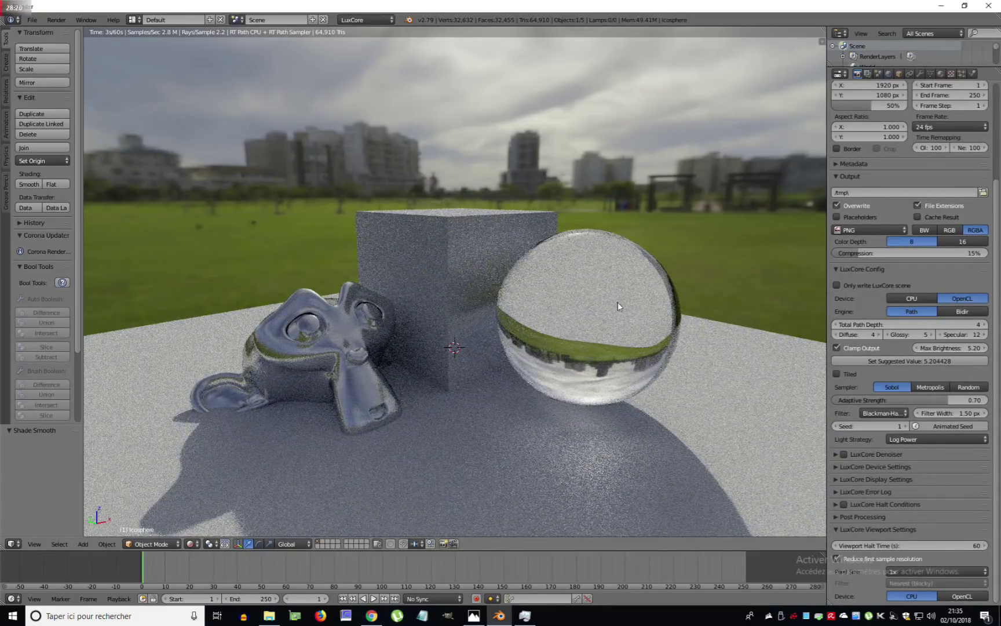
pyautogui.click(964, 334)
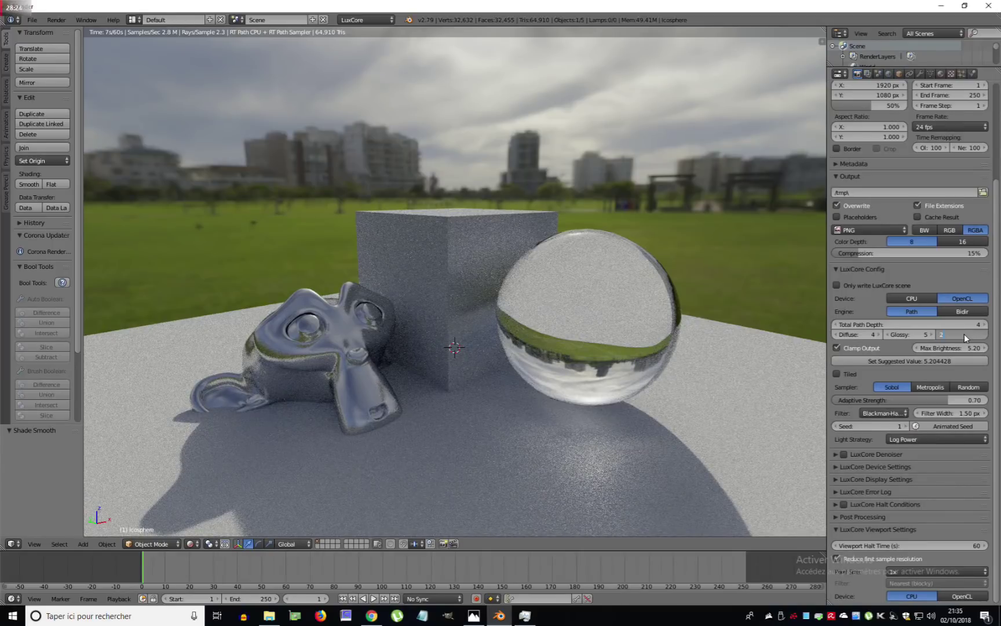
pyautogui.write('2')
pyautogui.press('Return')
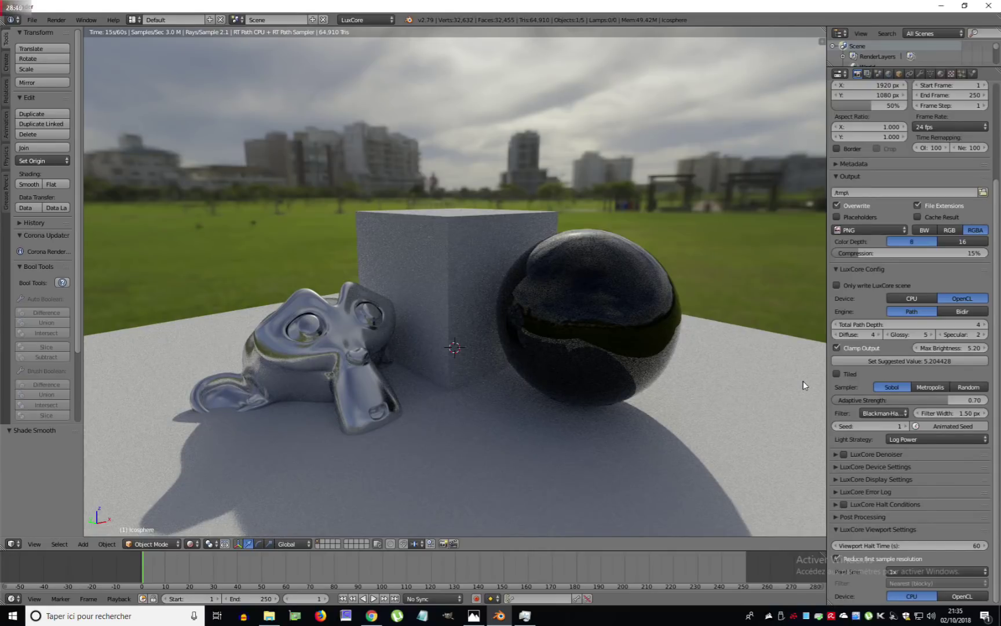
pyautogui.moveTo(803, 381); pyautogui.dragTo(665, 390, button='middle')
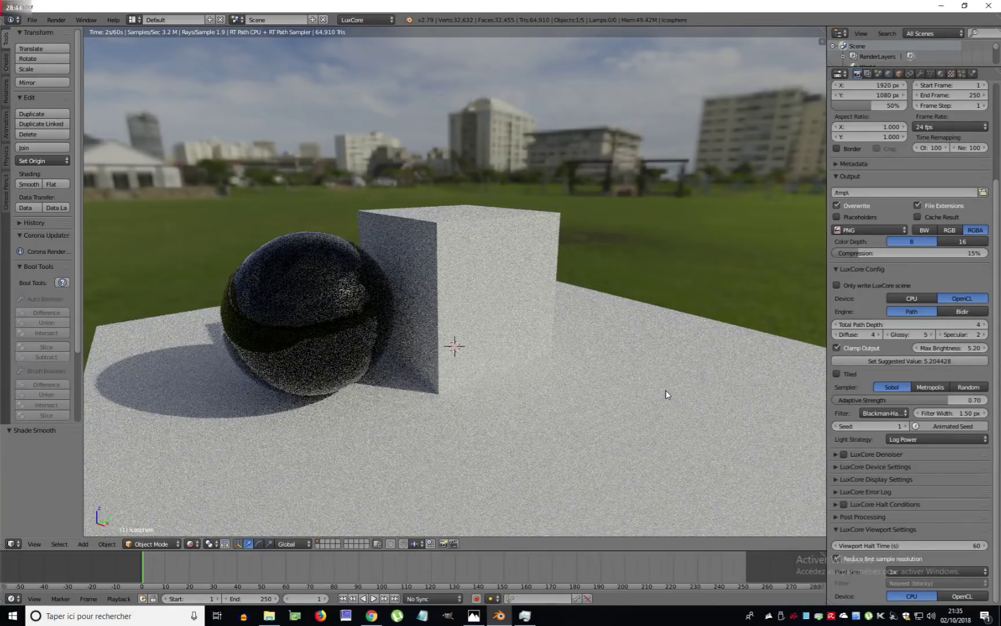
# Step: Switch the viewport to solid shading and remove the green_point_park_1k.hdr image from the world's HDRI settings
pyautogui.hotkey('shift', 'z')
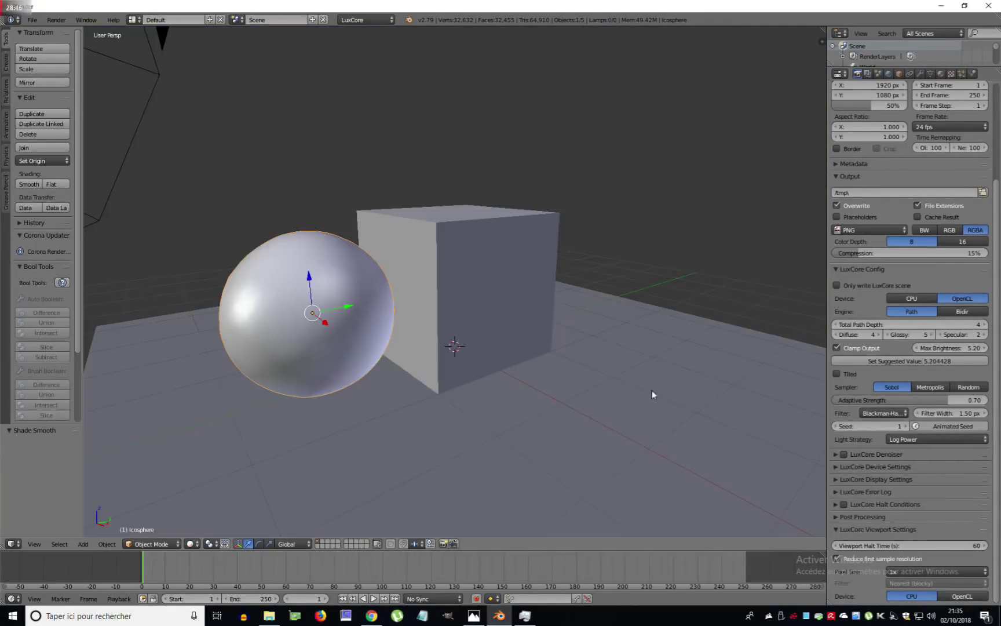
pyautogui.scroll(-8, 652, 391)
pyautogui.scroll(4, 527, 378)
pyautogui.moveTo(498, 377); pyautogui.dragTo(537, 374, button='middle')
pyautogui.scroll(-5, 537, 374)
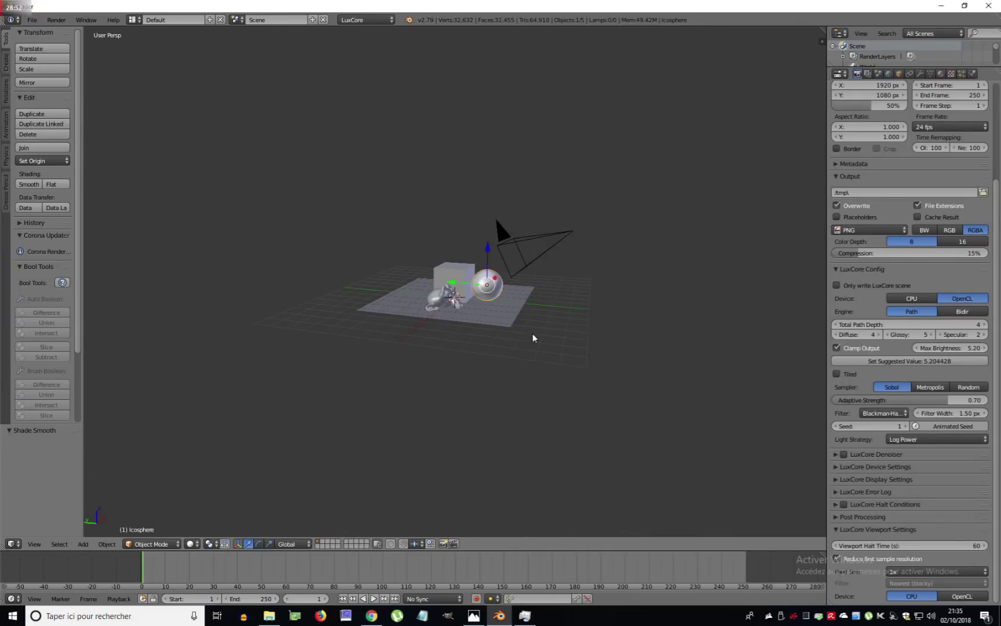
pyautogui.scroll(5, 865, 101)
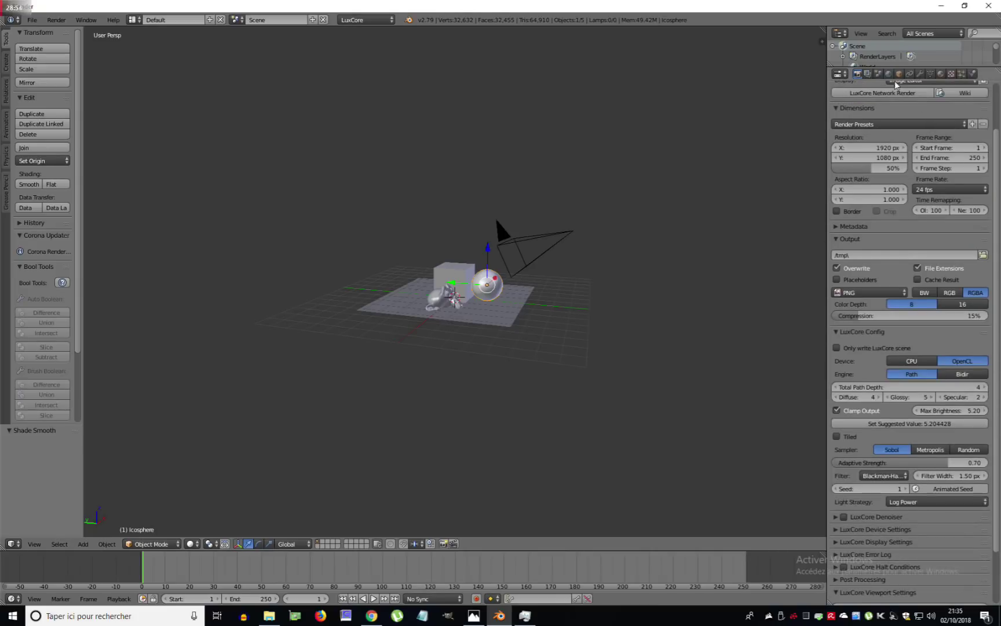
pyautogui.click(889, 74)
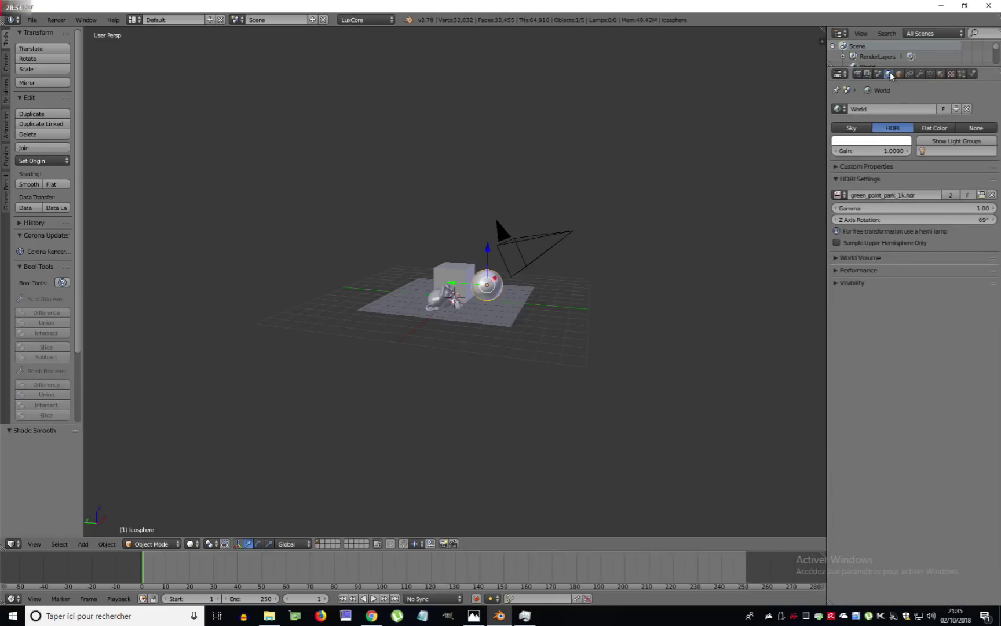
pyautogui.click(993, 196)
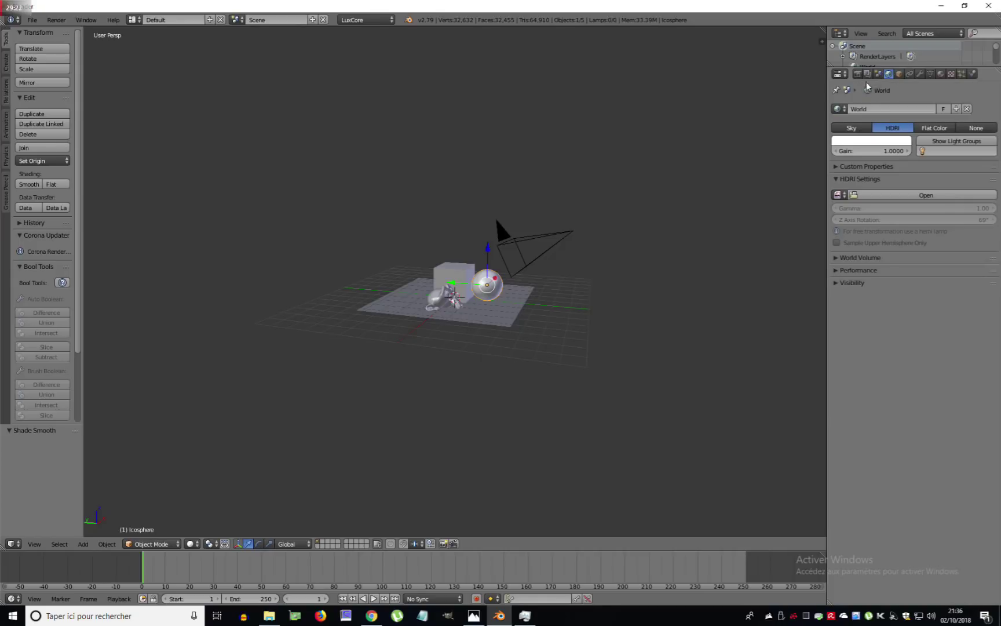
# Step: Select the camera and review its LuxCore image pipeline and tonemapper settings
pyautogui.rightClick(563, 230)
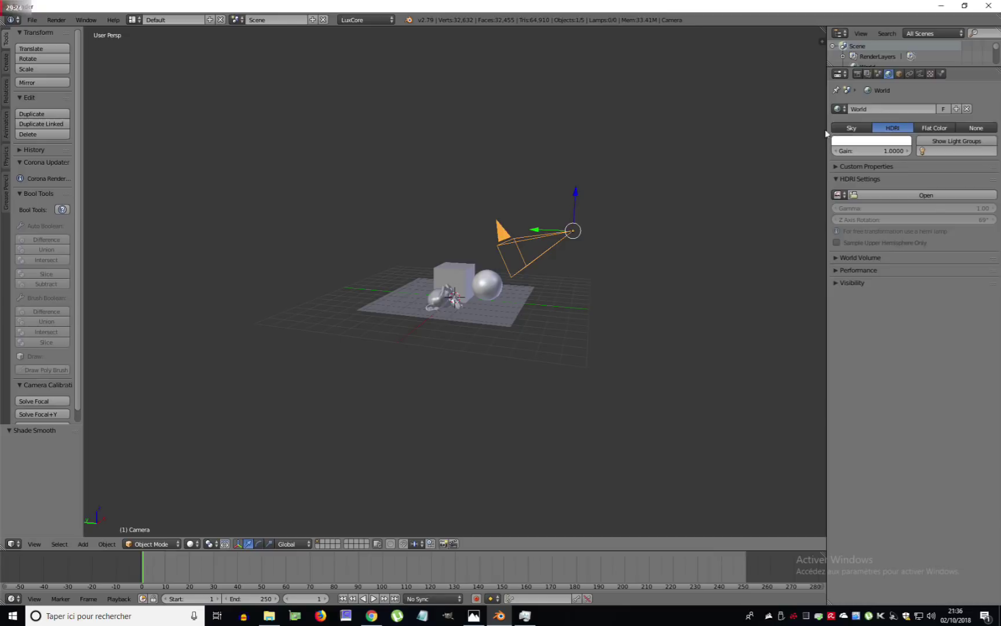
pyautogui.click(920, 73)
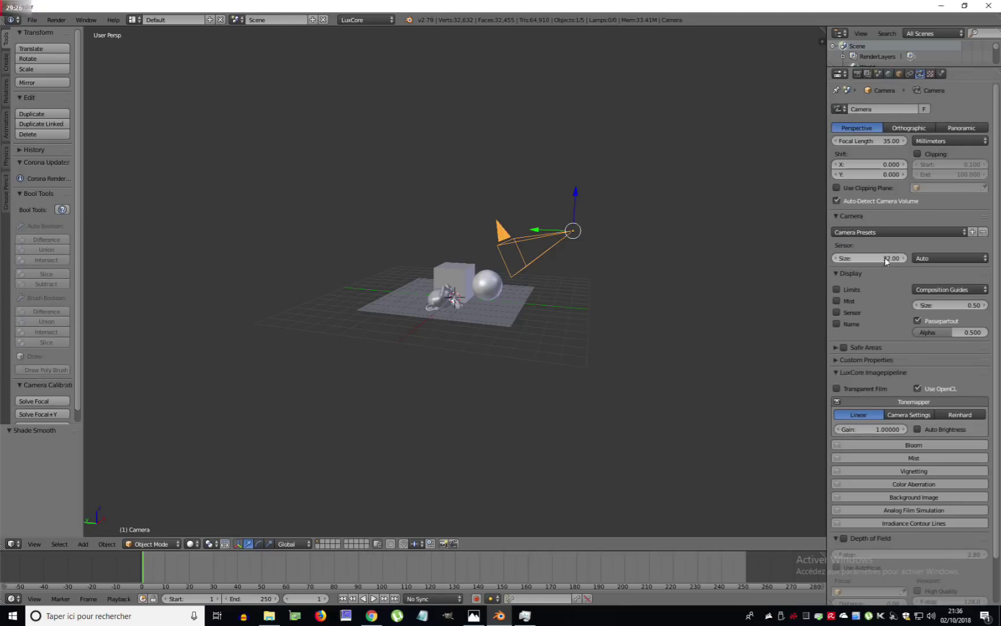
pyautogui.scroll(-2, 887, 412)
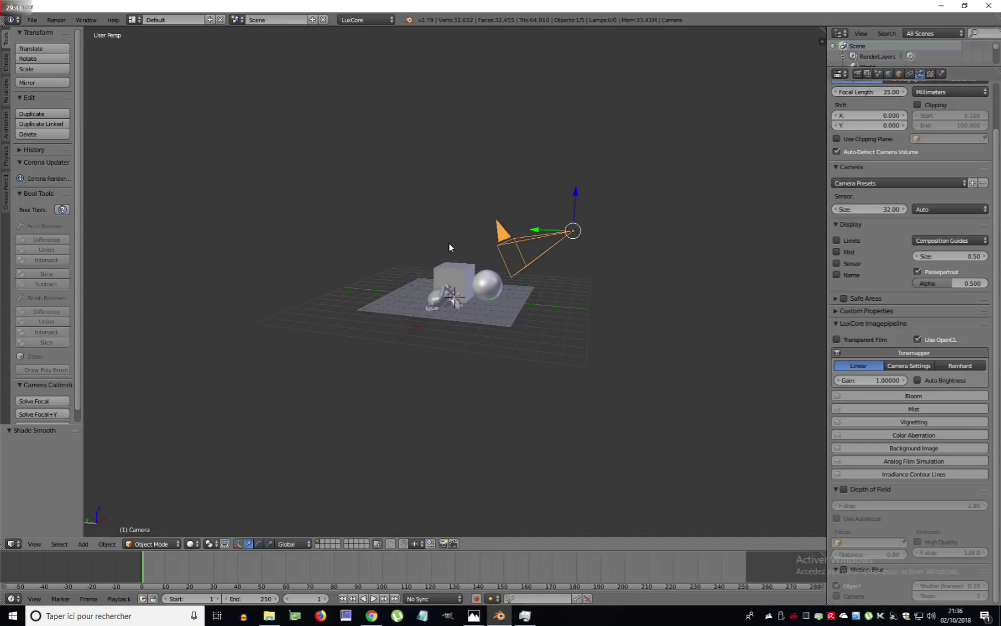
# Step: Add a point lamp and raise it about 3.76 along Z above the cube
pyautogui.hotkey('shift', 'a')
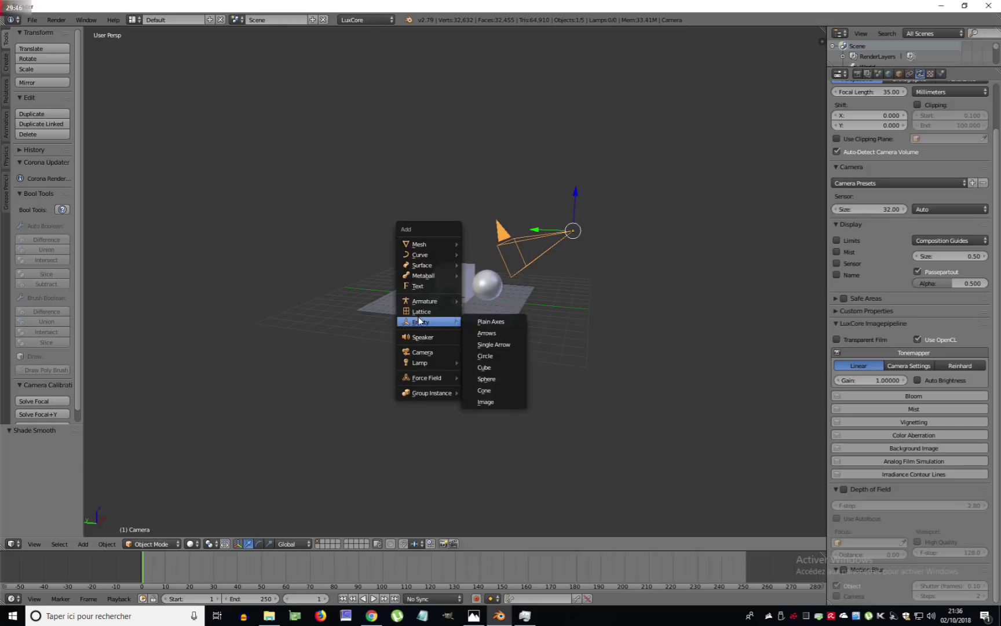
pyautogui.click(481, 362)
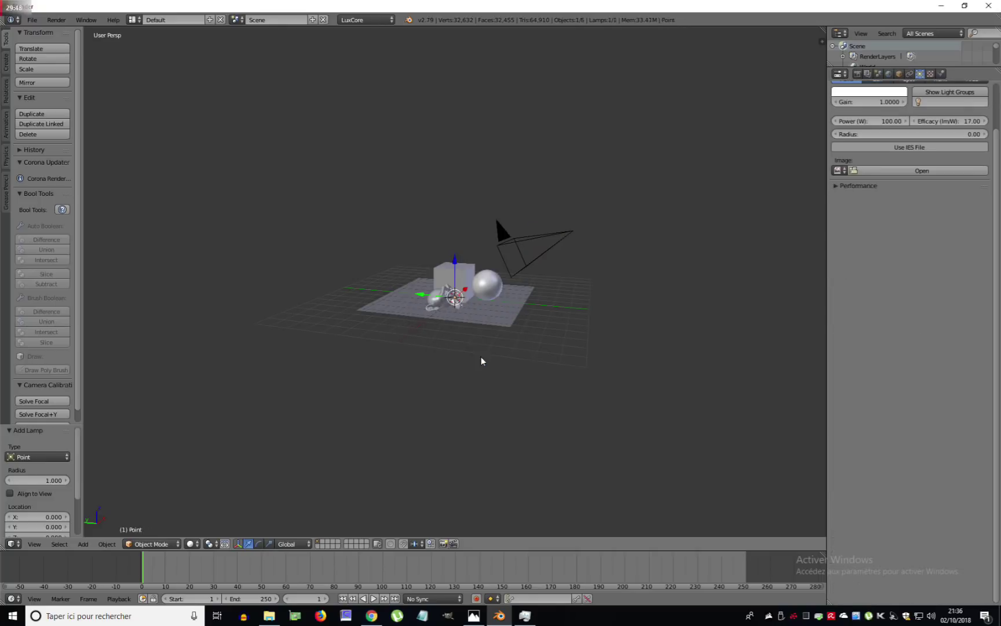
pyautogui.press('g')
pyautogui.press('z')
pyautogui.click(456, 204)
pyautogui.moveTo(457, 204)
pyautogui.mouseDown(button='middle')
pyautogui.moveTo(511, 277)
pyautogui.moveTo(438, 320)
pyautogui.moveTo(417, 359)
pyautogui.mouseUp(button='middle')
pyautogui.scroll(3, 476, 301)
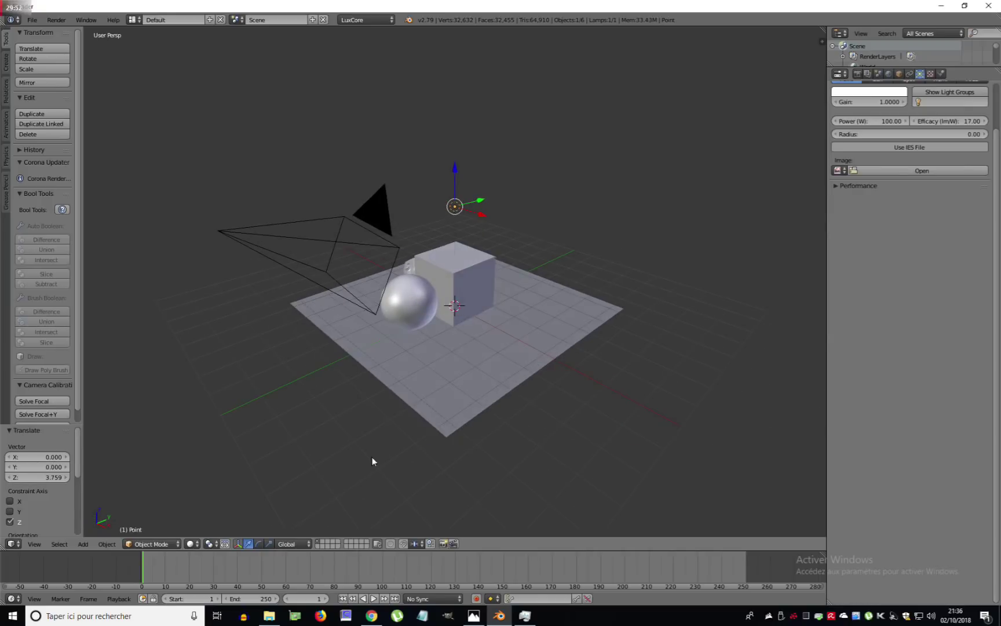
# Step: Switch the viewport to rendered shading and set the world lighting to None
pyautogui.click(191, 543)
pyautogui.click(211, 474)
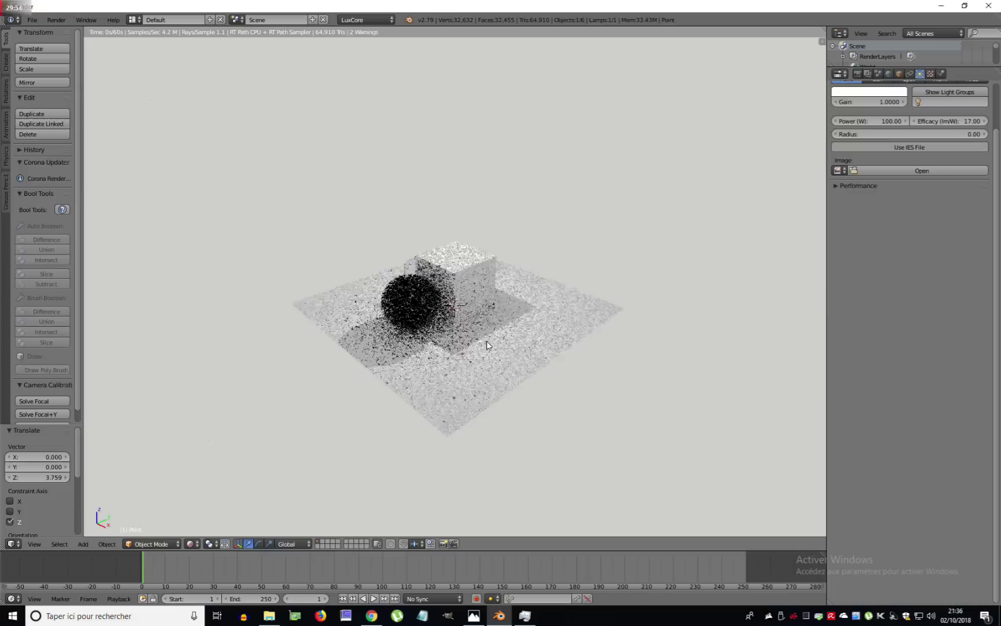
pyautogui.click(888, 74)
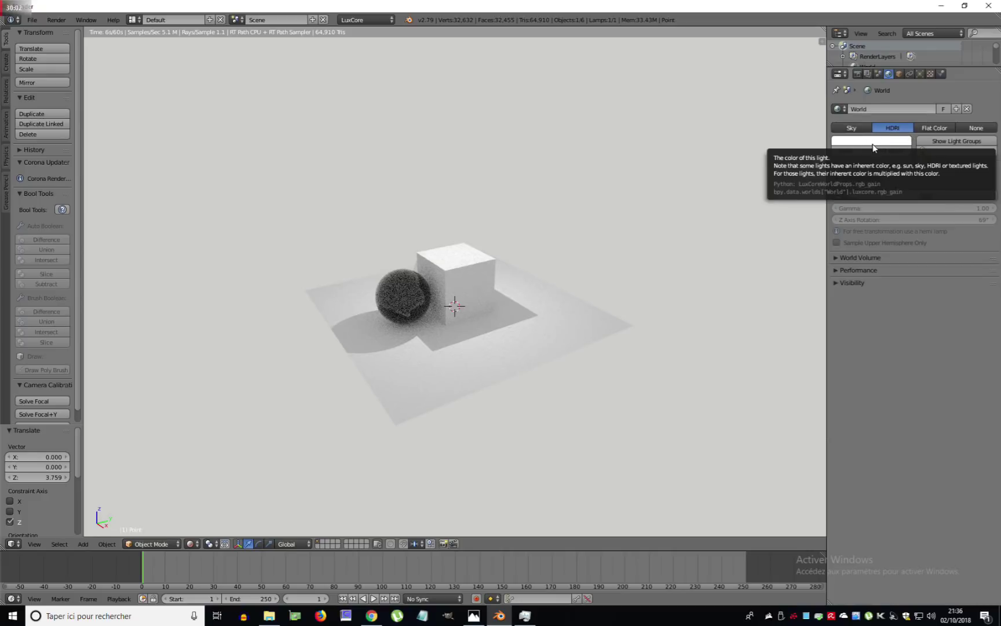
pyautogui.click(976, 128)
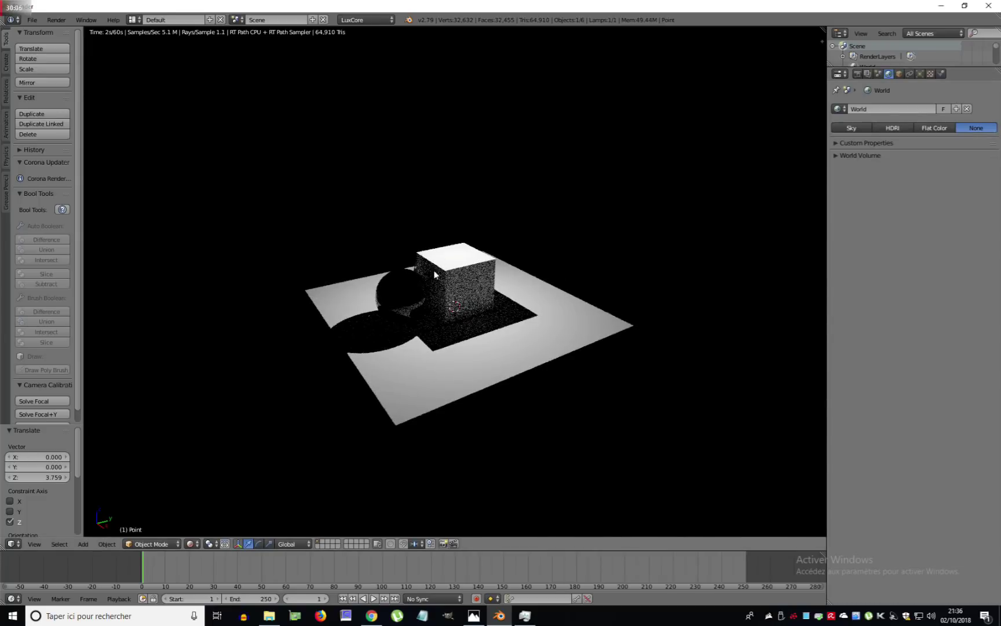
# Step: Set the point lamp's efficacy to 1 lm/W, its radius to 1 and its power to 500 W
pyautogui.click(920, 73)
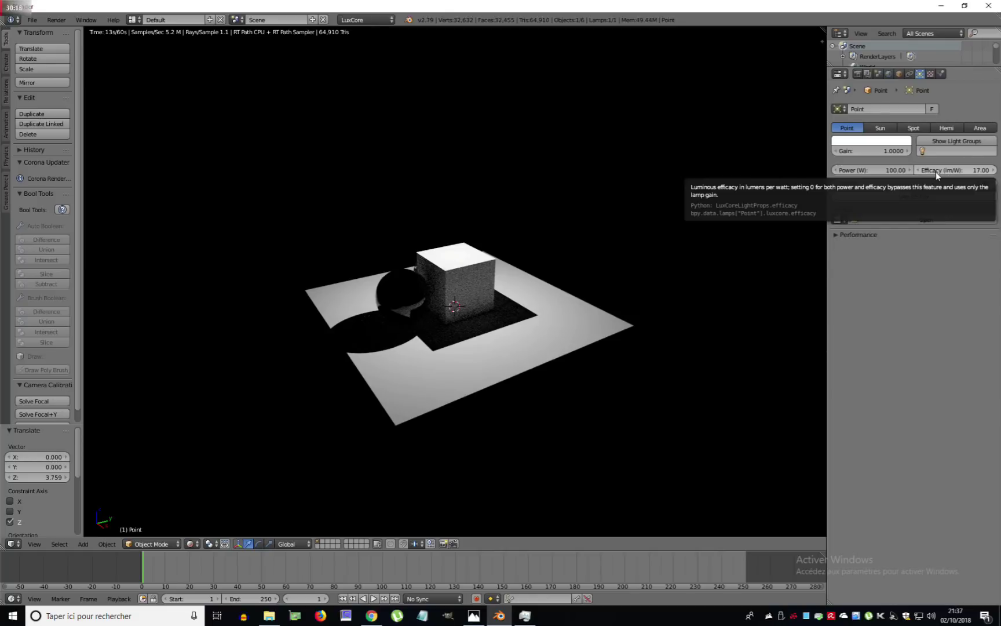
pyautogui.click(935, 171)
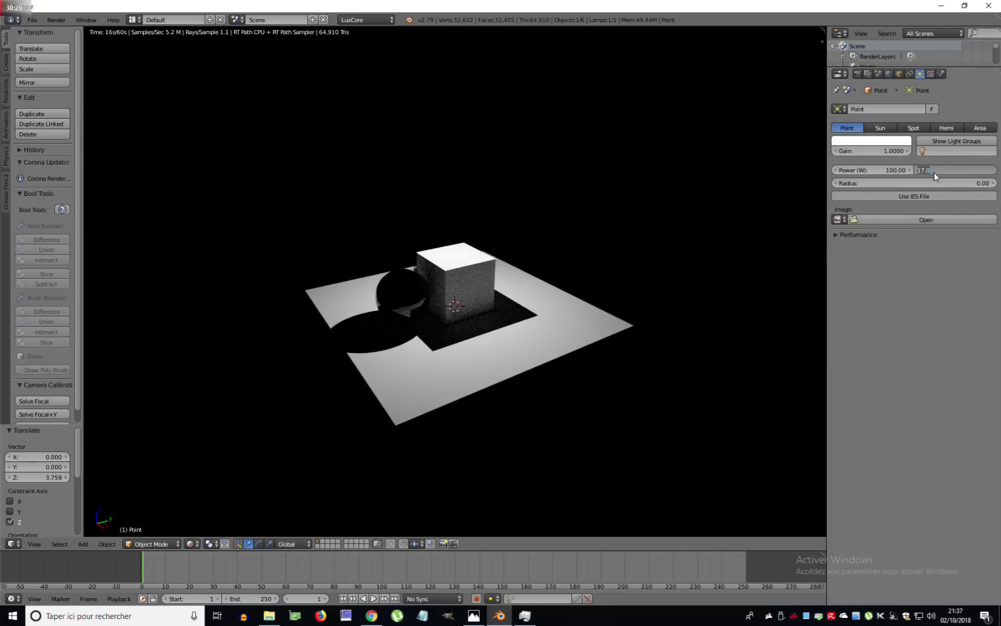
pyautogui.write('1')
pyautogui.press('Return')
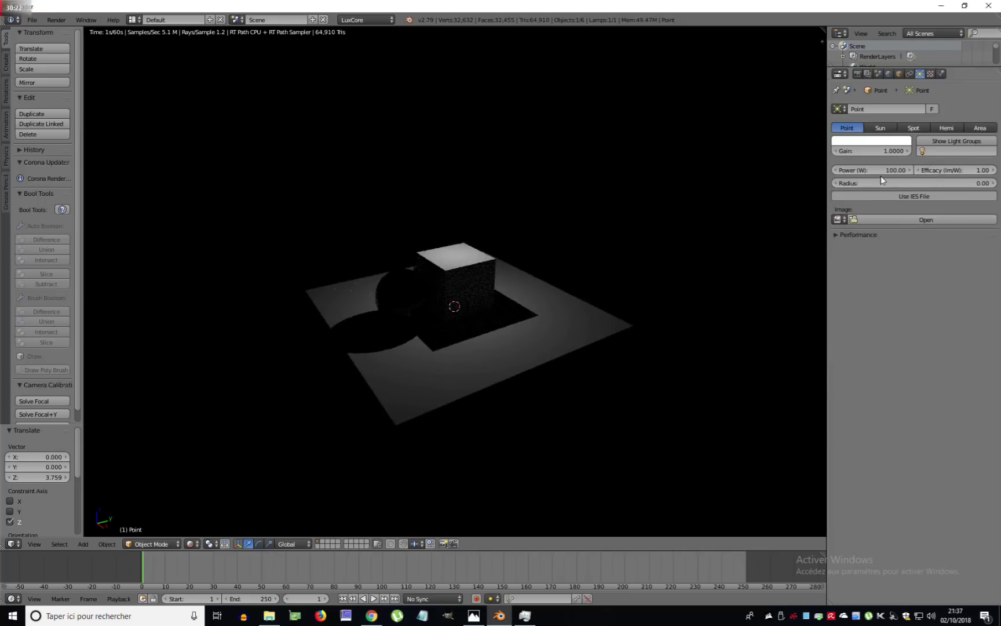
pyautogui.click(907, 184)
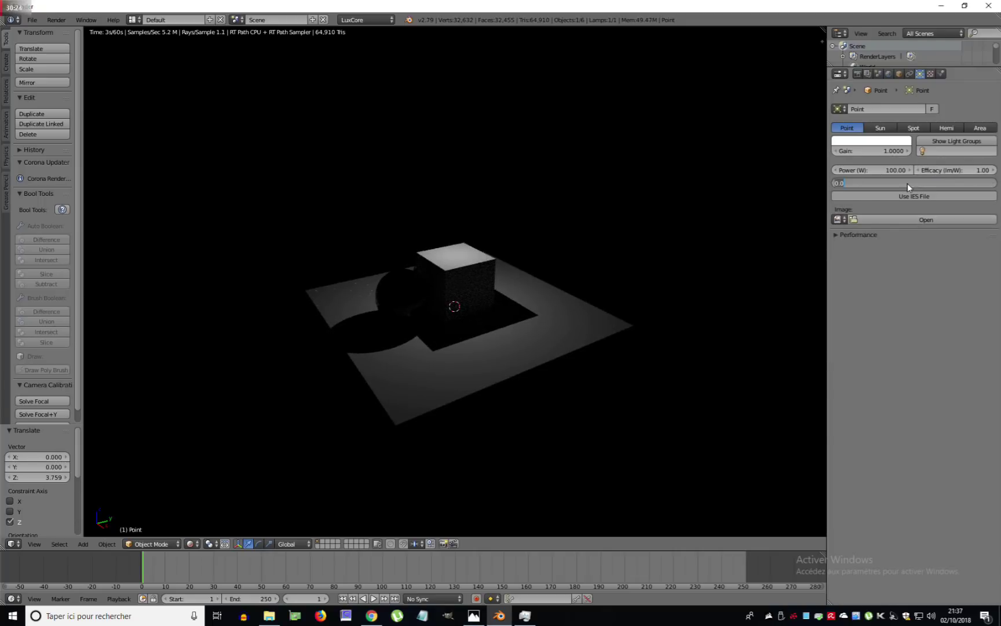
pyautogui.write('1')
pyautogui.press('Return')
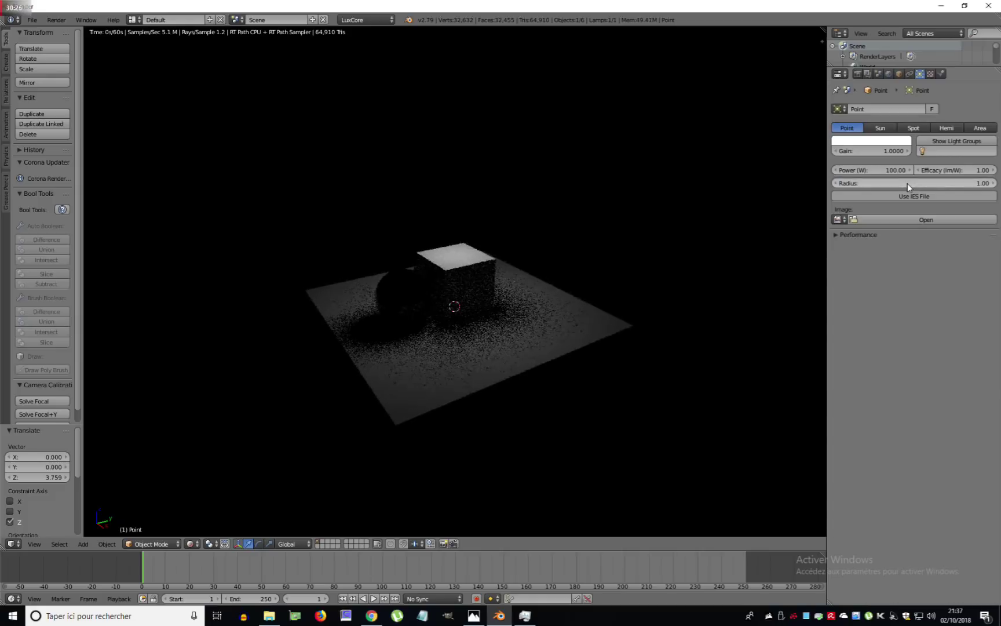
pyautogui.click(885, 173)
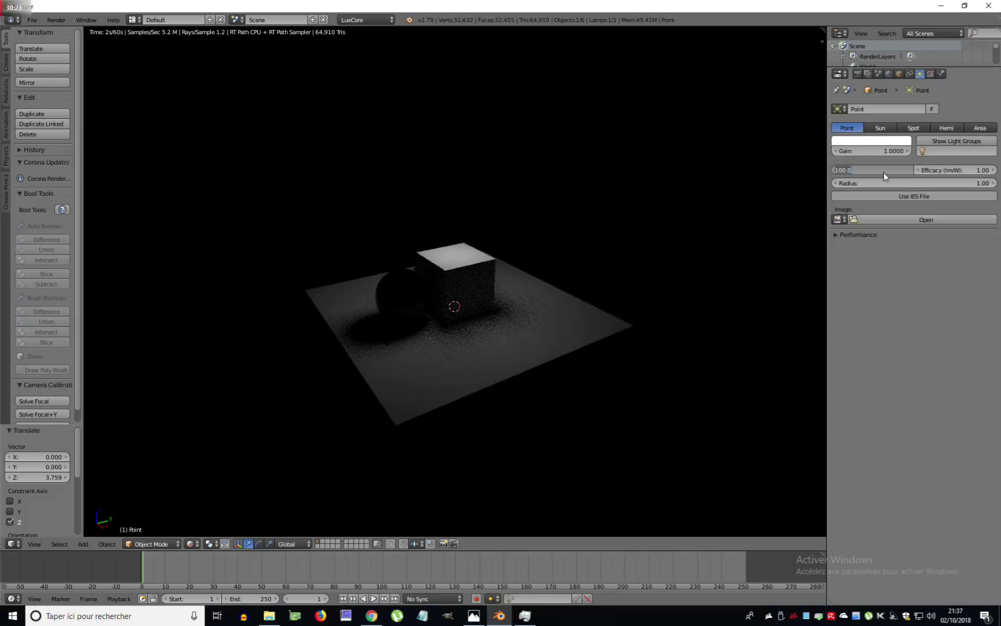
pyautogui.write('500')
pyautogui.press('Return')
# Step: Move the point lamp about -2.31 in X, -0.31 in Y and -0.43 in Z, towards the monkey head's side of the cube
pyautogui.moveTo(376, 342); pyautogui.dragTo(456, 275, button='middle')
pyautogui.press('g')
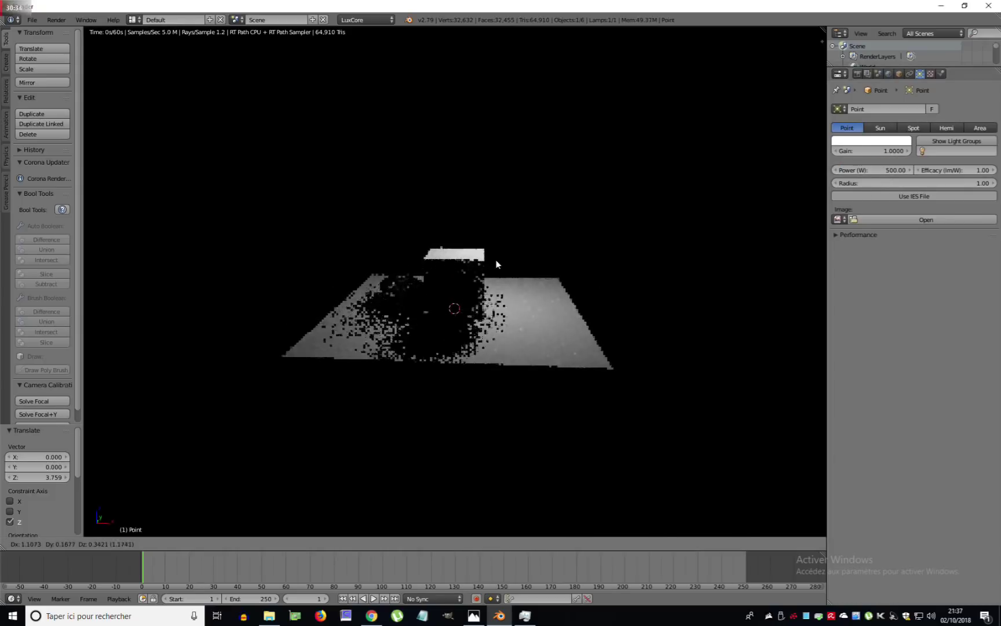
pyautogui.click(419, 340)
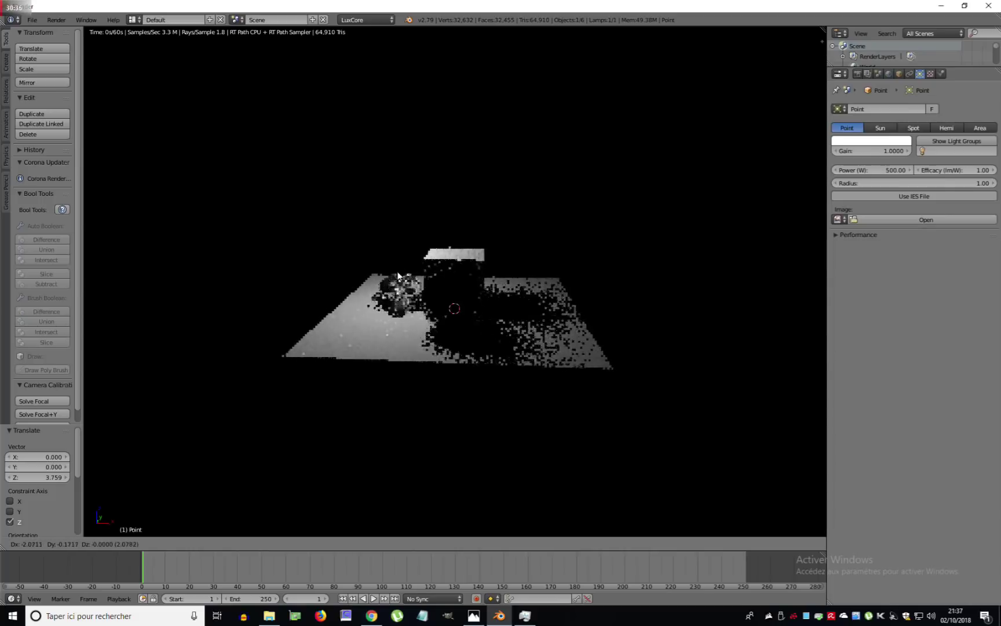
pyautogui.moveTo(419, 340)
pyautogui.mouseDown(button='middle')
pyautogui.moveTo(560, 358)
pyautogui.moveTo(458, 358)
pyautogui.mouseUp(button='middle')
pyautogui.scroll(3, 534, 351)
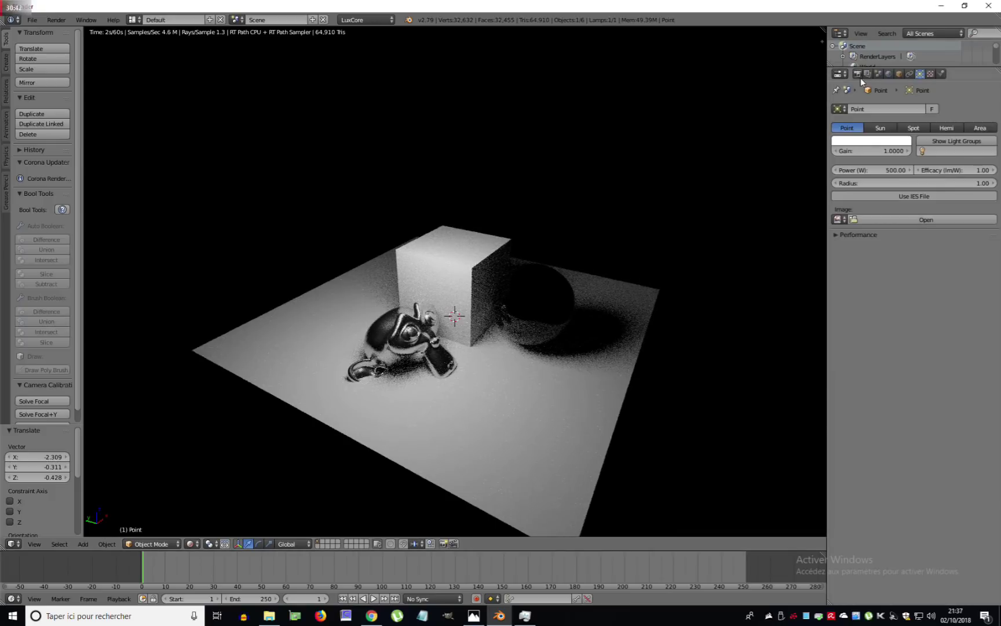
# Step: Switch the viewport to wireframe and add a second camera at the scene's centre
pyautogui.press('z')
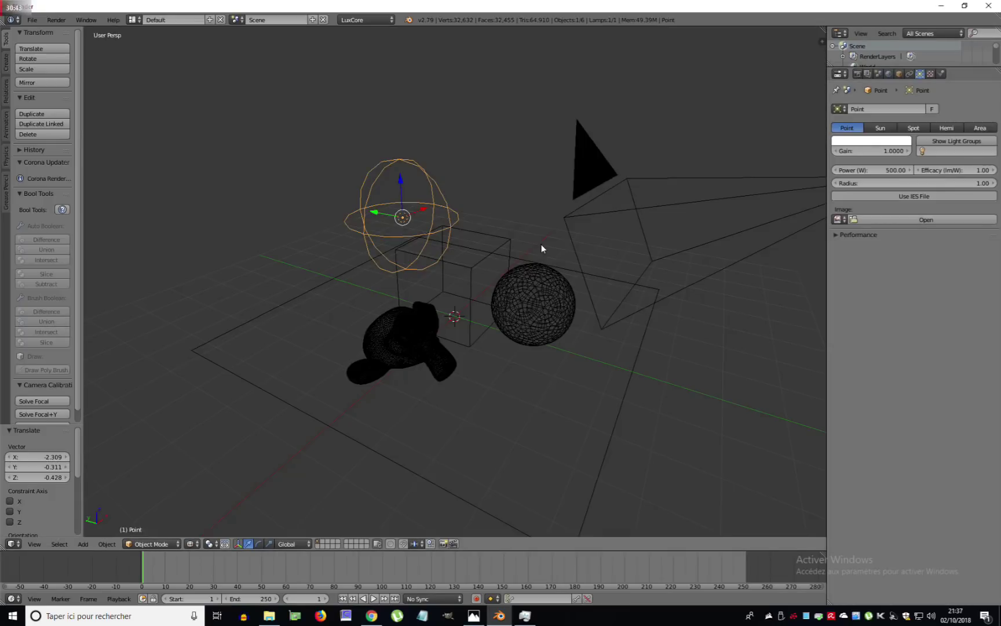
pyautogui.rightClick(624, 210)
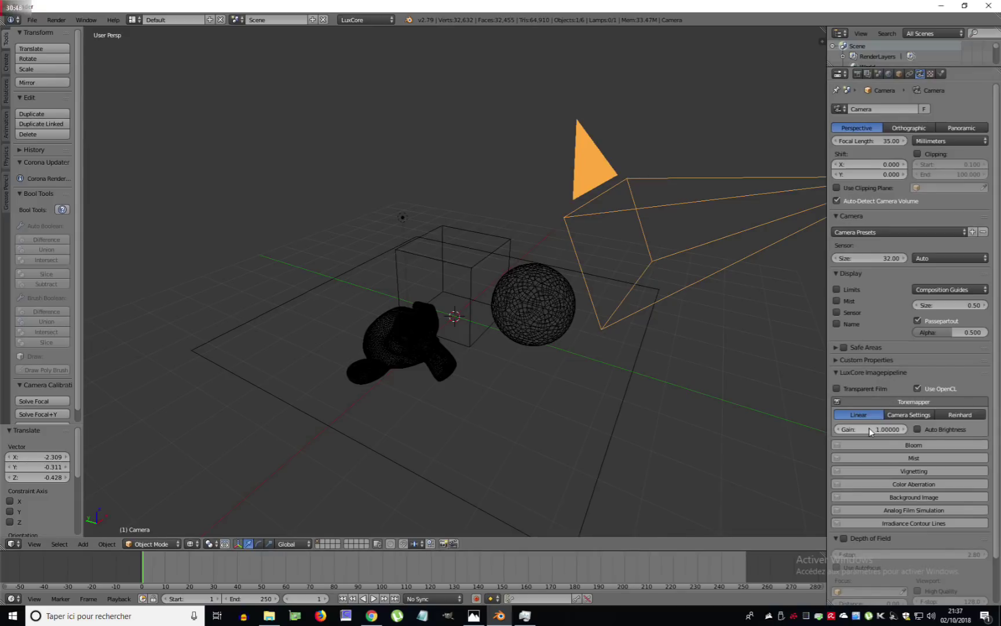
pyautogui.scroll(-4, 721, 382)
pyautogui.moveTo(642, 331); pyautogui.dragTo(568, 359, button='middle')
pyautogui.press('KP_7')
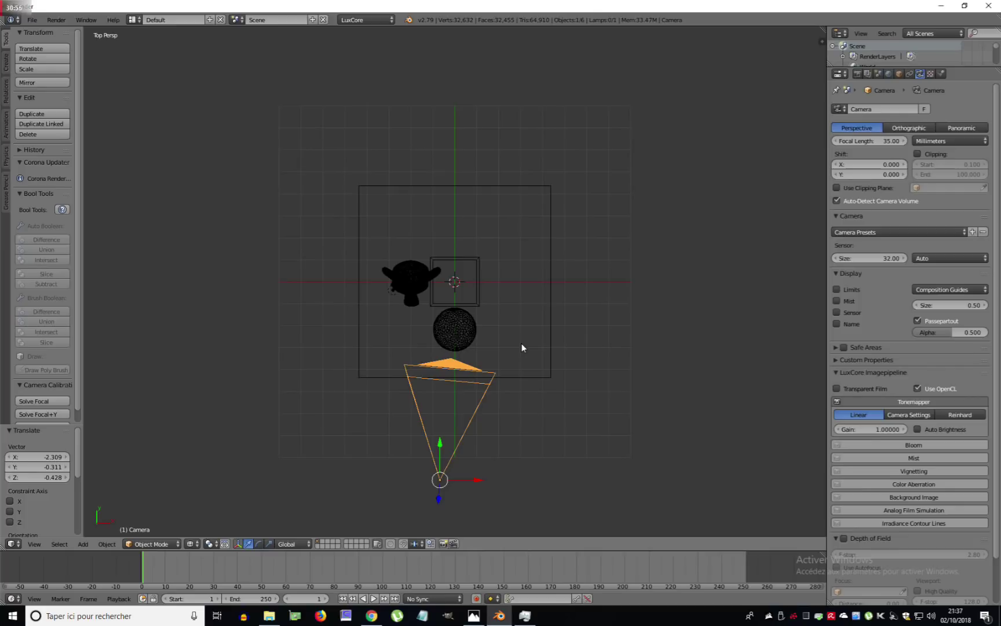
pyautogui.hotkey('shift', 'a')
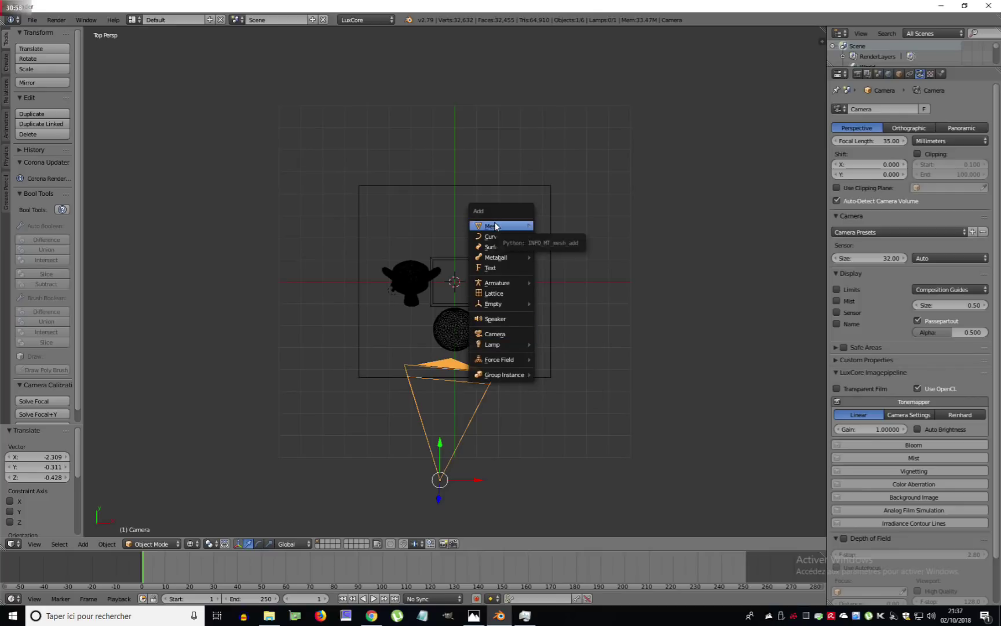
pyautogui.click(494, 334)
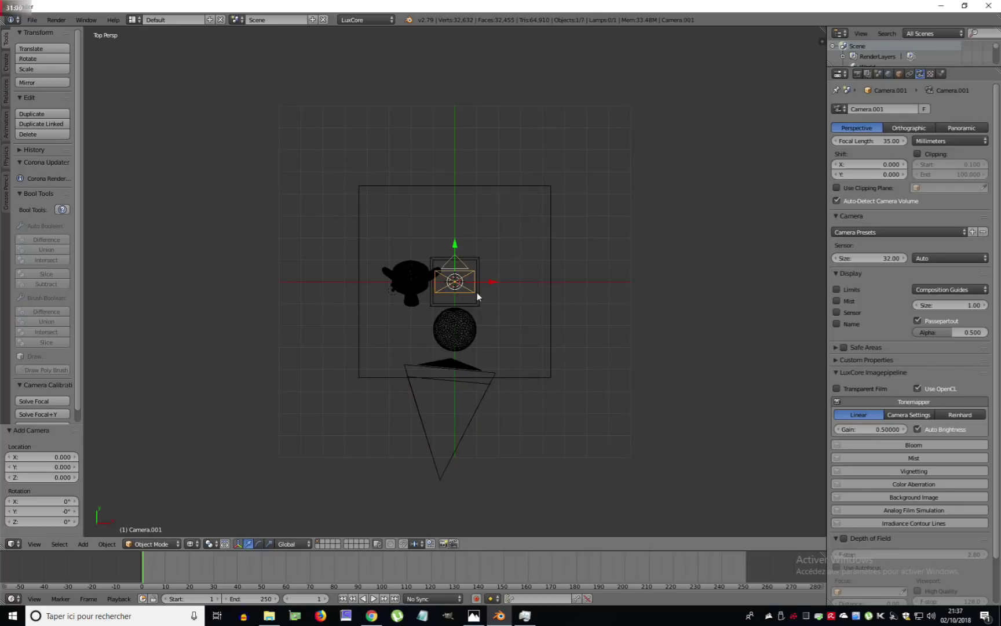
# Step: Rotate the new camera about 63° around global X and move it about -3.64 in X, -0.94 in Y and 3.18 in Z
pyautogui.moveTo(565, 295); pyautogui.dragTo(570, 349, button='middle')
pyautogui.press('r')
pyautogui.press('x')
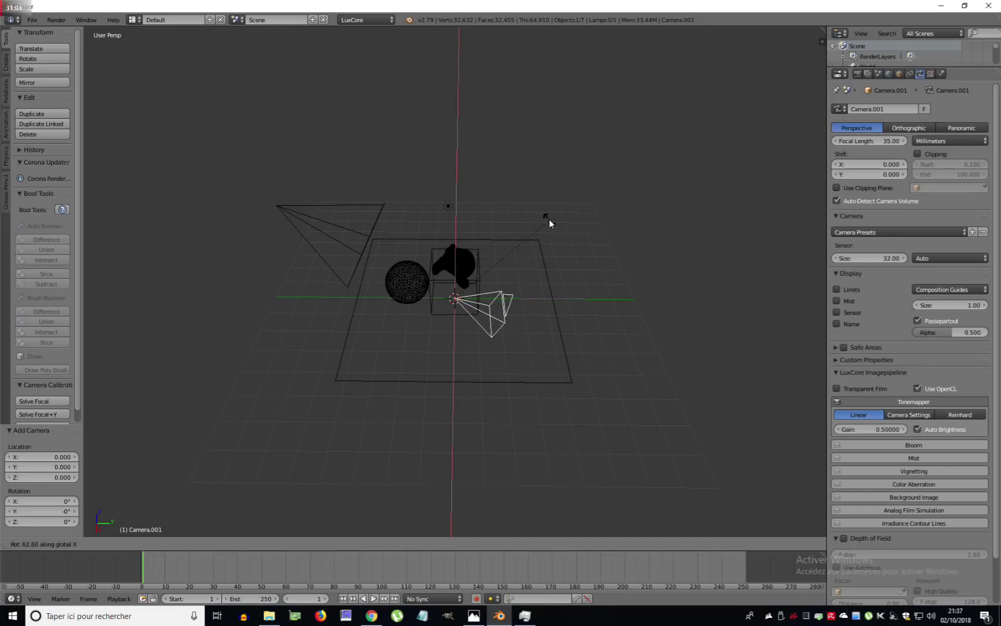
pyautogui.click(548, 220)
pyautogui.moveTo(501, 332); pyautogui.dragTo(581, 371, button='middle')
pyautogui.press('g')
pyautogui.click(548, 285)
pyautogui.moveTo(549, 286); pyautogui.dragTo(485, 299, button='middle')
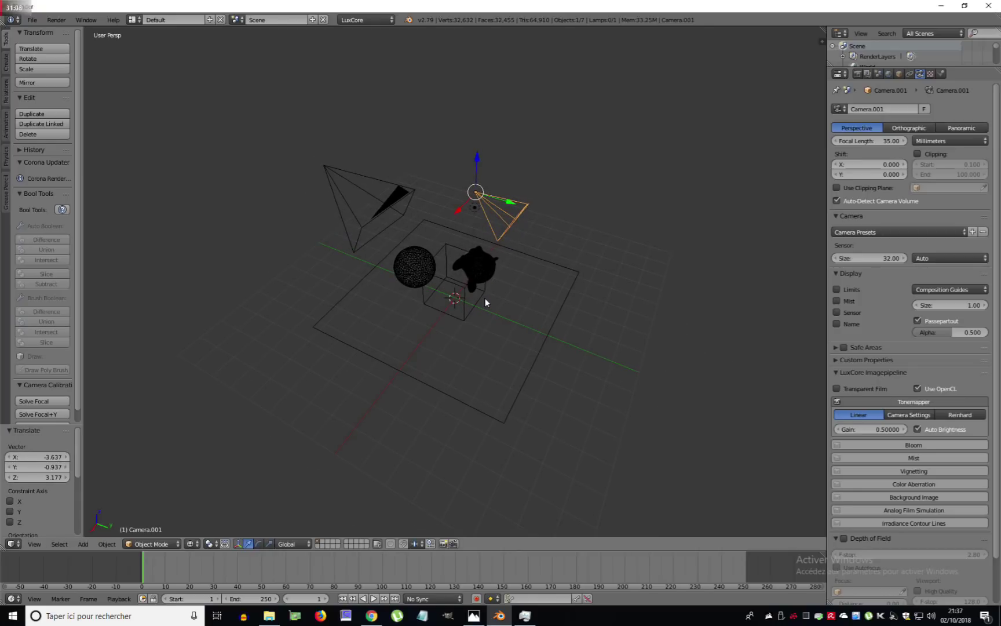
# Step: Make the new camera the active scene camera and align it to a view of the monkey head, cube and sphere
pyautogui.press('ctrl+alt+KP_0')
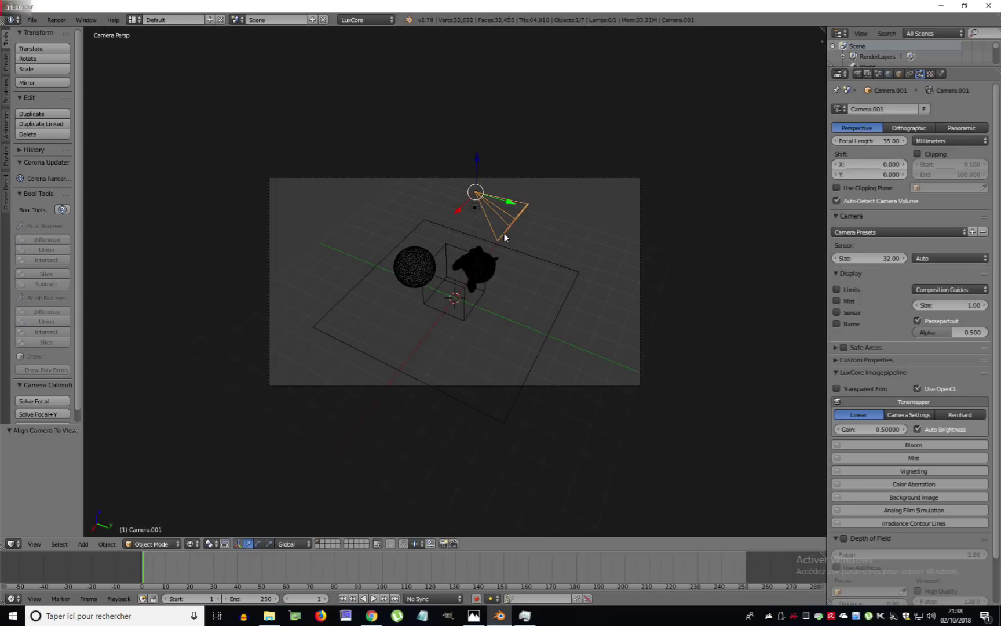
pyautogui.press('ctrl+KP_0')
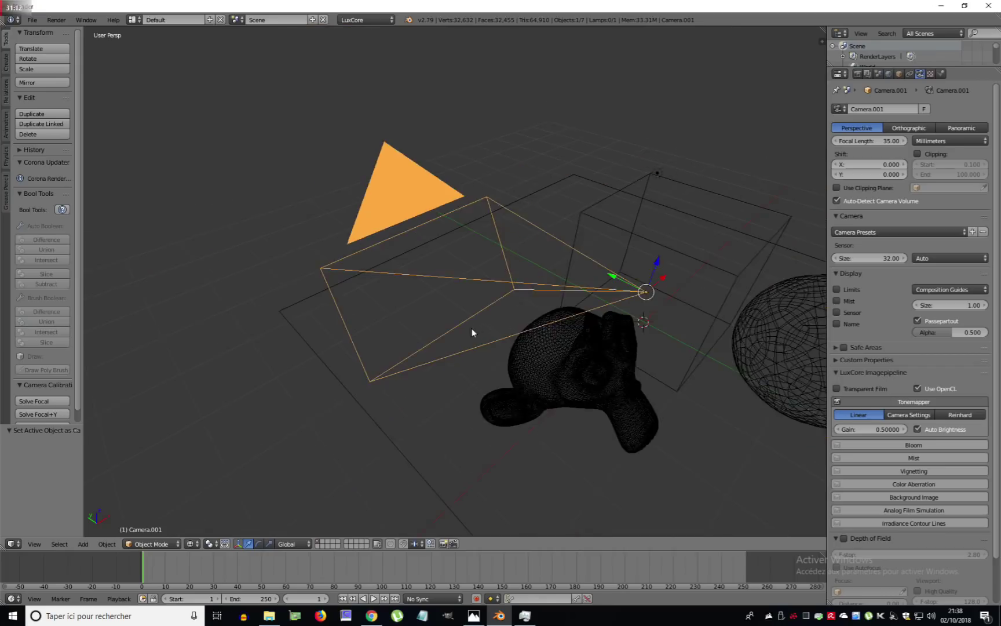
pyautogui.moveTo(473, 332); pyautogui.dragTo(548, 336, button='middle')
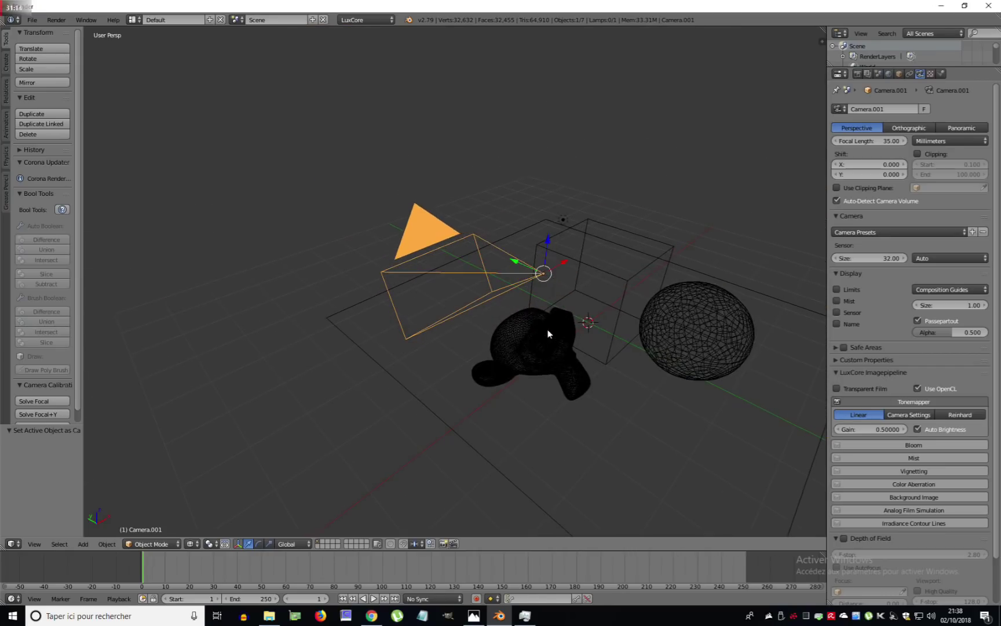
pyautogui.press('ctrl+alt+KP_0')
# Step: Move the new camera about 1.61 in X, -2.02 in Y and -0.59 in Z, and switch the viewport to rendered shading
pyautogui.press('g')
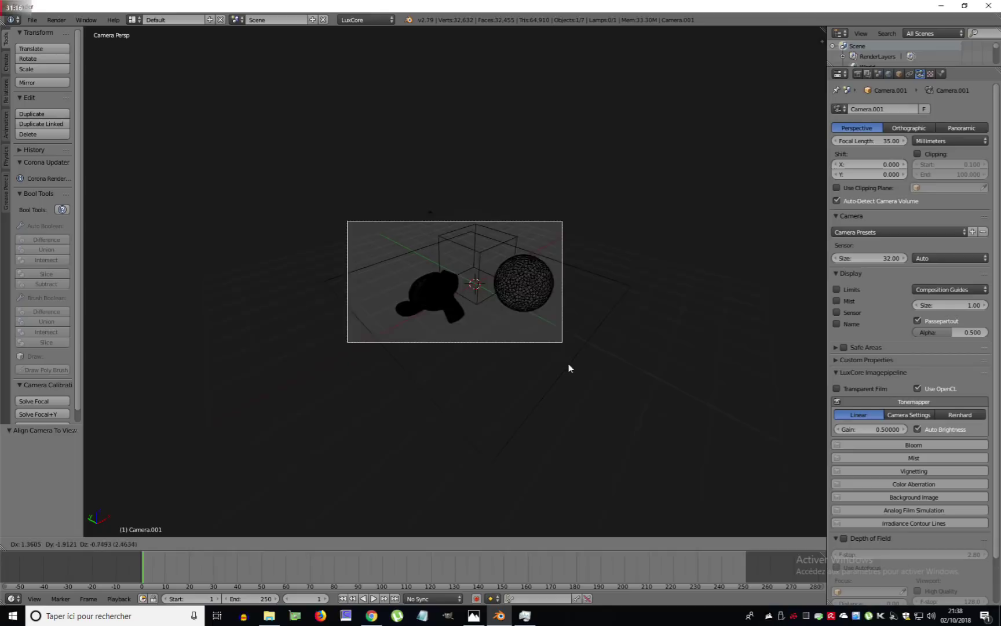
pyautogui.click(576, 358)
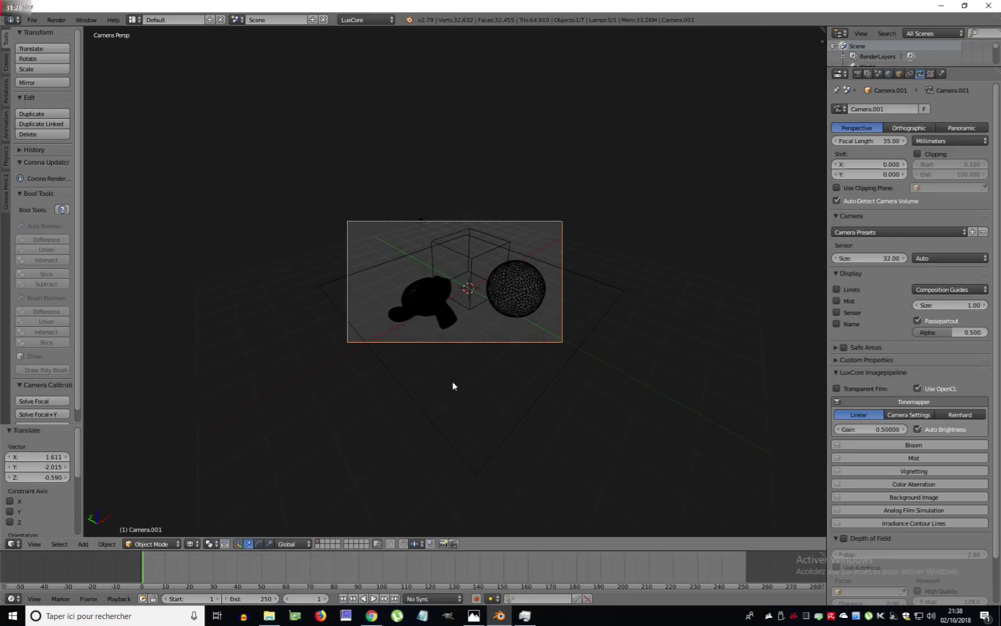
pyautogui.click(192, 543)
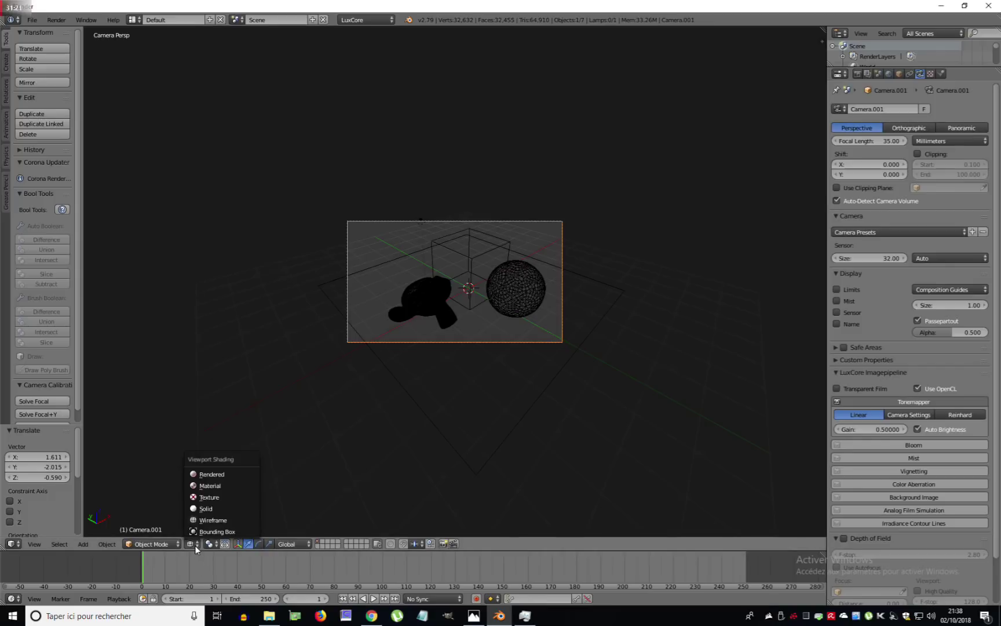
pyautogui.click(214, 474)
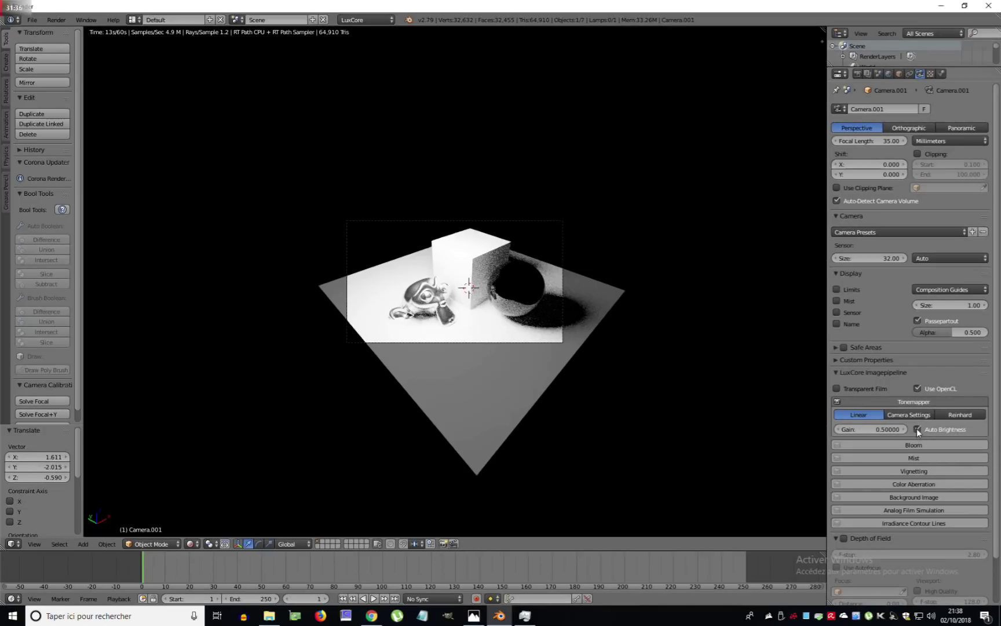
# Step: Turn off Auto Brightness in the new camera's linear tonemapper and set its gain to 1
pyautogui.click(917, 429)
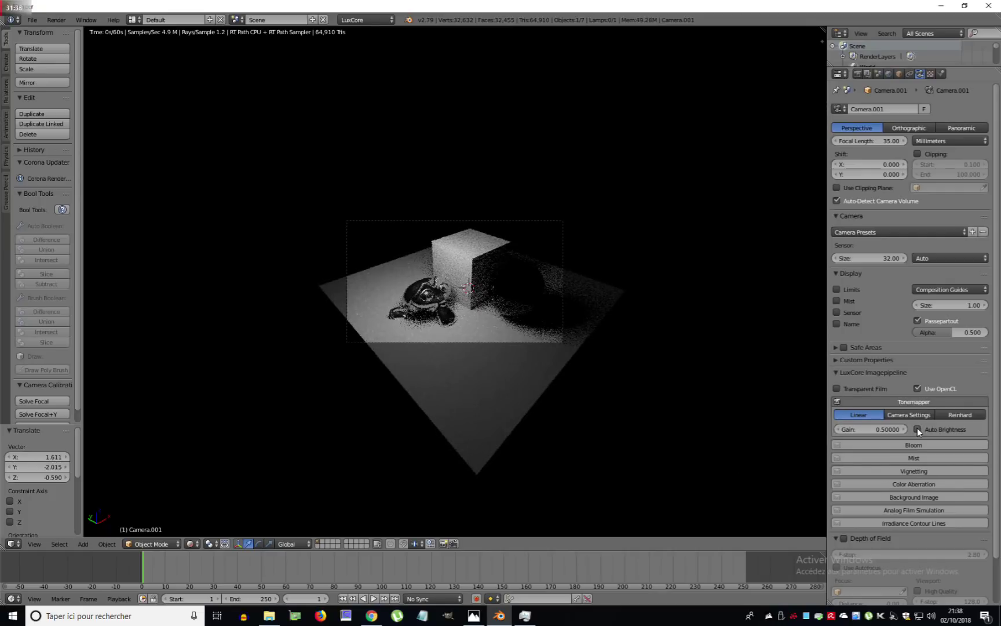
pyautogui.click(880, 429)
pyautogui.write('1')
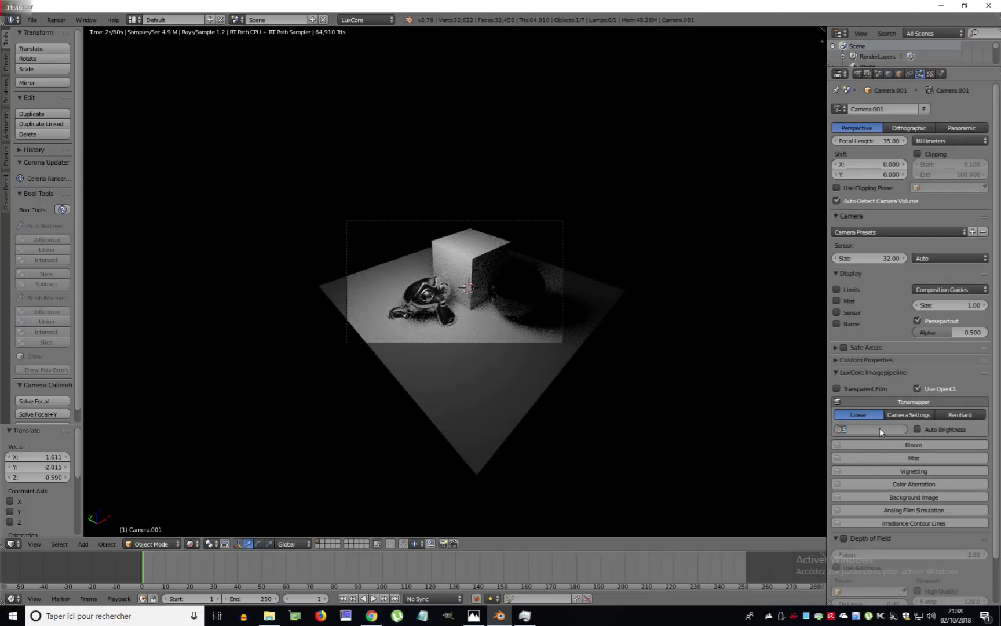
pyautogui.press('Return')
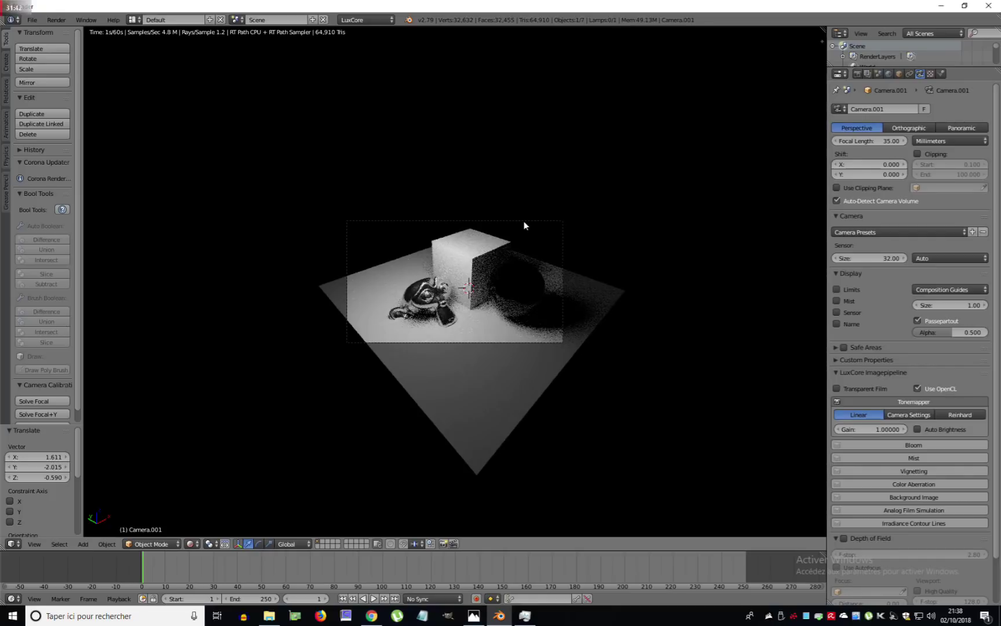
# Step: Reframe the objects by moving the camera about 0.50 in X, -0.42 in Y and 0.07 in Z
pyautogui.press('g')
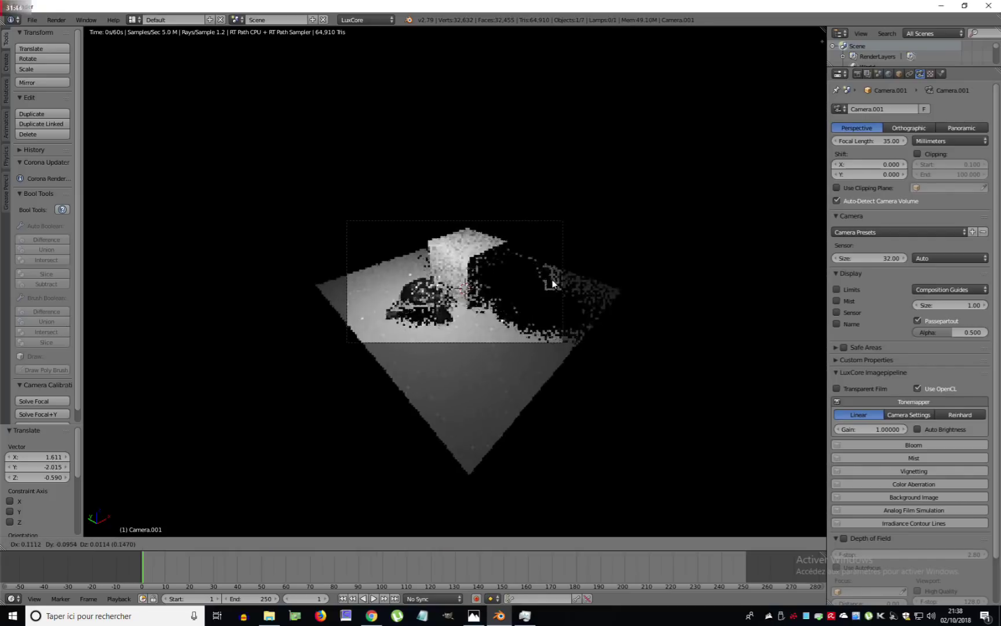
pyautogui.click(560, 279)
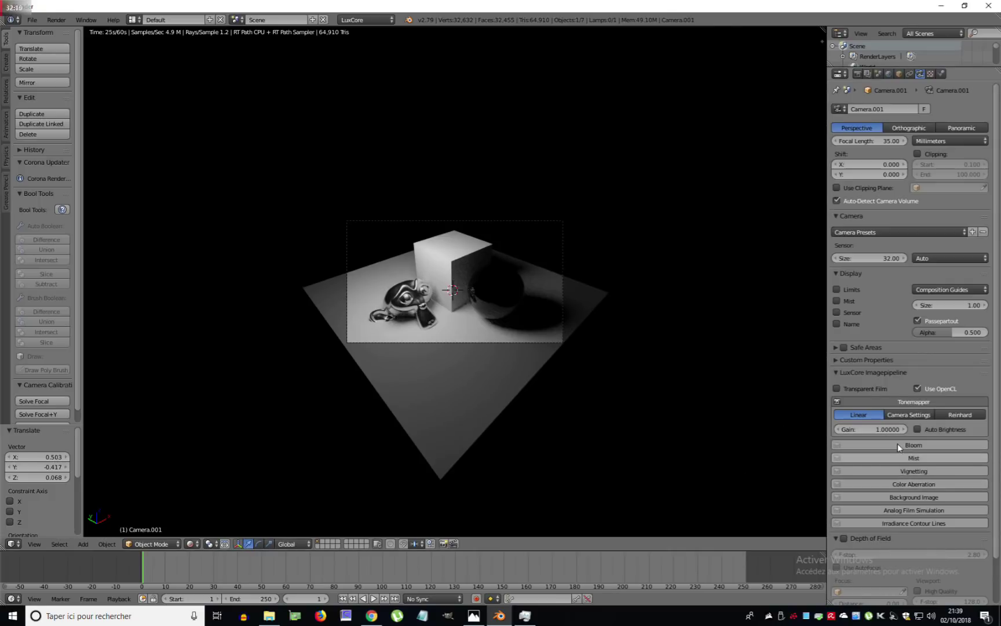
# Step: Try the camera's Color Aberration effect at 9.2% strength, inspect the render from closer, and disable the effect again
pyautogui.scroll(-3, 904, 485)
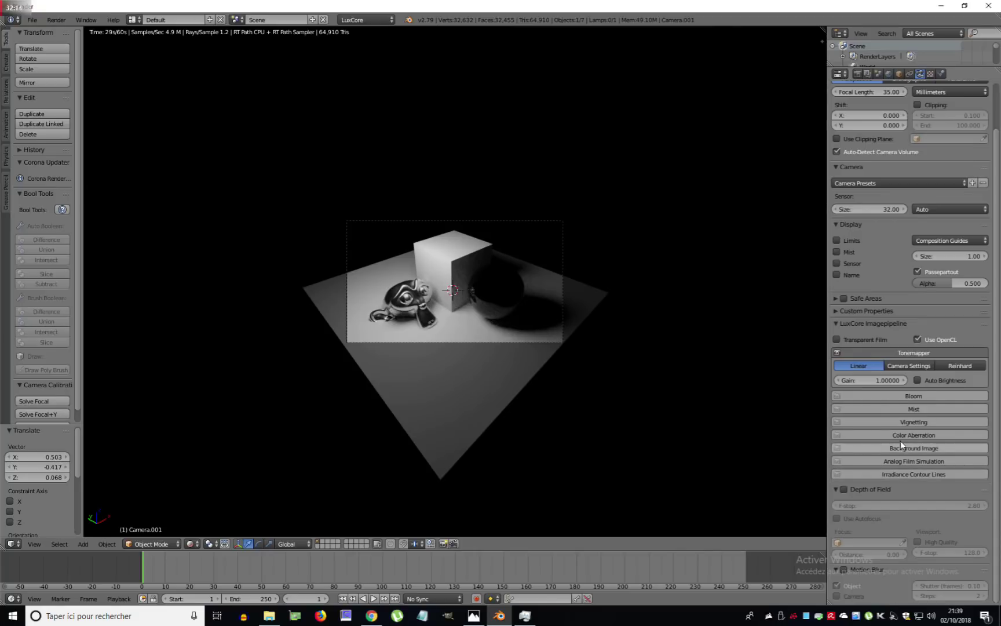
pyautogui.click(904, 435)
pyautogui.click(887, 455)
pyautogui.write('9.2')
pyautogui.press('Return')
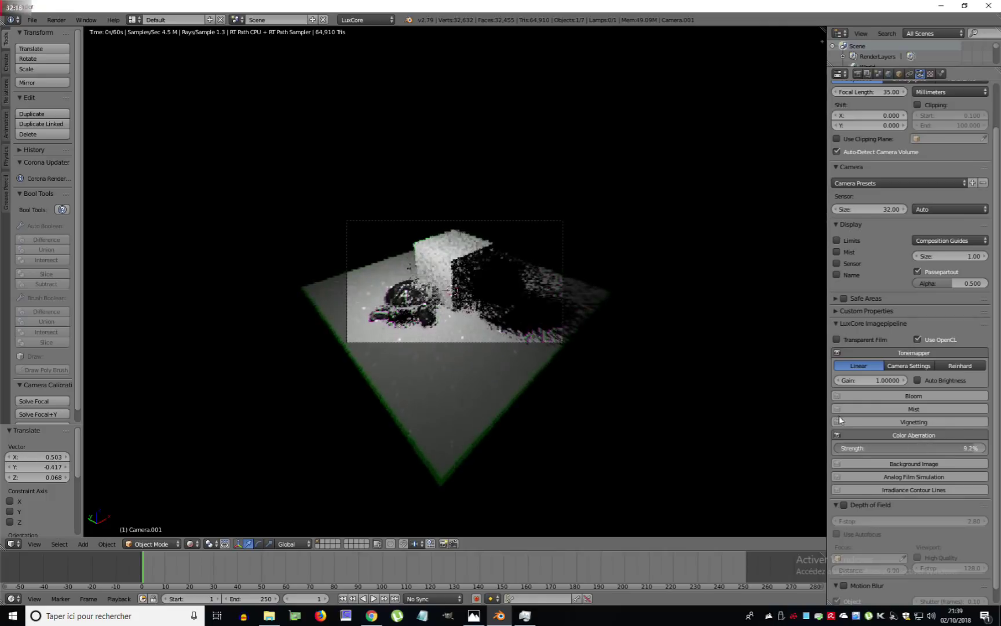
pyautogui.moveTo(446, 331)
pyautogui.mouseDown(button='middle')
pyautogui.moveTo(527, 342)
pyautogui.moveTo(446, 337)
pyautogui.mouseUp(button='middle')
pyautogui.scroll(2, 445, 321)
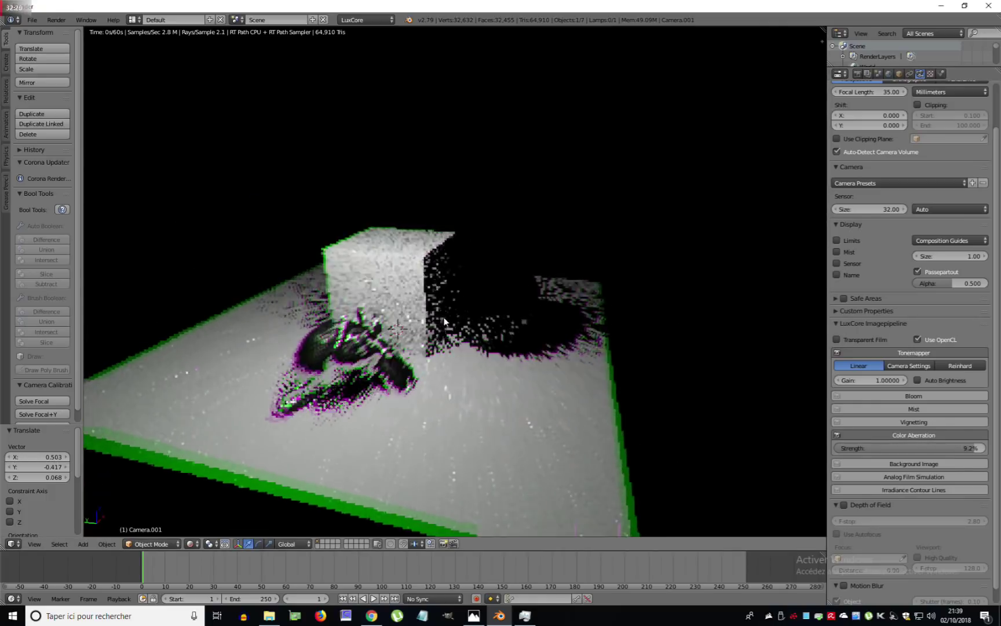
pyautogui.press('KP_0')
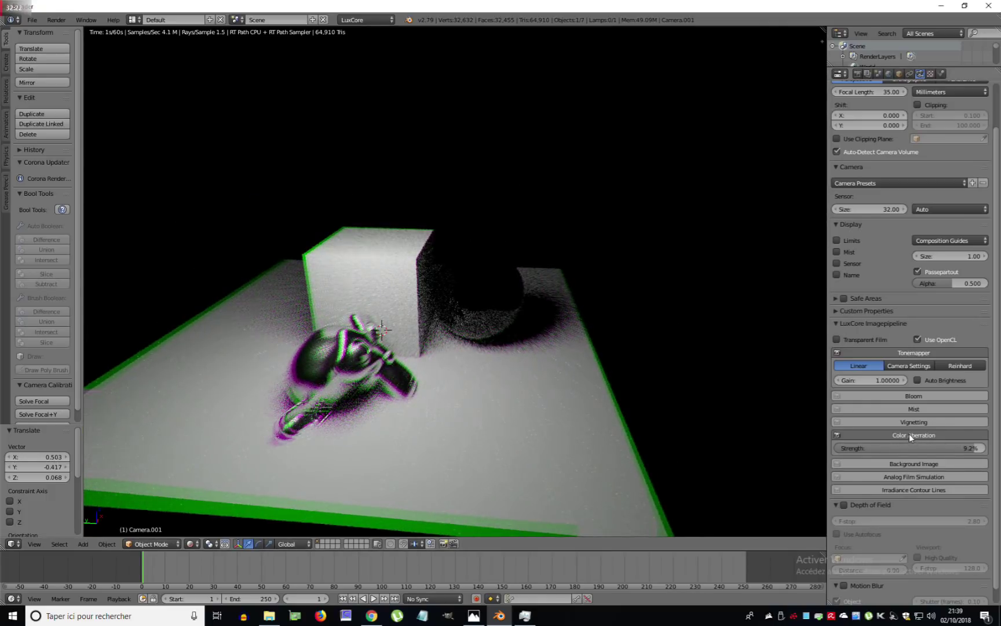
pyautogui.click(909, 434)
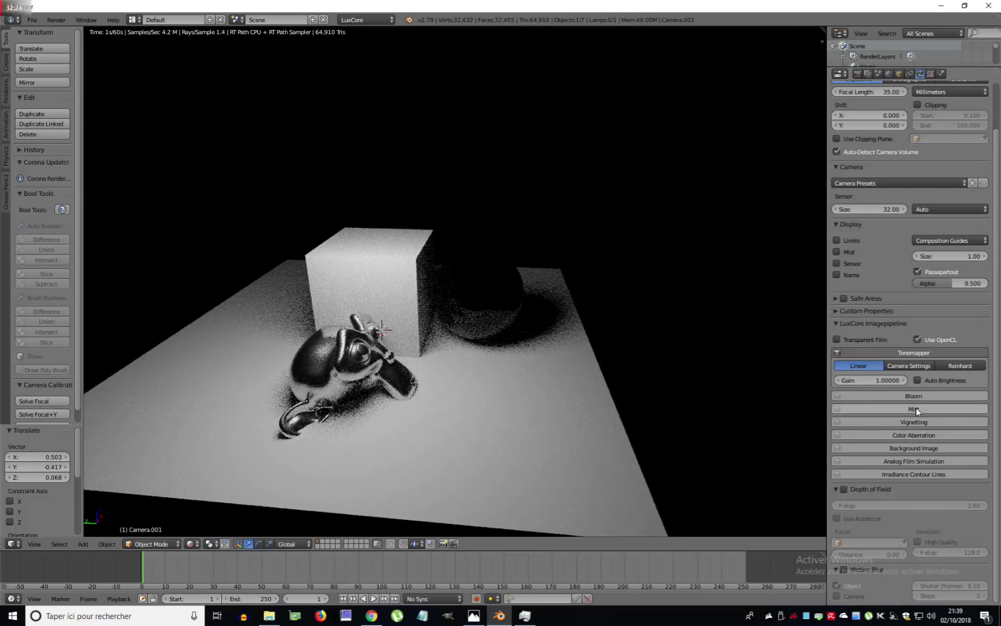
# Step: Try the camera's Vignetting effect at strengths of about 28.7% and 53.2%, and disable it again
pyautogui.click(916, 422)
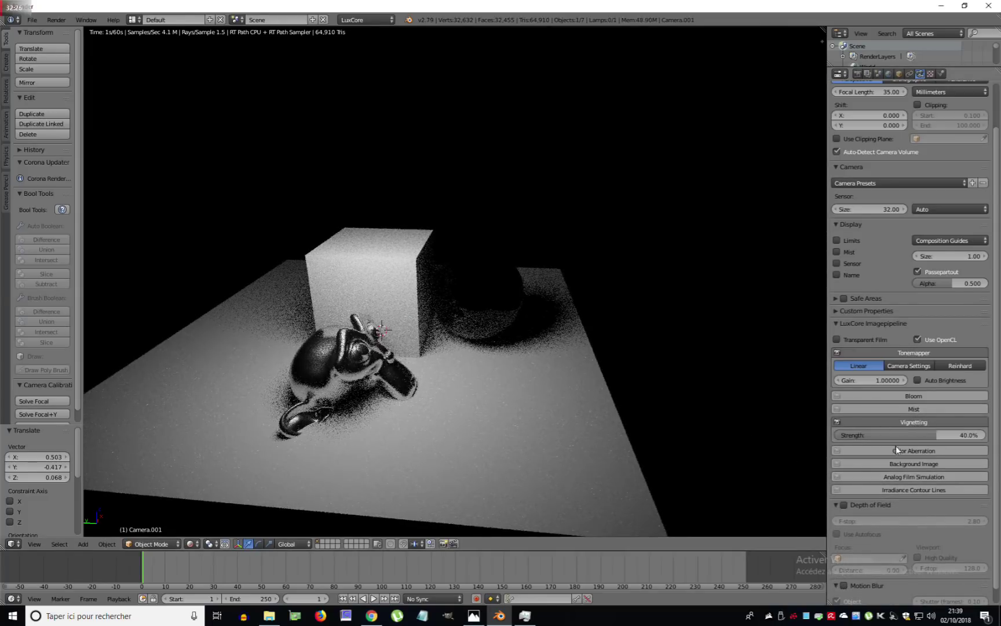
pyautogui.moveTo(934, 435); pyautogui.dragTo(910, 431)
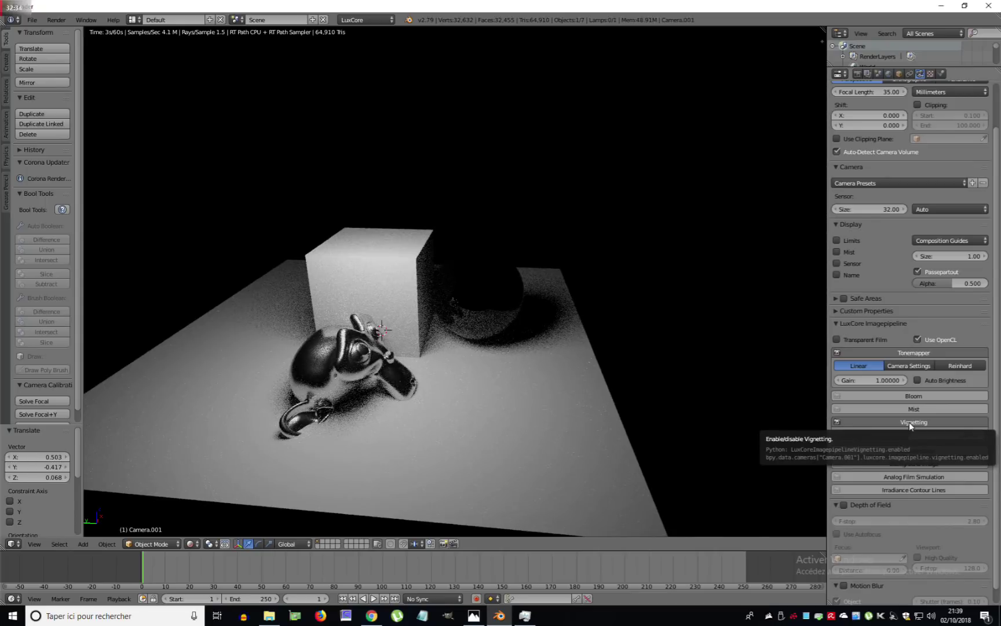
pyautogui.scroll(-5, 533, 410)
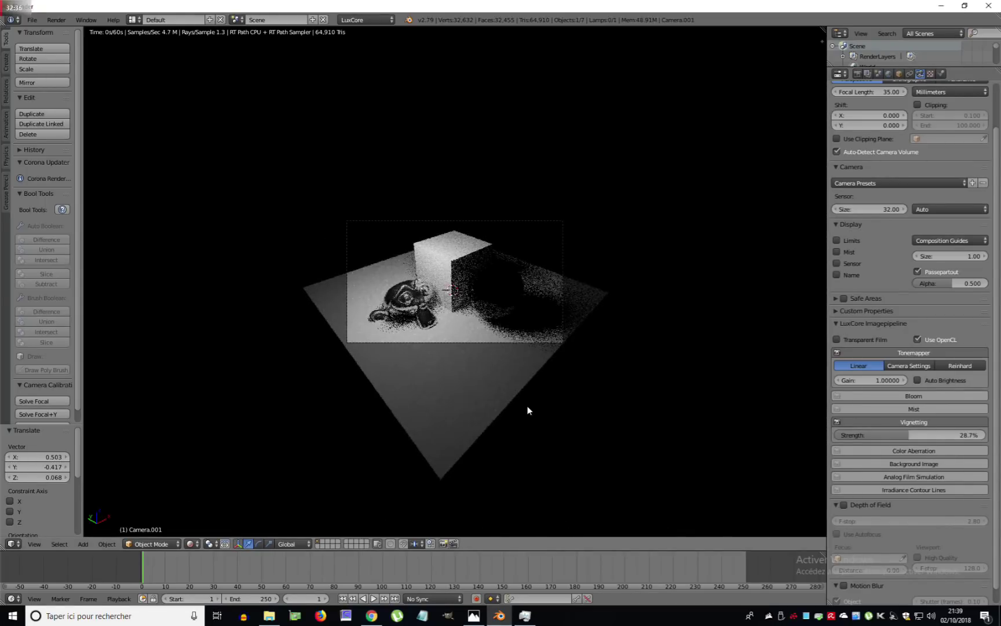
pyautogui.moveTo(913, 433); pyautogui.dragTo(956, 433)
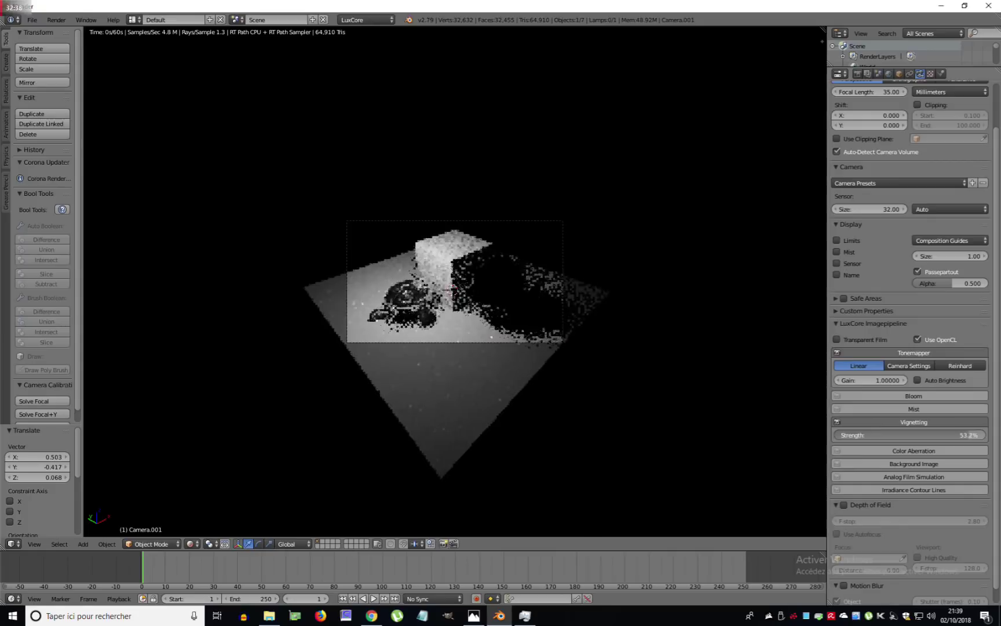
pyautogui.click(908, 422)
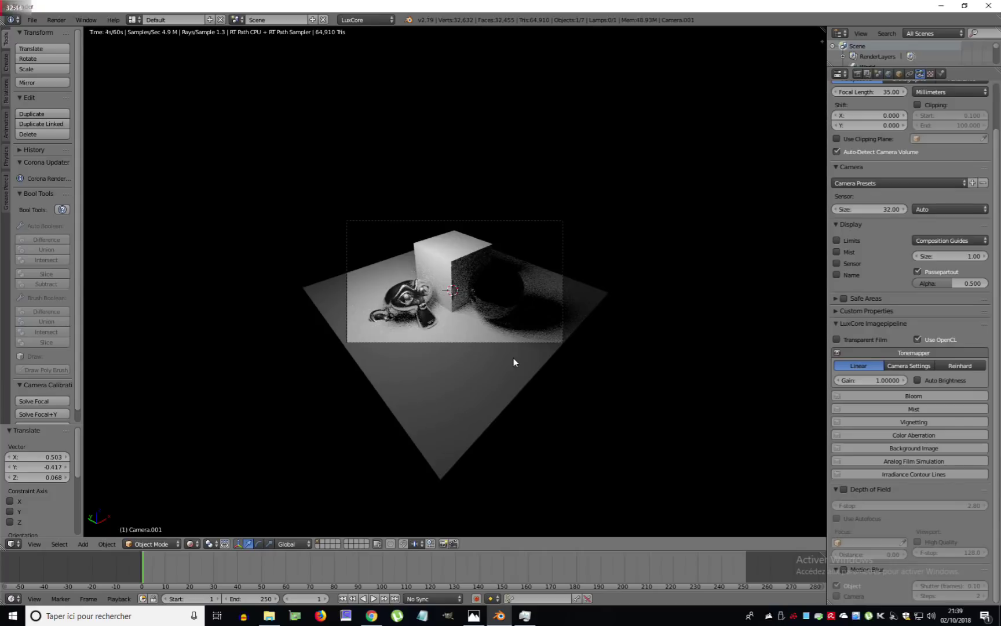
# Step: Switch the viewport to wireframe and view the Cycles to LuxCore comparison image in the photo viewer
pyautogui.hotkey('shift', 'z')
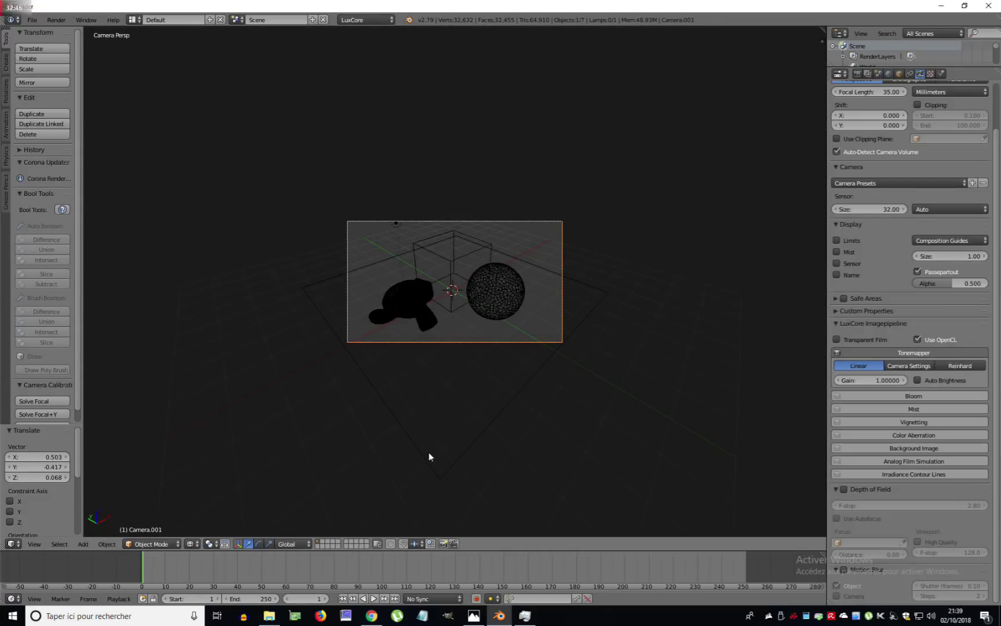
pyautogui.click(473, 612)
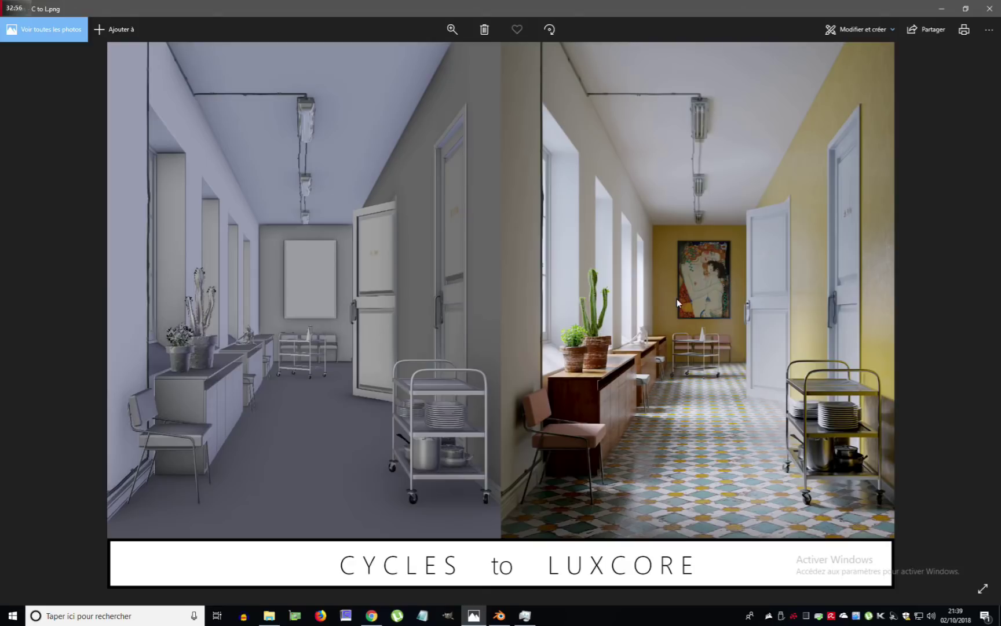
# Step: Switch back to Blender, open the recent file Hall.blend and view the hall model from another angle
pyautogui.click(498, 615)
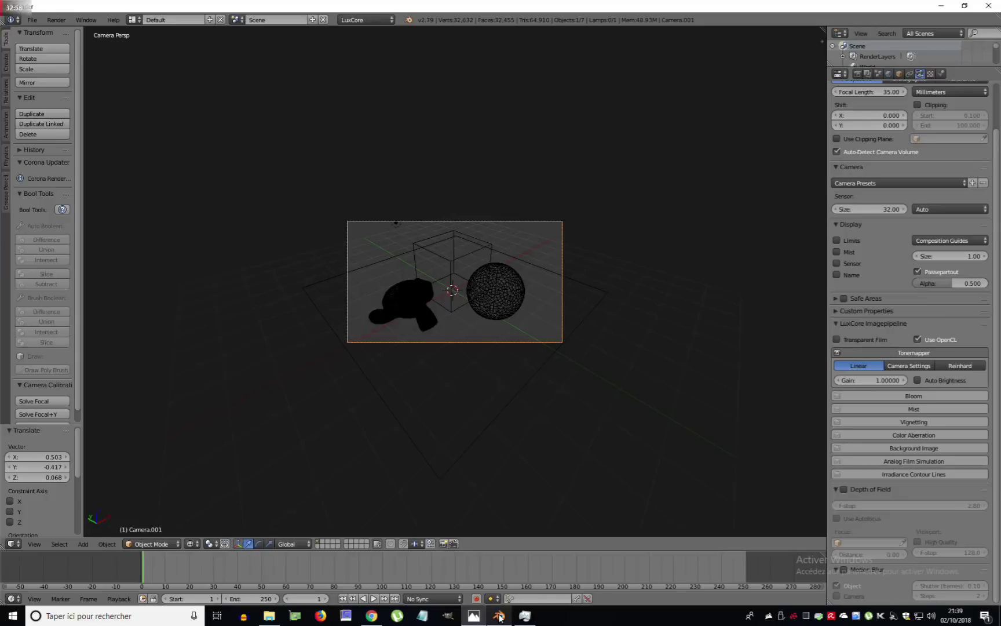
pyautogui.click(409, 21)
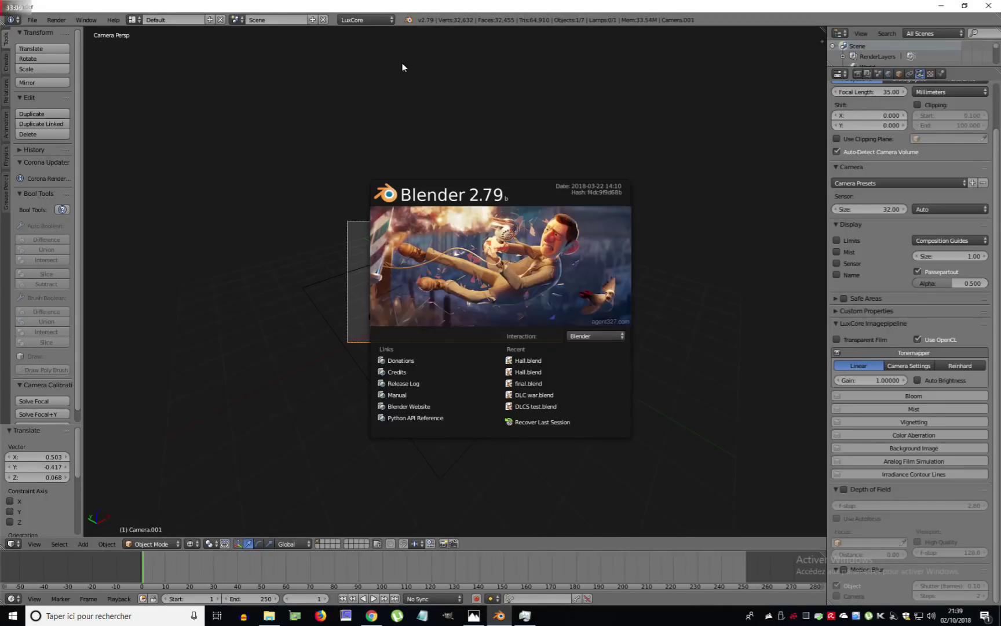
pyautogui.click(530, 363)
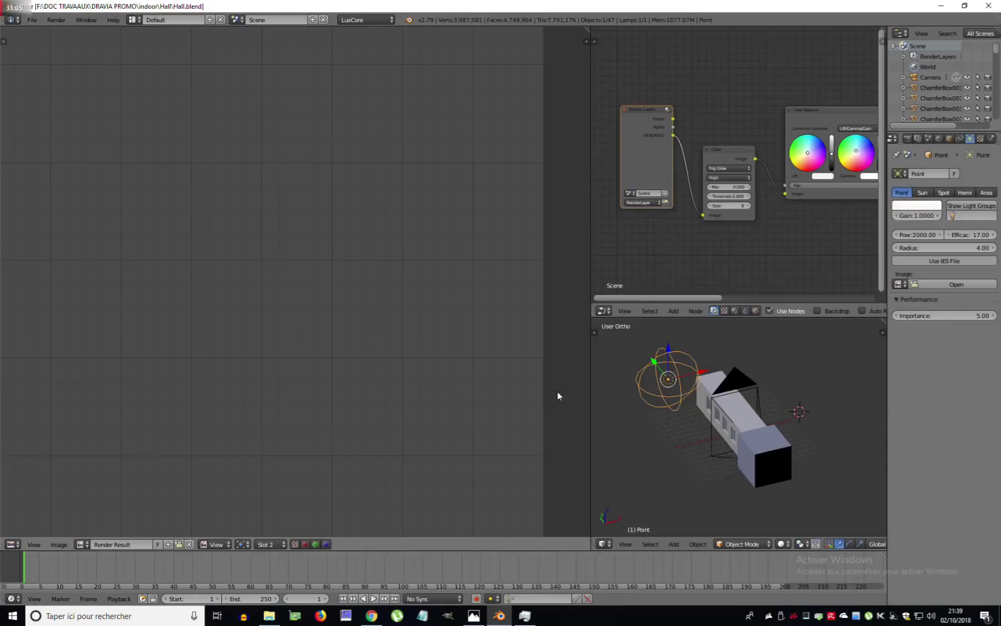
pyautogui.moveTo(609, 394); pyautogui.dragTo(666, 371, button='middle')
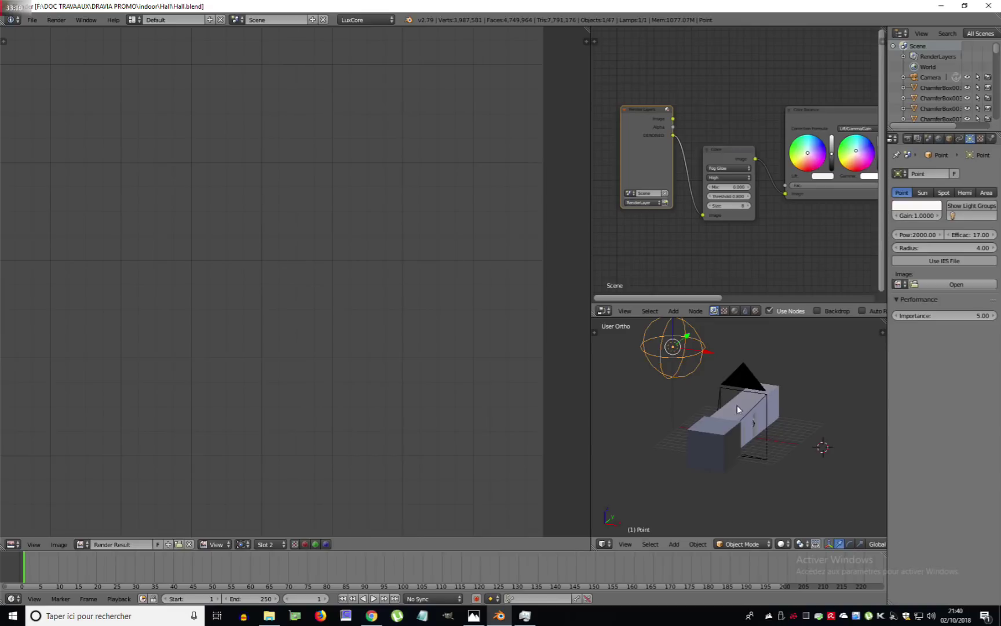
# Step: Display the World light settings and look into the hall through the scene camera
pyautogui.scroll(4, 737, 409)
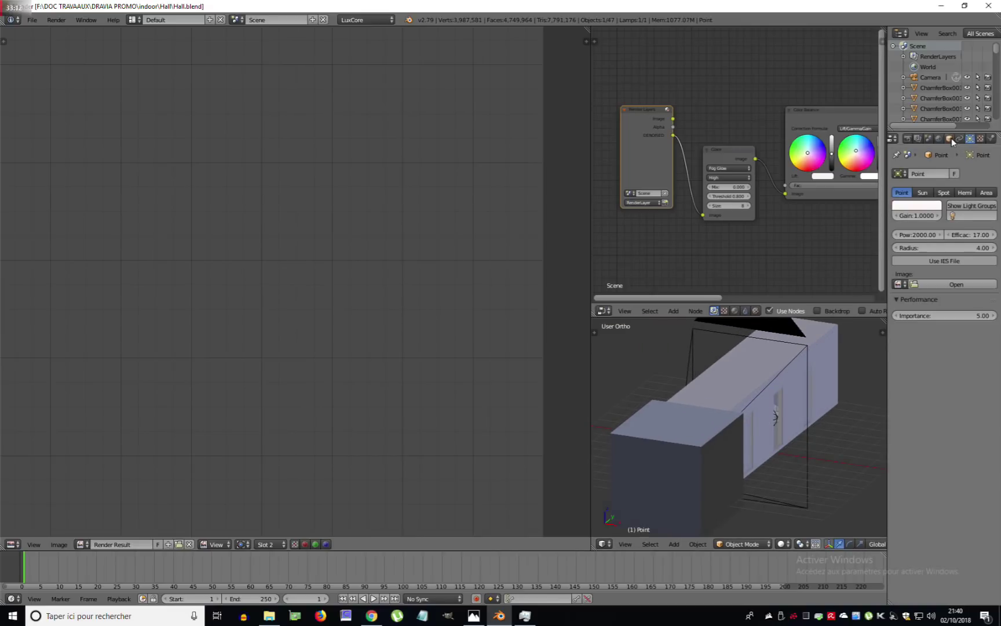
pyautogui.click(938, 139)
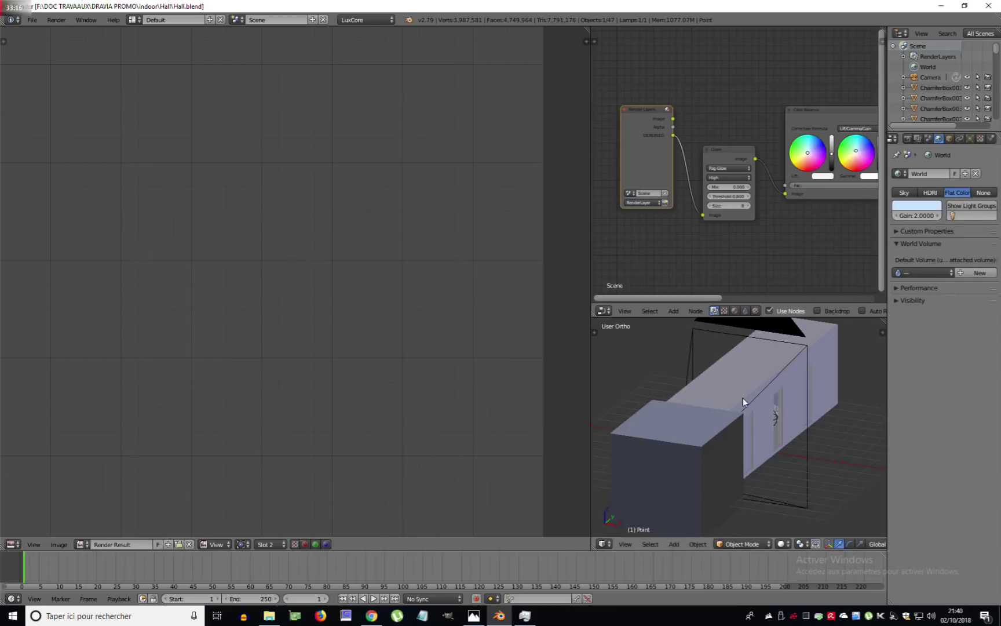
pyautogui.press('KP_0')
pyautogui.scroll(2, 710, 428)
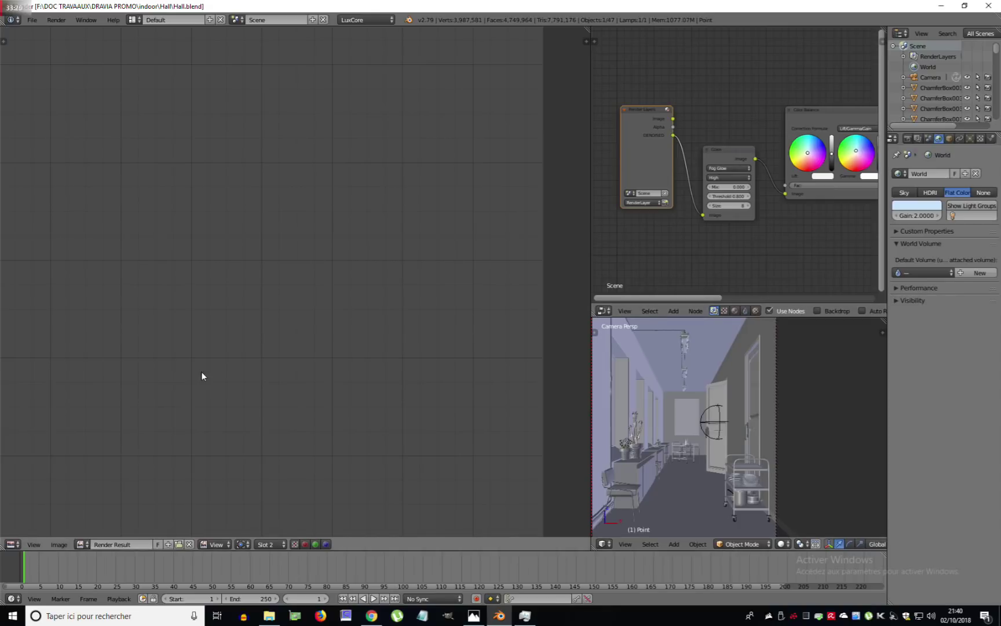
# Step: Turn the large image editor area into a 3D view and set its shading to Rendered
pyautogui.hotkey('shift', 'F5')
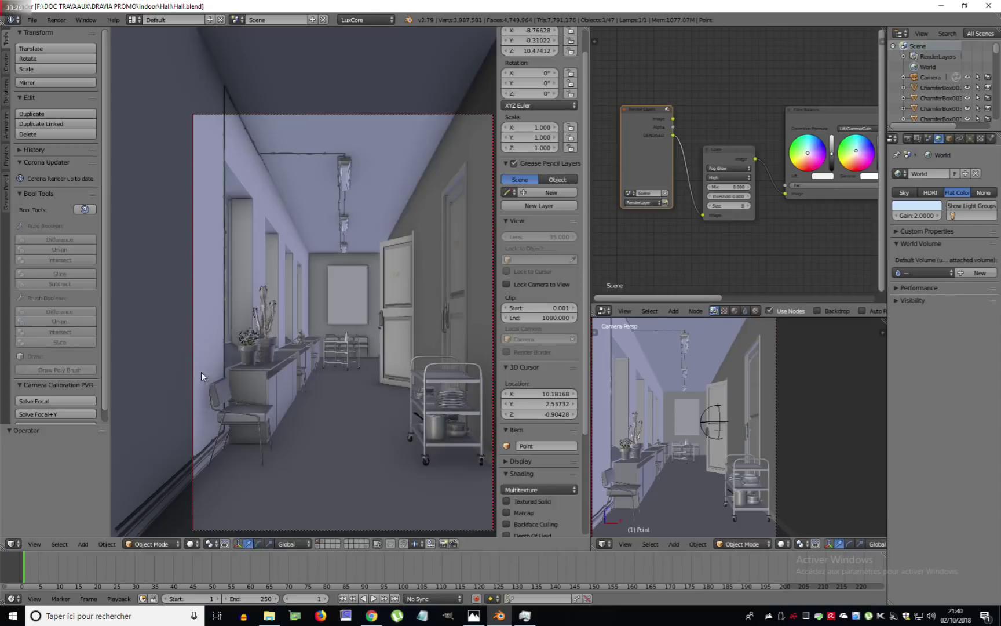
pyautogui.click(192, 544)
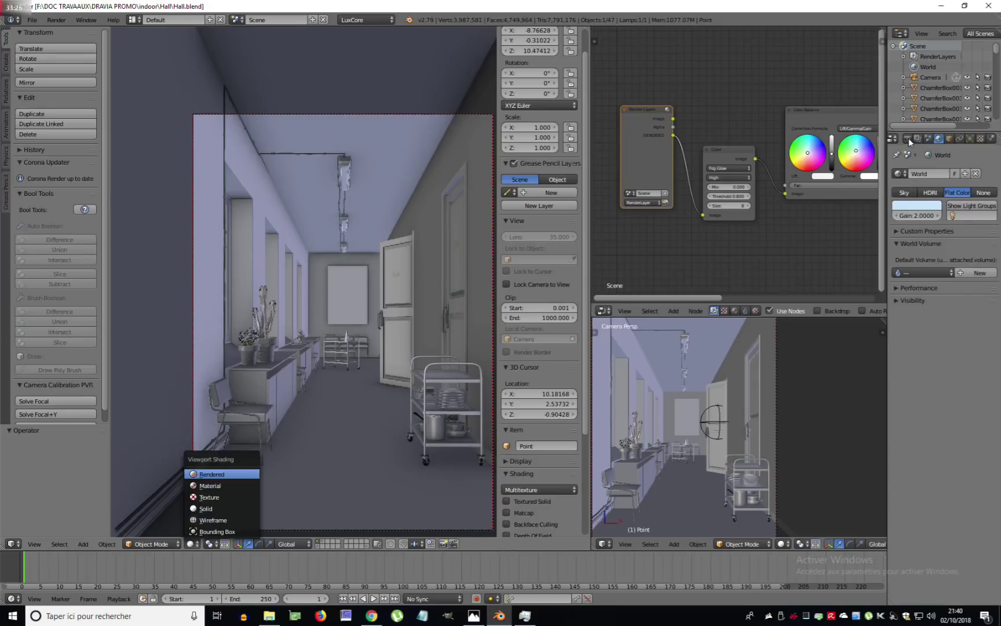
pyautogui.press('Return')
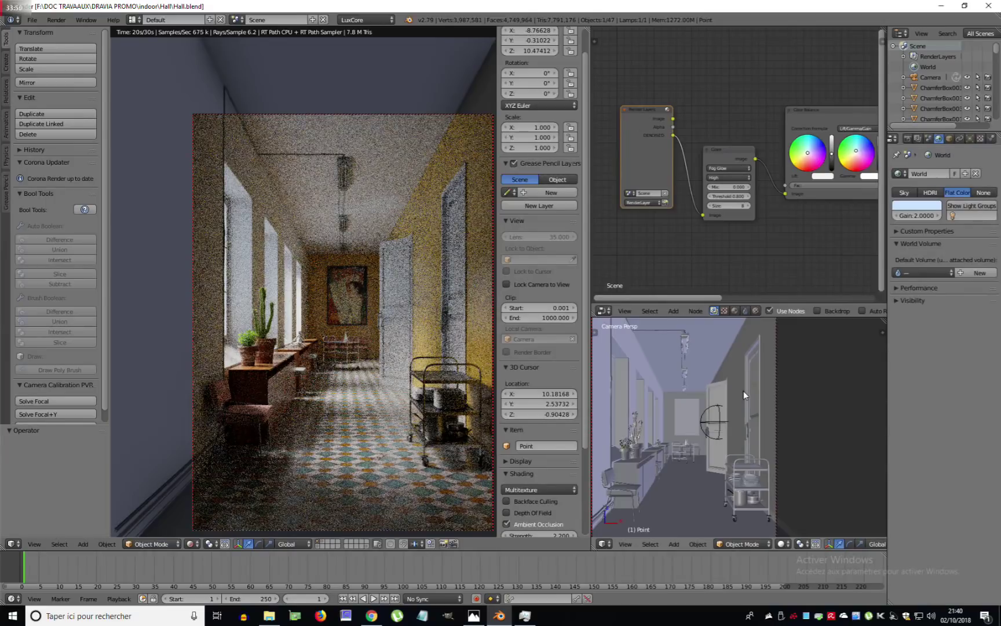
# Step: Show the hall from outside, open the point lamp's settings and set its efficacy to 1
pyautogui.scroll(-3, 743, 391)
pyautogui.moveTo(752, 391); pyautogui.dragTo(672, 353, button='middle')
pyautogui.scroll(-3, 735, 412)
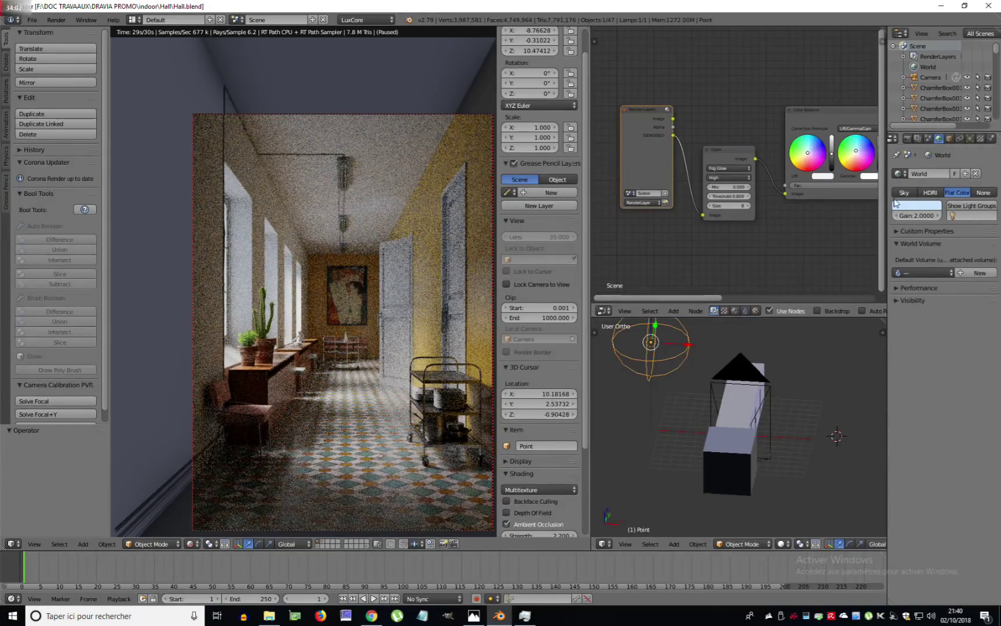
pyautogui.click(970, 139)
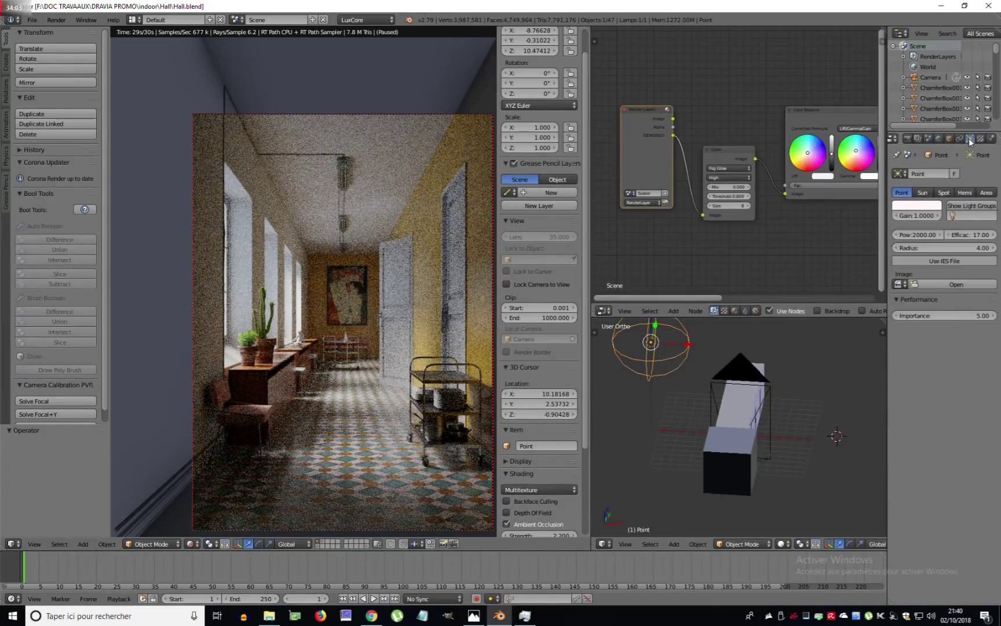
pyautogui.click(971, 235)
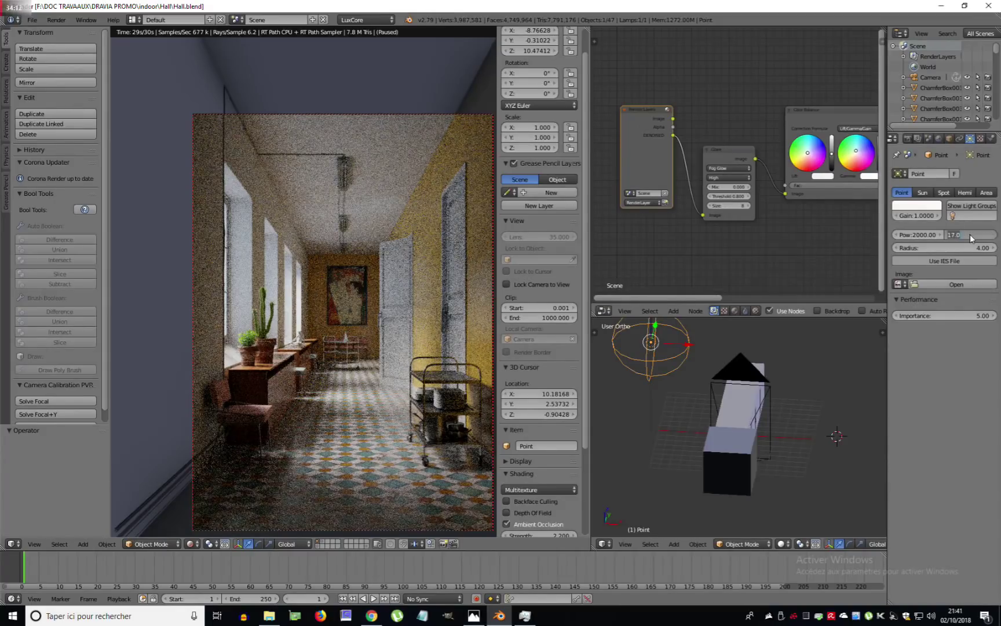
pyautogui.write('1')
pyautogui.press('Return')
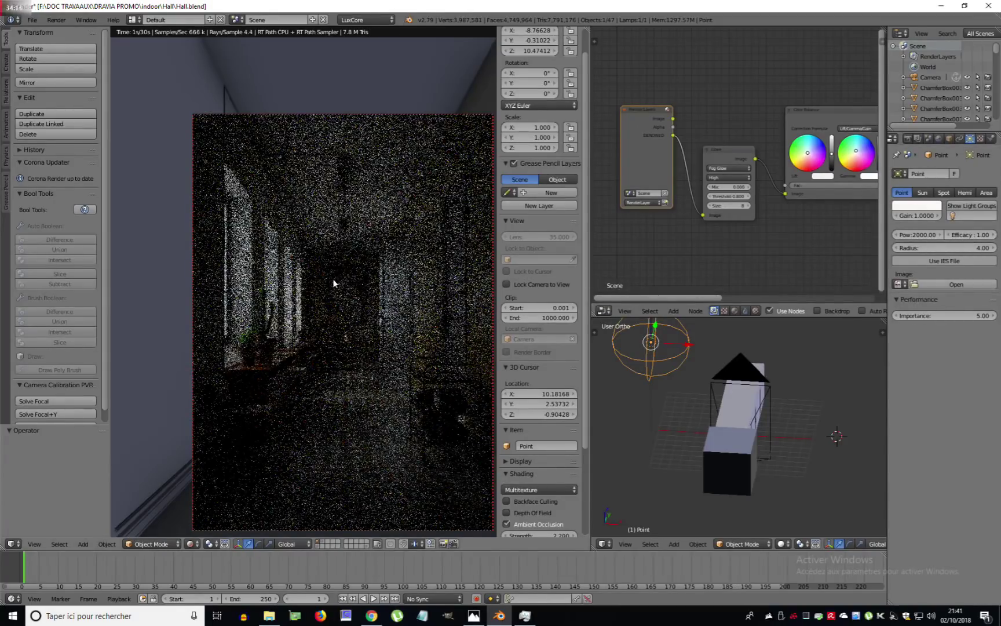
# Step: Try a power of 100000 for the point lamp
pyautogui.click(918, 234)
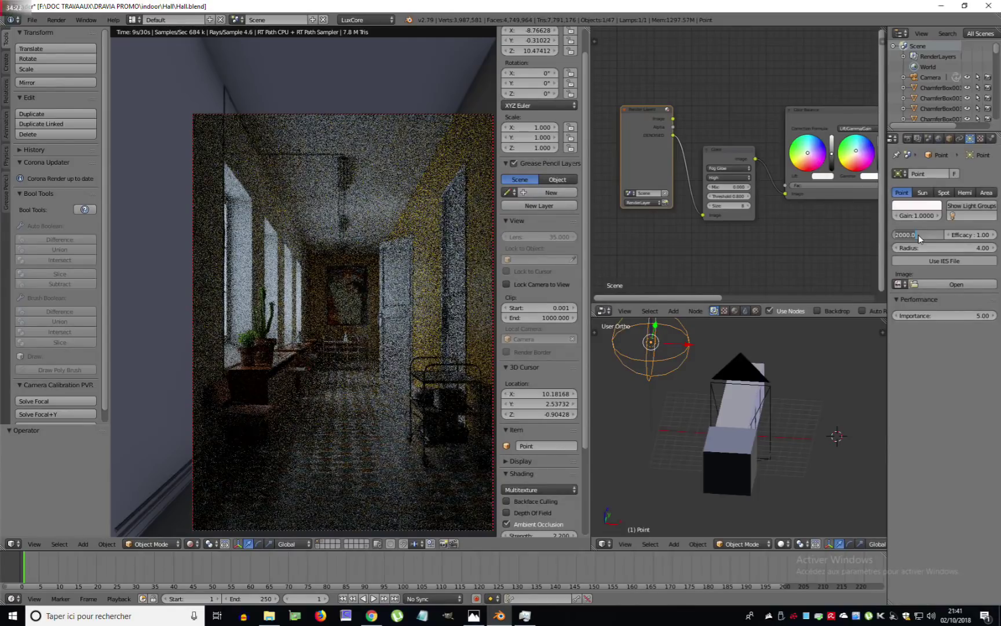
pyautogui.write('10')
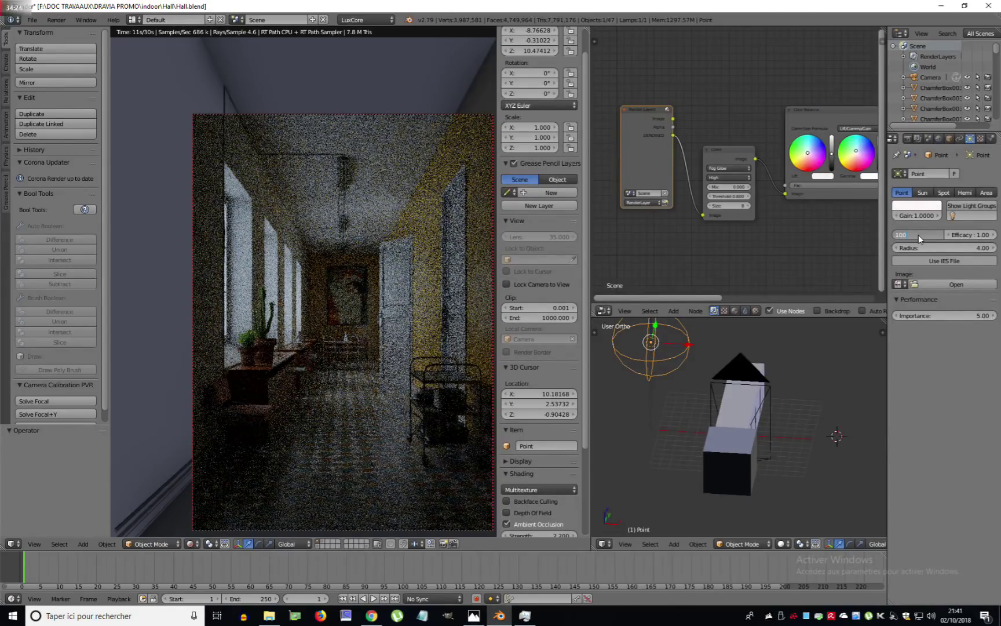
pyautogui.press('Return')
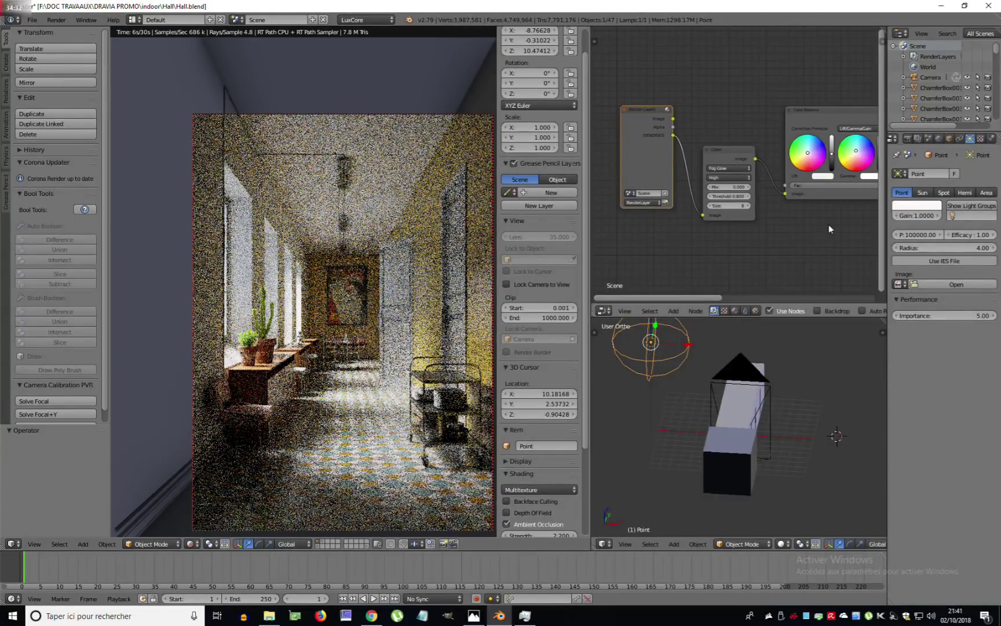
# Step: Restore the point lamp's power to 2000 and its efficacy to 17
pyautogui.click(916, 234)
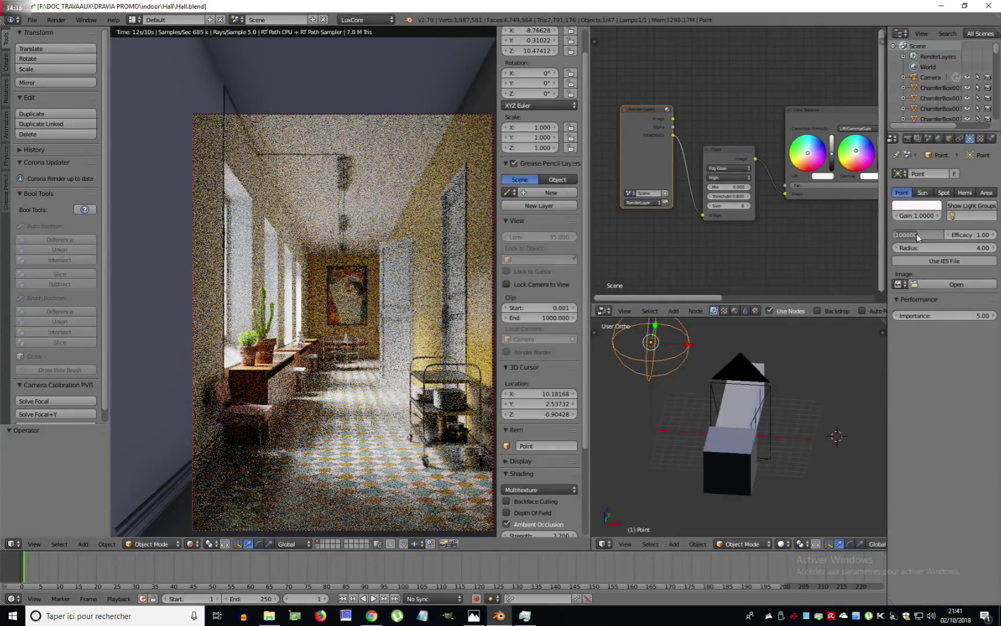
pyautogui.write('2000')
pyautogui.press('Return')
pyautogui.click(979, 235)
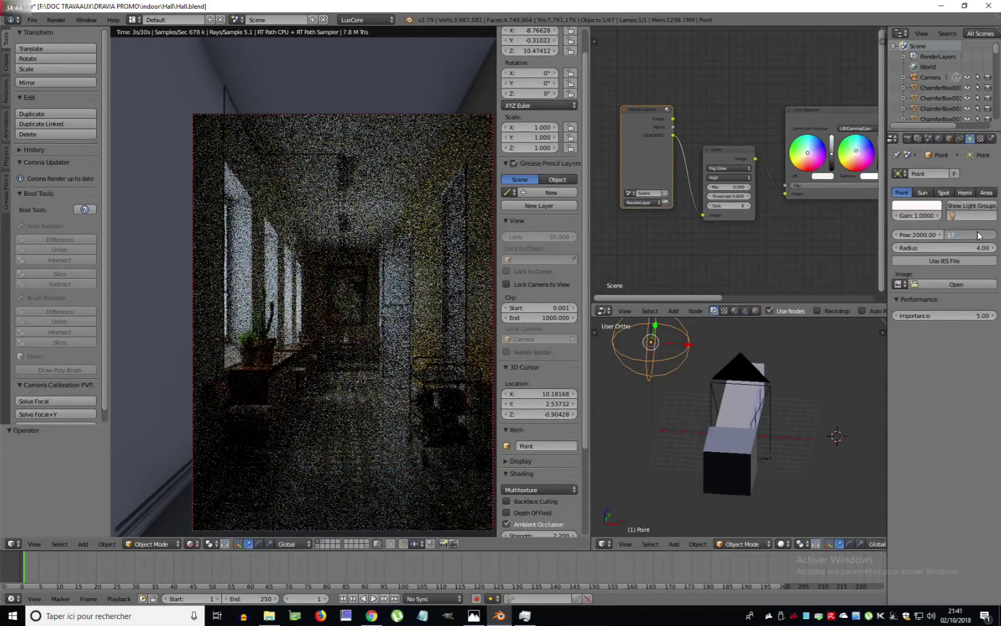
pyautogui.press('Return')
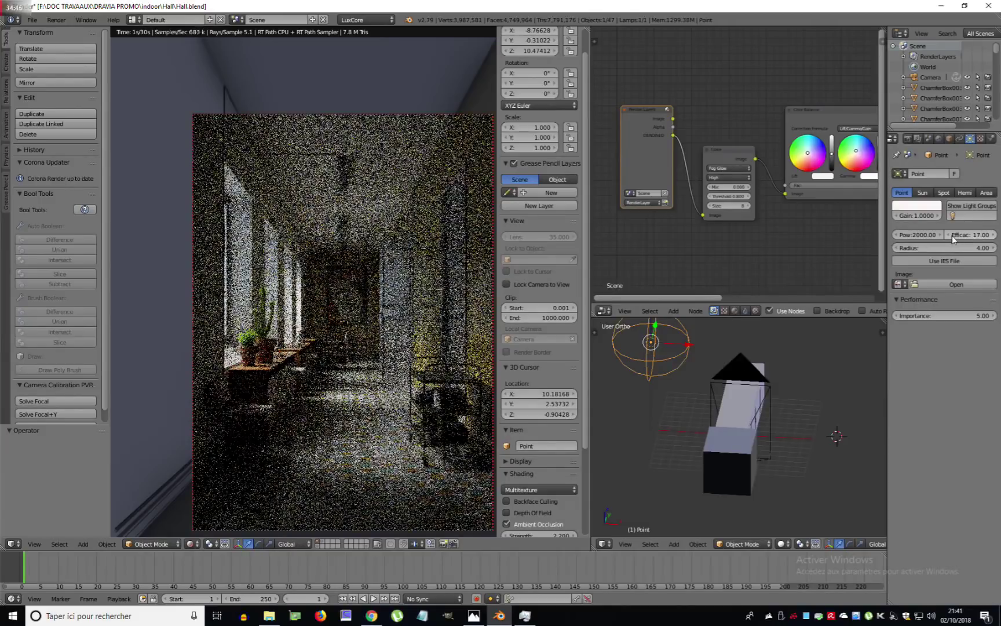
# Step: Set the point lamp's efficacy to 30 and its power to 1000
pyautogui.click(961, 235)
pyautogui.write('30')
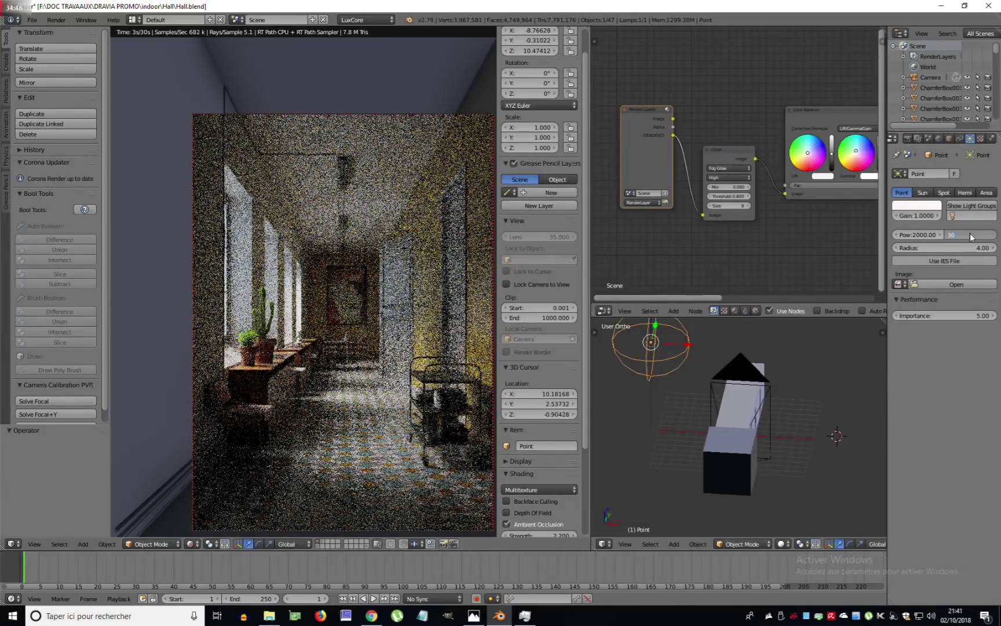
pyautogui.press('Return')
pyautogui.click(921, 235)
pyautogui.write('1000')
pyautogui.press('Return')
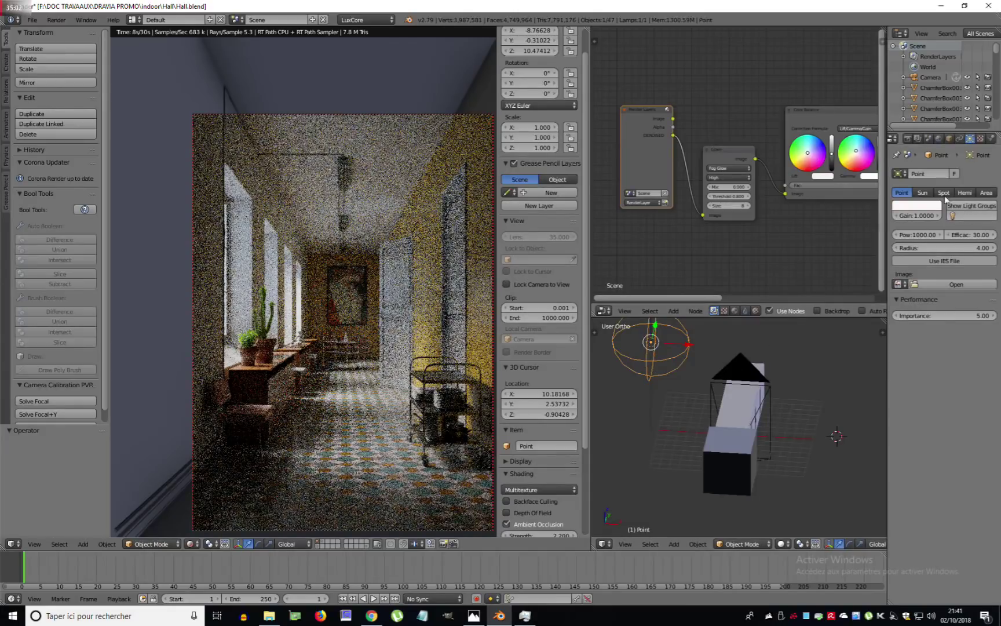
# Step: Change the lamp type to Sun and rotate it about -46.8° in the front view so it shines into the hall
pyautogui.click(925, 194)
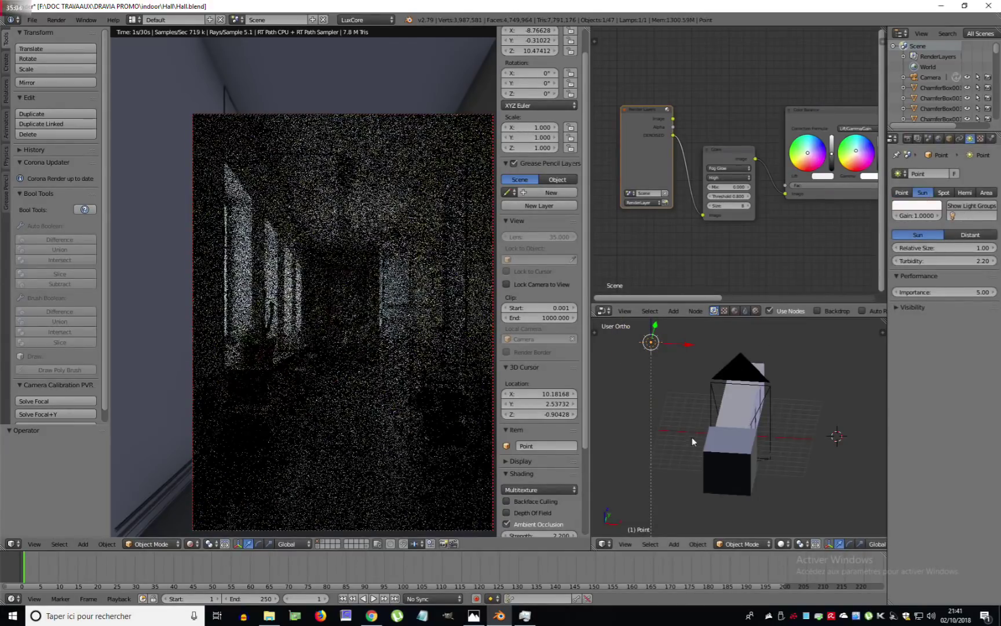
pyautogui.moveTo(692, 437); pyautogui.dragTo(699, 400, button='middle')
pyautogui.press('KP_1')
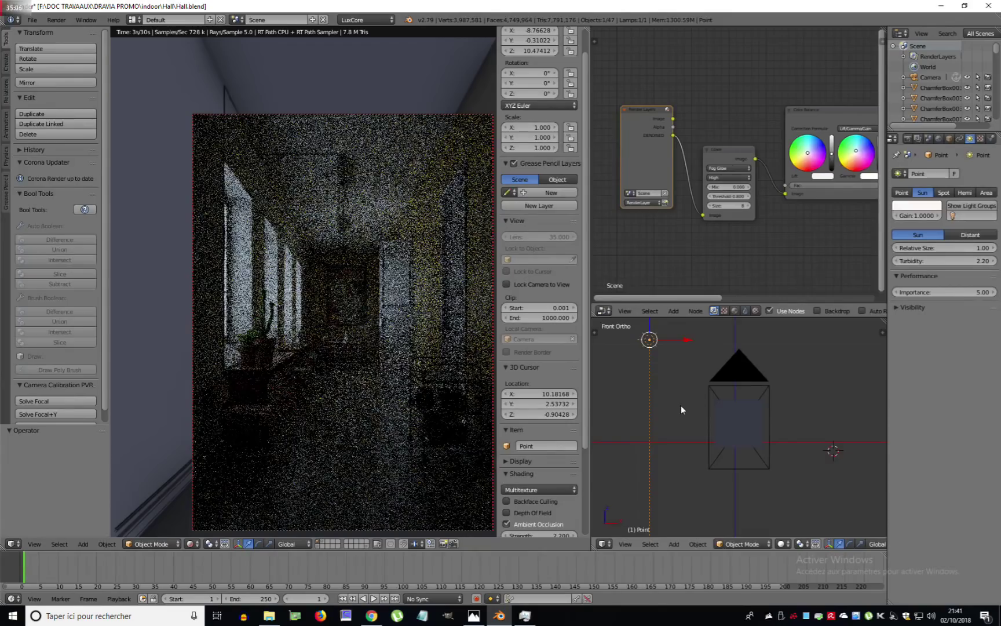
pyautogui.press('r')
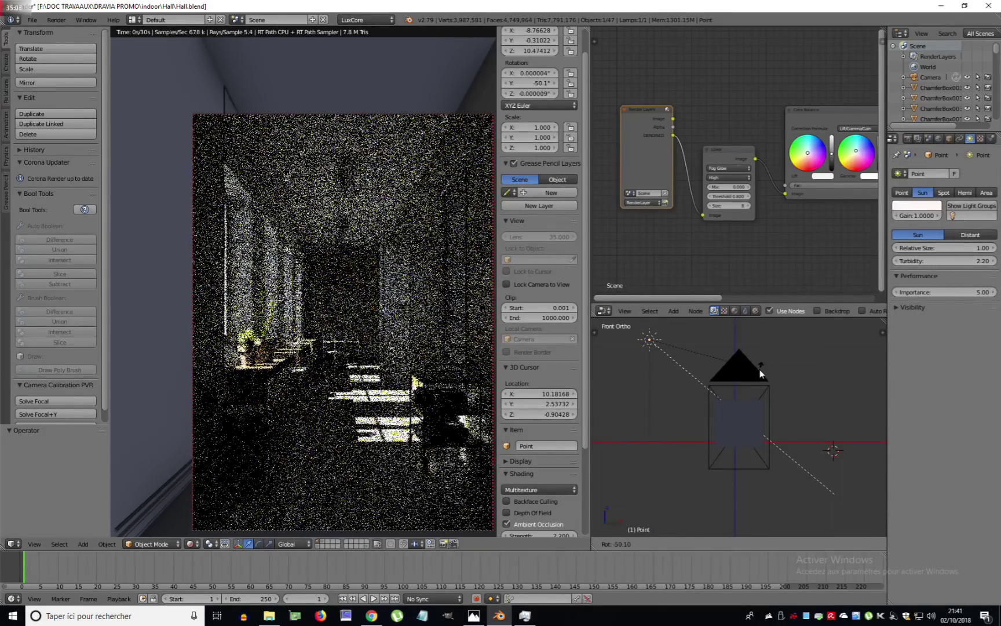
pyautogui.click(751, 373)
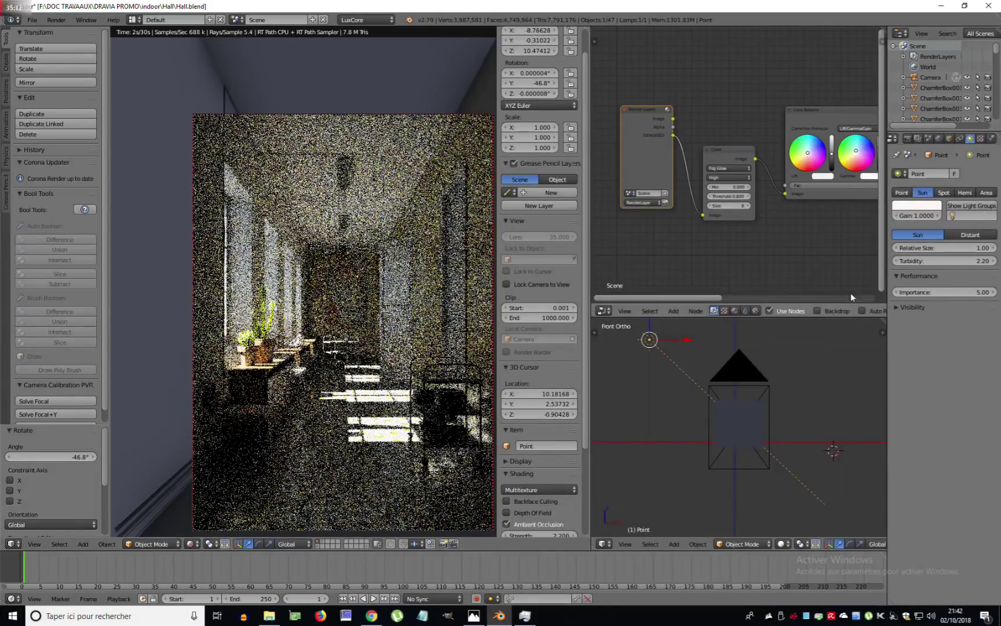
# Step: Set the sun lamp's relative size to 24
pyautogui.click(952, 245)
pyautogui.write('24')
pyautogui.press('Return')
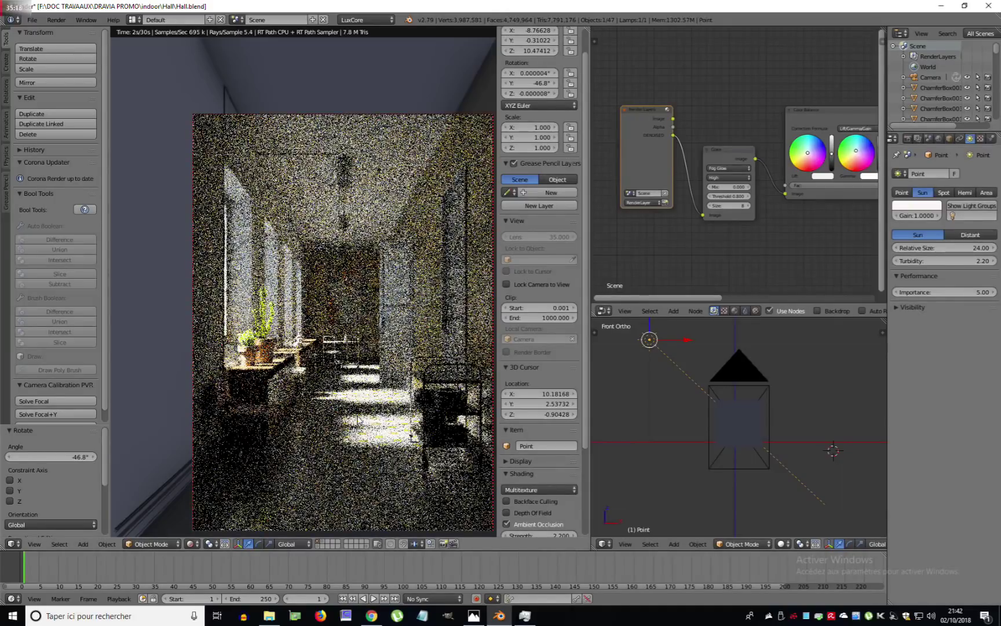
# Step: In the top view, rotate the sun lamp to about -25.8° around Z and move it about 0.43 in X and 3.92 in Y
pyautogui.press('KP_7')
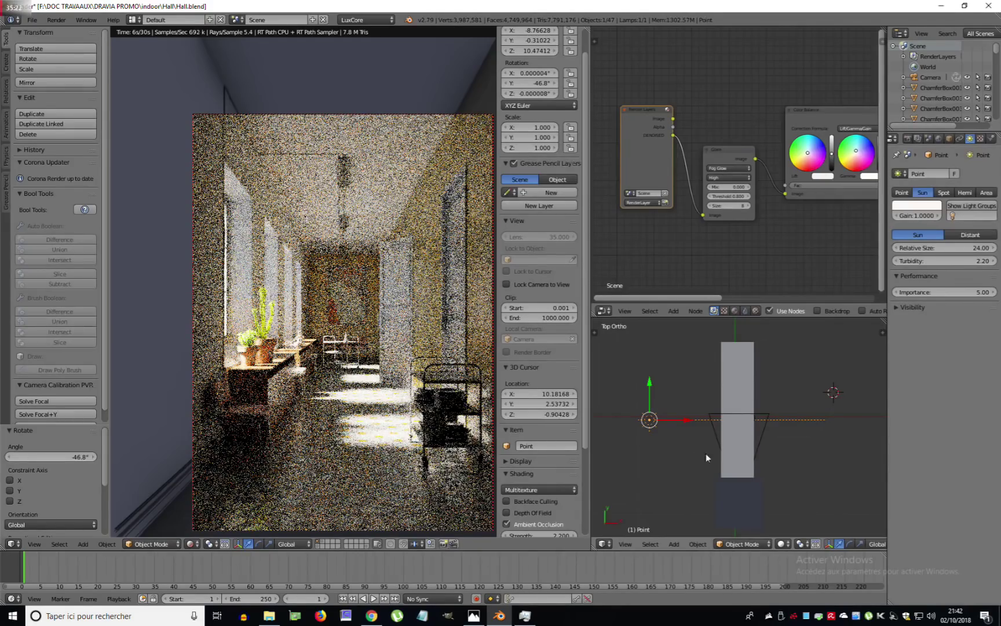
pyautogui.press('r')
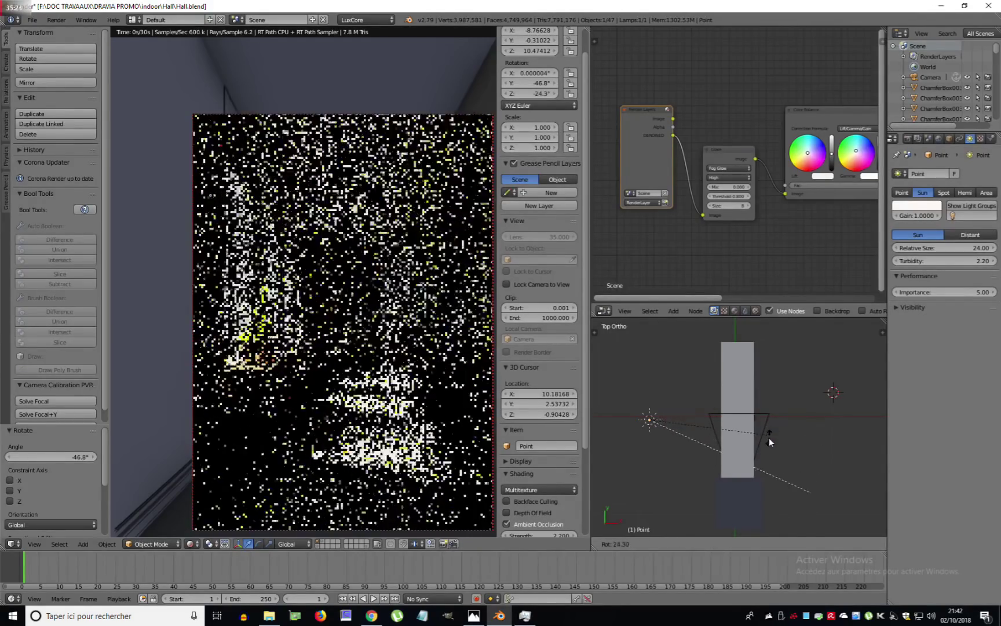
pyautogui.click(695, 455)
pyautogui.press('g')
pyautogui.click(697, 413)
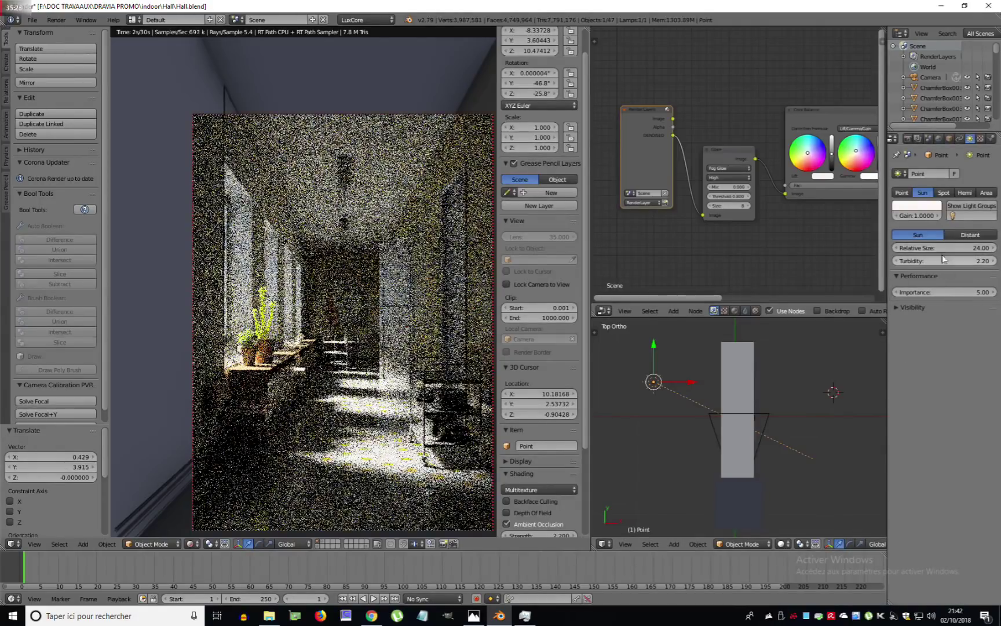
# Step: Lower the sun lamp's gain to 1/10000 and raise it to 0.0002
pyautogui.click(916, 215)
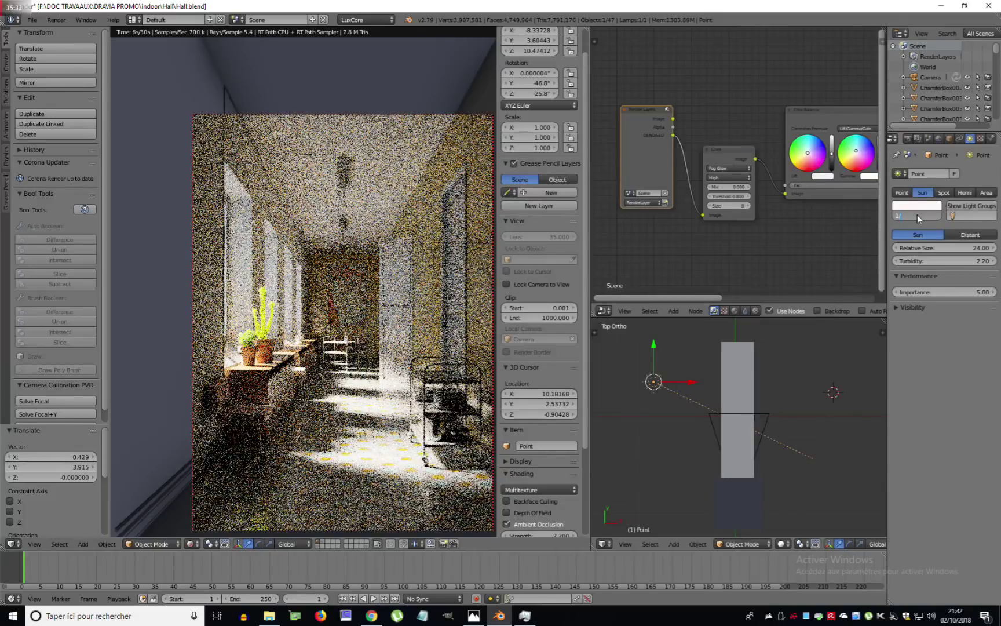
pyautogui.write('1/1000')
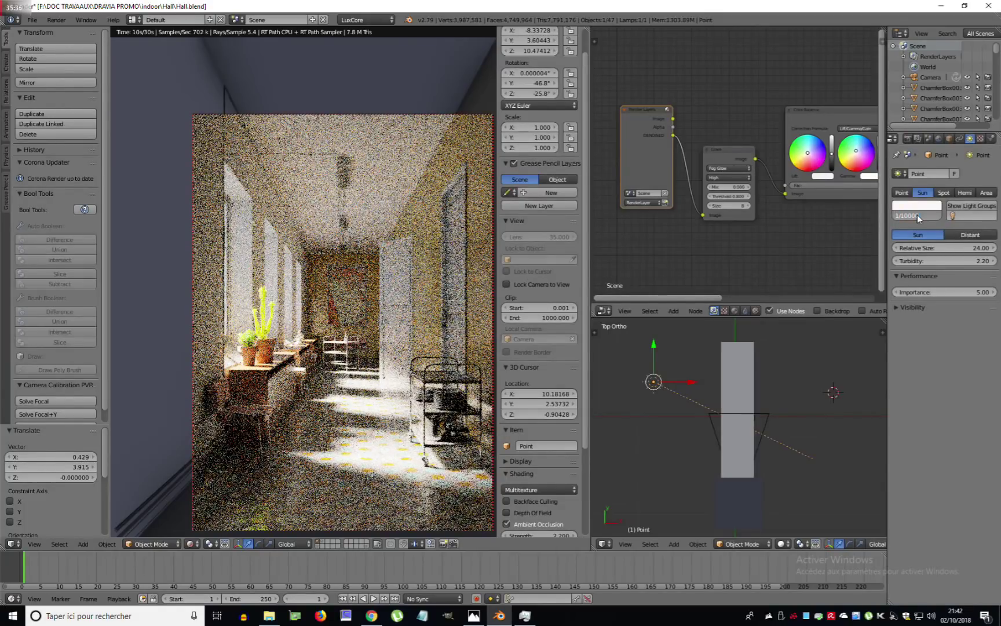
pyautogui.press('Return')
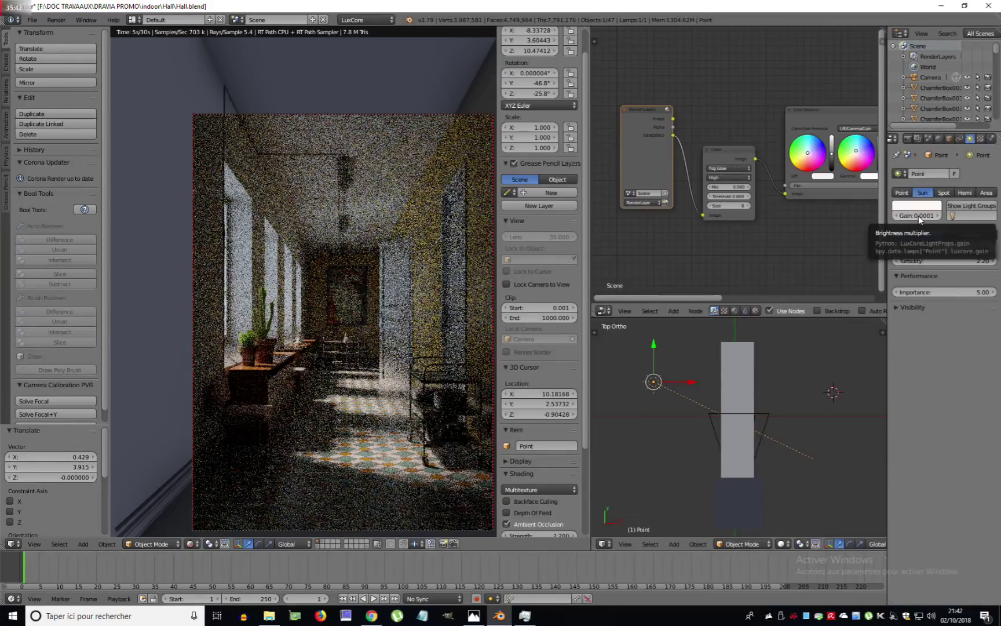
pyautogui.click(918, 216)
pyautogui.write('0.0002')
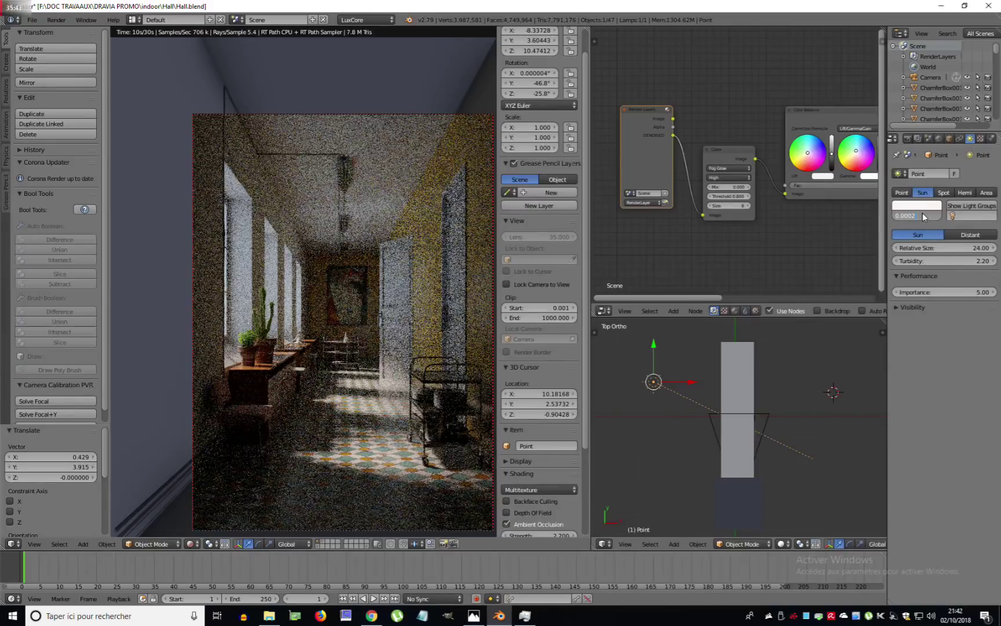
pyautogui.press('Return')
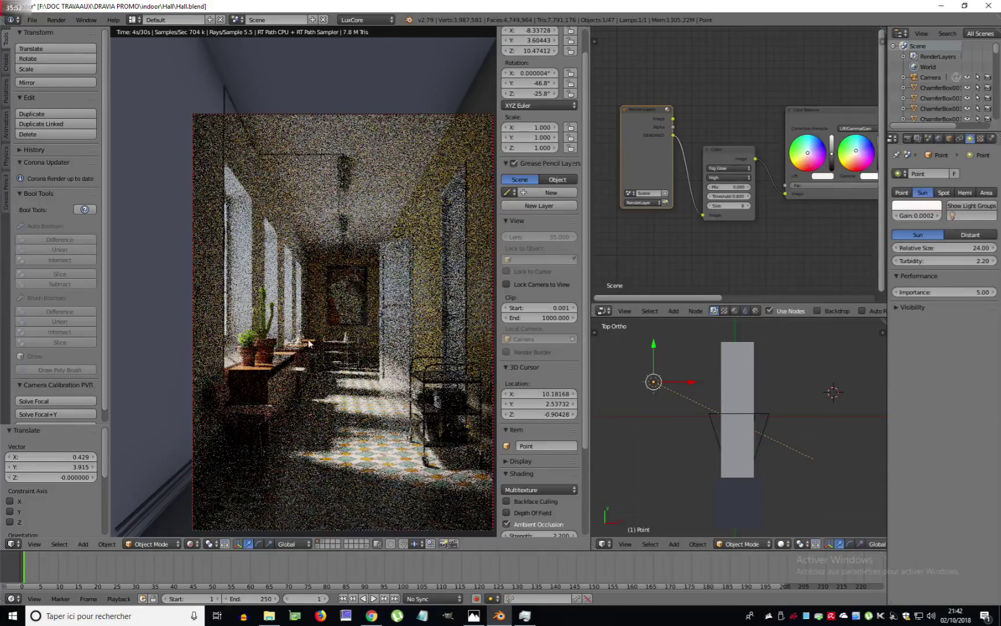
# Step: Inspect the rendered hall from outside and return to the camera view
pyautogui.moveTo(360, 354); pyautogui.dragTo(393, 352, button='middle')
pyautogui.scroll(-5, 284, 349)
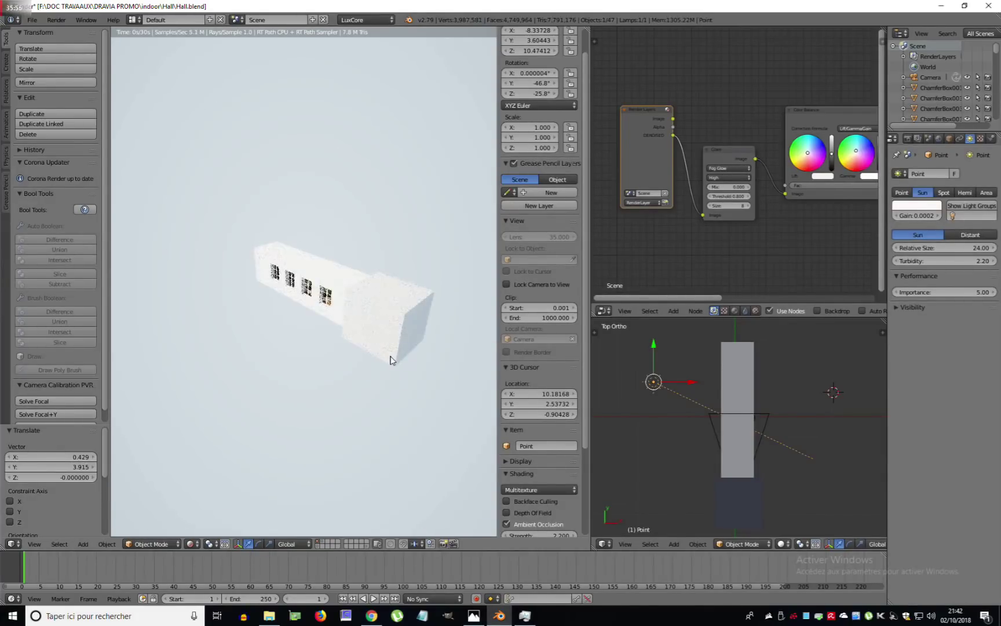
pyautogui.scroll(4, 388, 355)
pyautogui.press('KP_0')
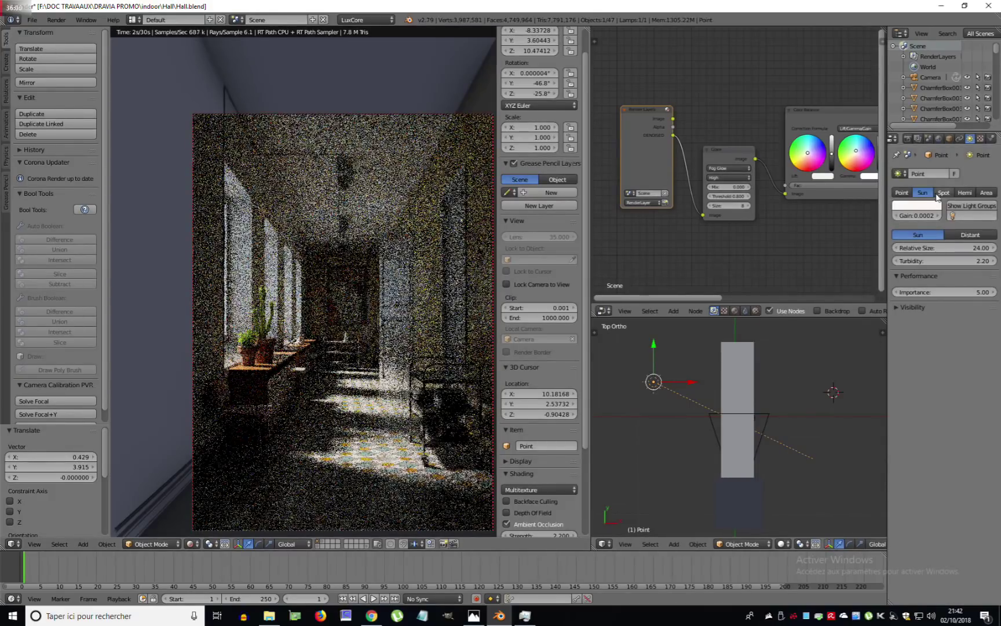
# Step: Switch the selected sun lamp back to a point light and set its gain to 1
pyautogui.click(902, 192)
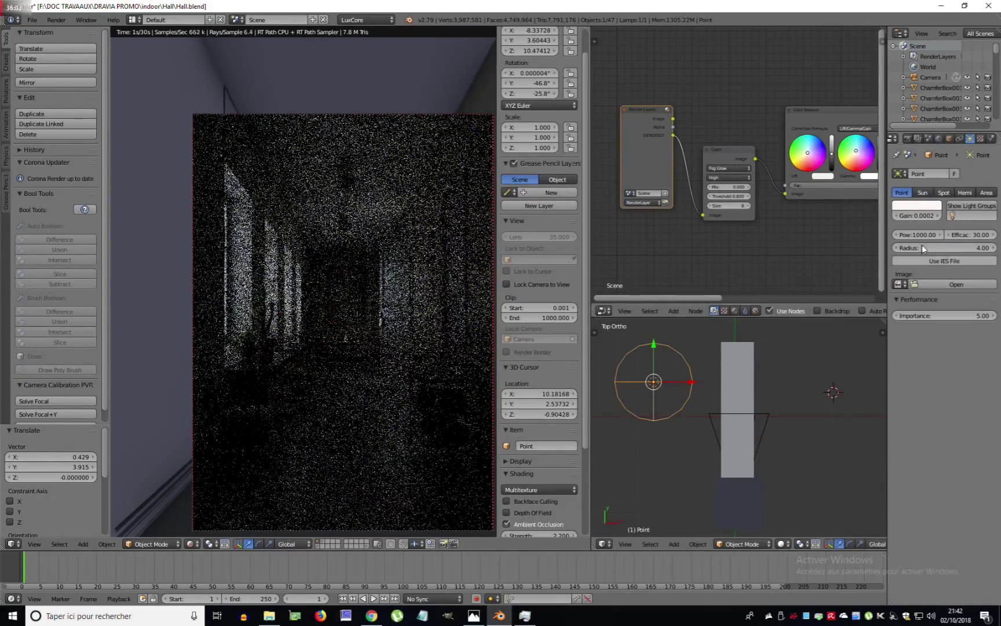
pyautogui.click(917, 215)
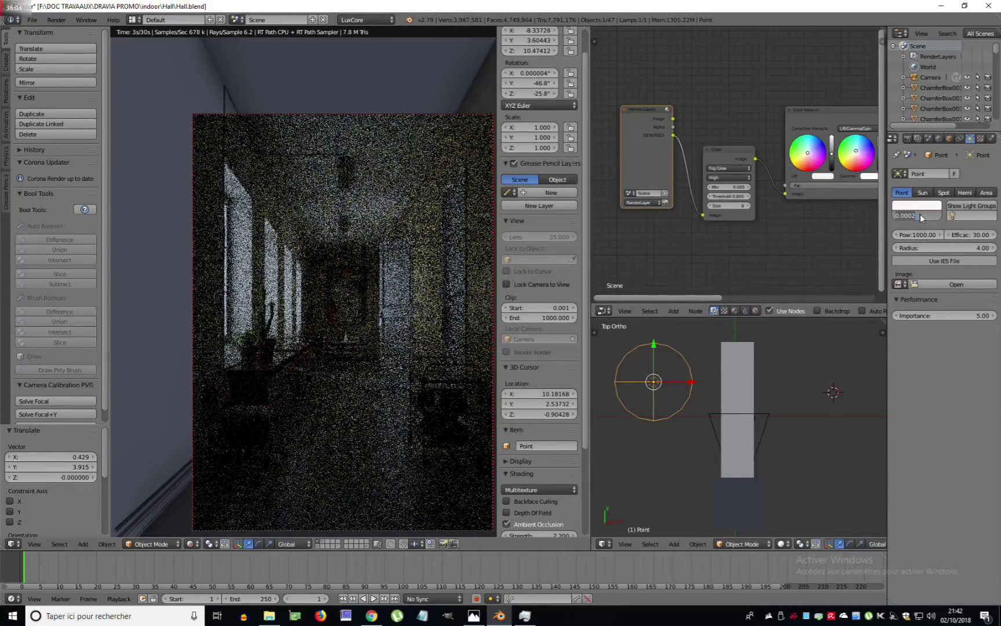
pyautogui.press('Return')
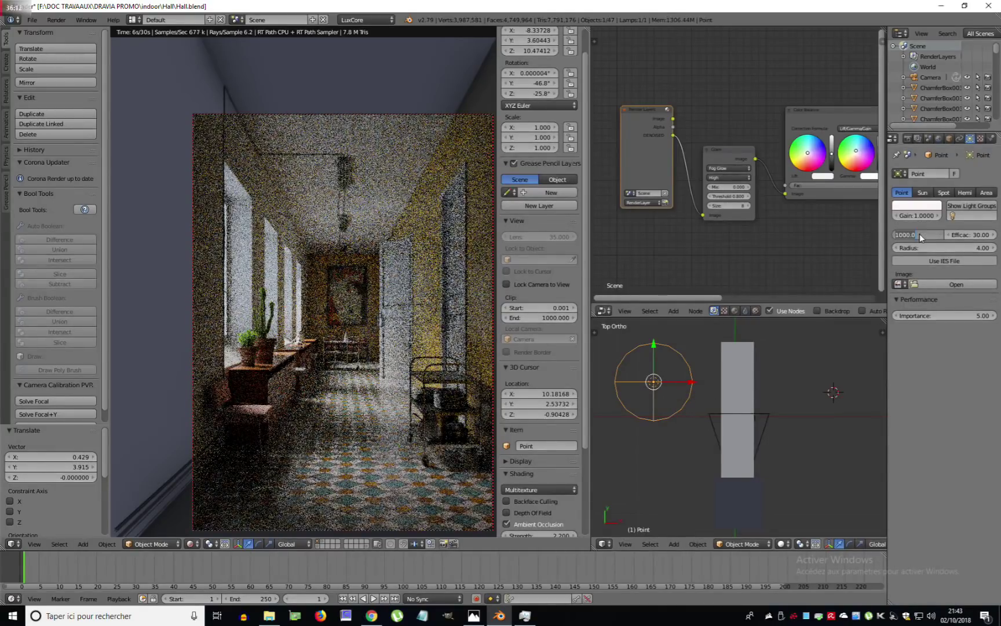
# Step: Set the point lamp's power to 2000 and its efficacy to 17
pyautogui.write('200')
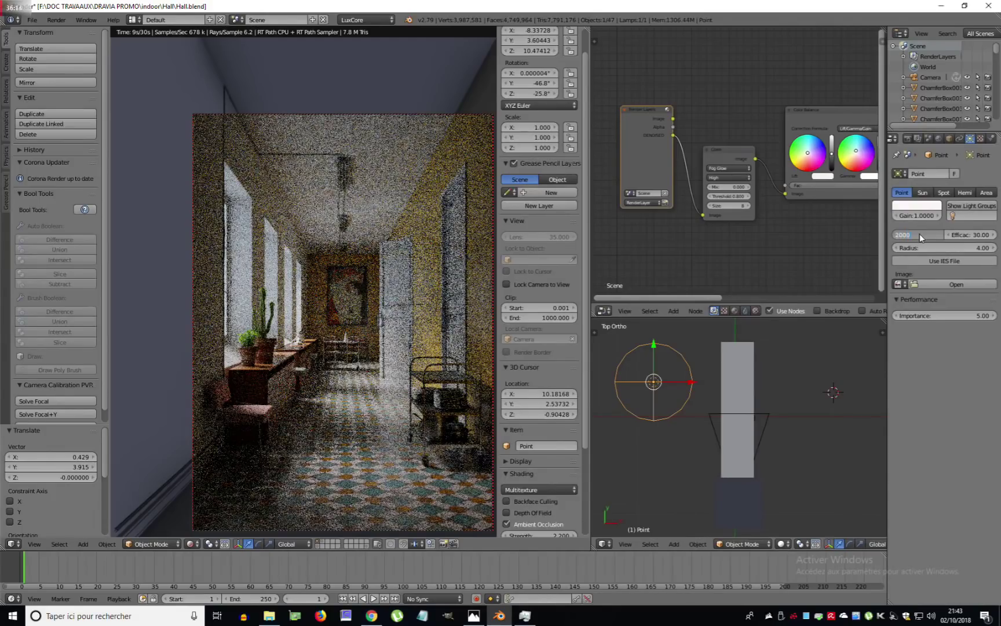
pyautogui.press('Return')
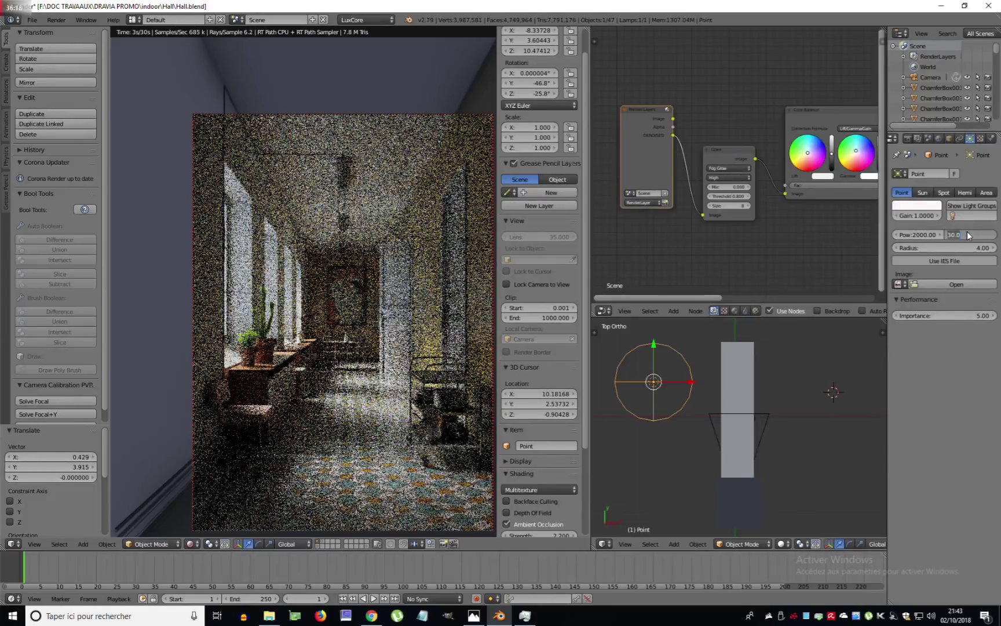
pyautogui.press('Return')
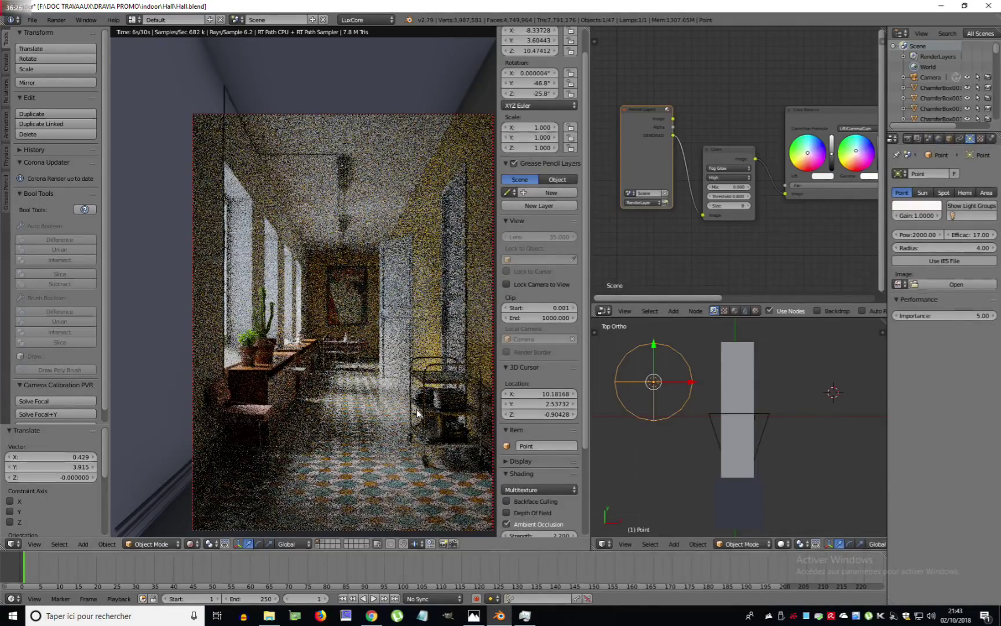
# Step: Select the camera in the top view and collapse its LuxCore Imagepipeline settings
pyautogui.rightClick(768, 413)
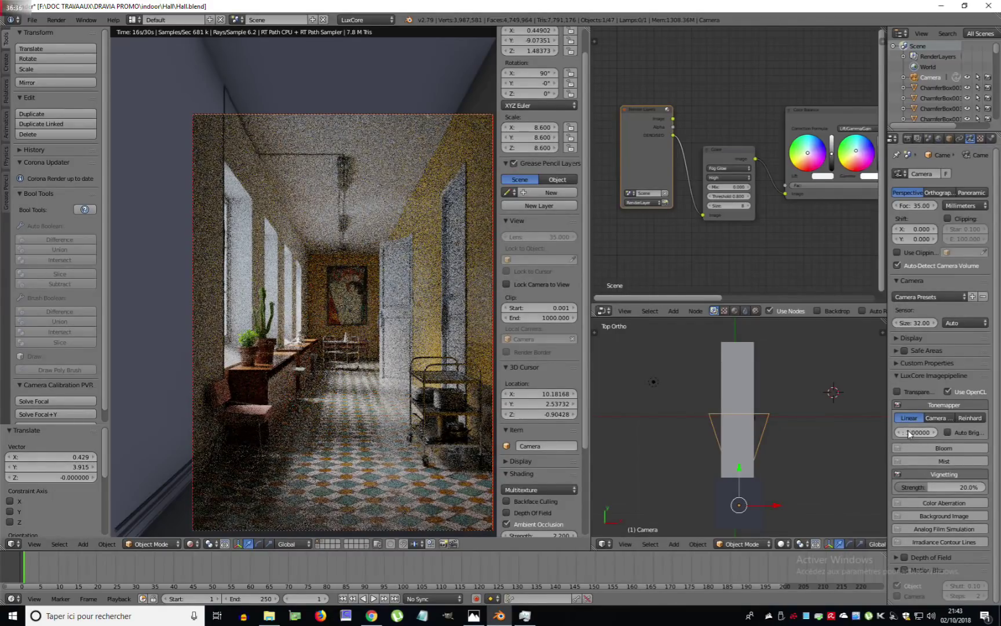
pyautogui.click(902, 376)
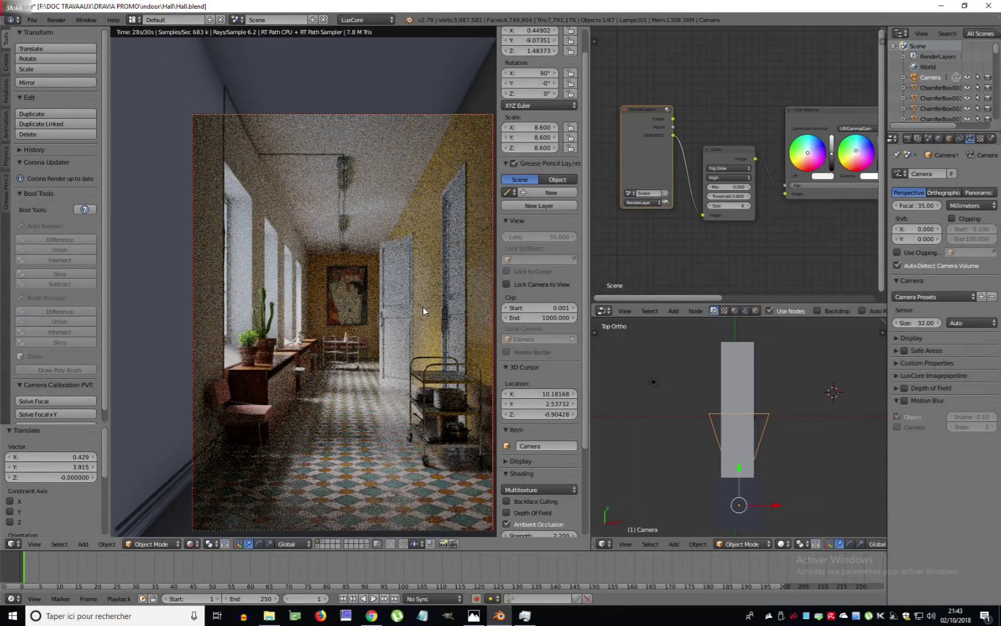
# Step: Switch to Chrome, open the LuxCoreRender forums in the translation tab and log in with the saved credentials
pyautogui.click(371, 615)
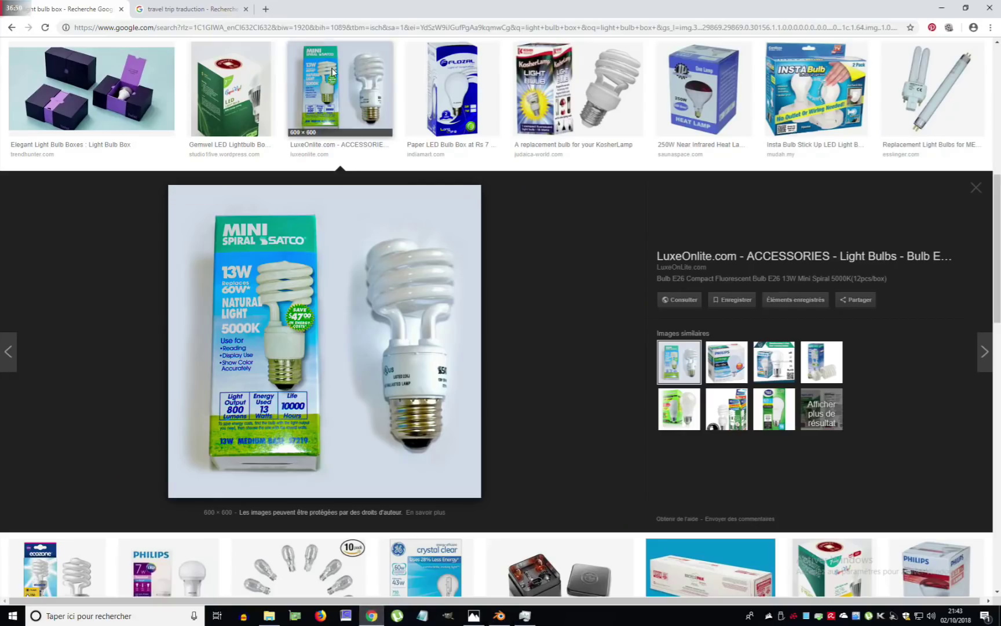
pyautogui.click(191, 8)
pyautogui.click(231, 28)
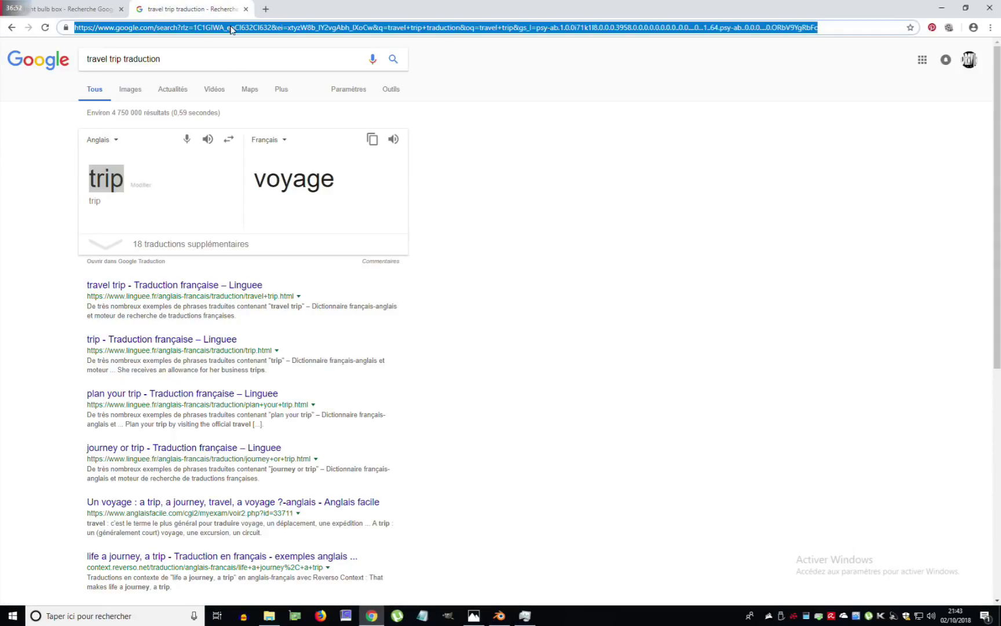
pyautogui.write('fo')
pyautogui.press('Return')
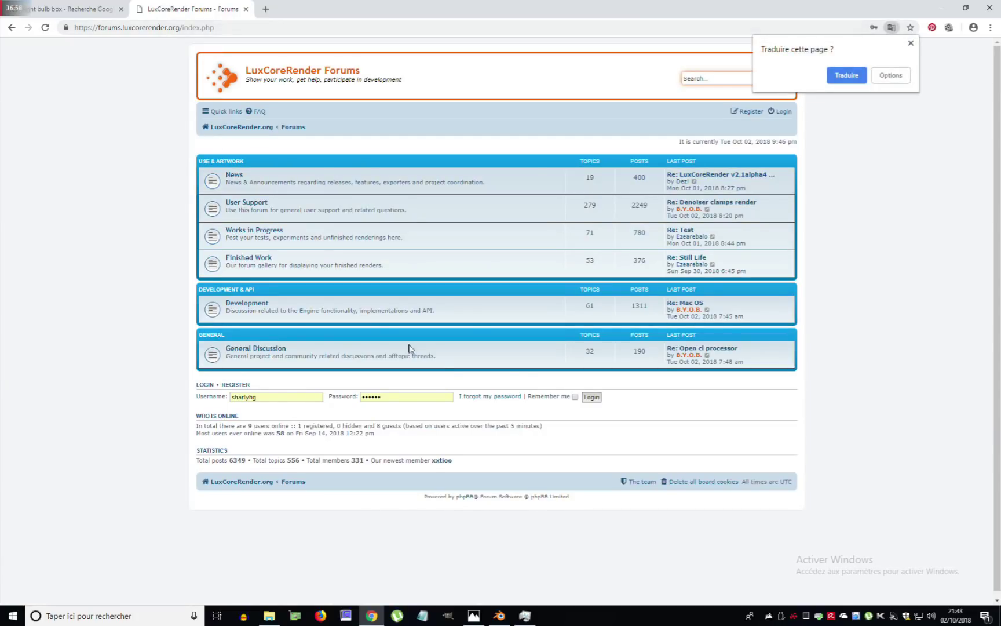
pyautogui.click(591, 397)
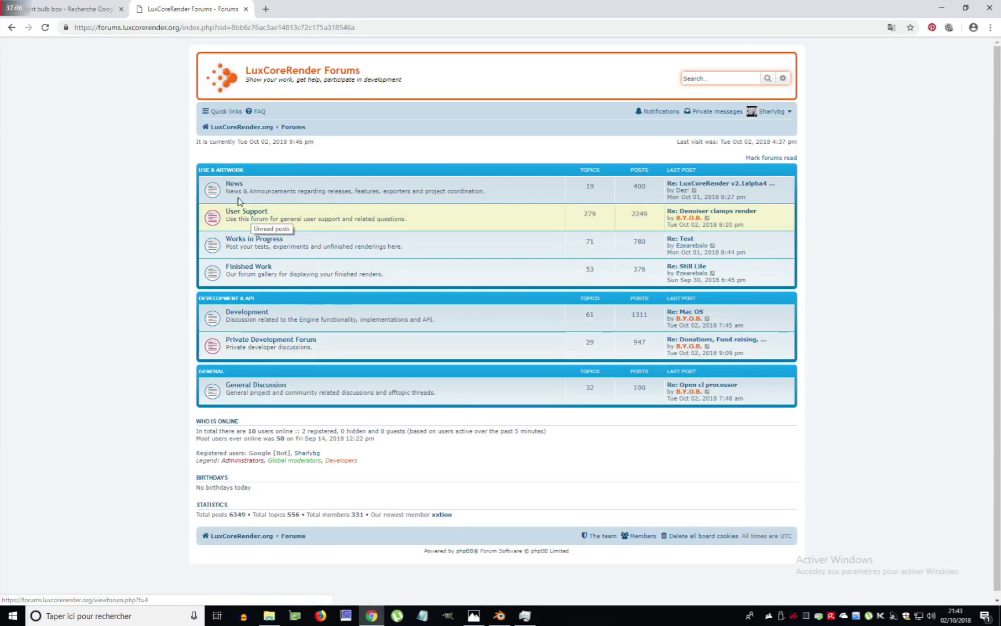
# Step: View the User Support forum's topics and go to the LuxCoreRender.org home page
pyautogui.click(270, 219)
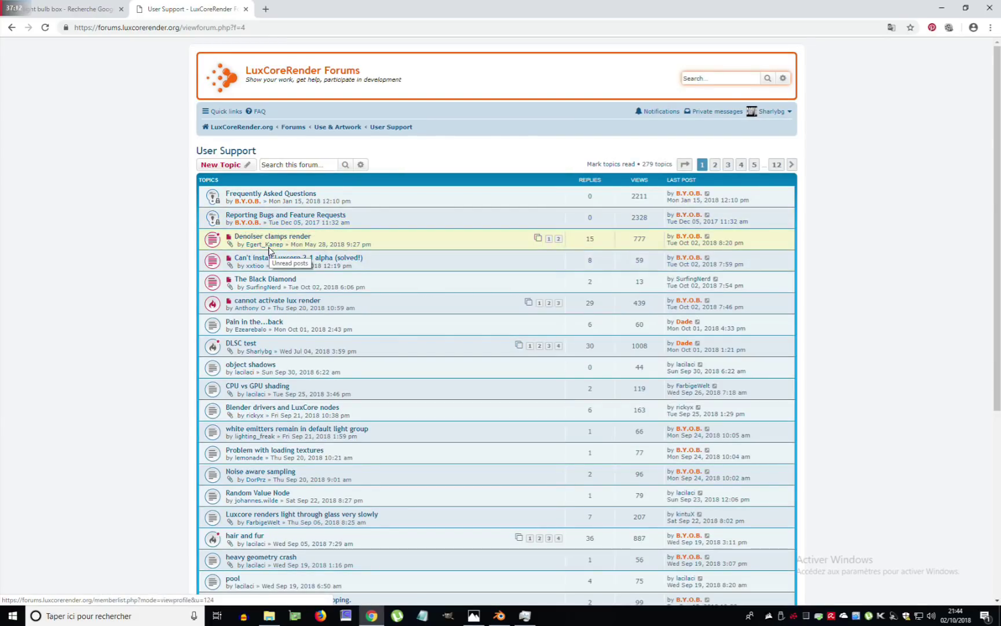
pyautogui.click(251, 128)
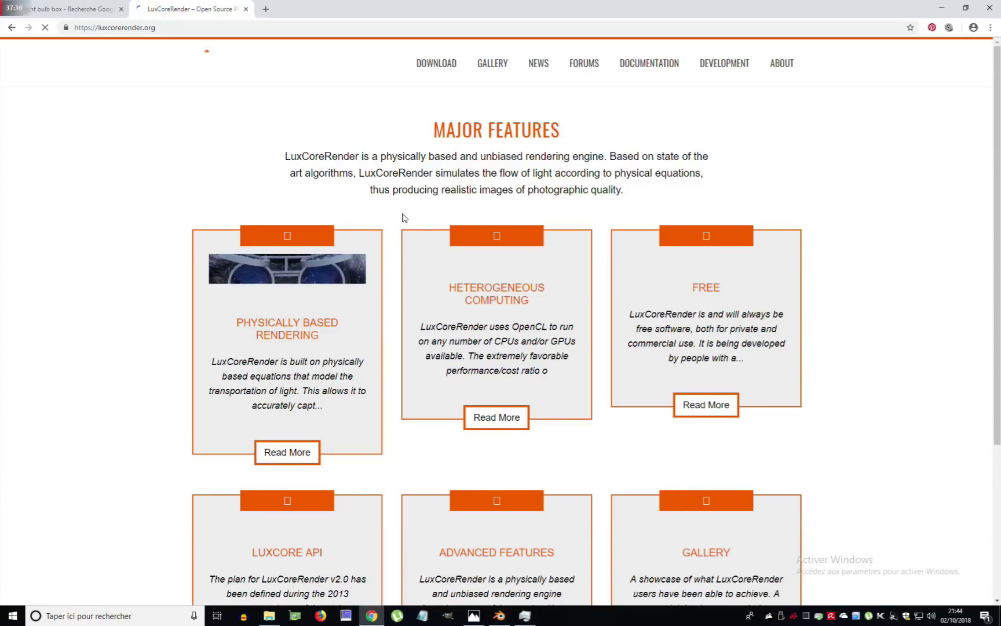
# Step: Return to Blender to view the hall render, and bring up the comparison image C to L.png in the photo viewer
pyautogui.click(499, 617)
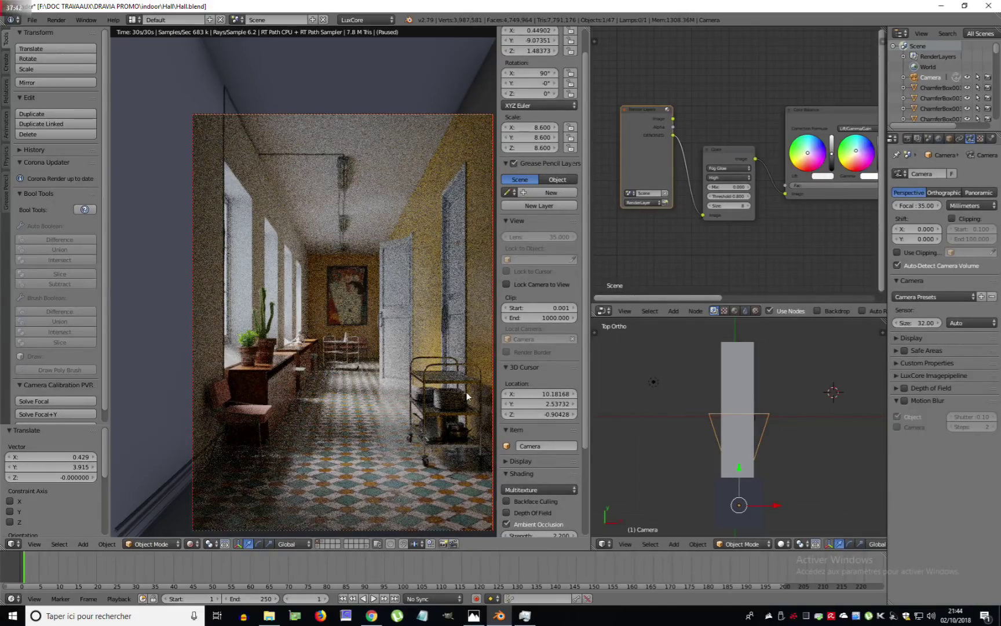
pyautogui.click(472, 616)
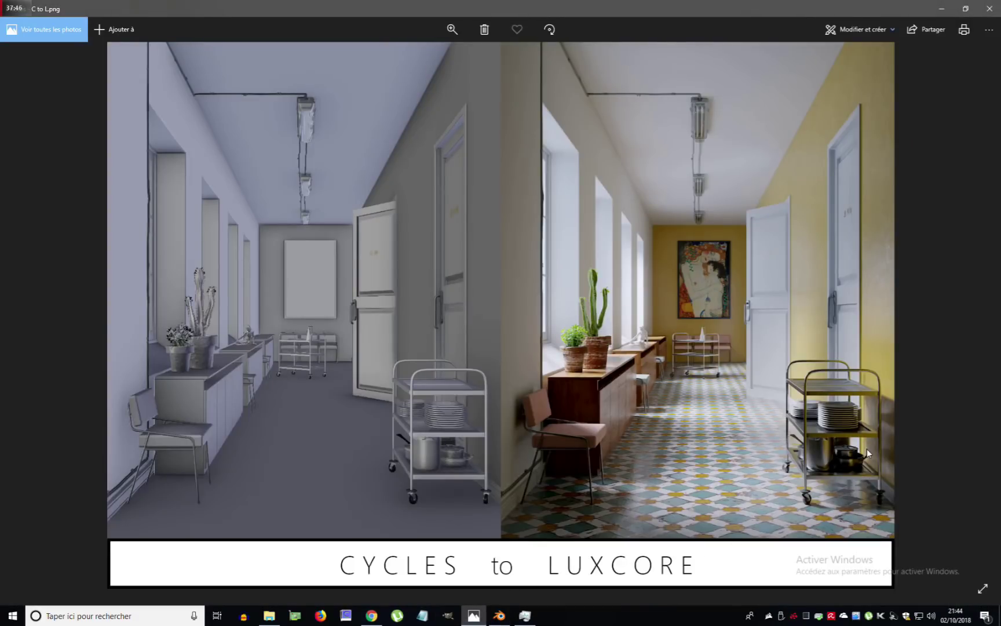